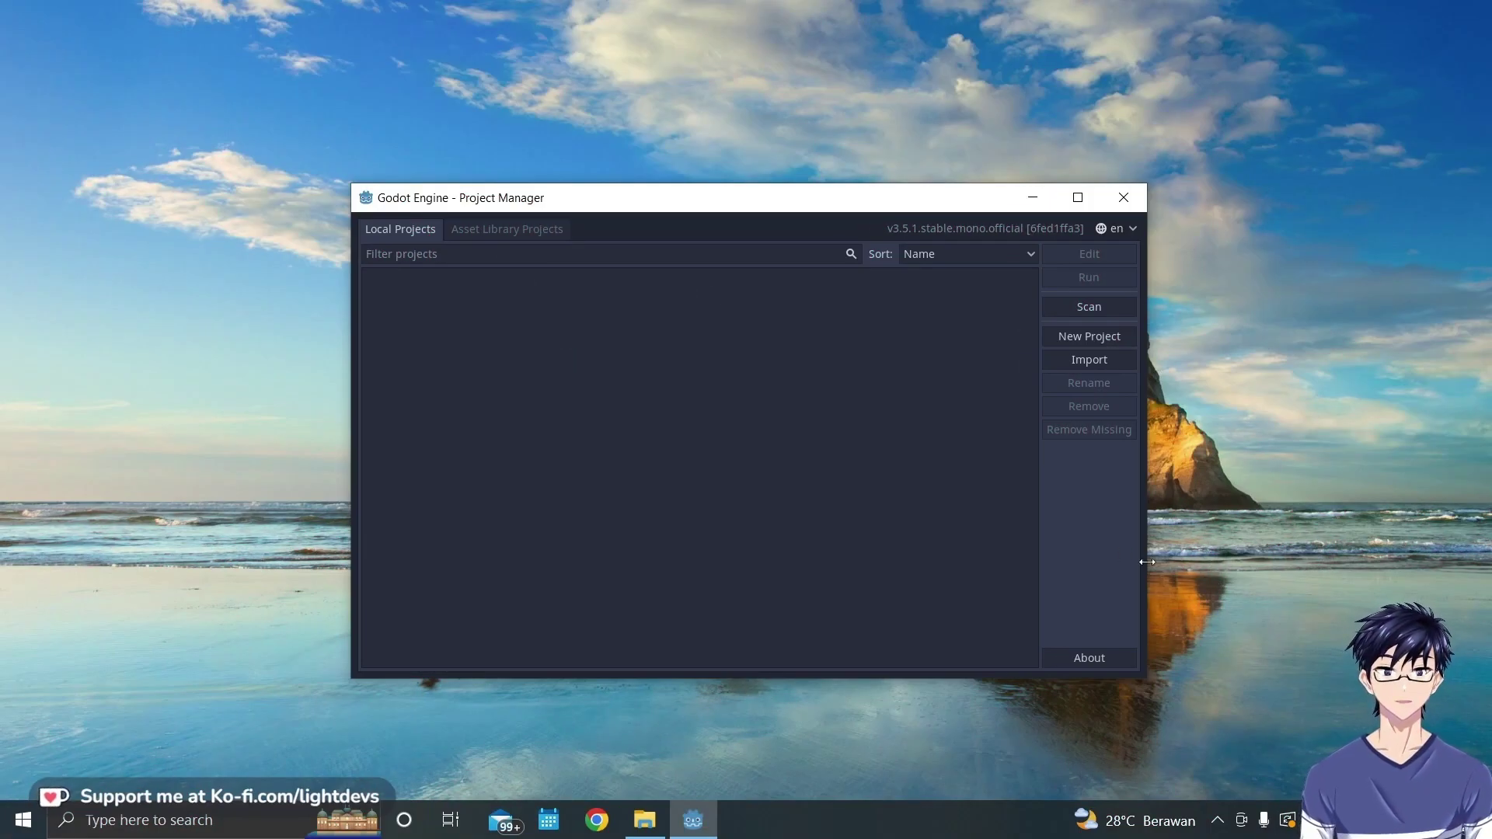
- Start a new project named 'Quiz_Game' and browse for its project folder
{"action": "left_click", "coordinate": [1080, 336]}
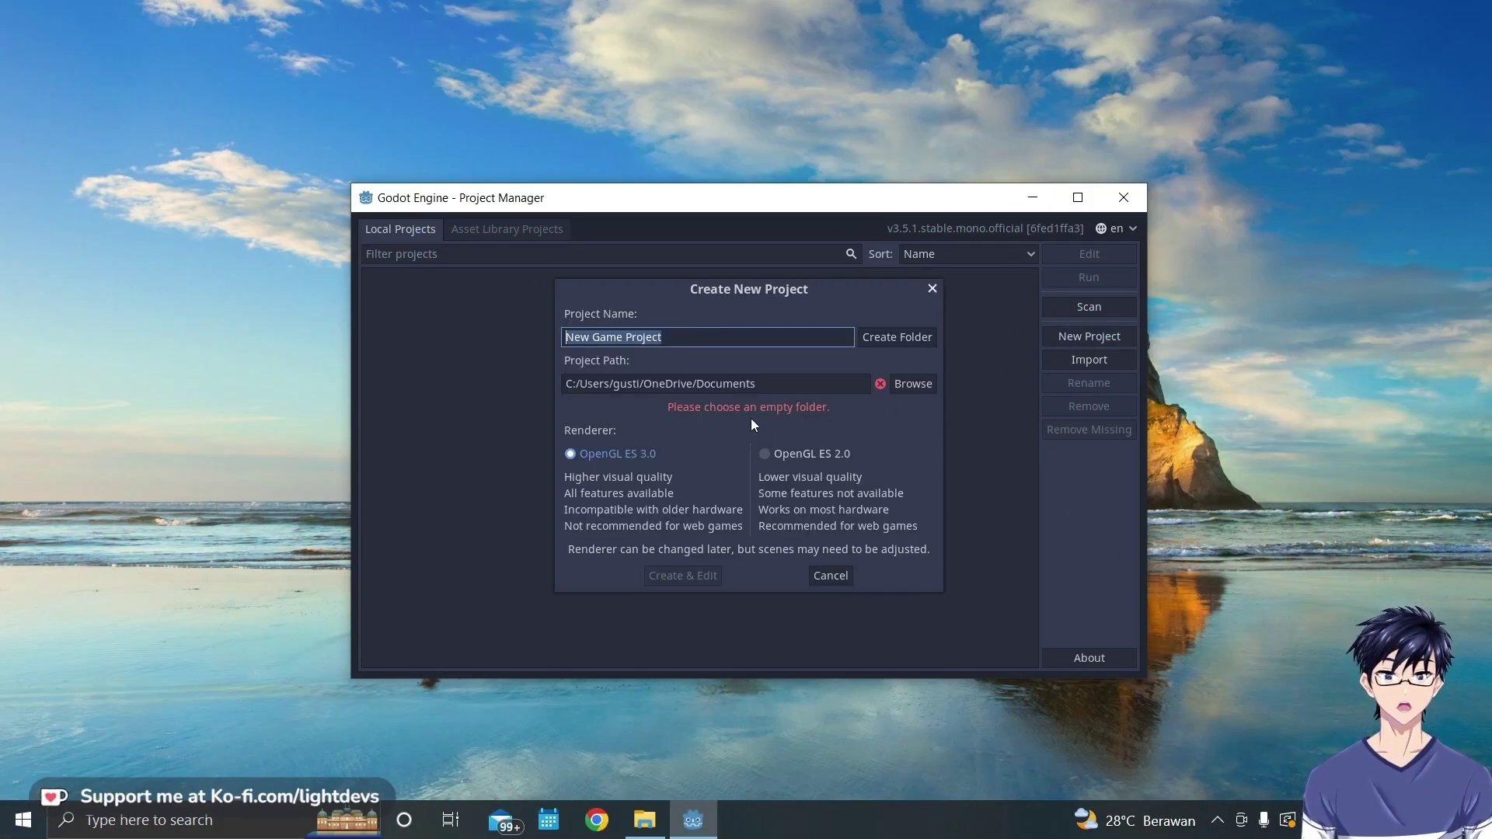
{"action": "type", "text": "Quiz_Game"}
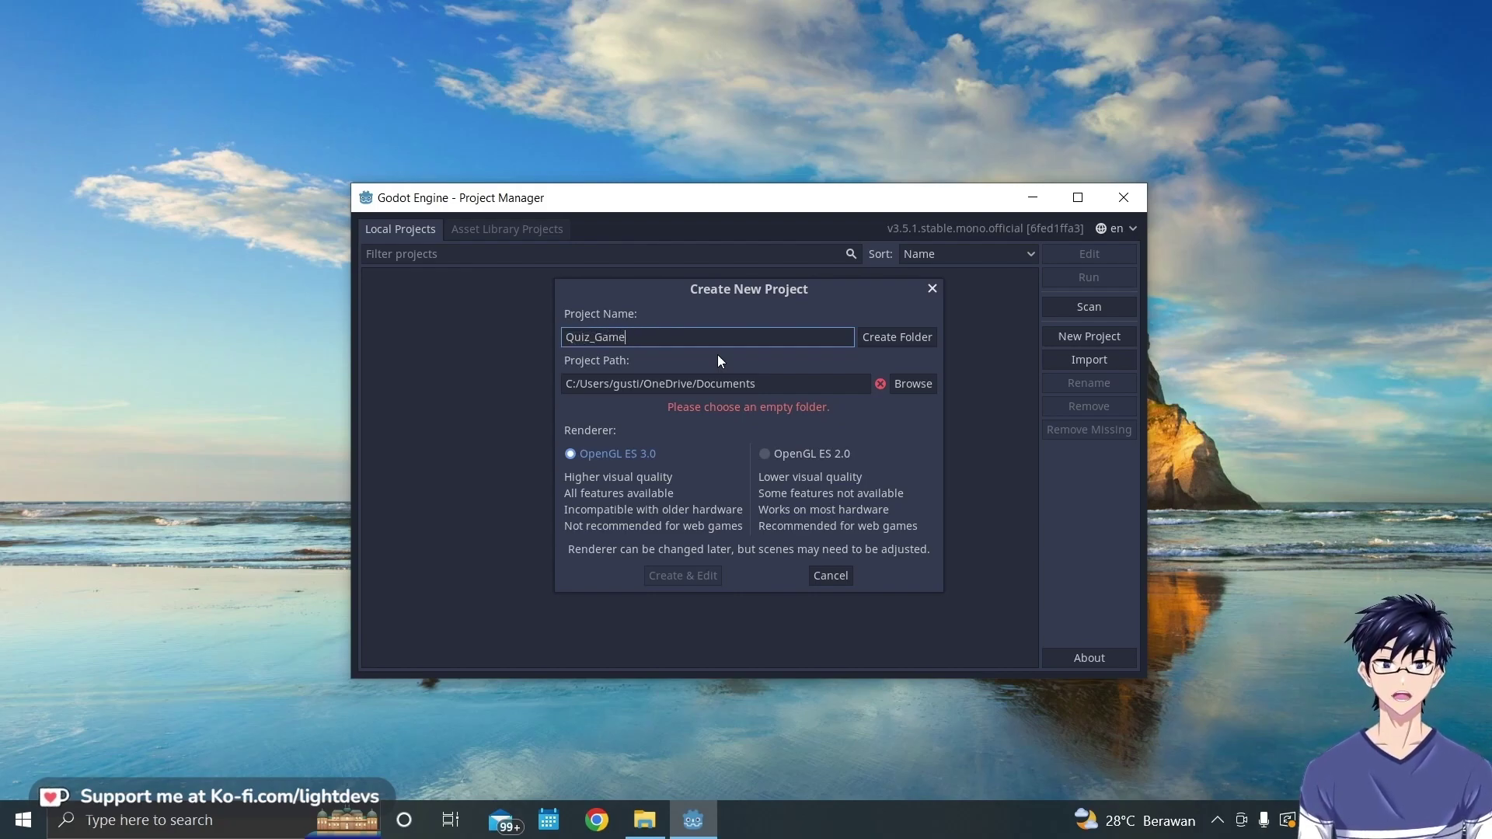
{"action": "left_click_drag", "start_coordinate": [828, 381], "coordinate": [467, 360]}
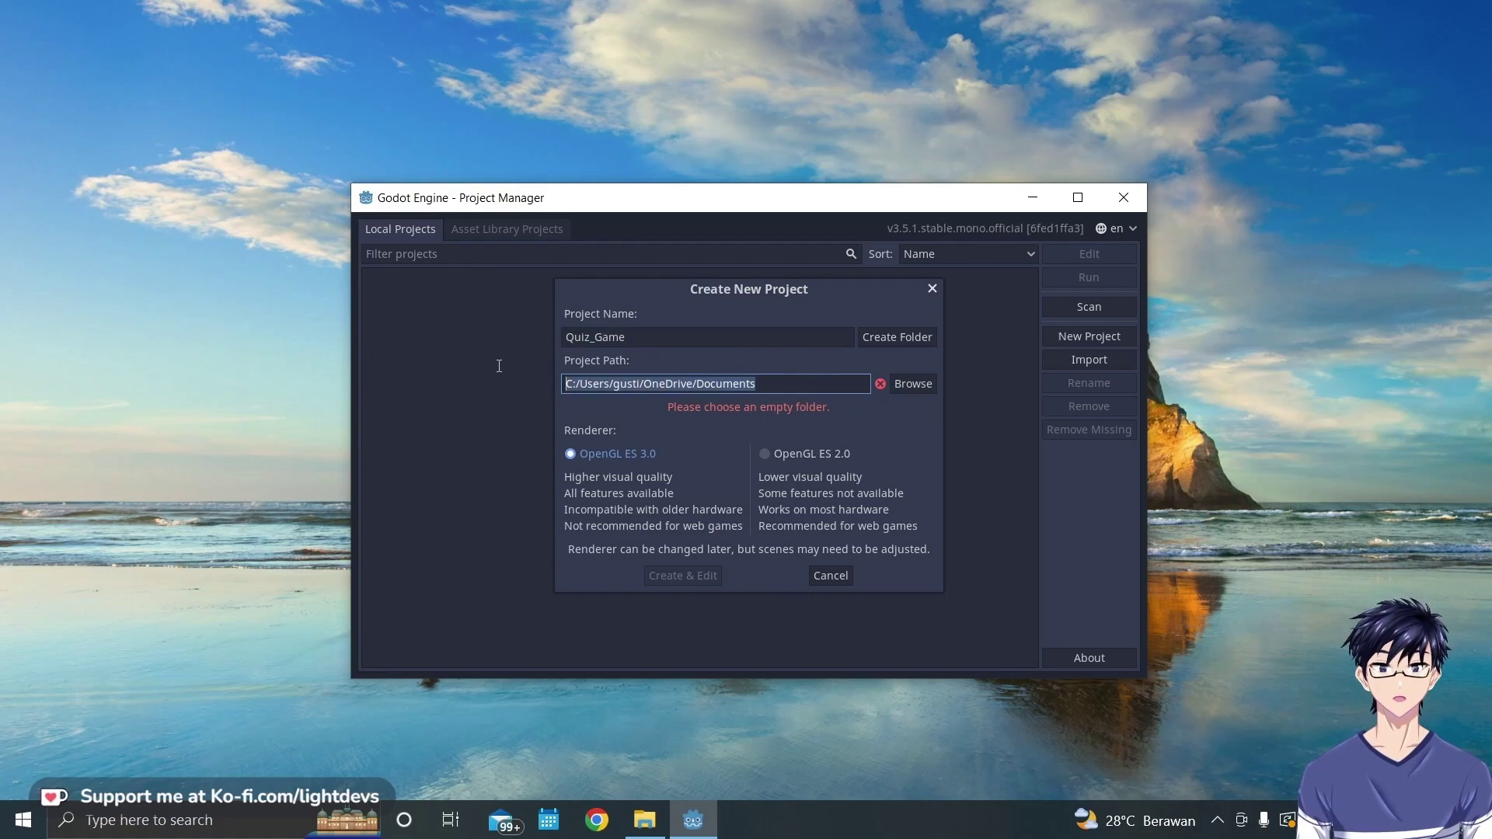
{"action": "left_click", "coordinate": [912, 384]}
- Navigate the folder browser to D:/Engine/Contents on drive D:
{"action": "left_click", "coordinate": [536, 286]}
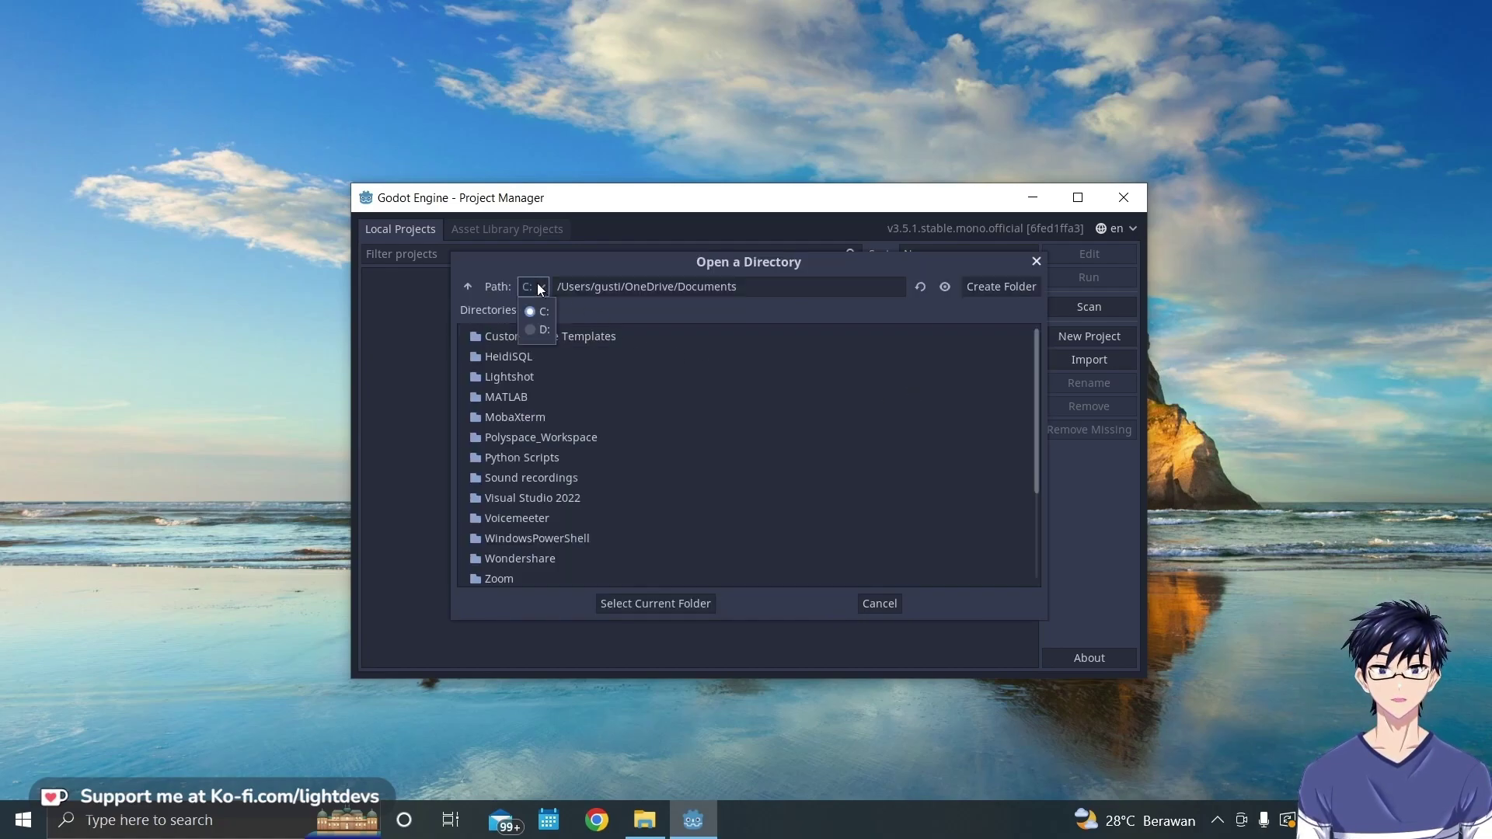
{"action": "left_click", "coordinate": [533, 317]}
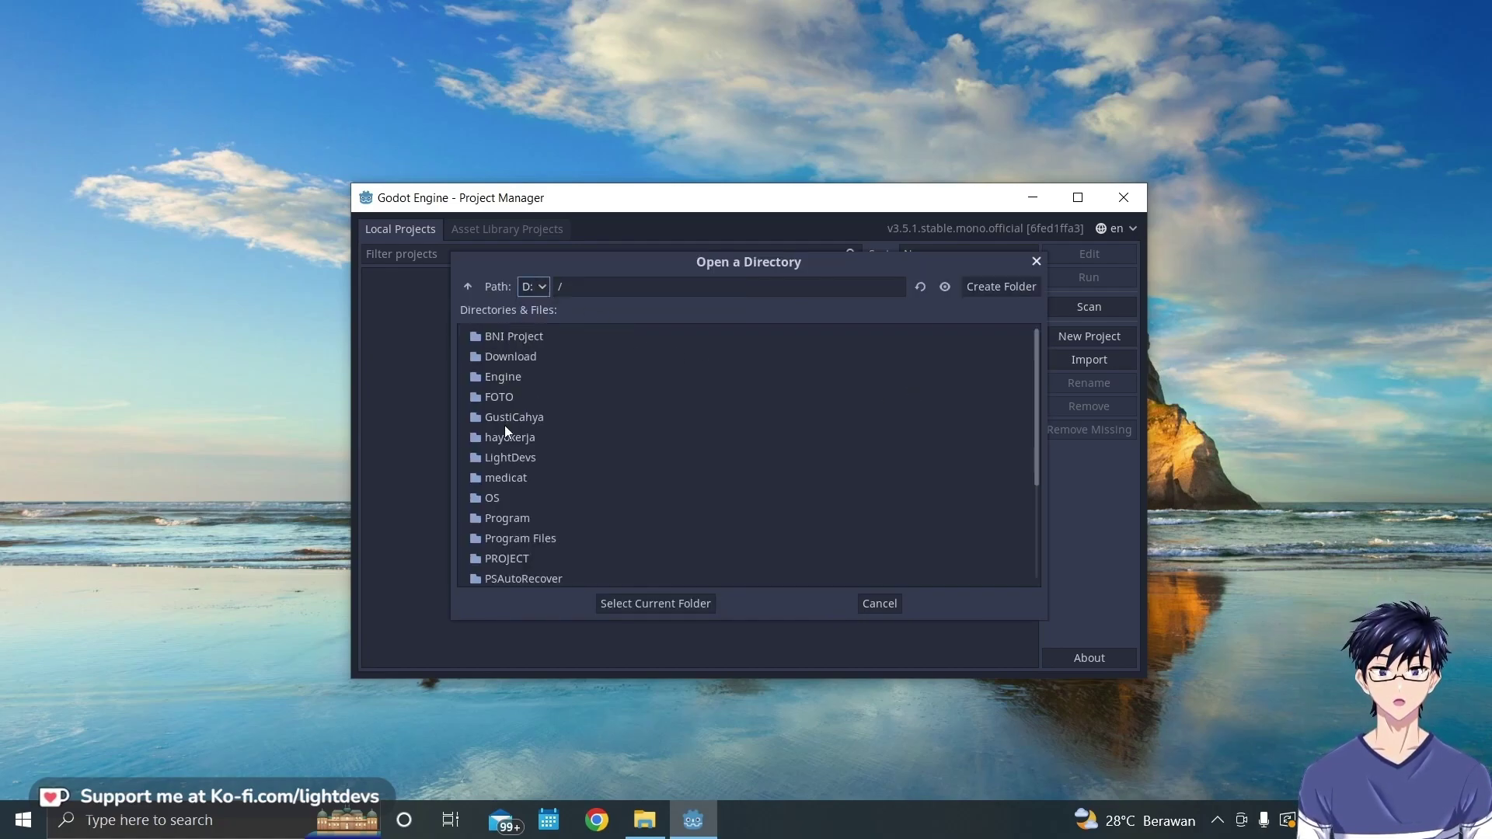
{"action": "double_click", "coordinate": [492, 380]}
{"action": "double_click", "coordinate": [515, 354]}
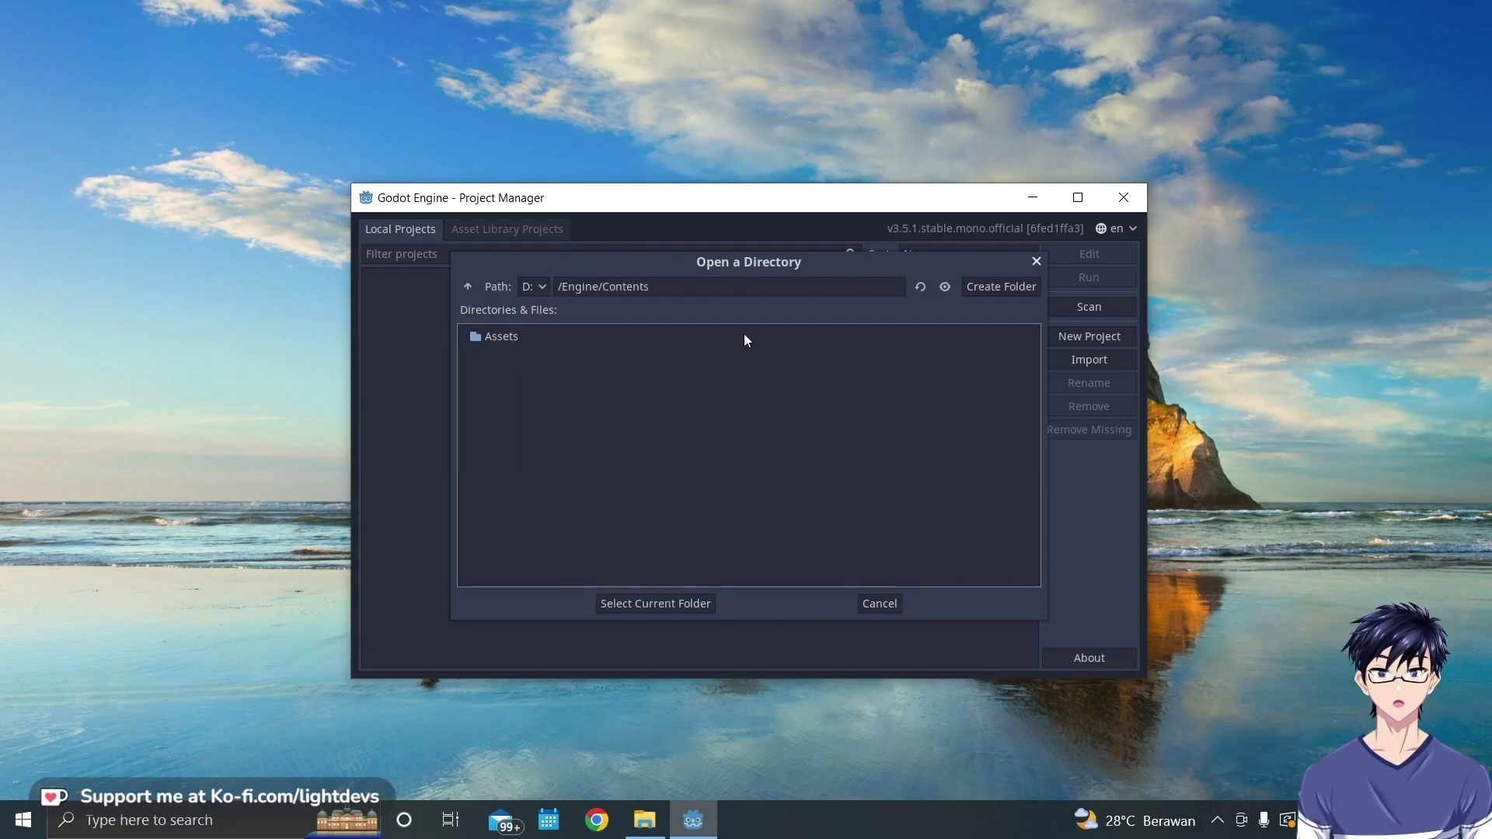
{"action": "left_click", "coordinate": [708, 287]}
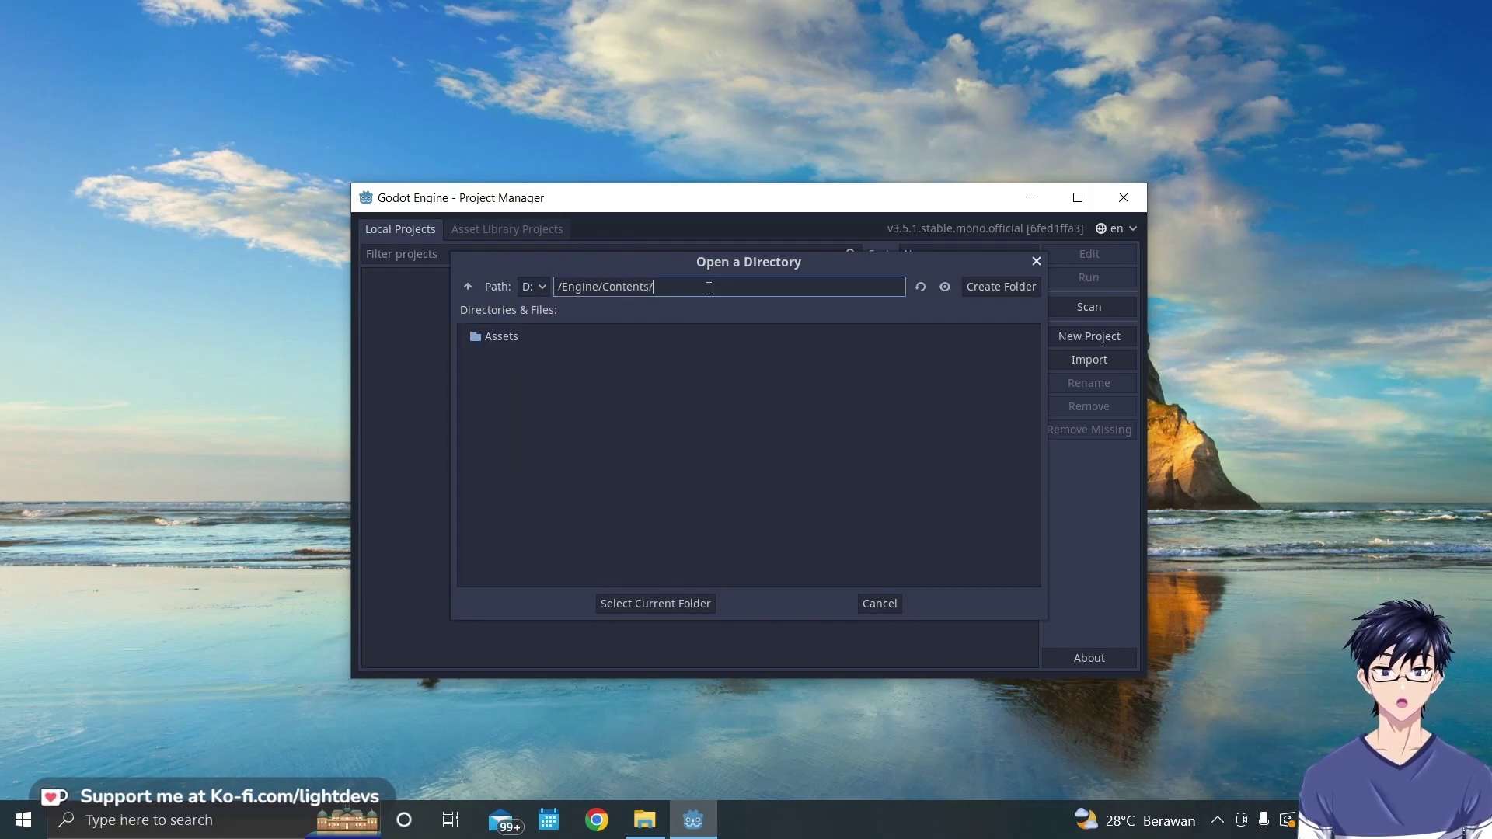
{"action": "type", "text": "Quiz "}
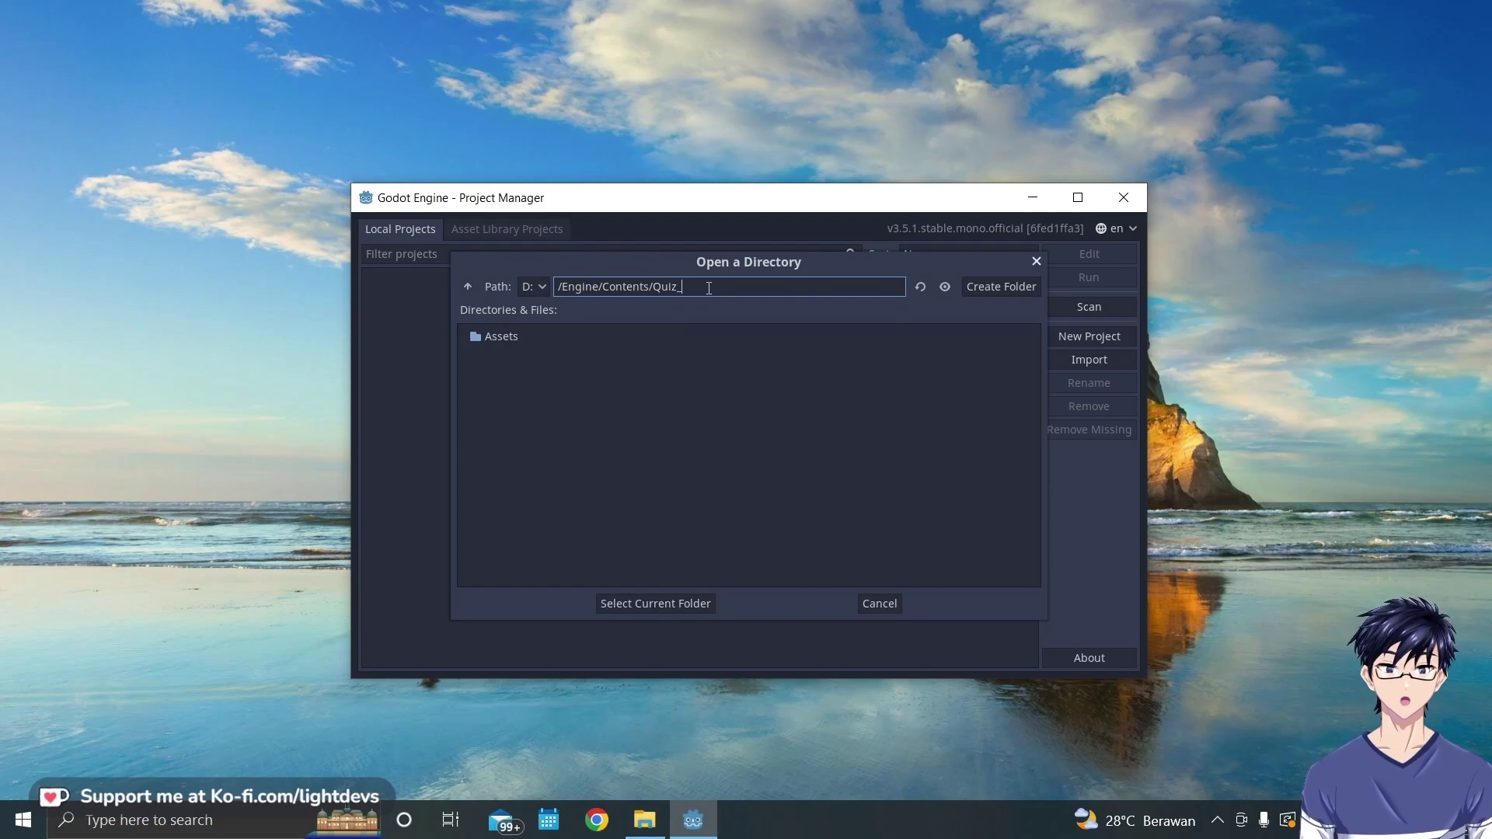
{"action": "type", "text": "Game"}
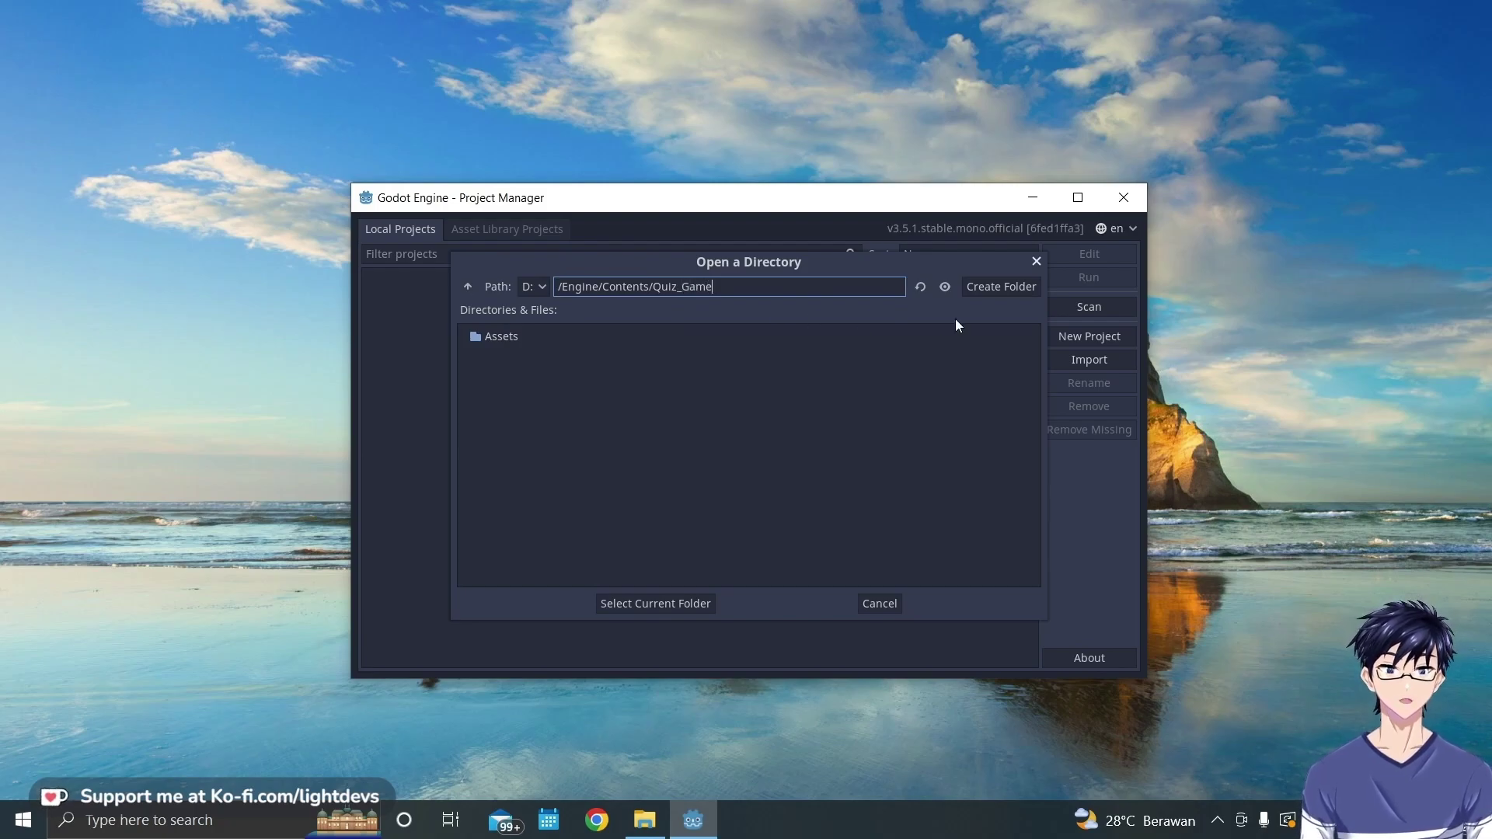
- Create a new Quiz_Game folder in Contents and select its path
{"action": "left_click", "coordinate": [985, 288]}
{"action": "type", "text": "Qu"}
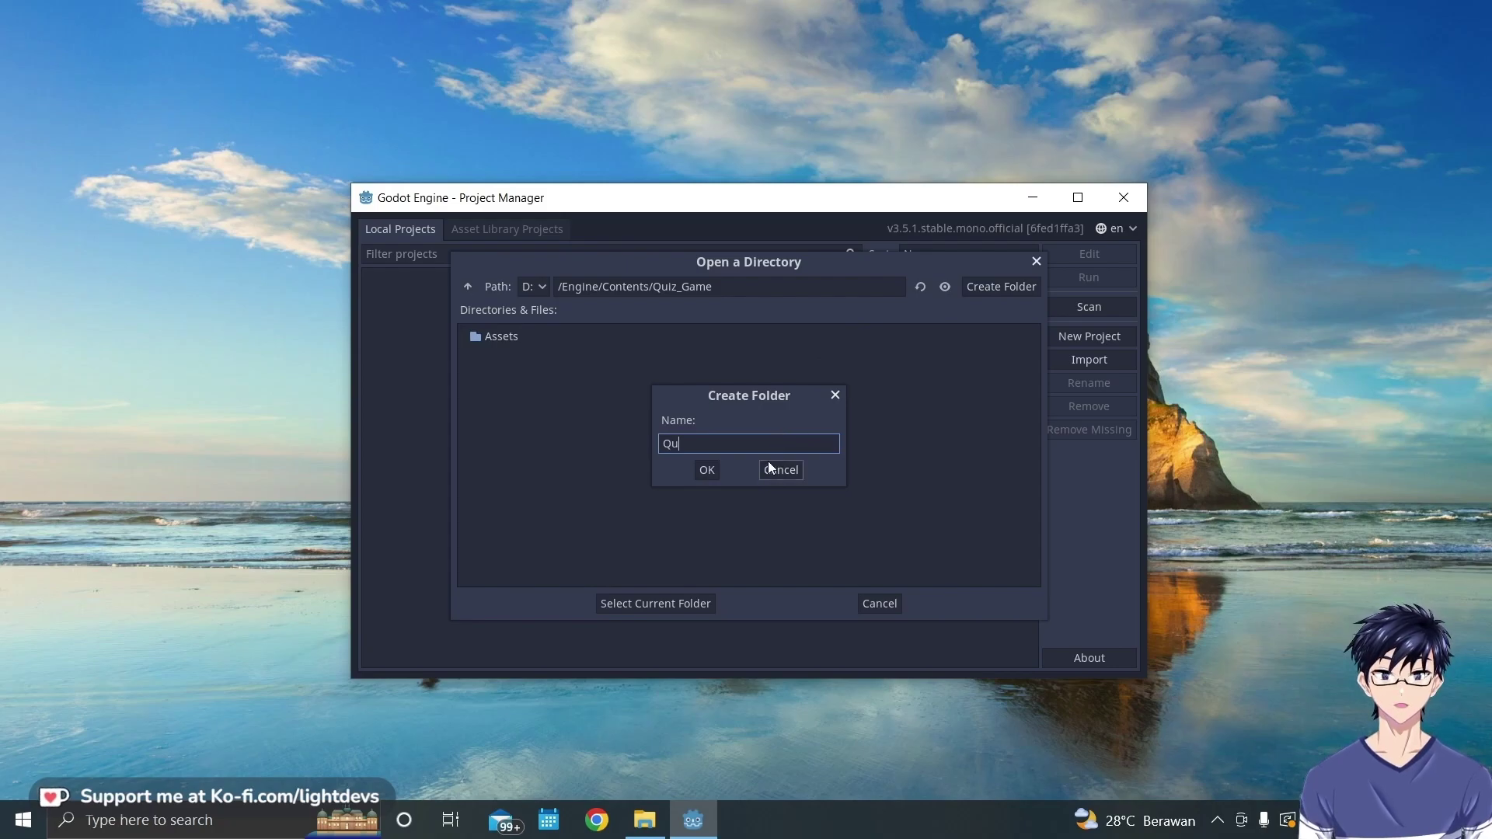
{"action": "type", "text": "iz_Game"}
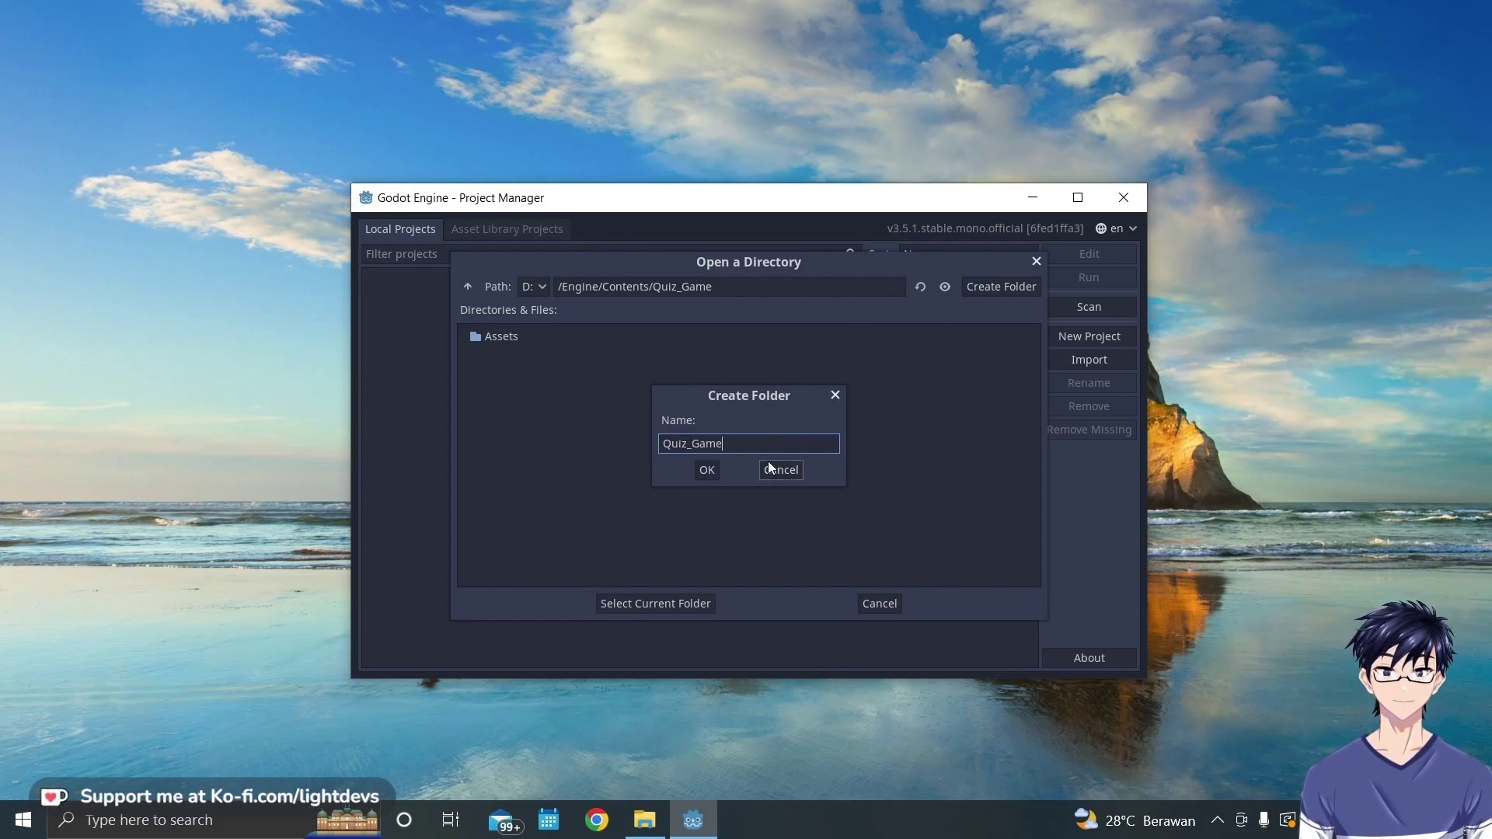
{"action": "left_click", "coordinate": [709, 470]}
{"action": "double_click", "coordinate": [731, 284]}
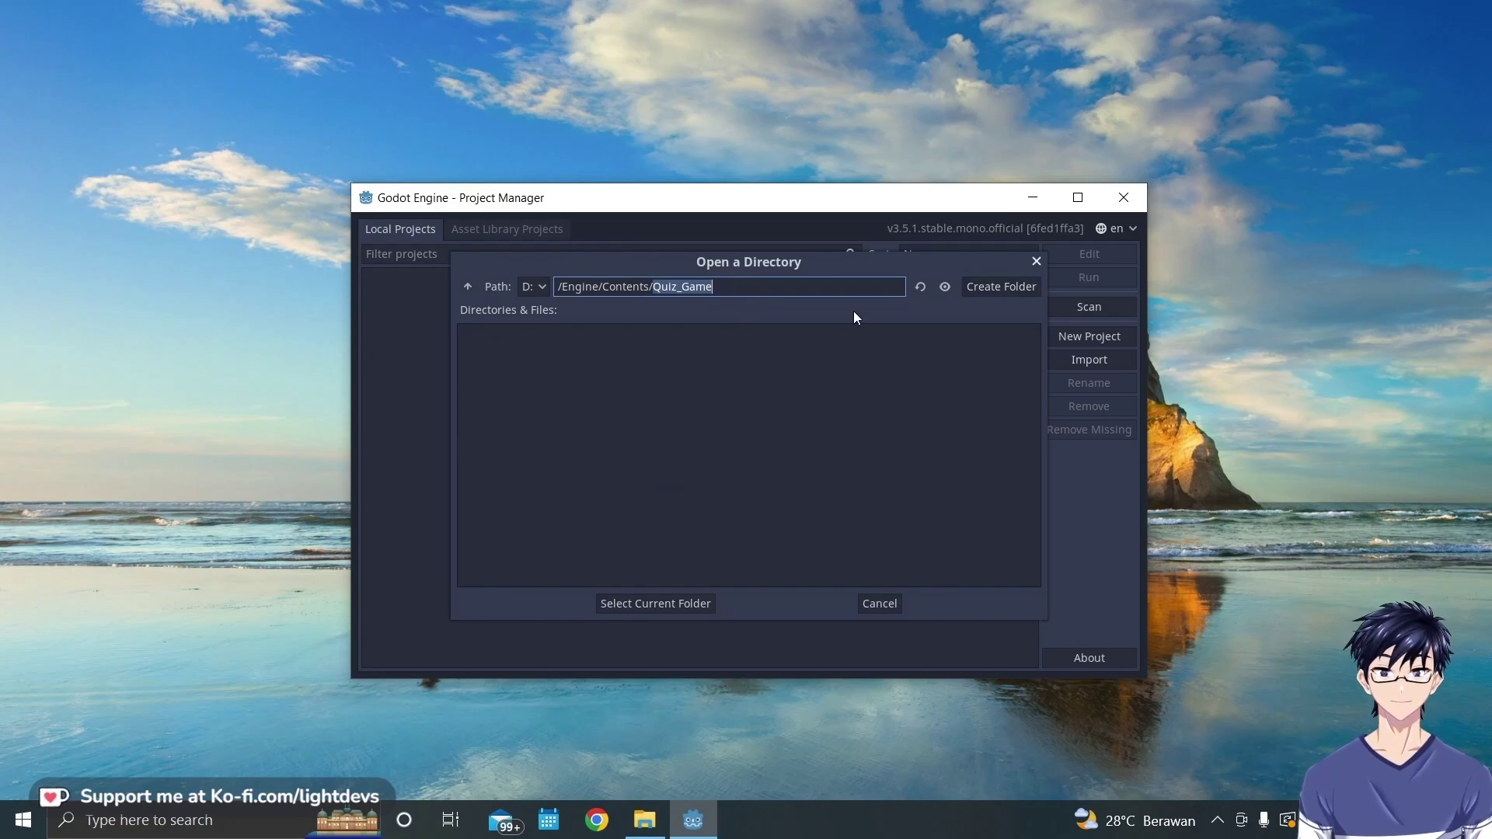
{"action": "left_click", "coordinate": [665, 286]}
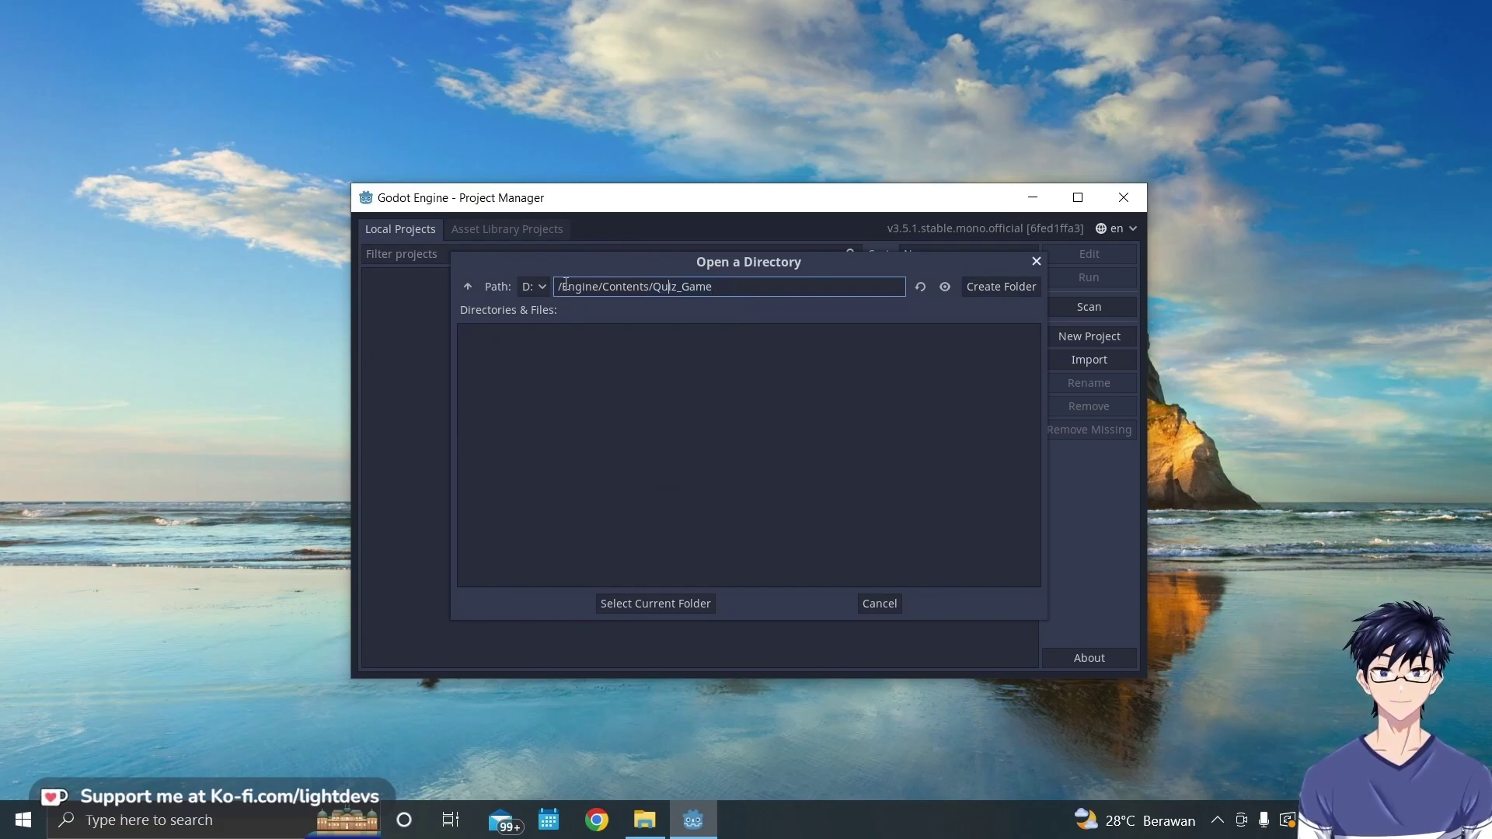
{"action": "left_click_drag", "start_coordinate": [565, 286], "coordinate": [713, 286]}
- Use D:/Engine/Contents/Quiz_Game as location and create the project with OpenGL ES 3.0
{"action": "left_click", "coordinate": [687, 605]}
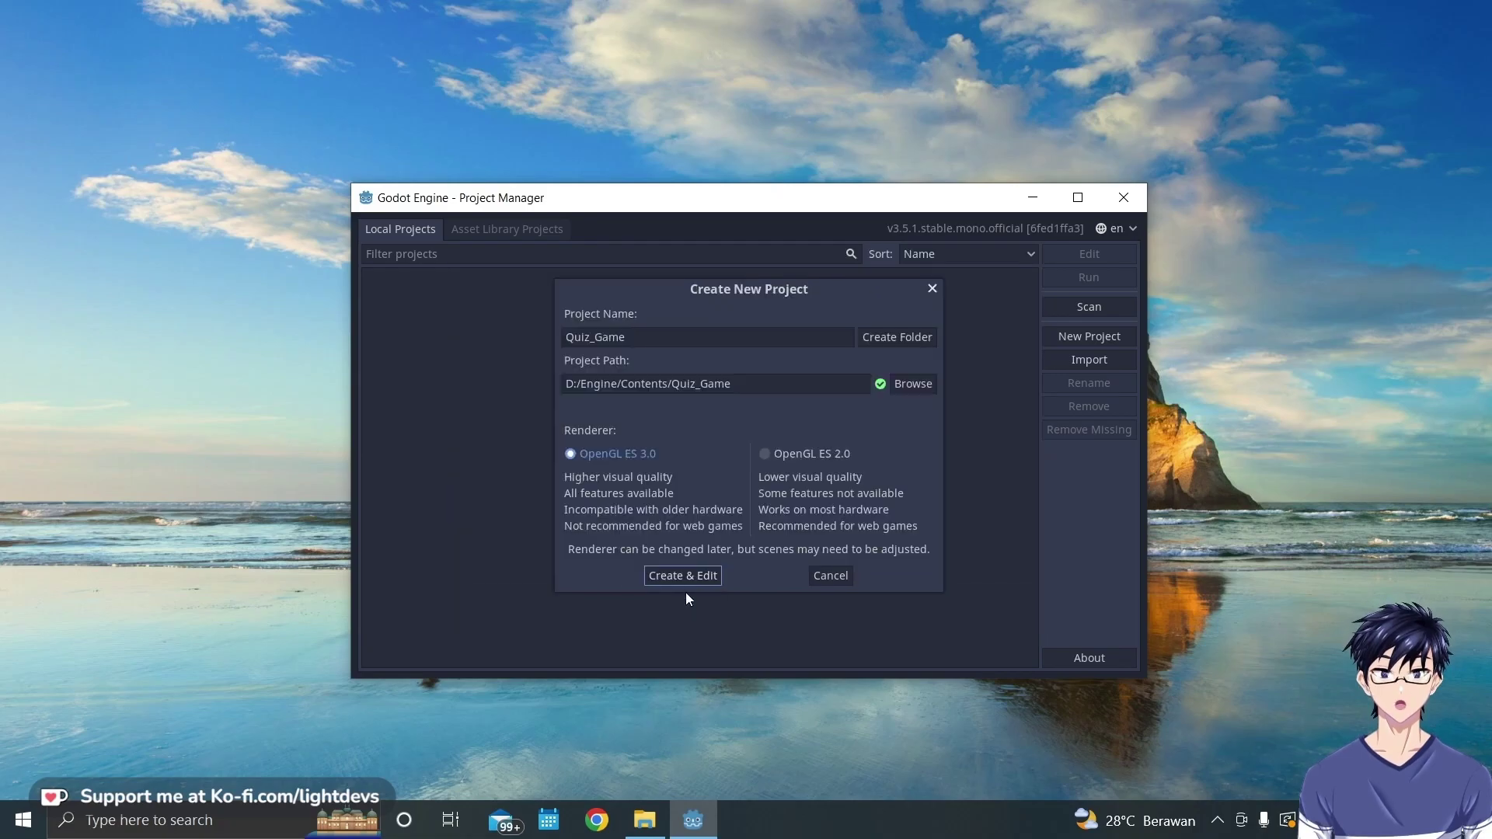
{"action": "left_click_drag", "start_coordinate": [734, 384], "coordinate": [562, 383]}
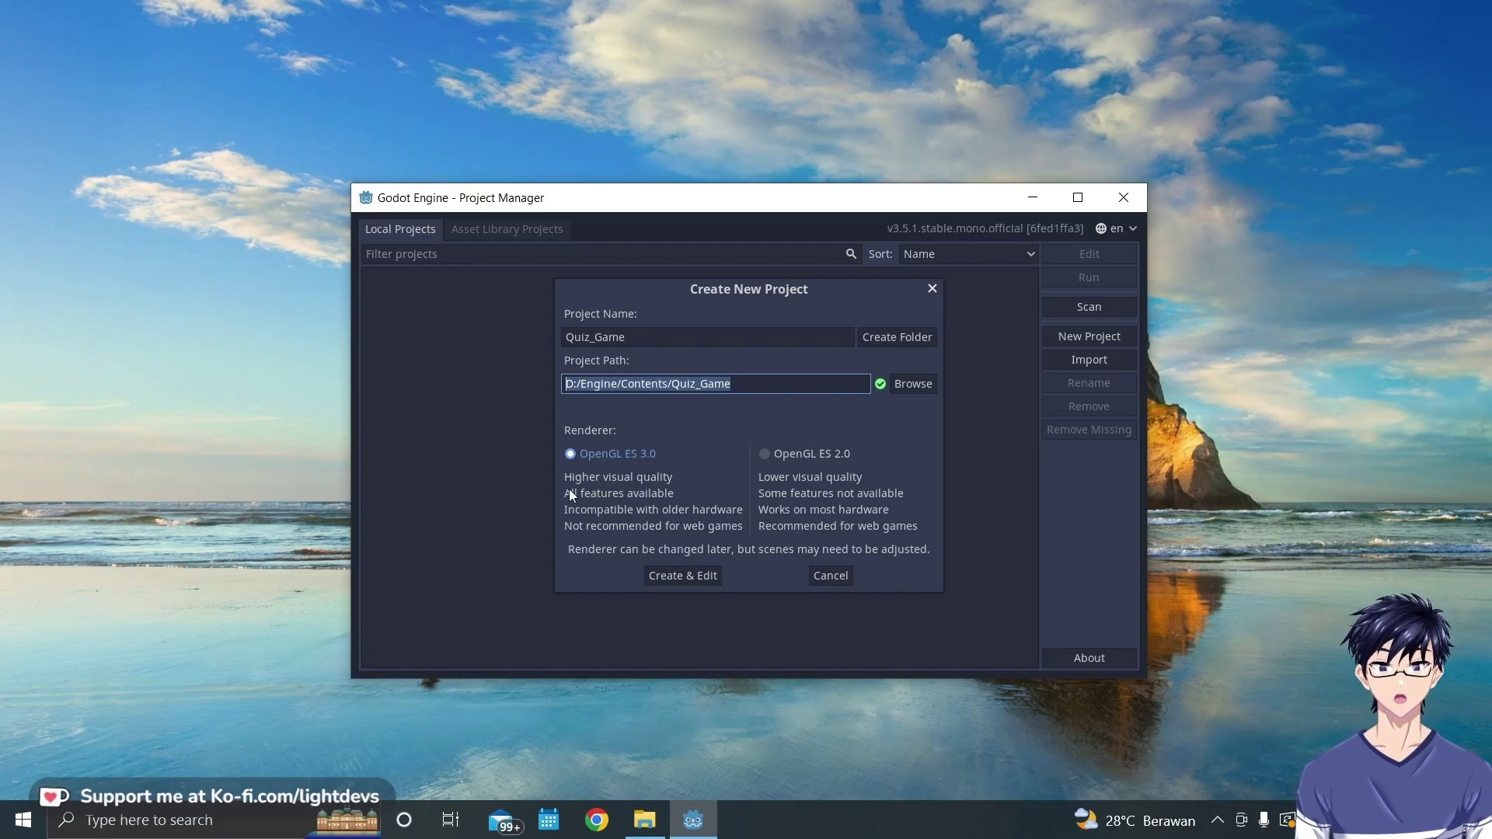
{"action": "left_click", "coordinate": [682, 577]}
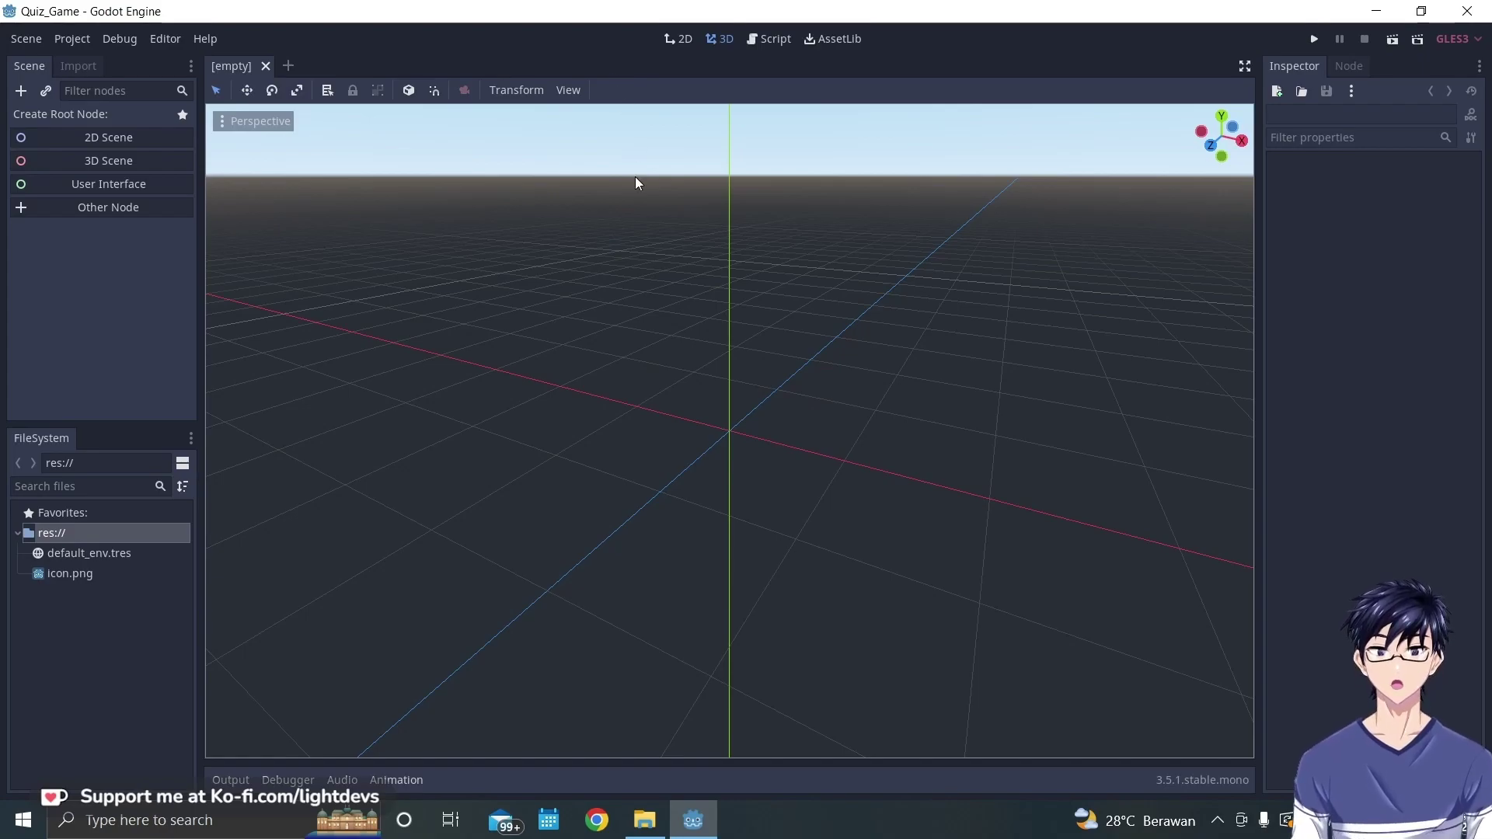
- In the 2D view, make a User Interface Control the root and add a TextureRect child
{"action": "left_click", "coordinate": [676, 39]}
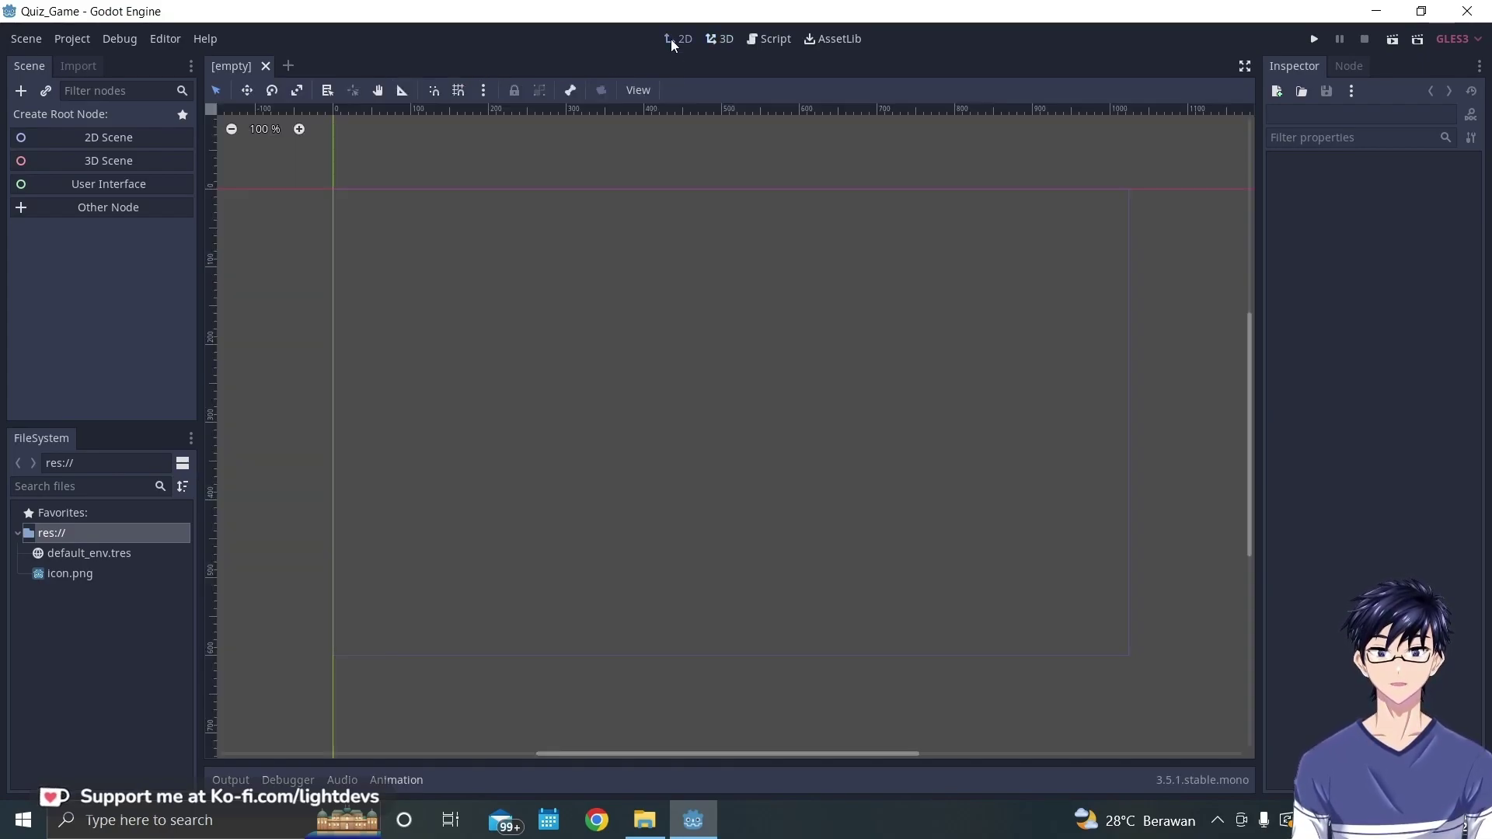
{"action": "left_click", "coordinate": [116, 184]}
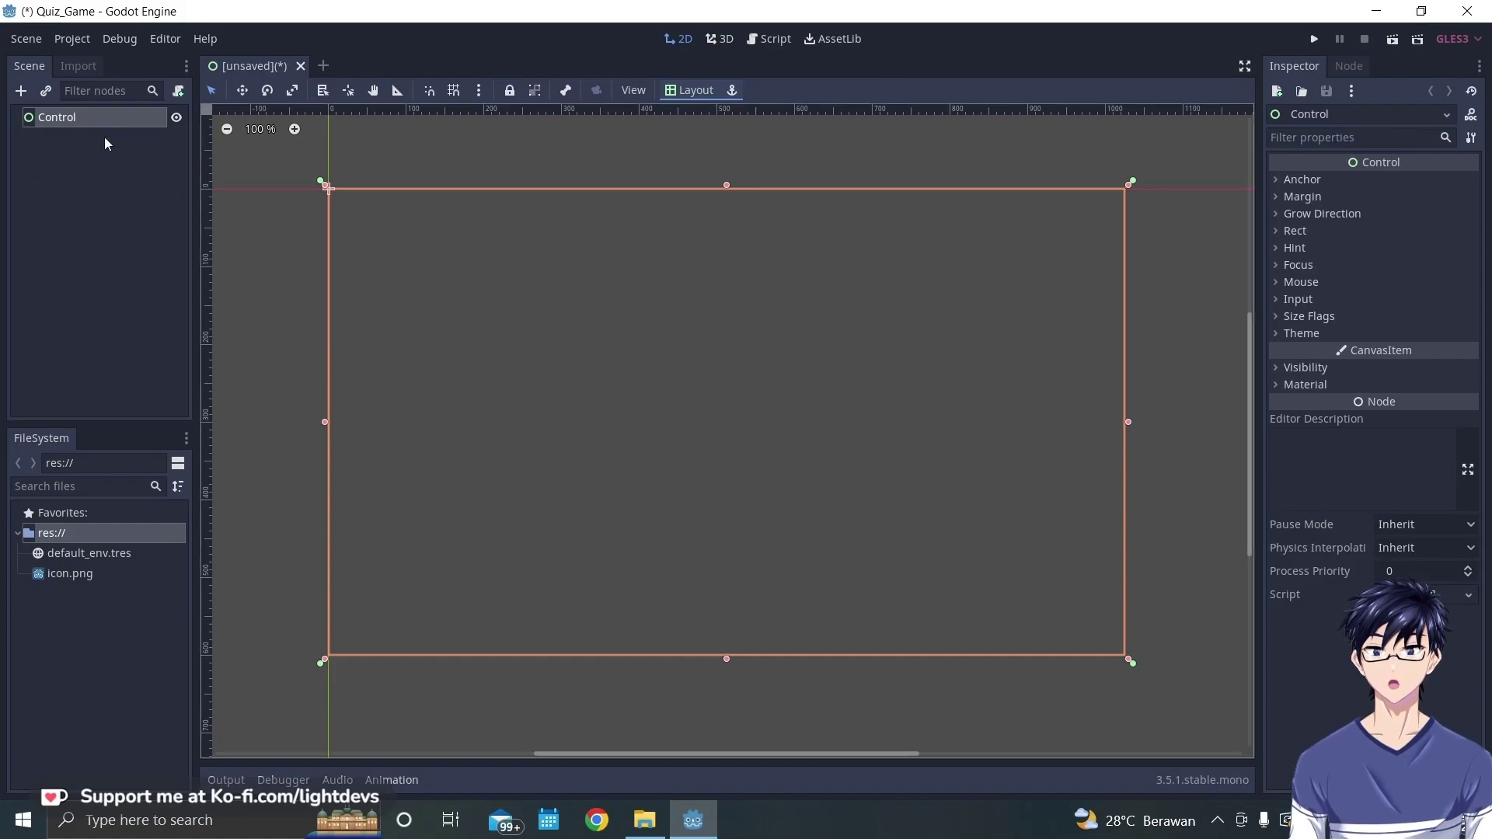
{"action": "left_click", "coordinate": [21, 90]}
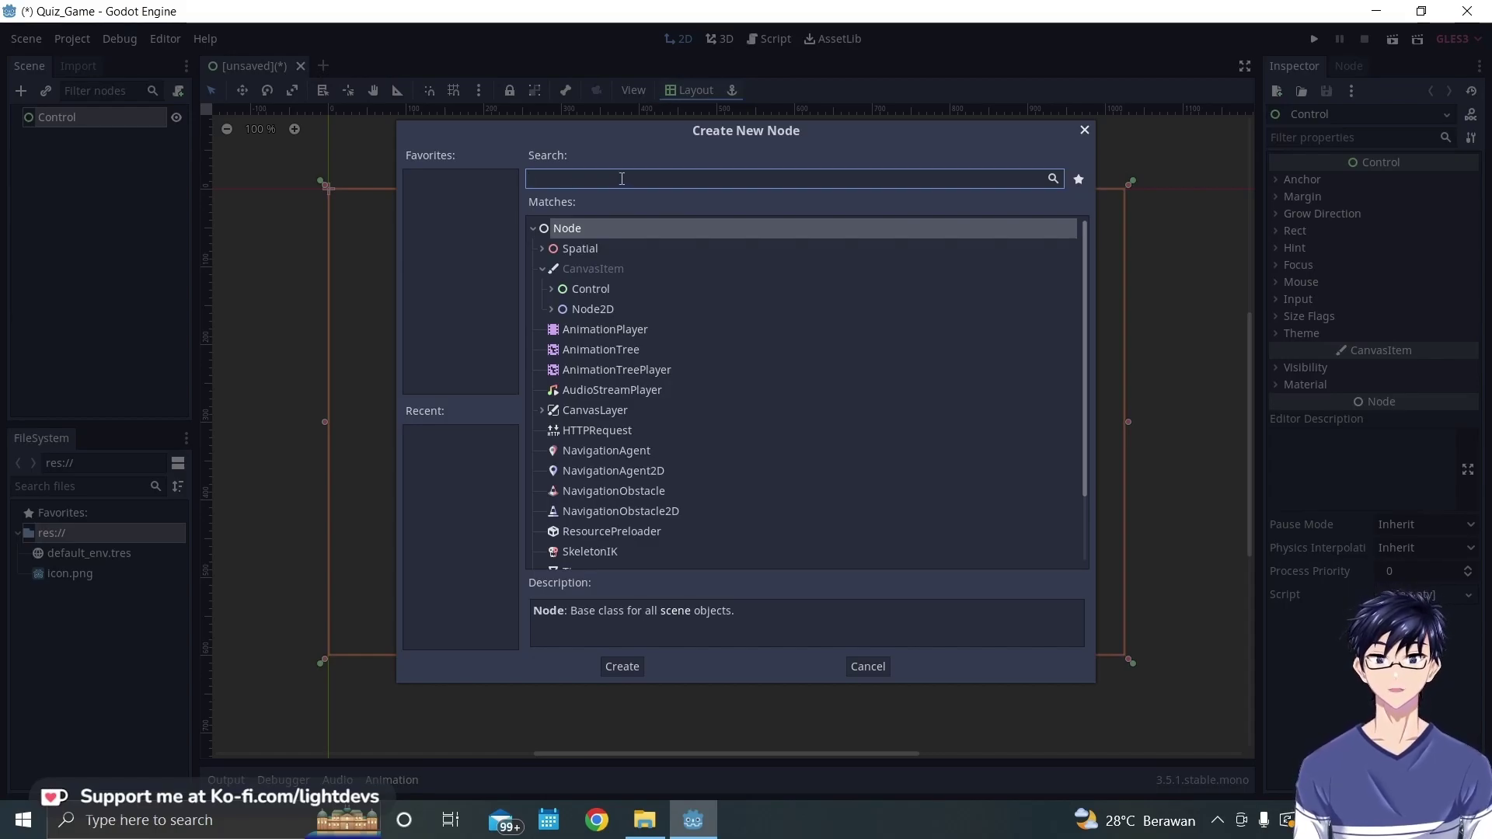
{"action": "type", "text": "text"}
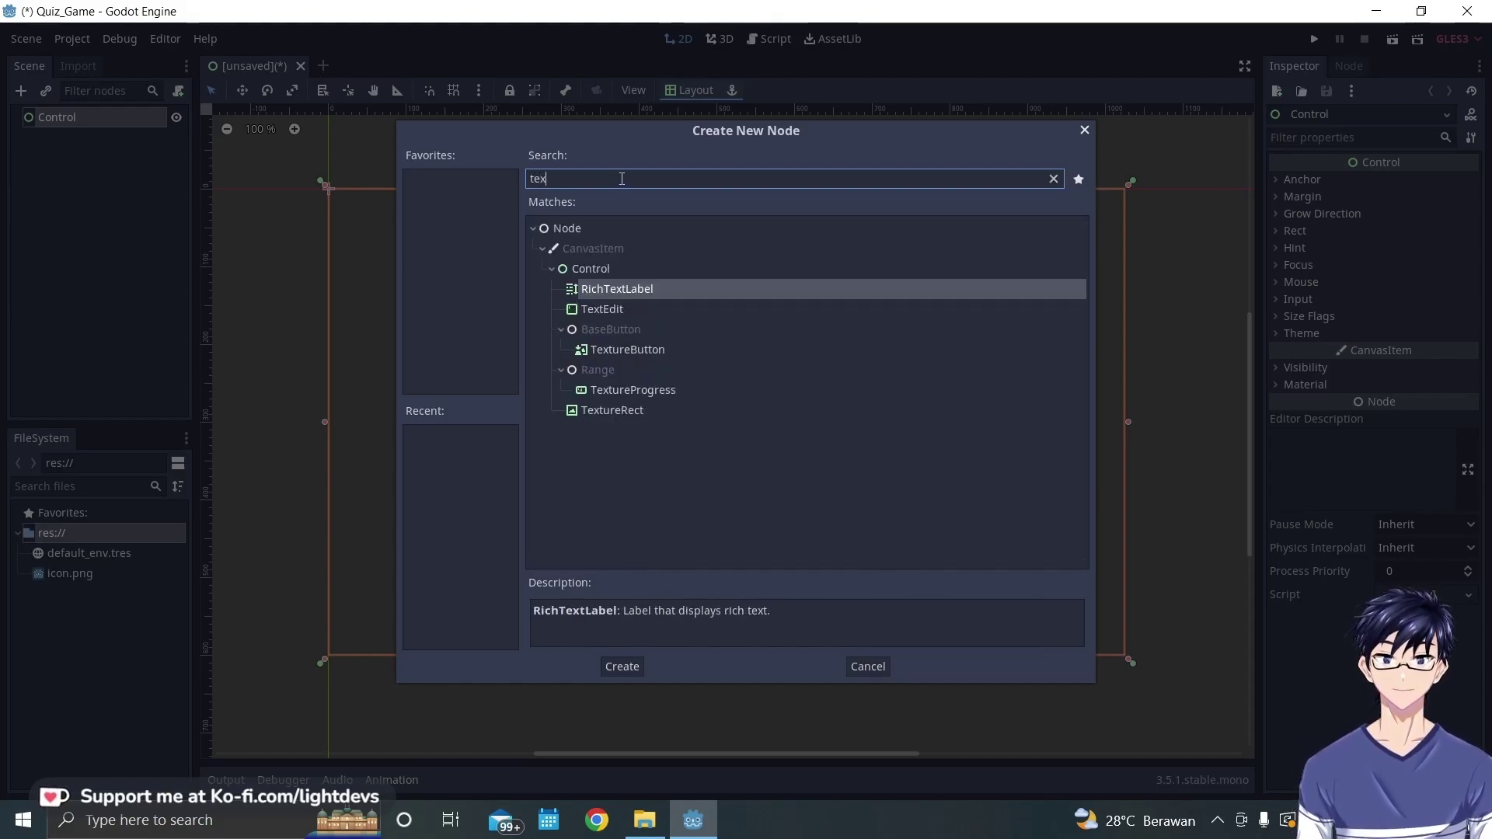
{"action": "double_click", "coordinate": [641, 410]}
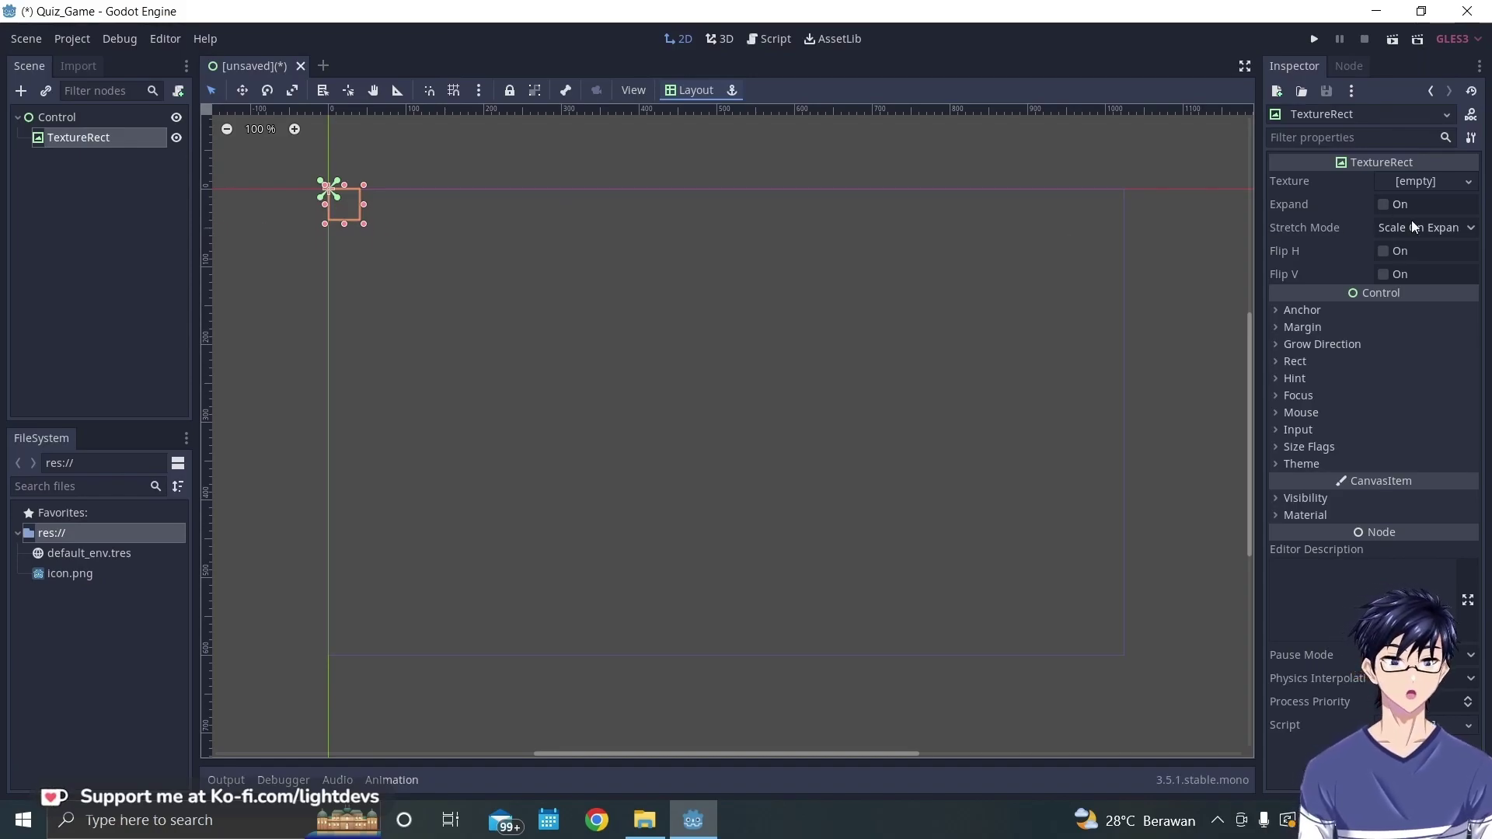
{"action": "left_click", "coordinate": [1383, 207]}
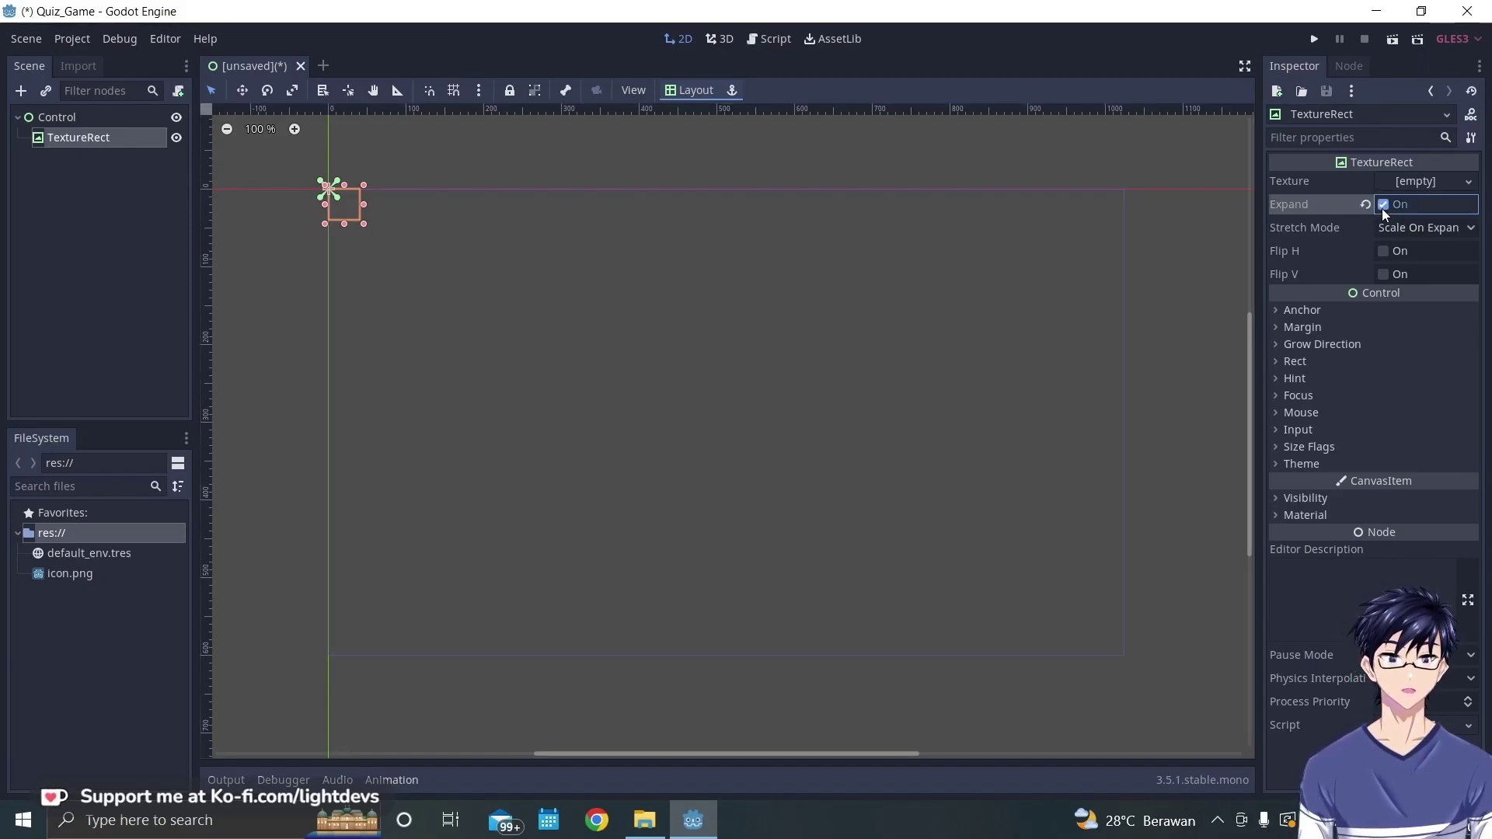
{"action": "left_click", "coordinate": [1298, 311]}
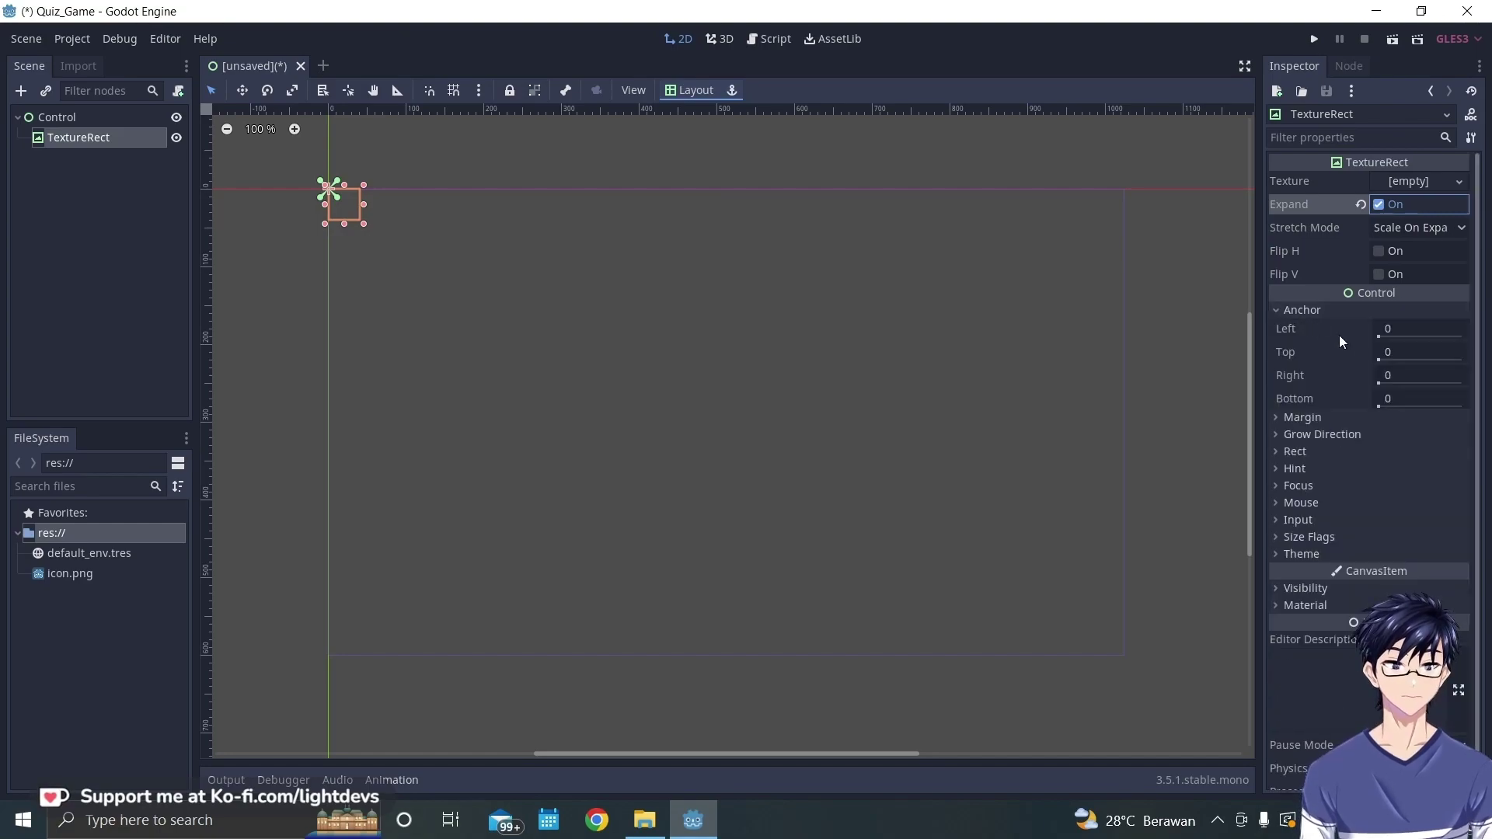
{"action": "left_click", "coordinate": [1410, 376]}
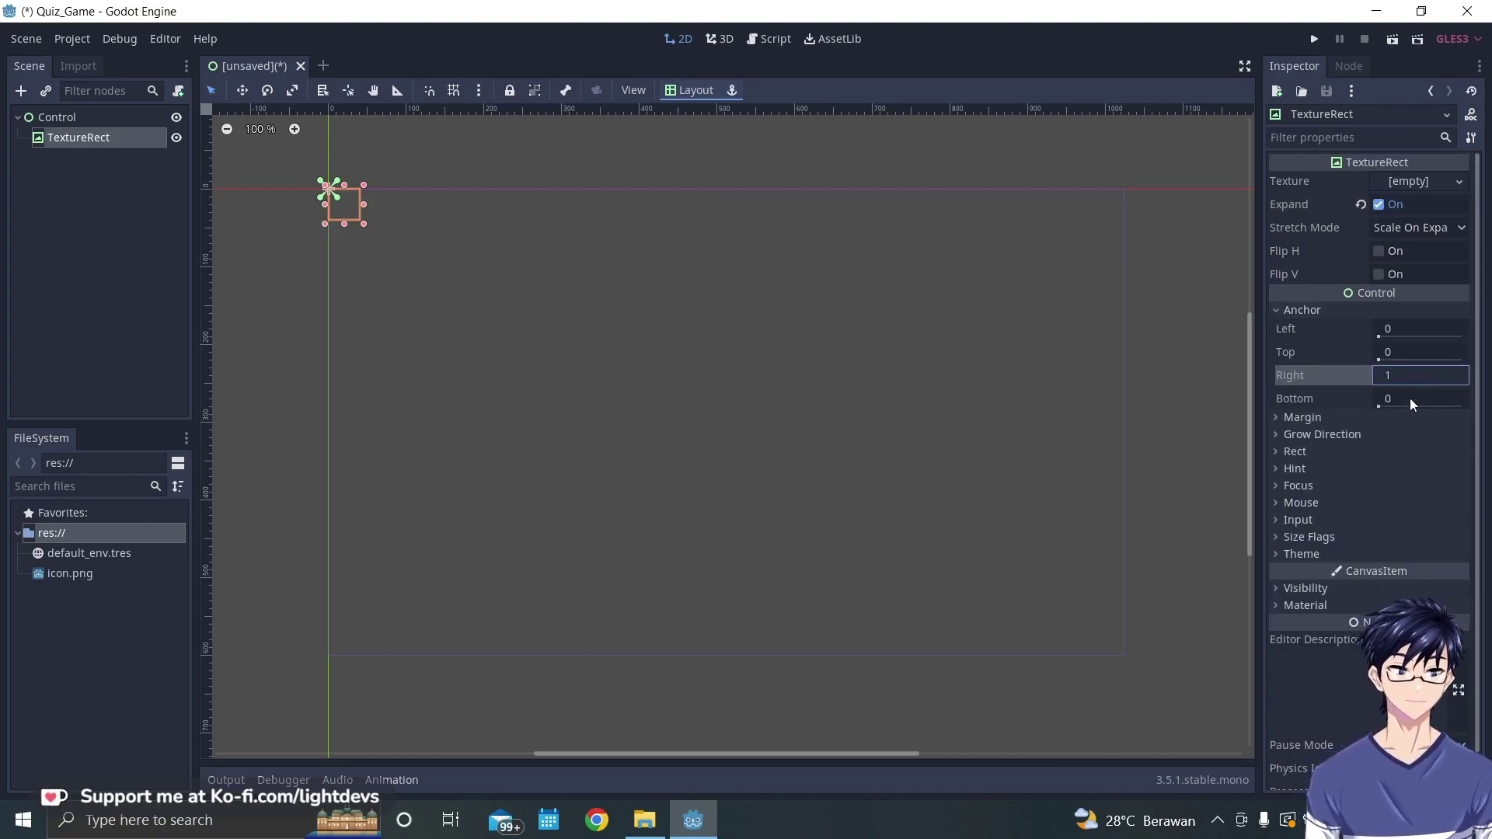
{"action": "left_click", "coordinate": [1412, 401]}
{"action": "left_click", "coordinate": [1173, 404]}
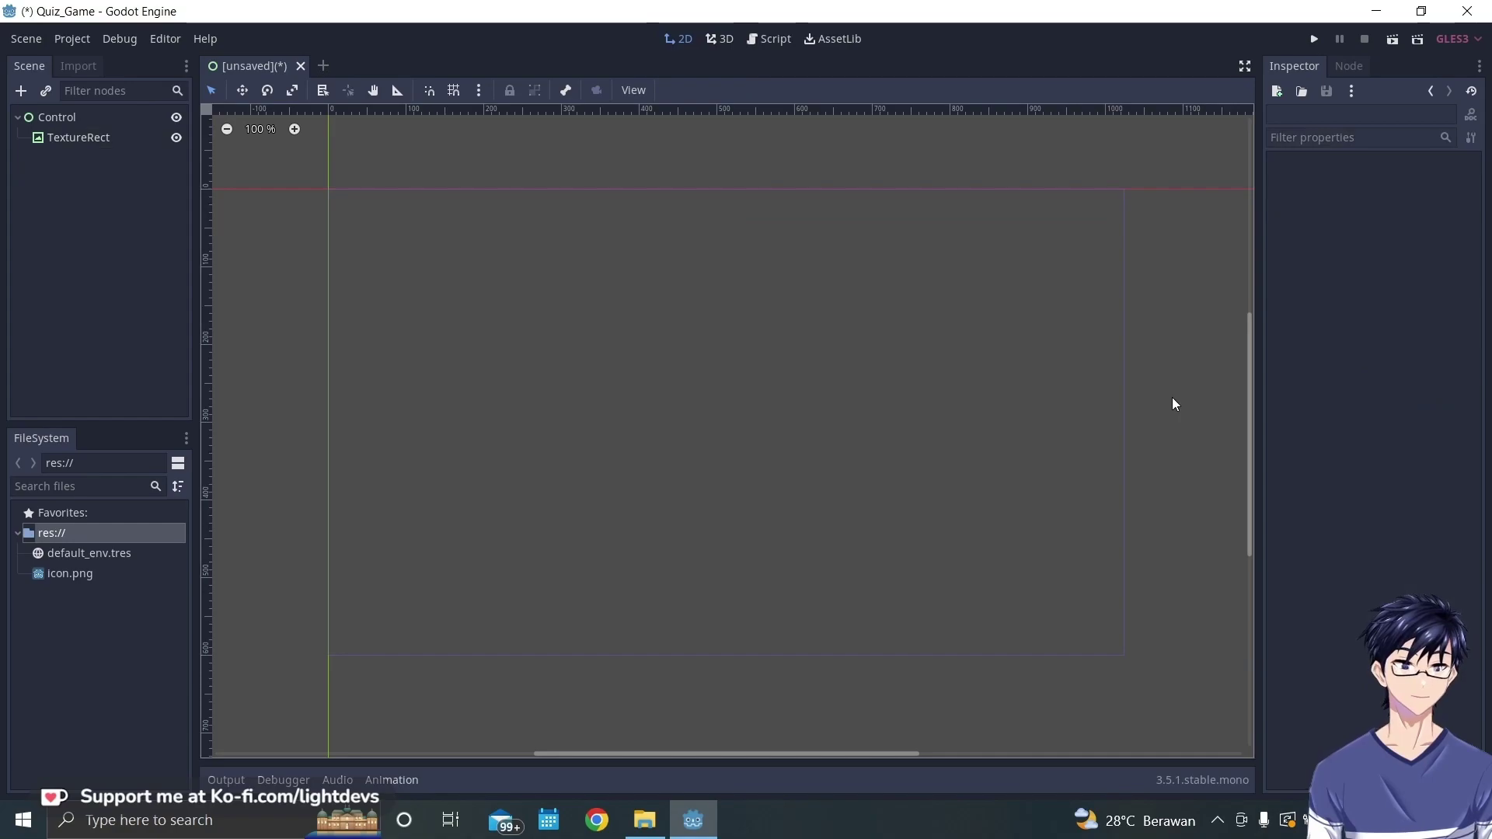
{"action": "left_click", "coordinate": [102, 143]}
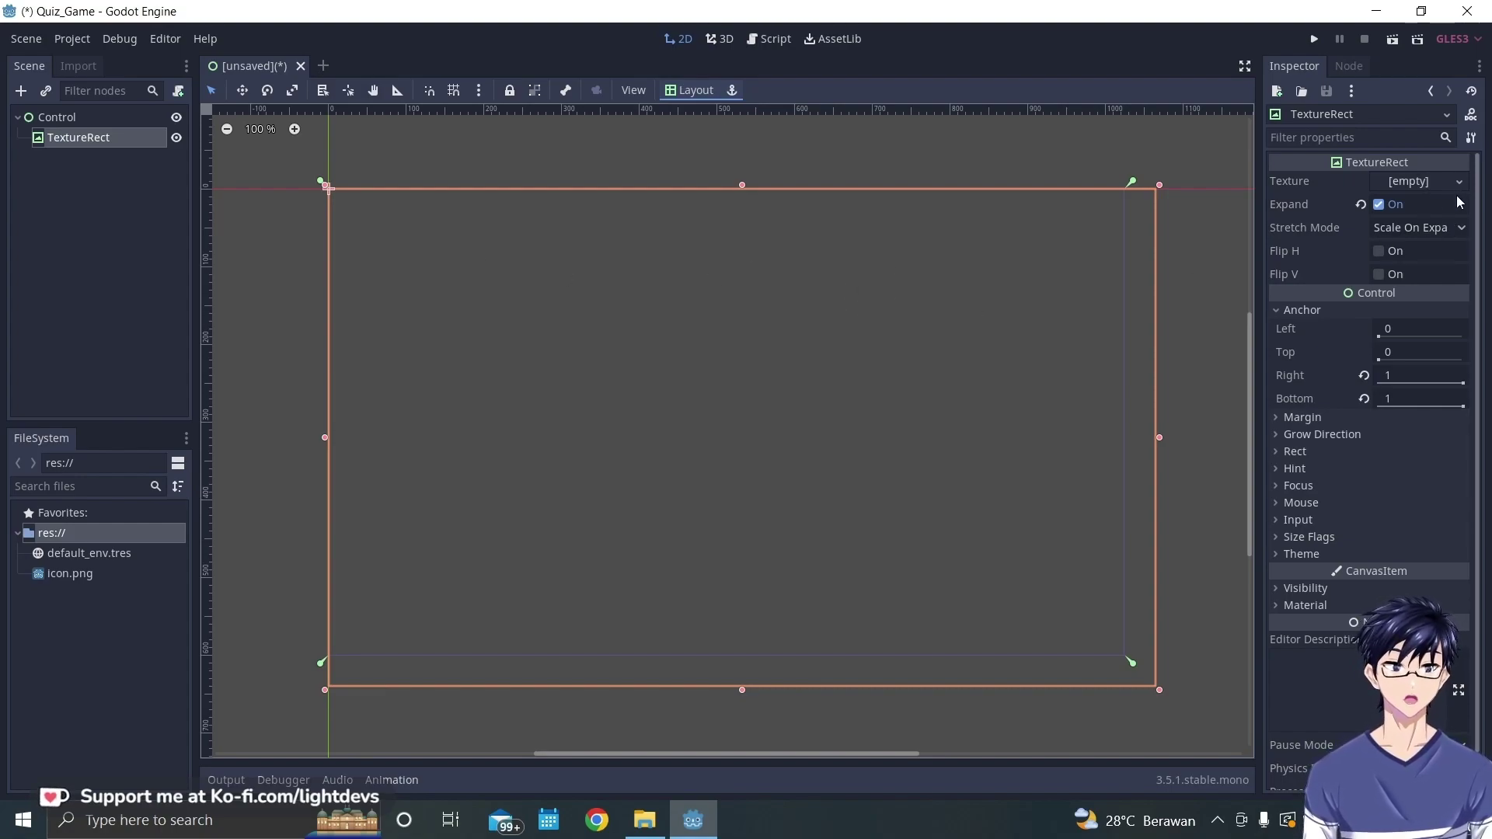
{"action": "scroll", "coordinate": [1305, 420], "scroll_direction": "down", "scroll_amount": 1}
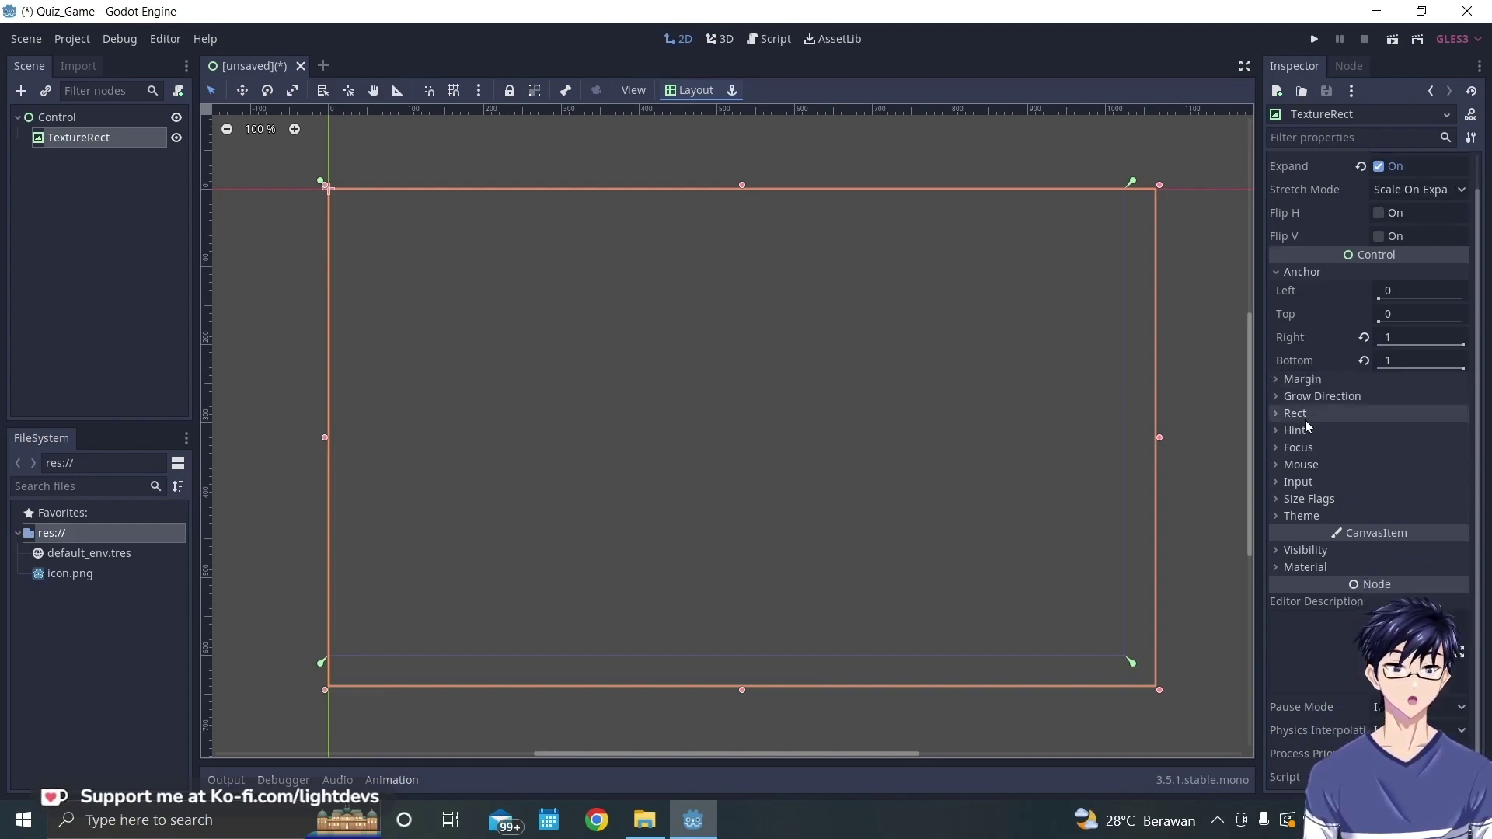
{"action": "scroll", "coordinate": [1307, 427], "scroll_direction": "up", "scroll_amount": 1}
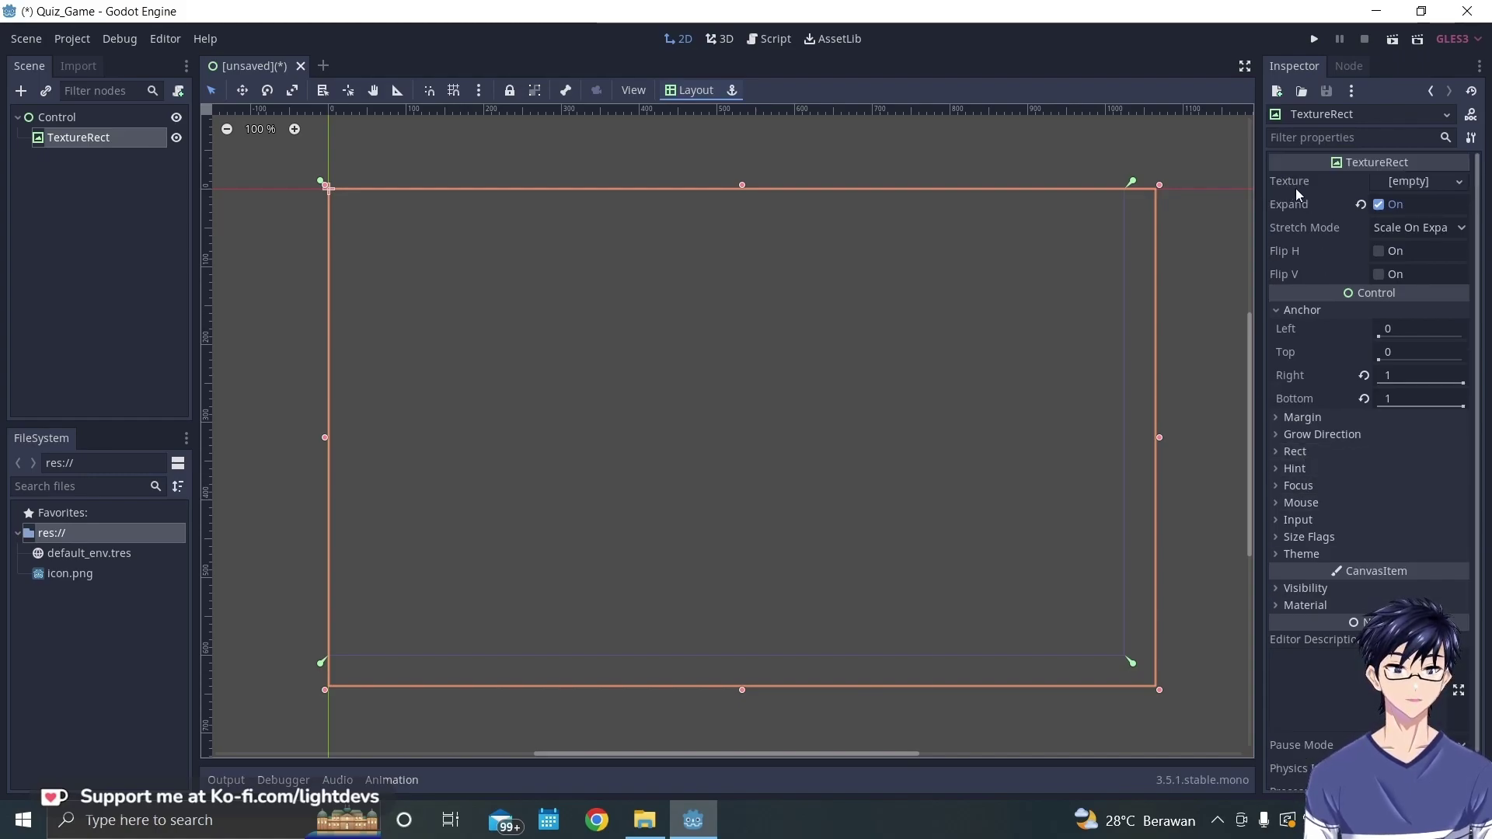
{"action": "left_click", "coordinate": [1457, 182]}
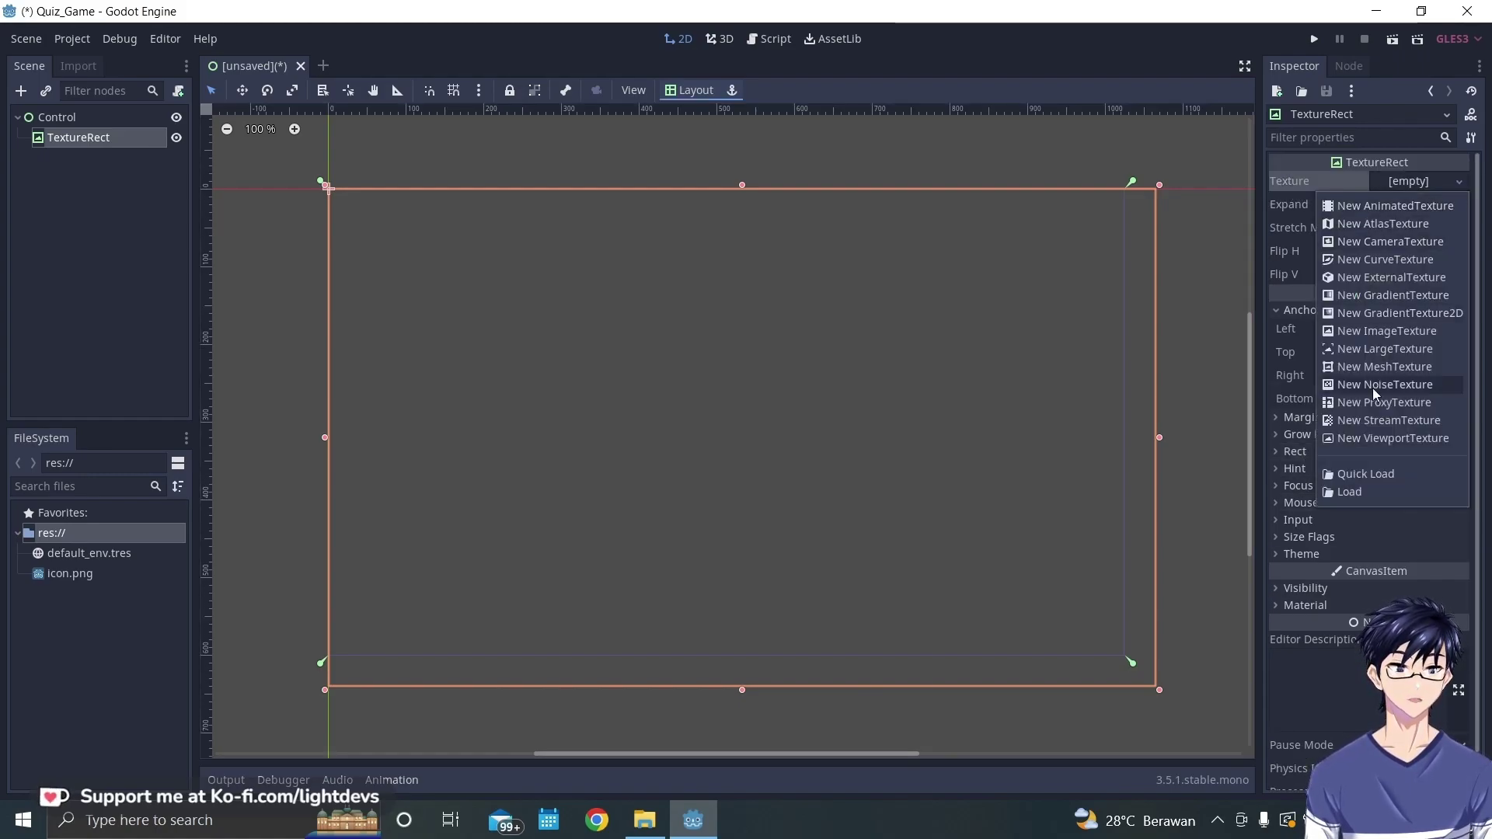
{"action": "left_click", "coordinate": [1360, 493]}
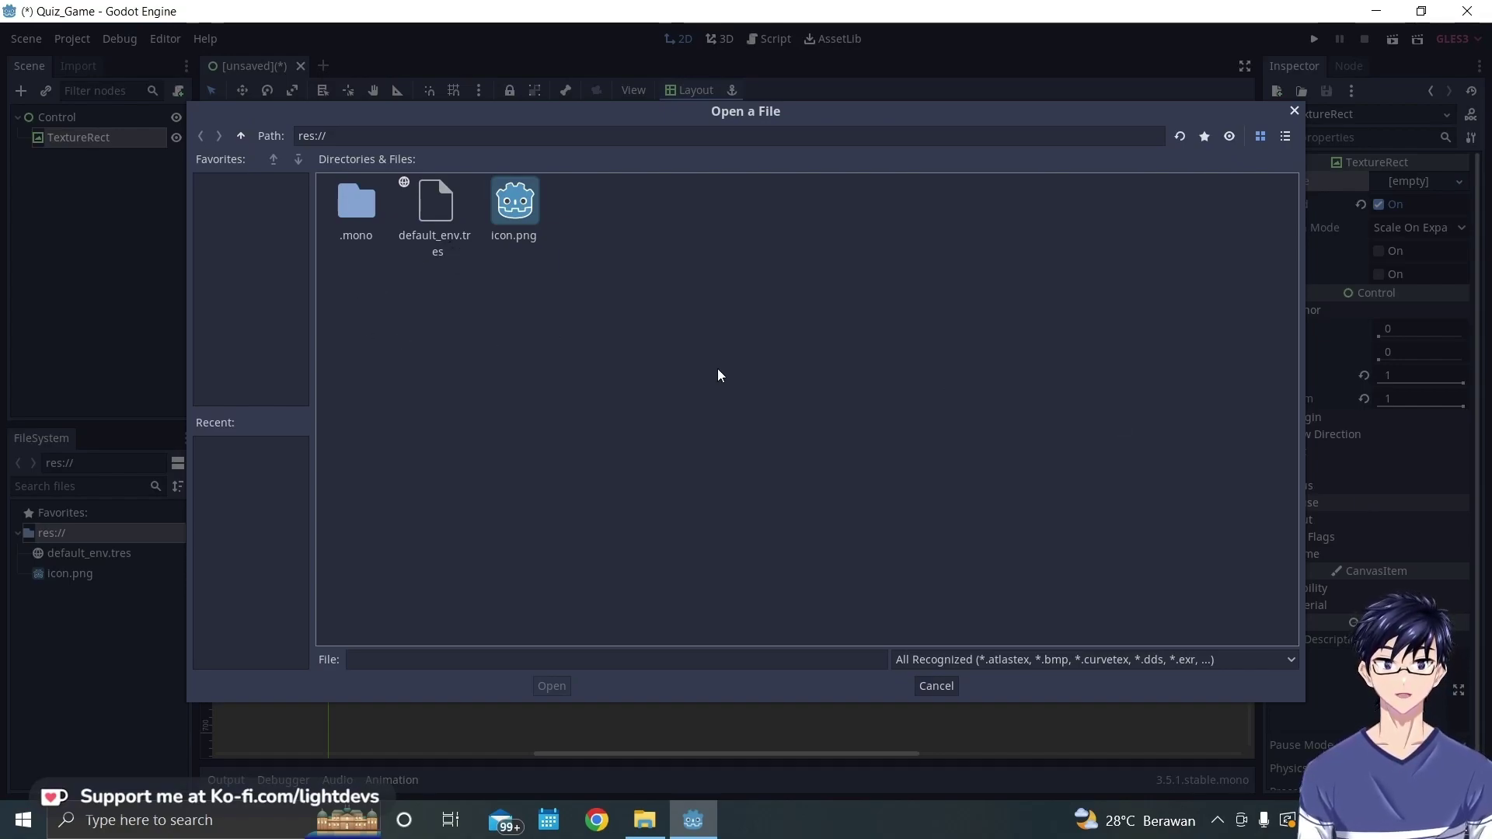
{"action": "left_click", "coordinate": [1294, 111]}
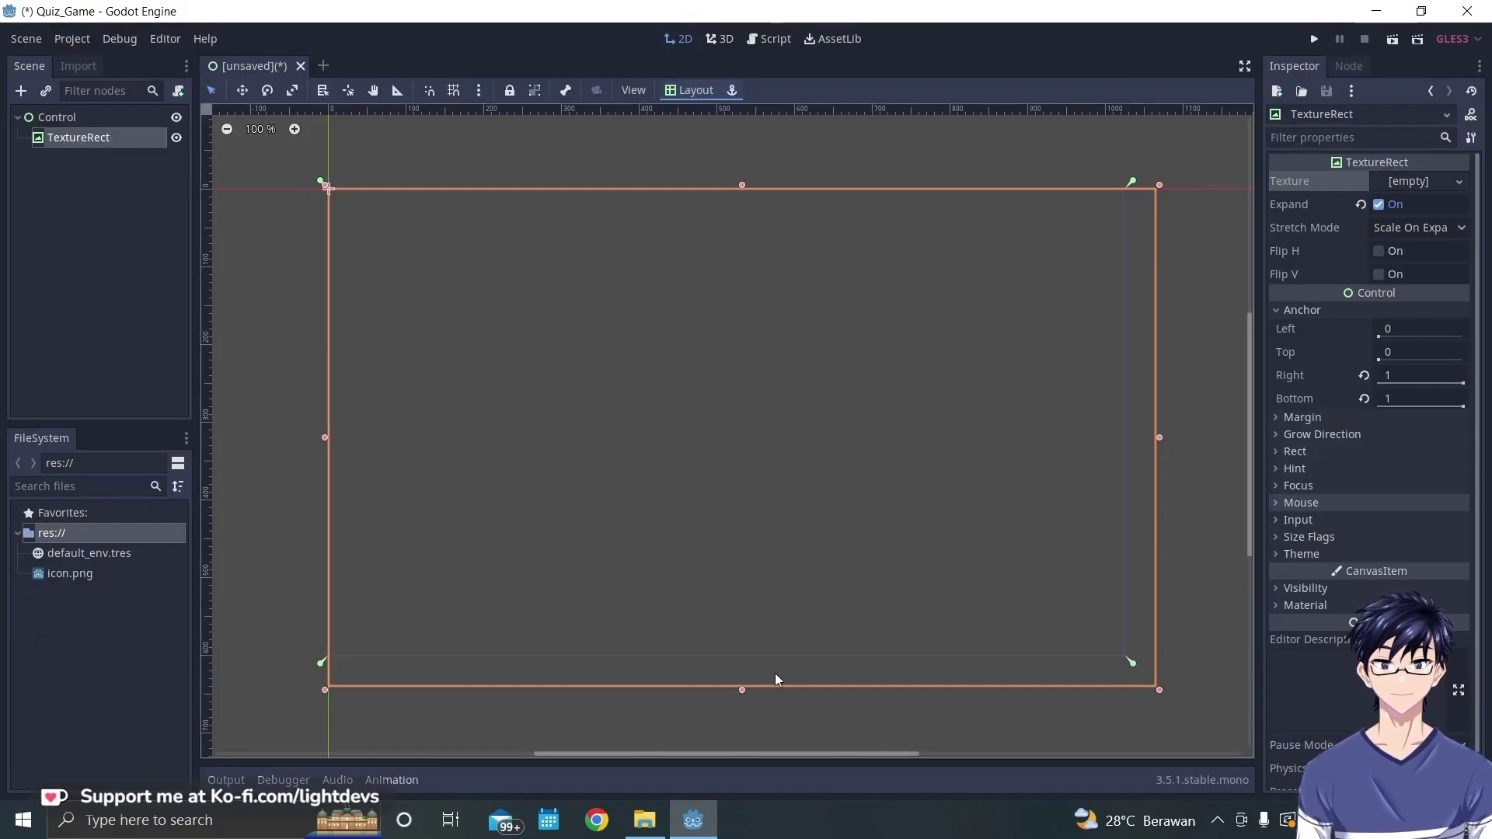
- In File Explorer, select whiteboard.jpg in the Assets folder
{"action": "left_click", "coordinate": [644, 820]}
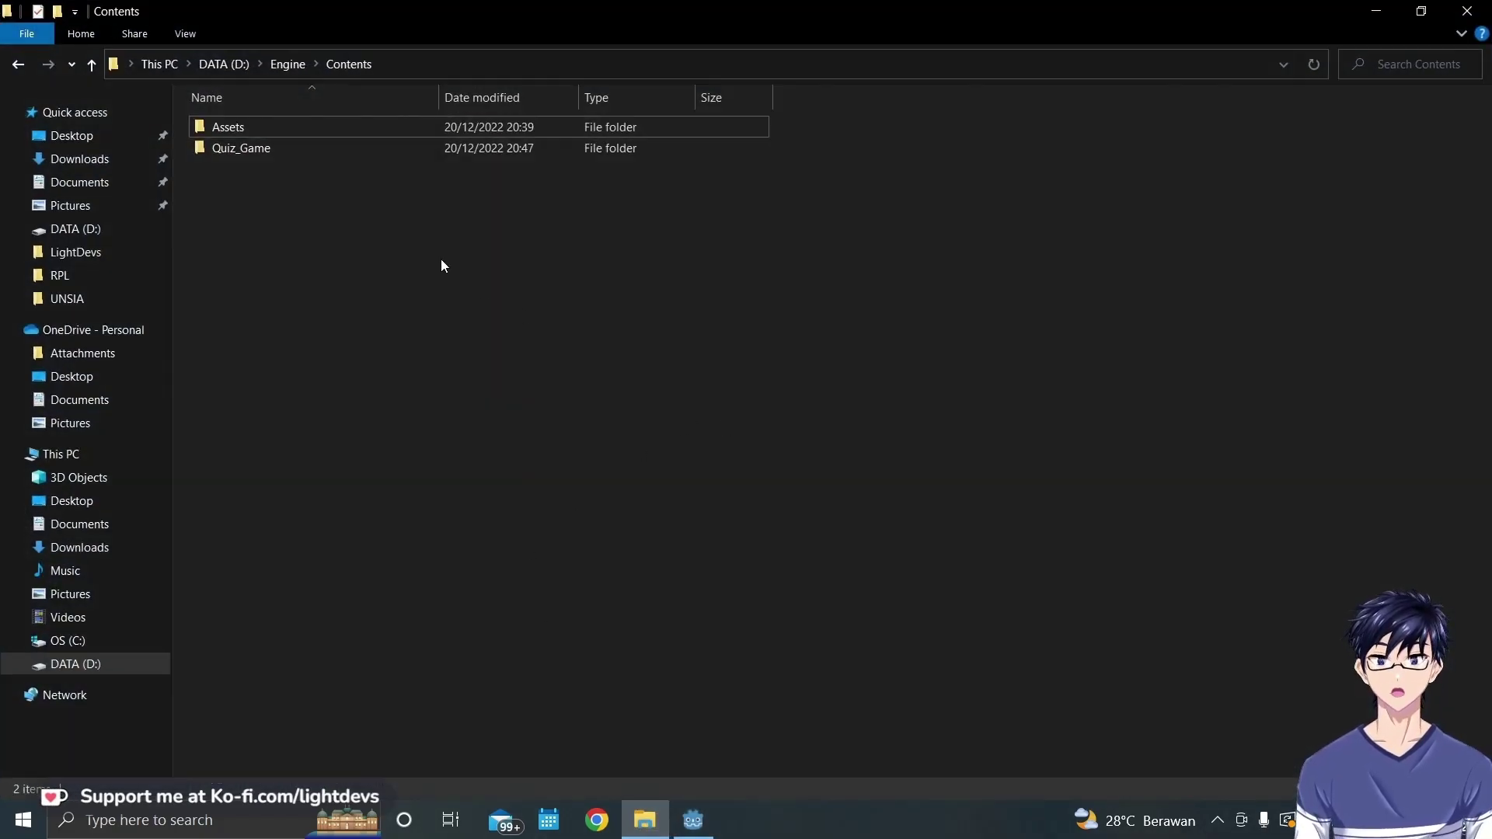
{"action": "double_click", "coordinate": [244, 131]}
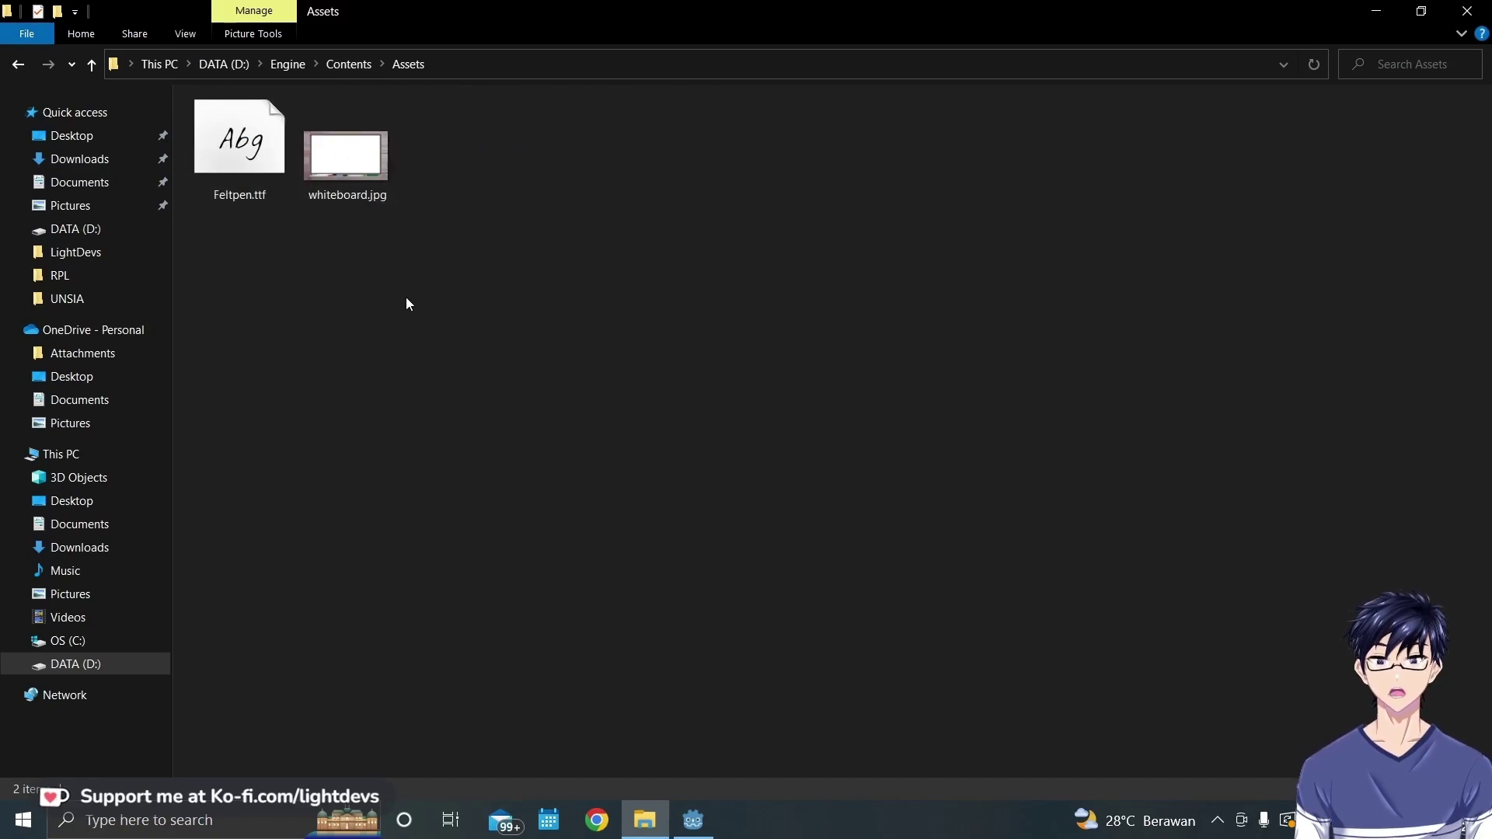
{"action": "left_click", "coordinate": [342, 172]}
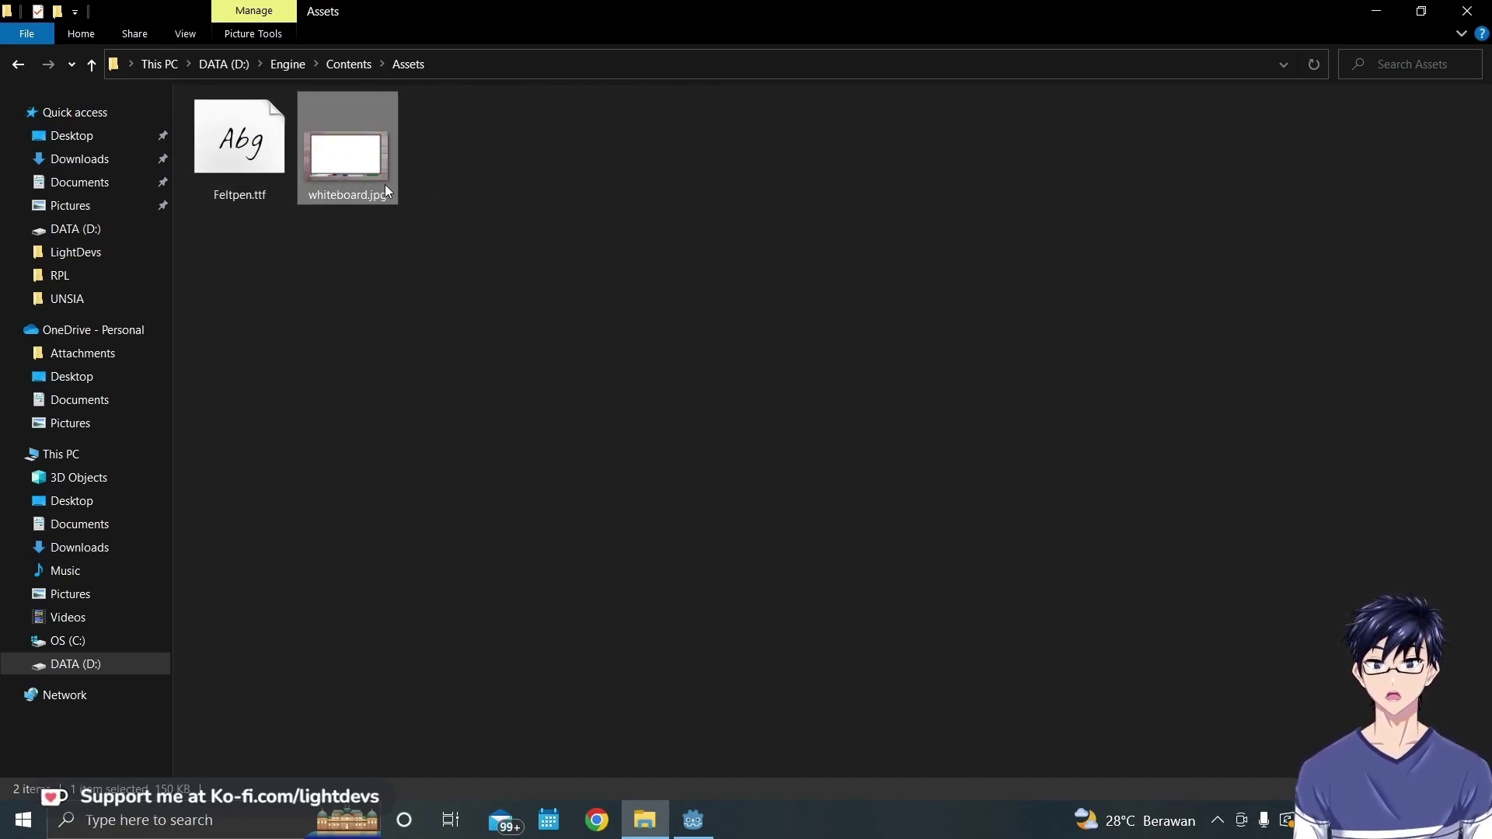
- Create a new folder named gfx inside the Quiz_Game project folder
{"action": "left_click", "coordinate": [337, 70]}
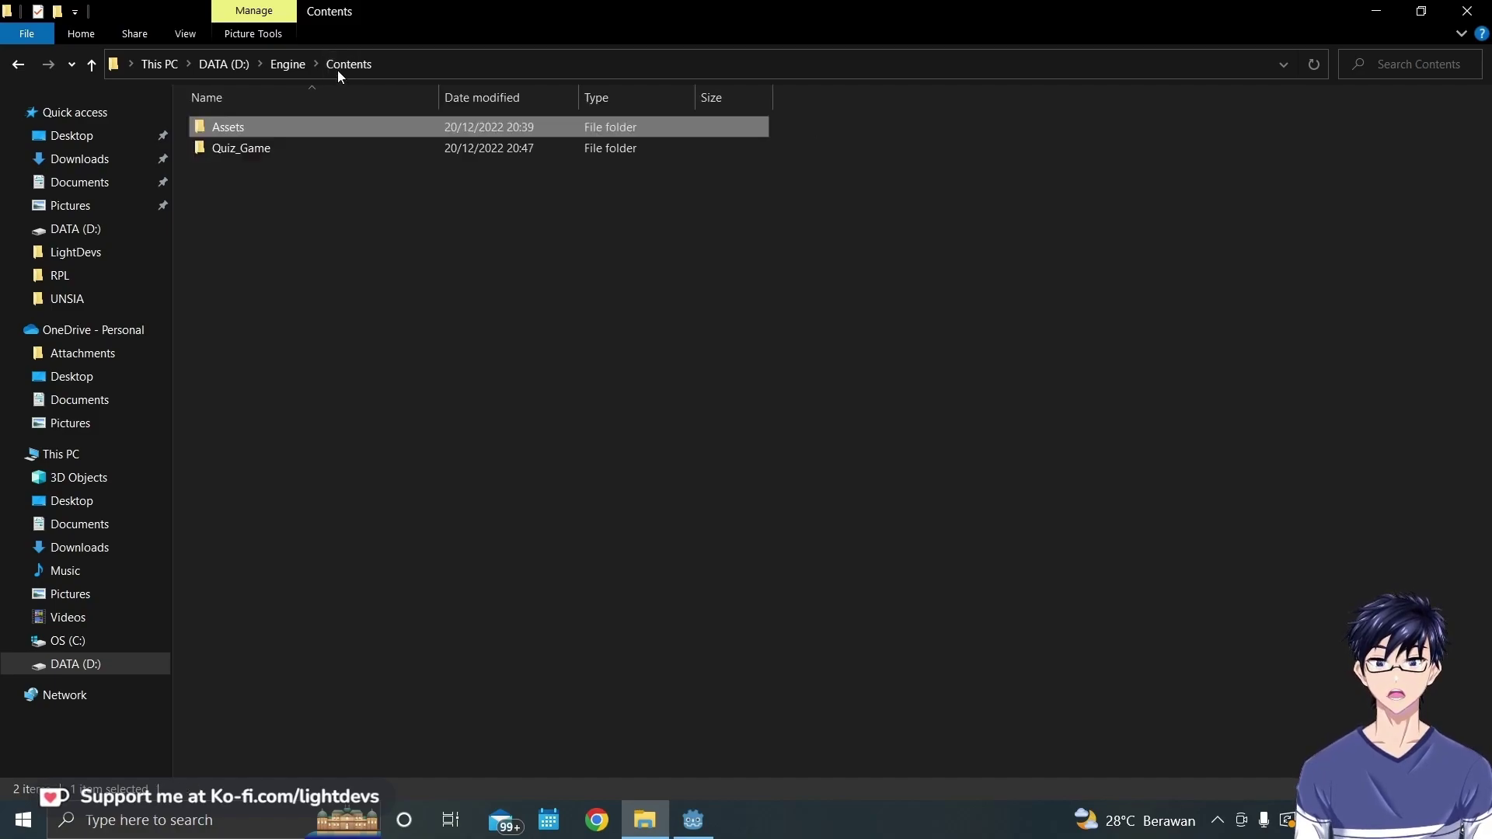
{"action": "double_click", "coordinate": [310, 154]}
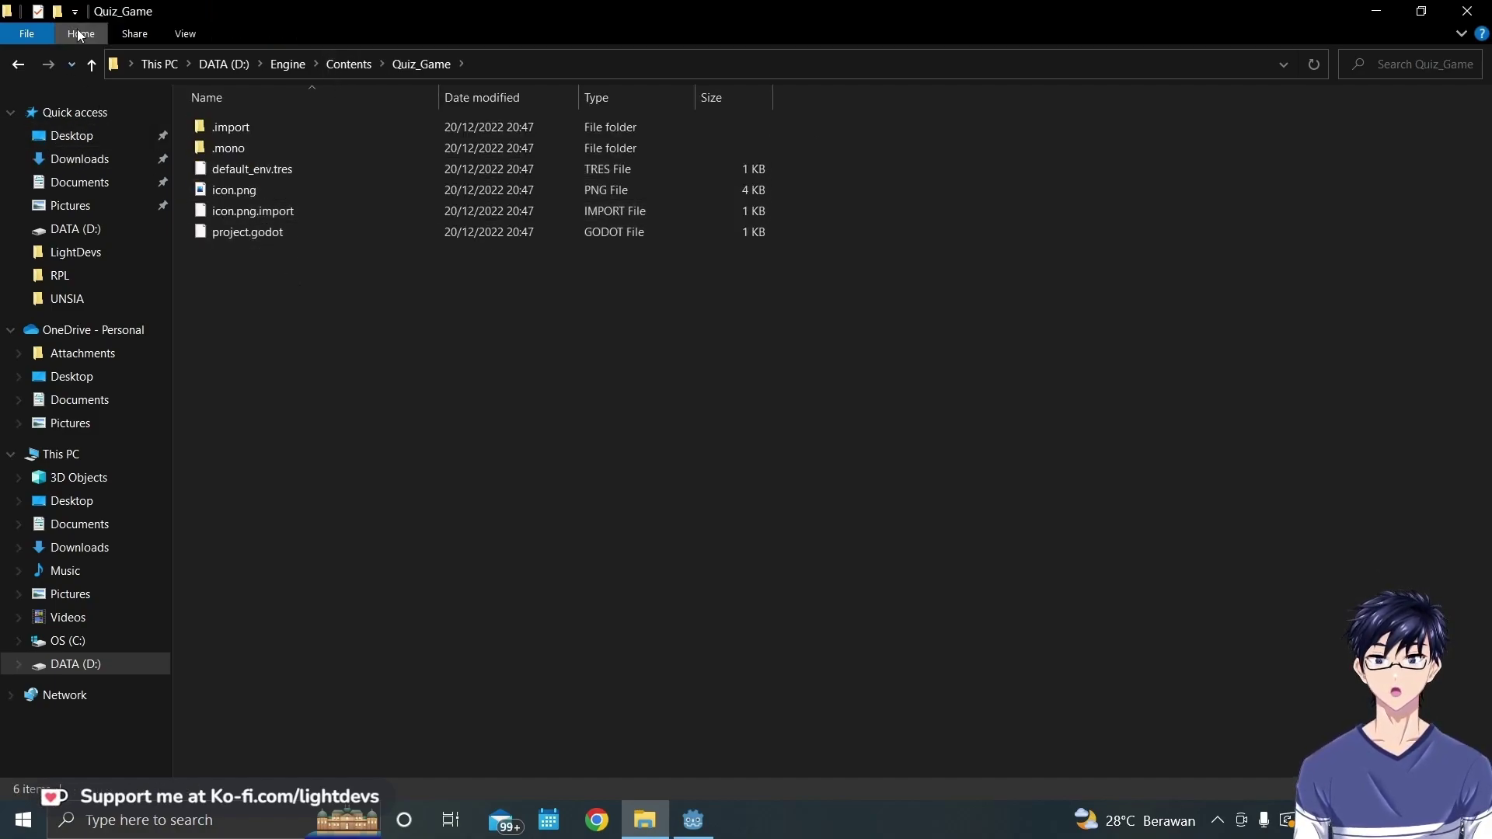
{"action": "key", "text": "ctrl+shift+n"}
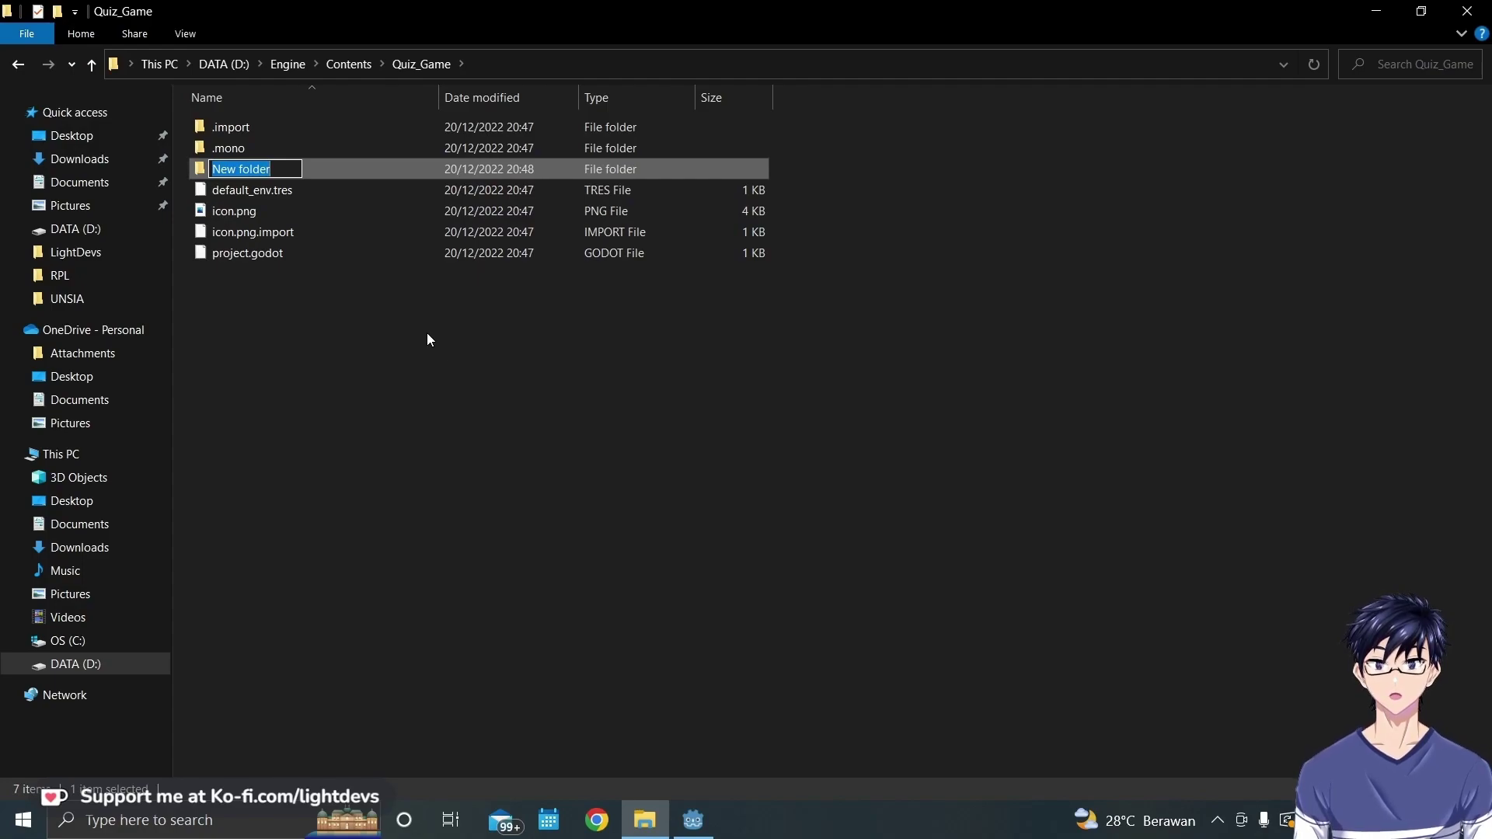
{"action": "type", "text": "gfx"}
{"action": "left_click", "coordinate": [442, 473]}
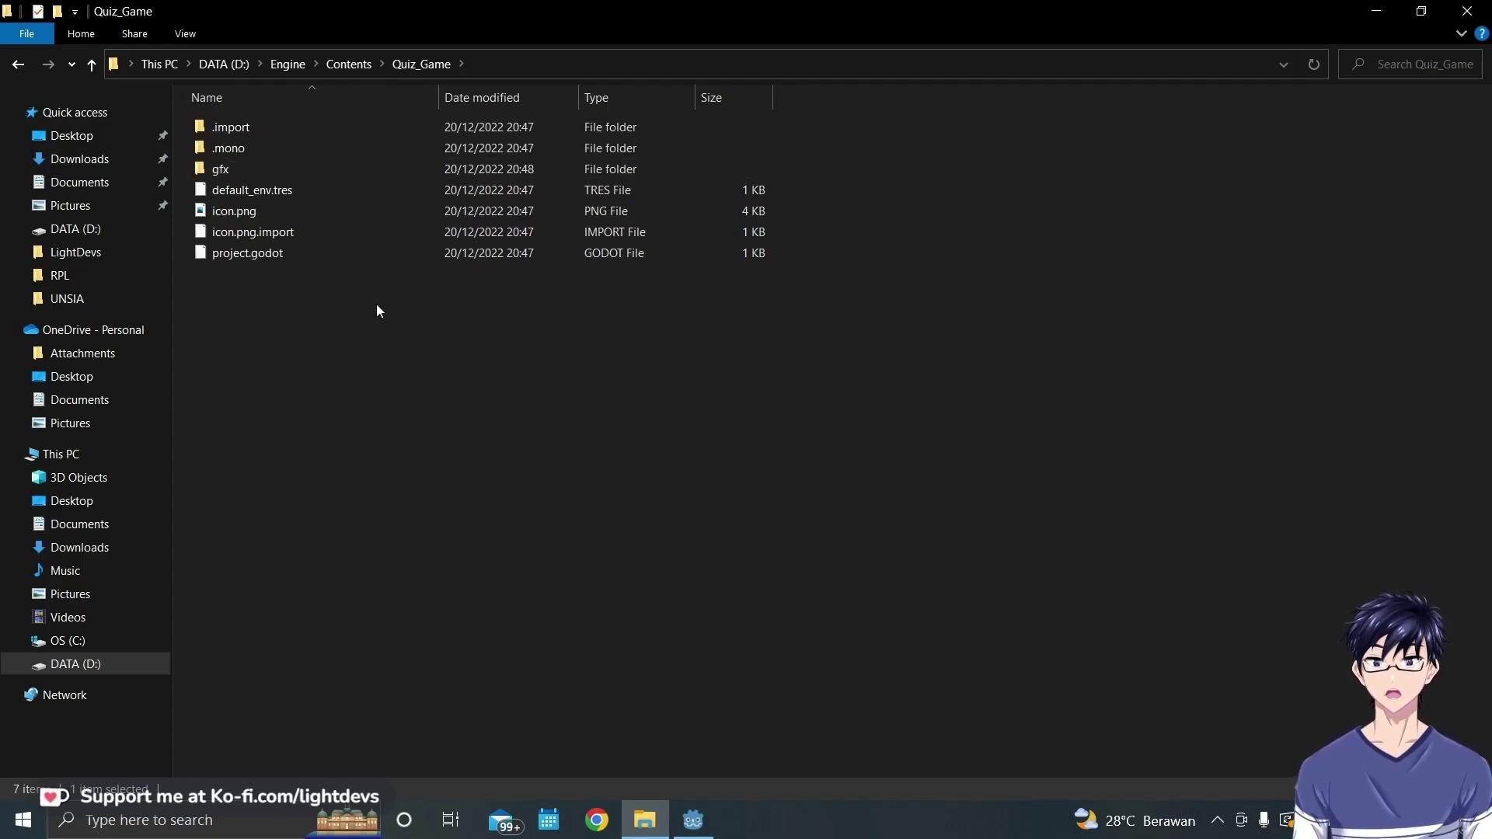
- Paste whiteboard.jpg into the gfx folder and return to Godot
{"action": "double_click", "coordinate": [226, 169]}
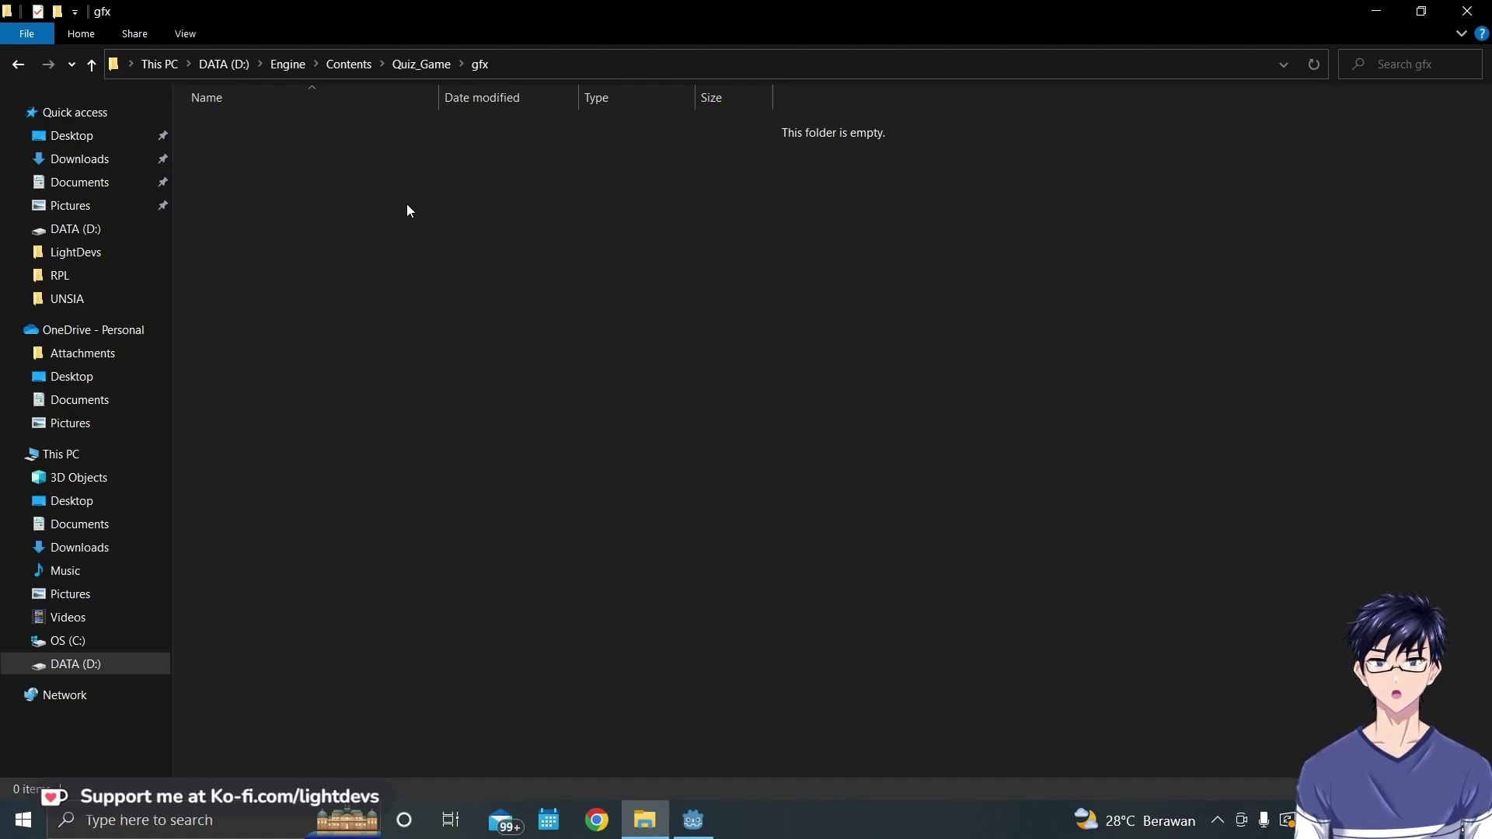
{"action": "key", "text": "ctrl+v"}
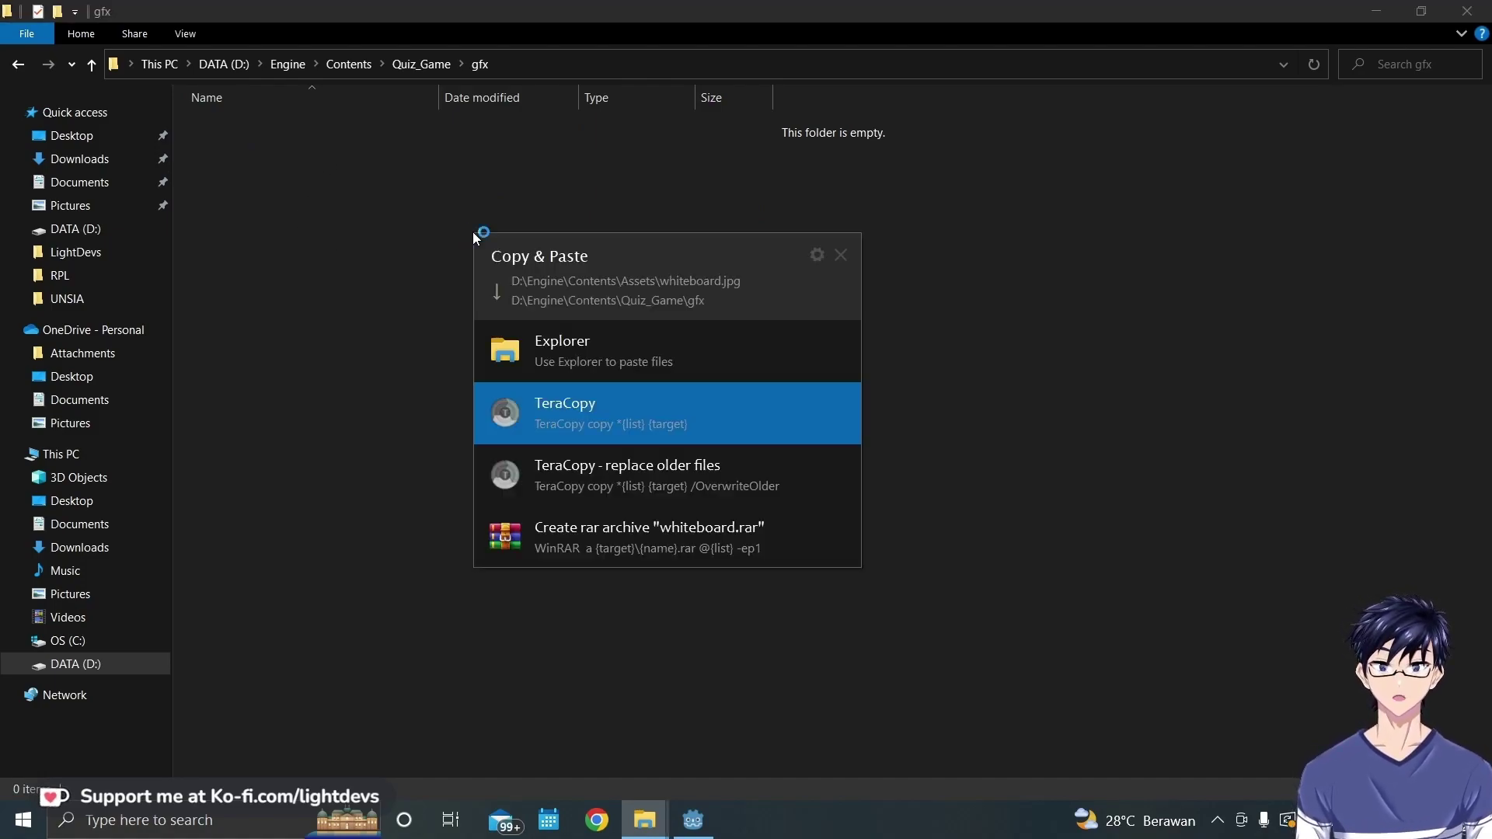
{"action": "left_click", "coordinate": [575, 354]}
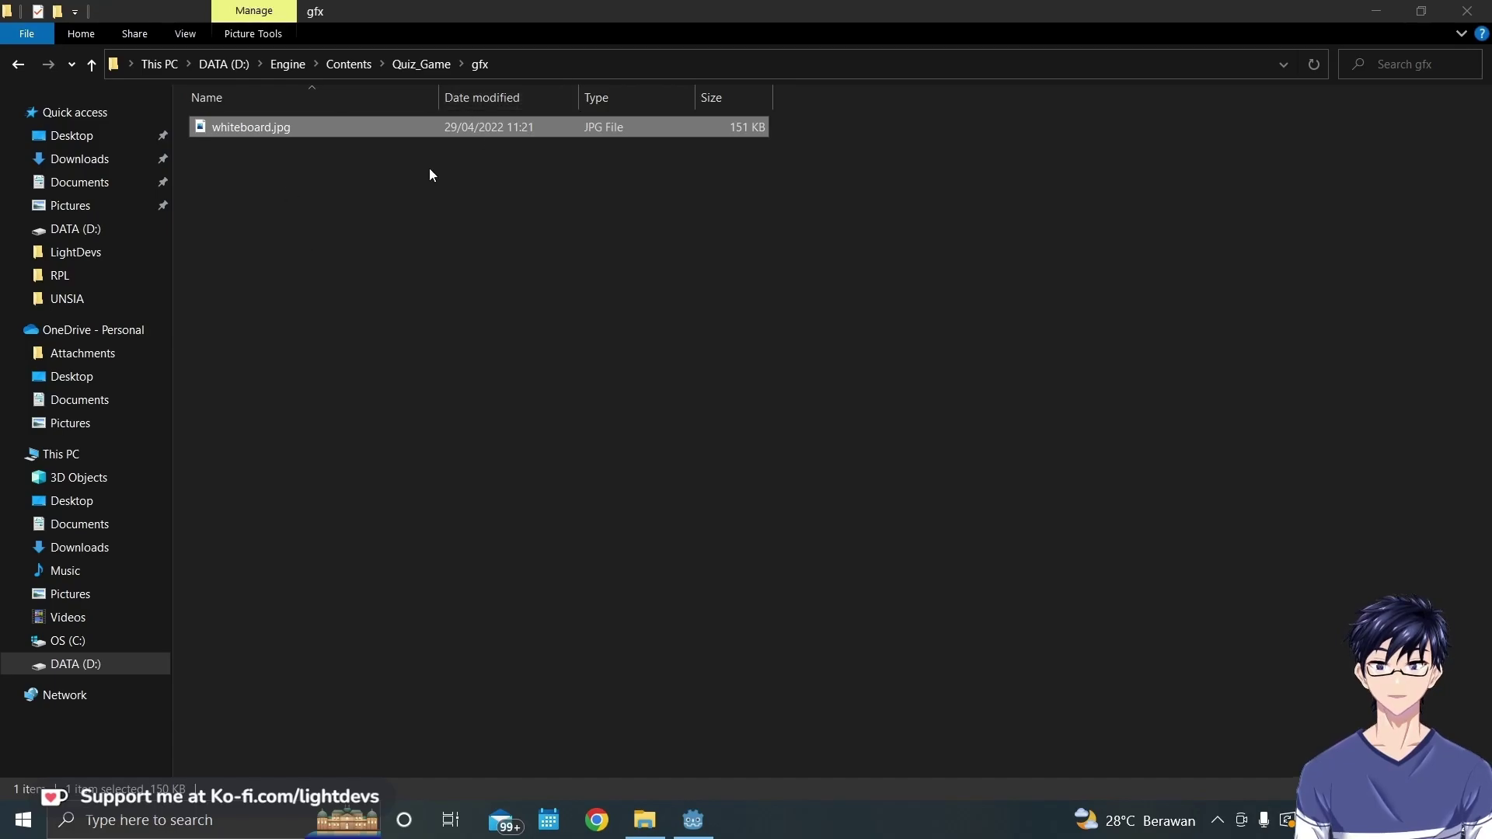
{"action": "left_click", "coordinate": [420, 64]}
{"action": "left_click", "coordinate": [699, 817]}
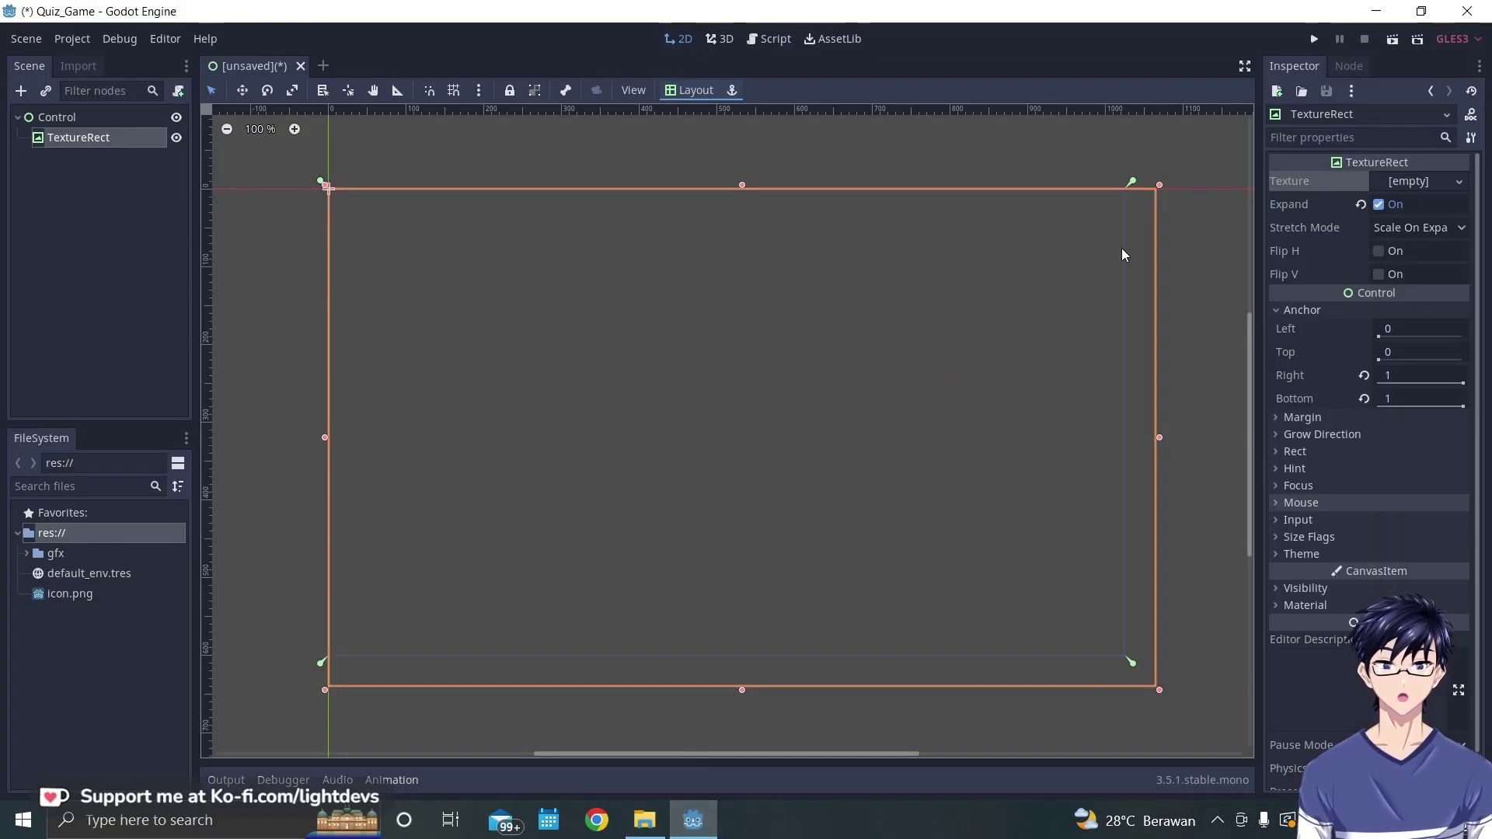
- Load gfx/whiteboard.jpg as the TextureRect texture and nudge it slightly up-left
{"action": "left_click", "coordinate": [1458, 184]}
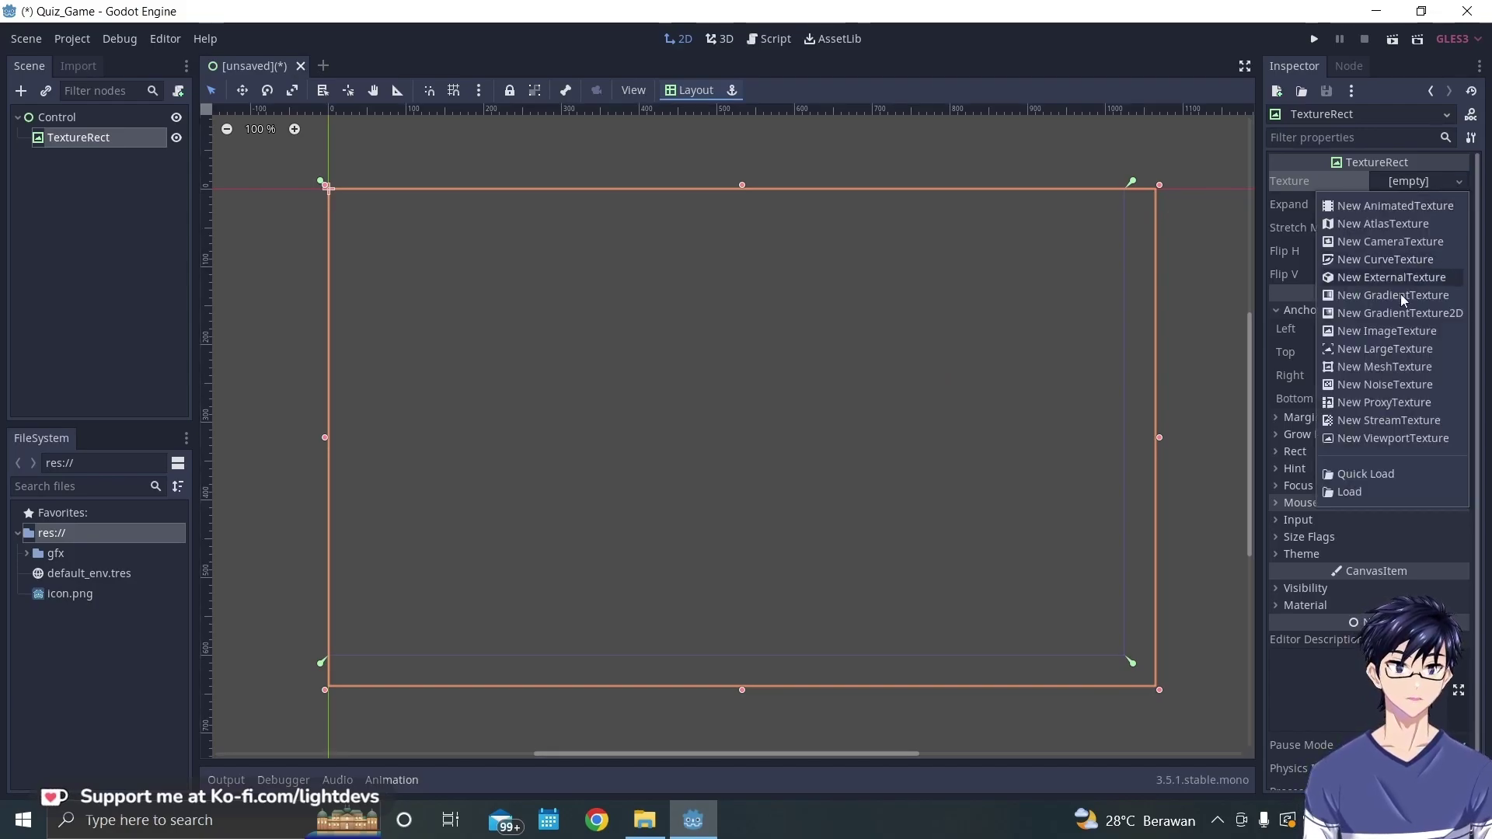
{"action": "left_click", "coordinate": [1366, 496]}
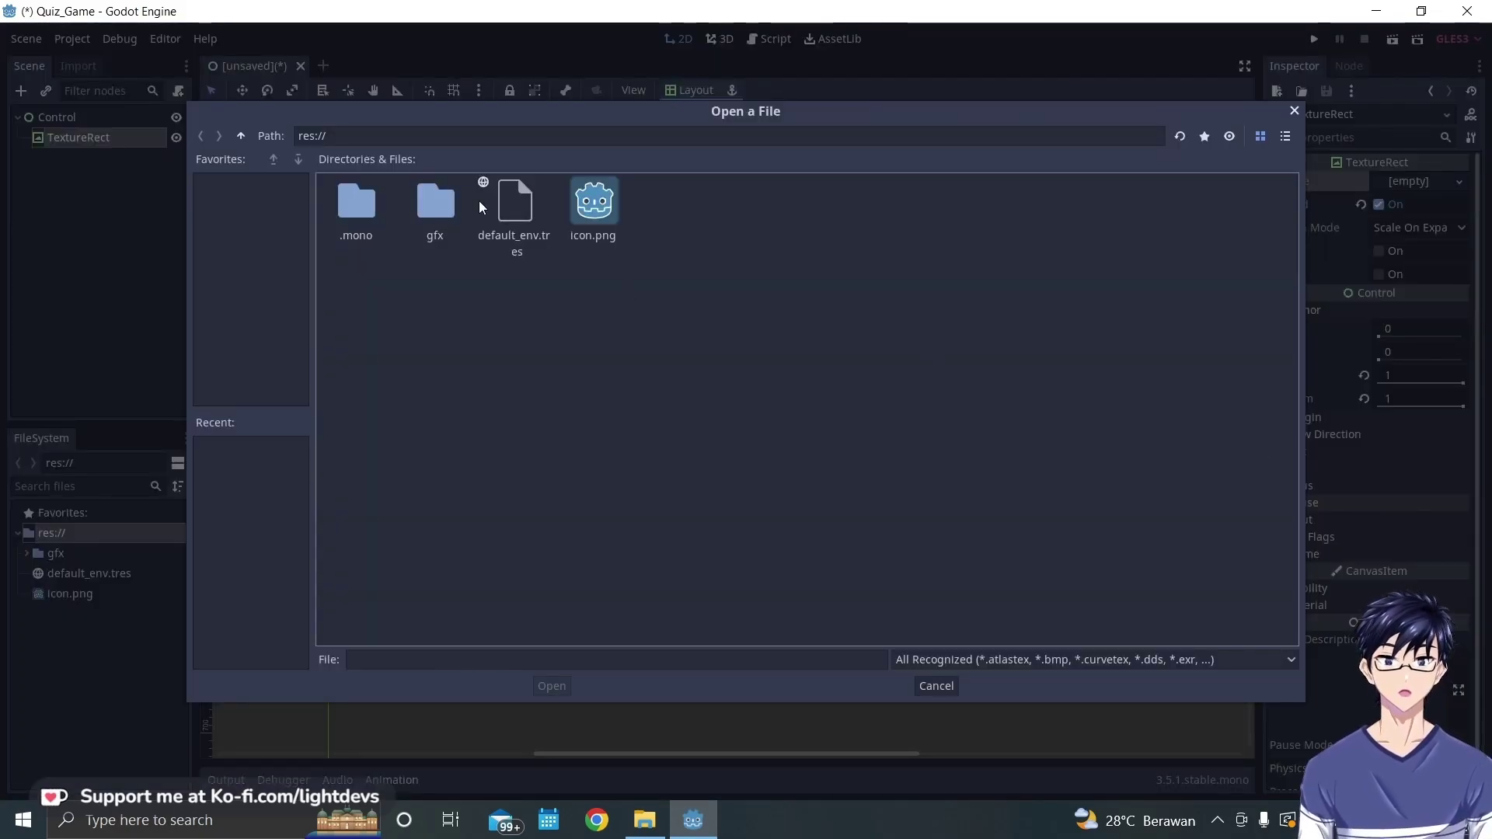
{"action": "double_click", "coordinate": [428, 204]}
{"action": "double_click", "coordinate": [359, 208]}
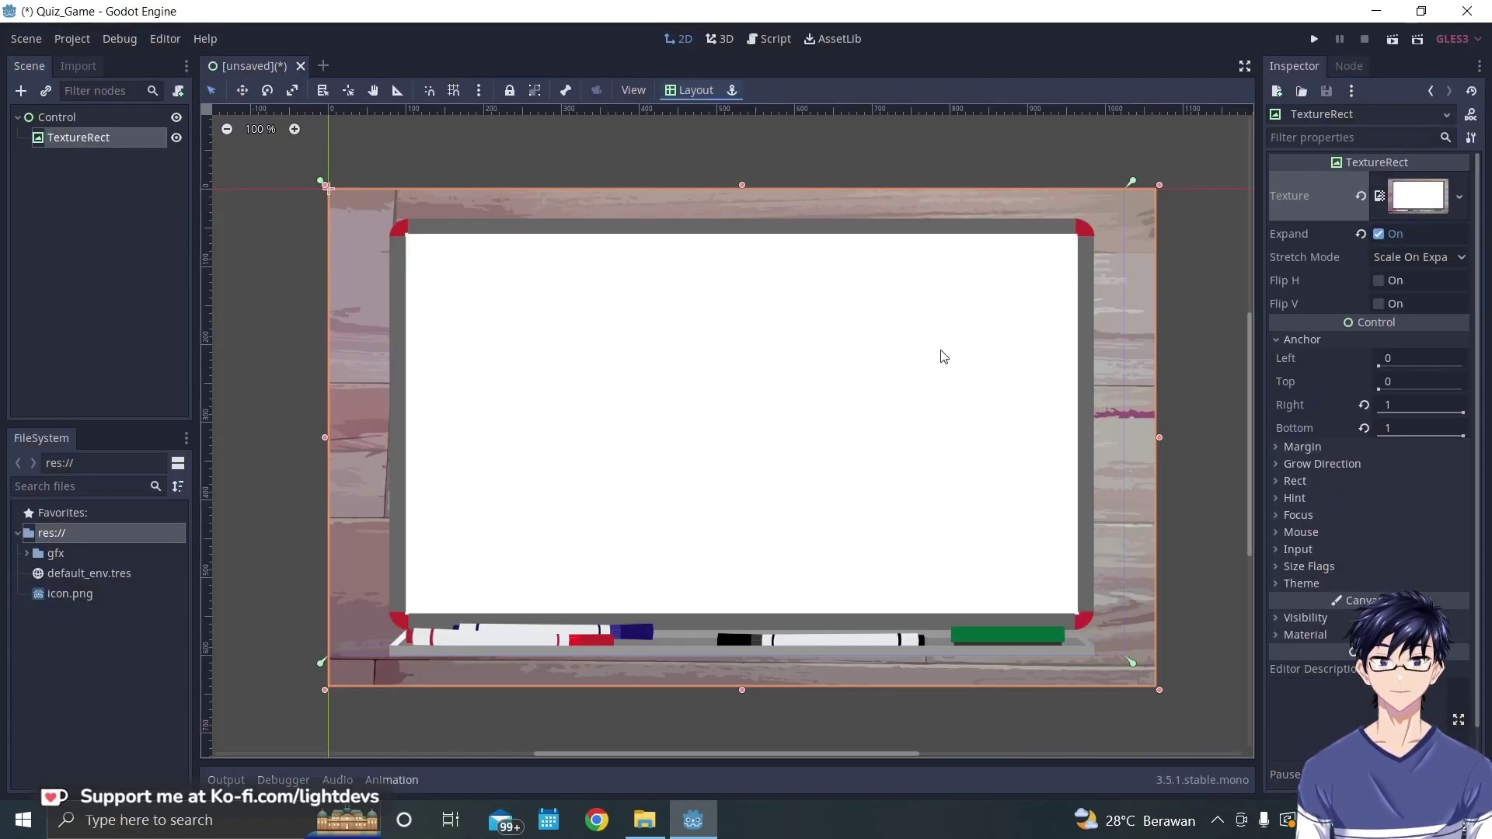
{"action": "mouse_move", "coordinate": [705, 388]}
{"action": "left_mouse_down"}
{"action": "mouse_move", "coordinate": [718, 393]}
{"action": "mouse_move", "coordinate": [702, 383]}
{"action": "left_mouse_up"}
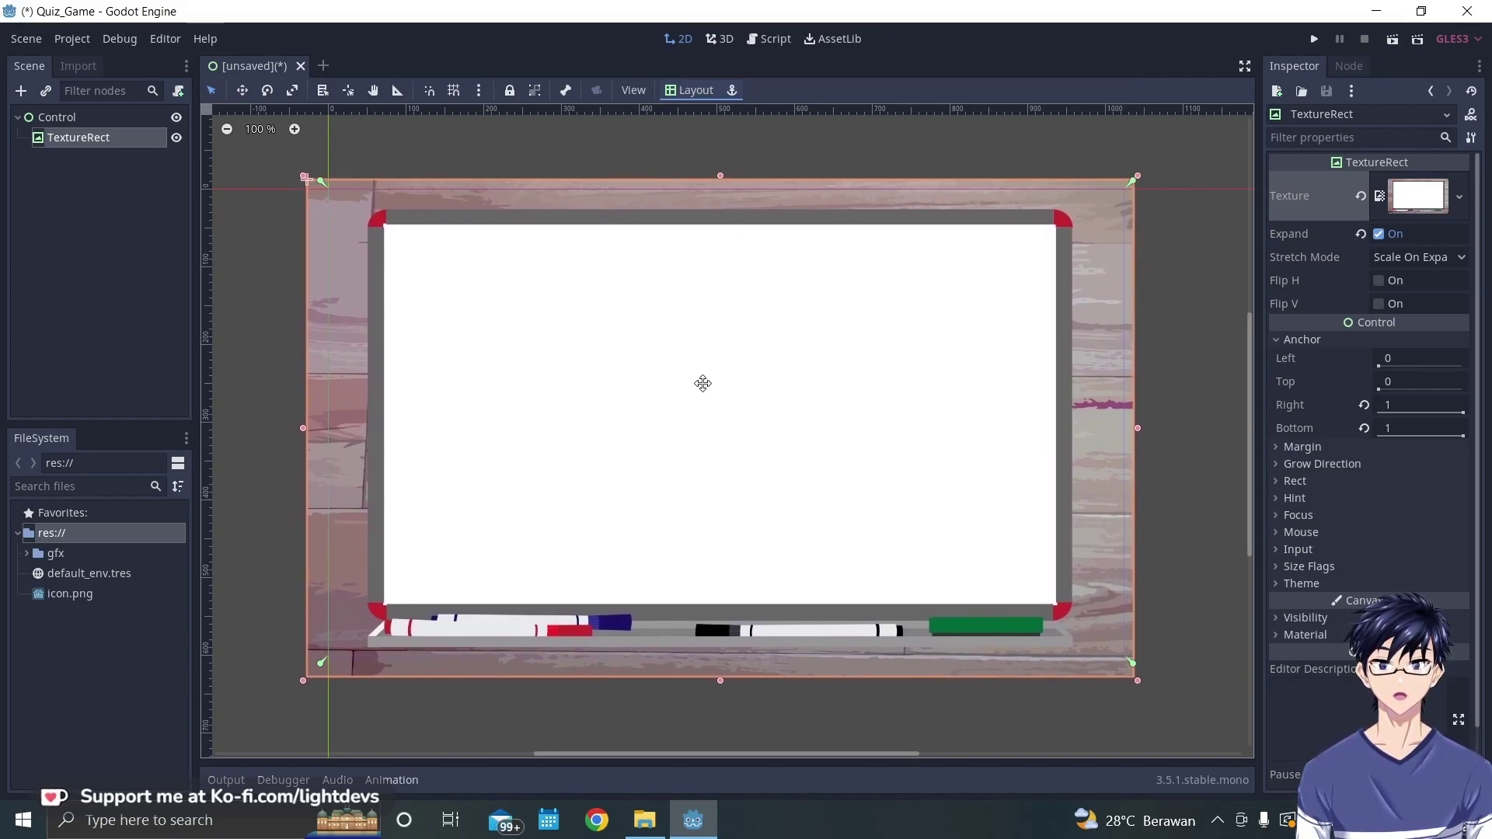
- Add a Label child node under Control via the 'label' search
{"action": "left_click", "coordinate": [1203, 391]}
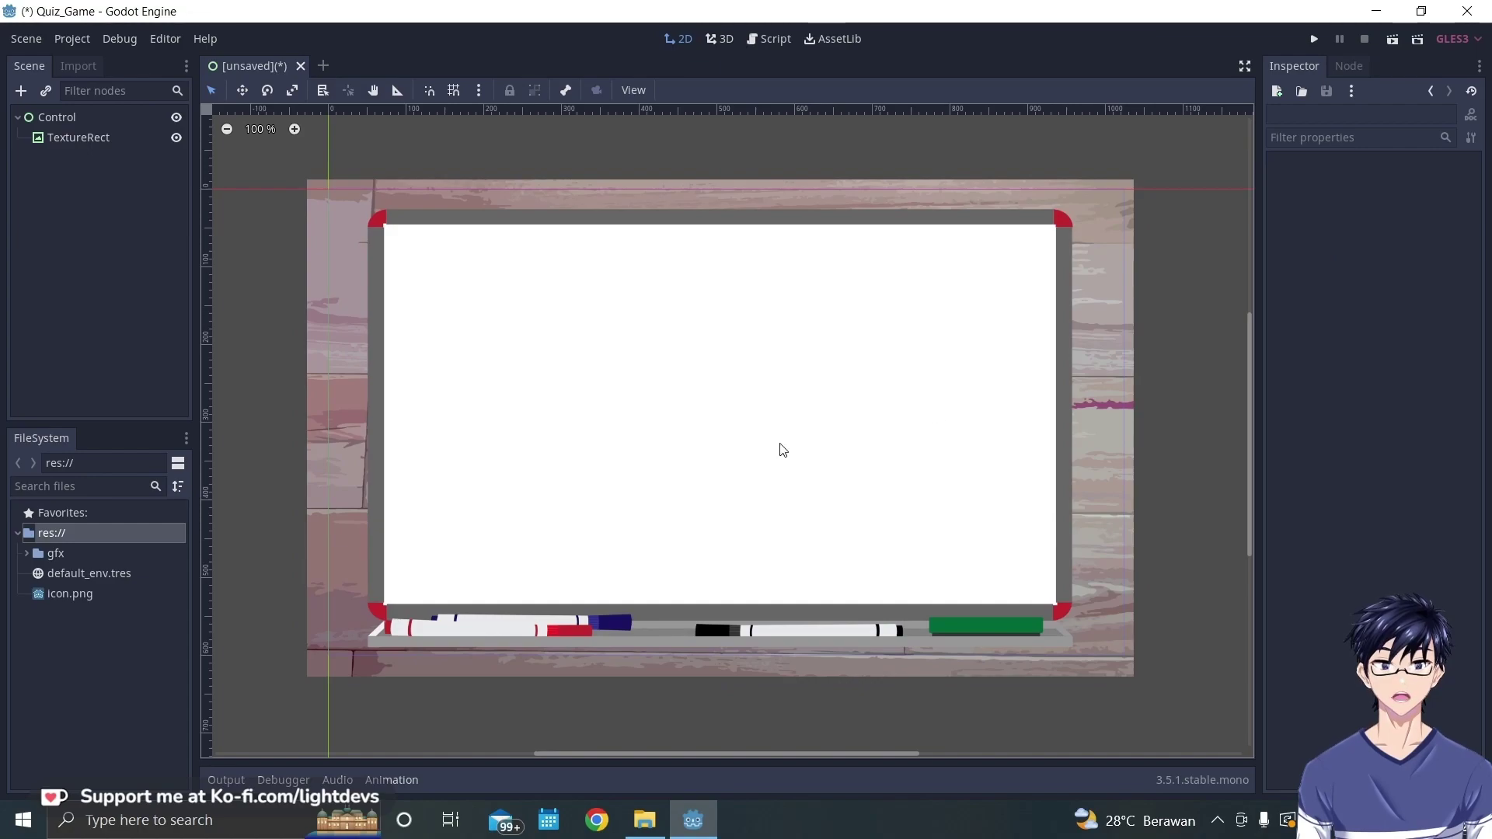
{"action": "scroll", "coordinate": [760, 452], "scroll_direction": "up", "scroll_amount": 1}
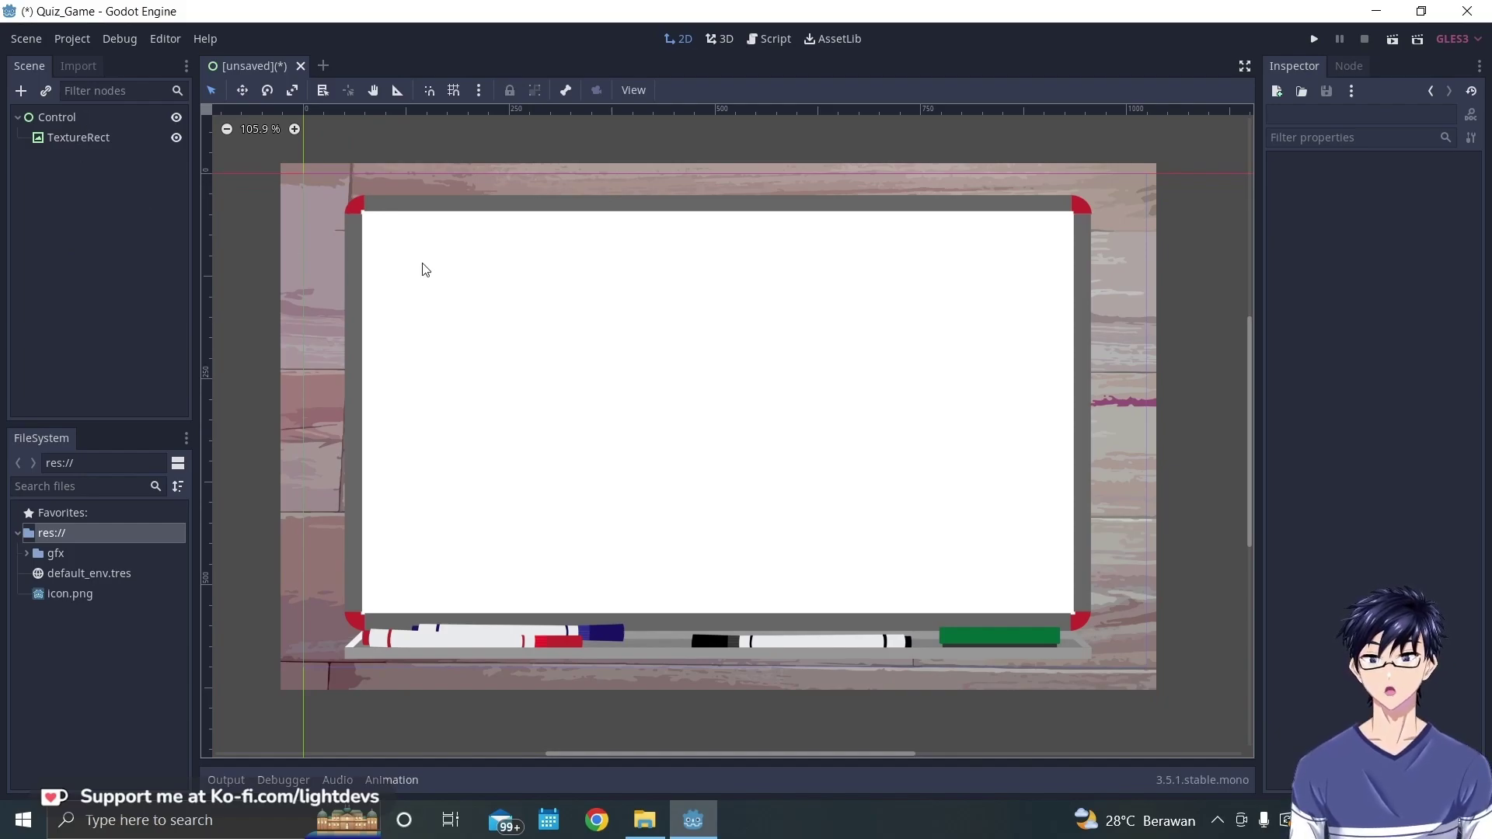
{"action": "right_click", "coordinate": [59, 116]}
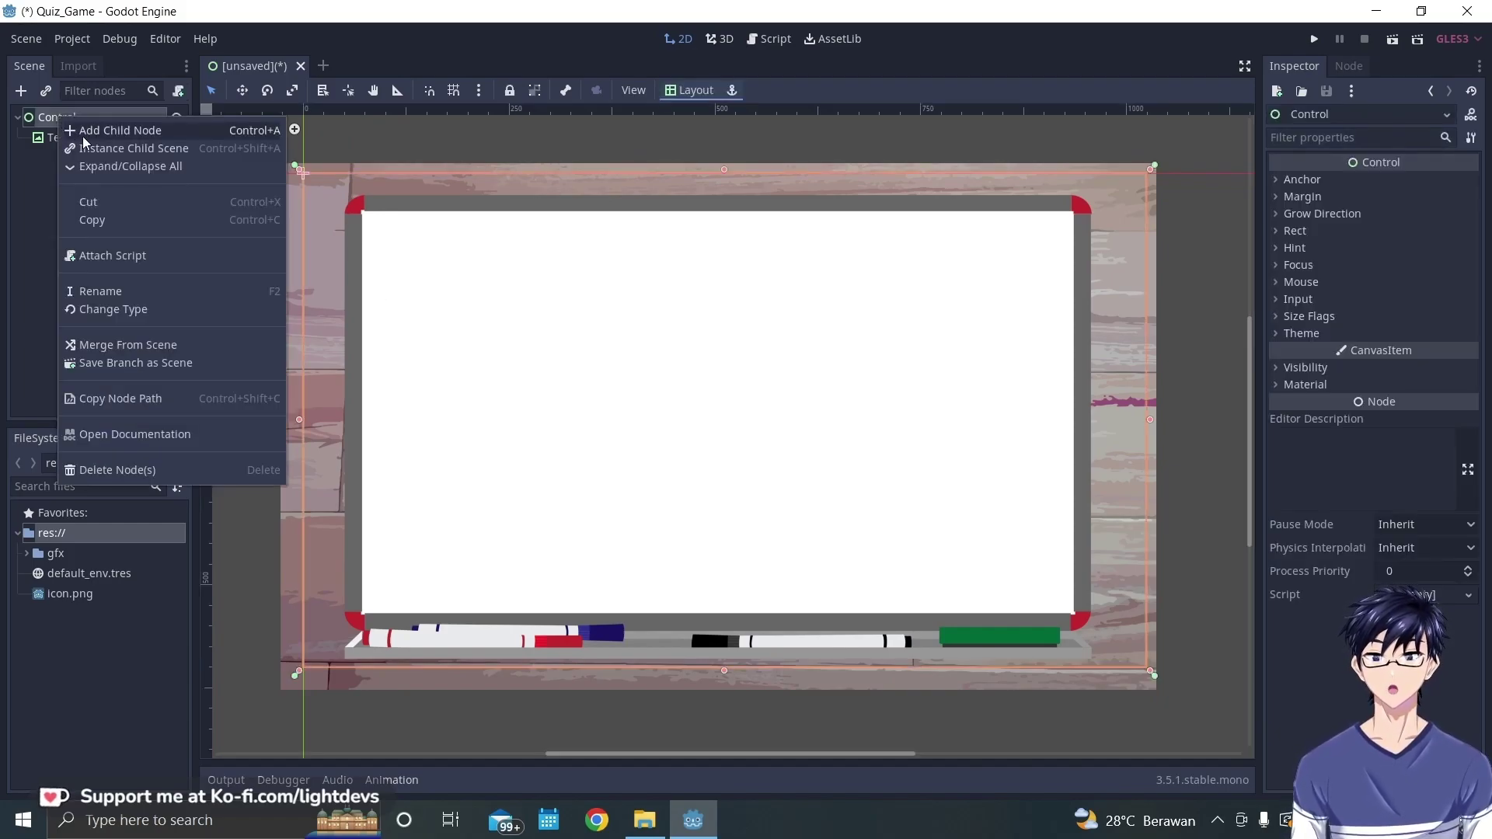
{"action": "left_click", "coordinate": [81, 132]}
{"action": "left_click", "coordinate": [618, 184]}
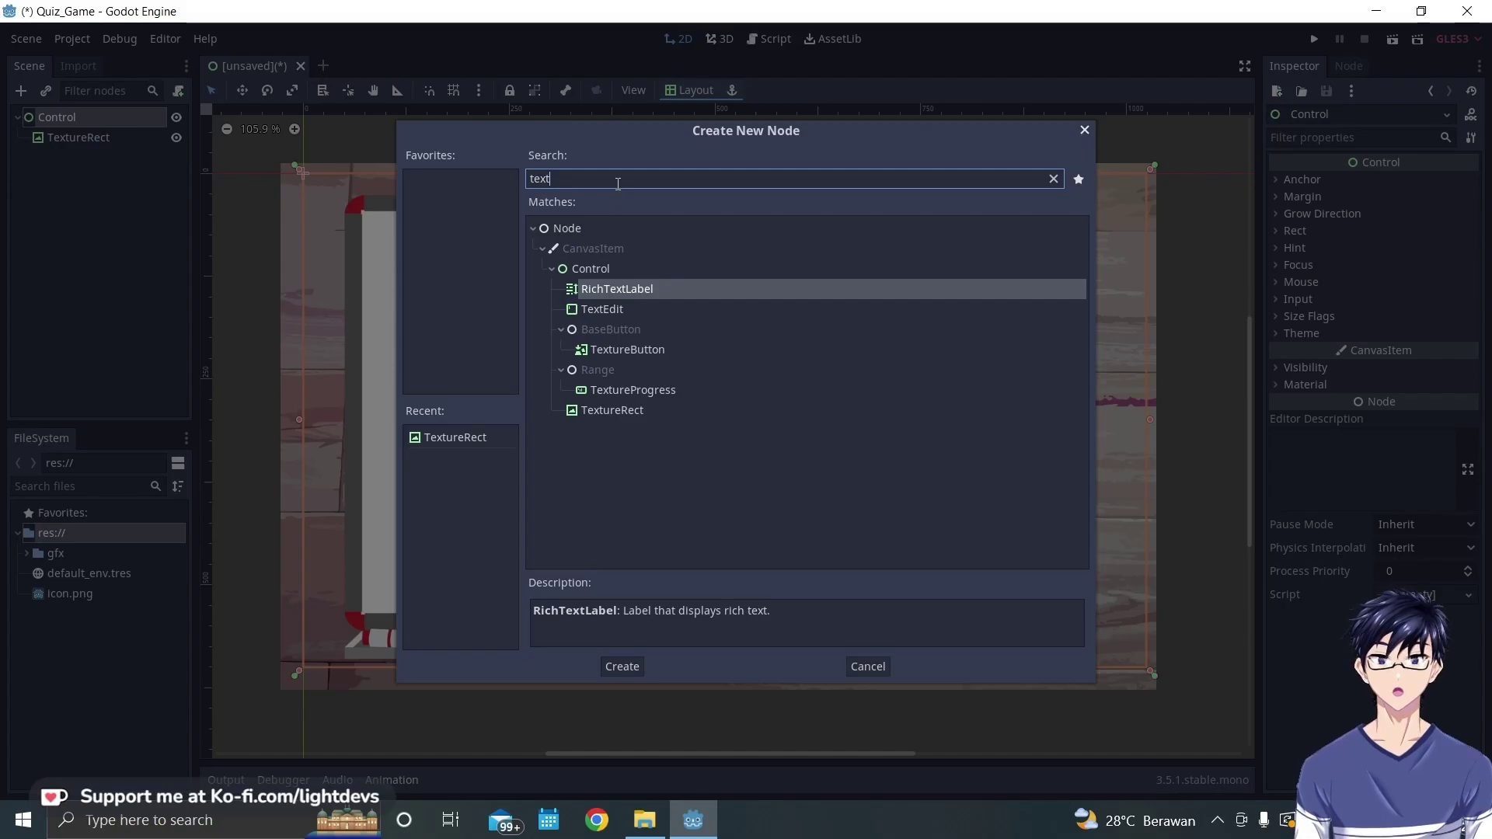
{"action": "type", "text": "lab"}
{"action": "key", "text": "BackSpace"}
{"action": "key", "text": "BackSpace"}
{"action": "key", "text": "BackSpace"}
{"action": "key", "text": "BackSpace"}
{"action": "key", "text": "BackSpace"}
{"action": "key", "text": "BackSpace"}
{"action": "key", "text": "BackSpace"}
{"action": "type", "text": "label"}
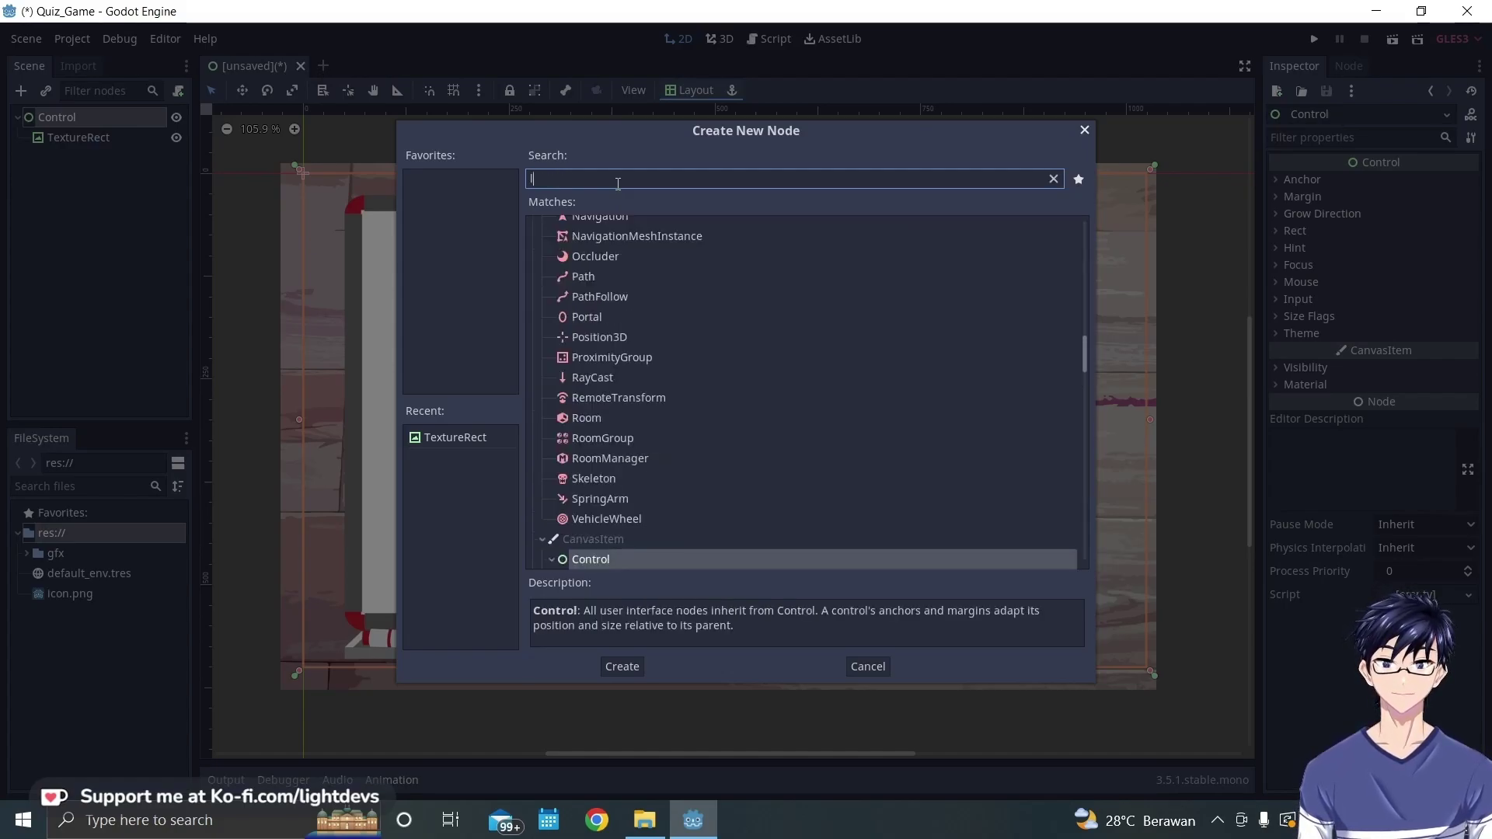
{"action": "left_click", "coordinate": [621, 665]}
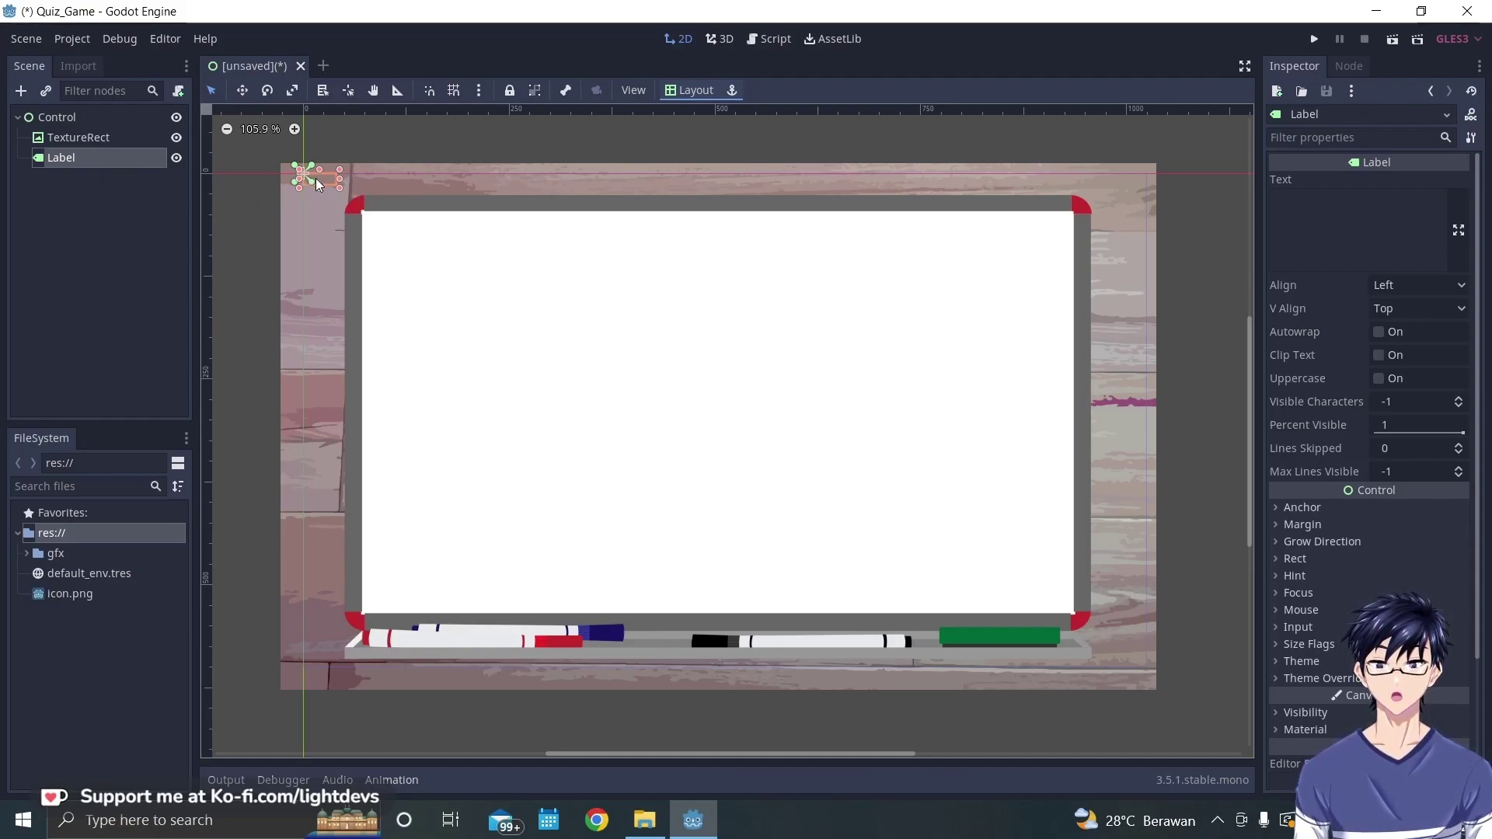
- Place the Label and its anchors at the whiteboard's top-left area
{"action": "left_click_drag", "start_coordinate": [315, 183], "coordinate": [427, 259]}
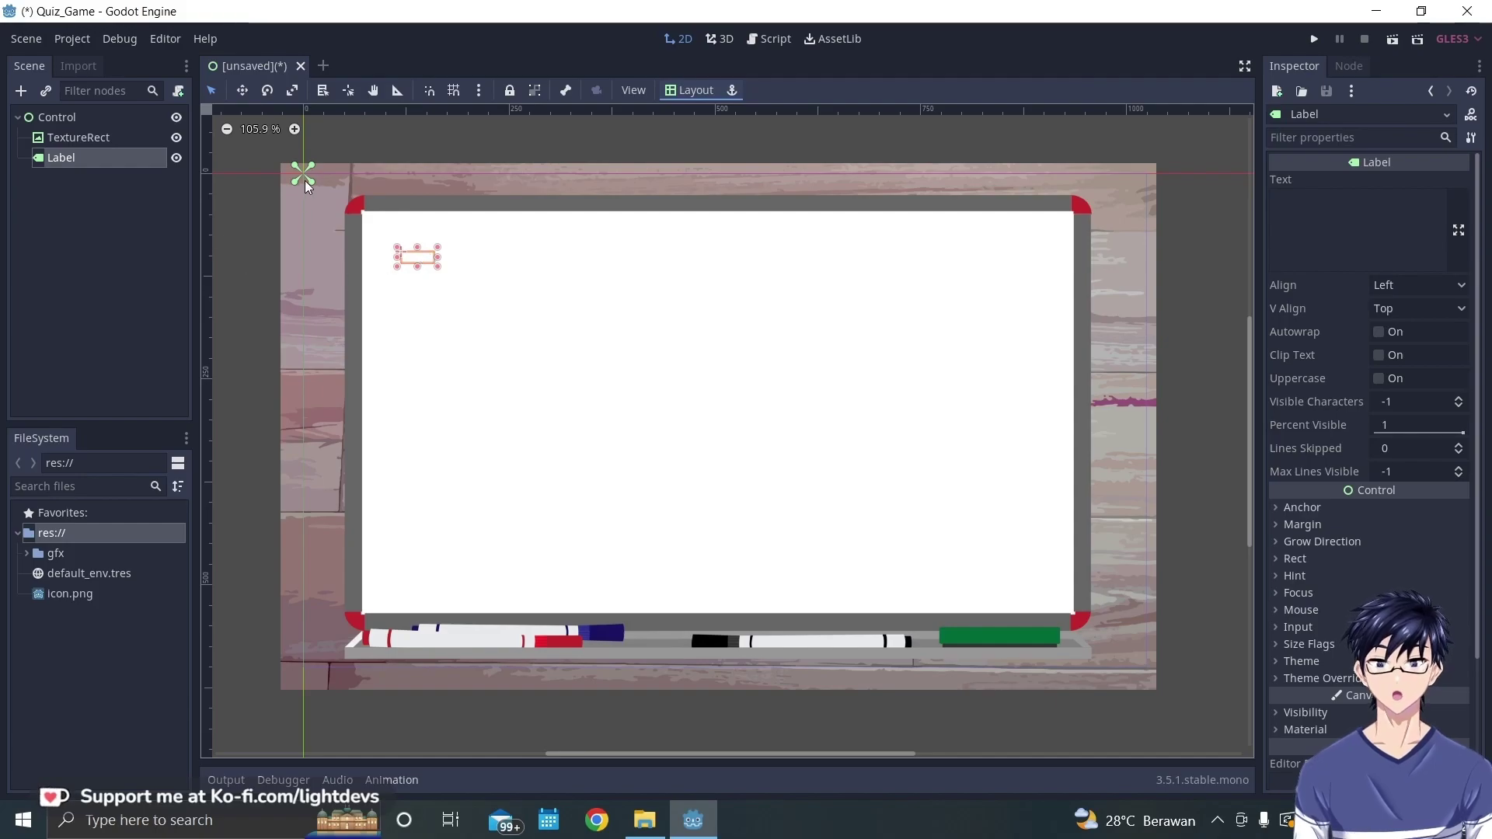
{"action": "left_click_drag", "start_coordinate": [307, 179], "coordinate": [317, 191]}
{"action": "left_click_drag", "start_coordinate": [376, 237], "coordinate": [404, 258]}
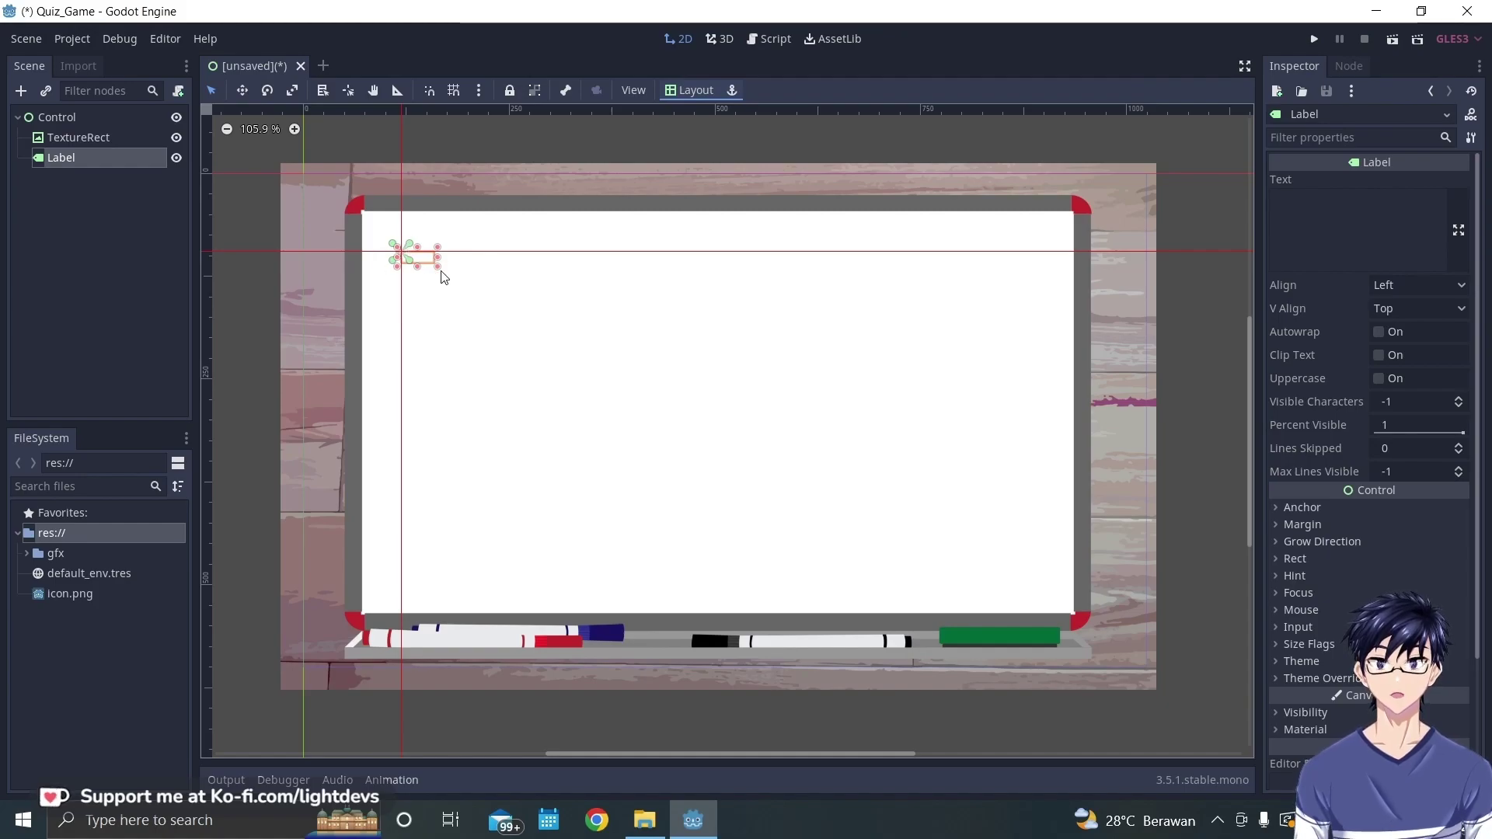
{"action": "left_click", "coordinate": [434, 269]}
{"action": "left_click", "coordinate": [427, 266]}
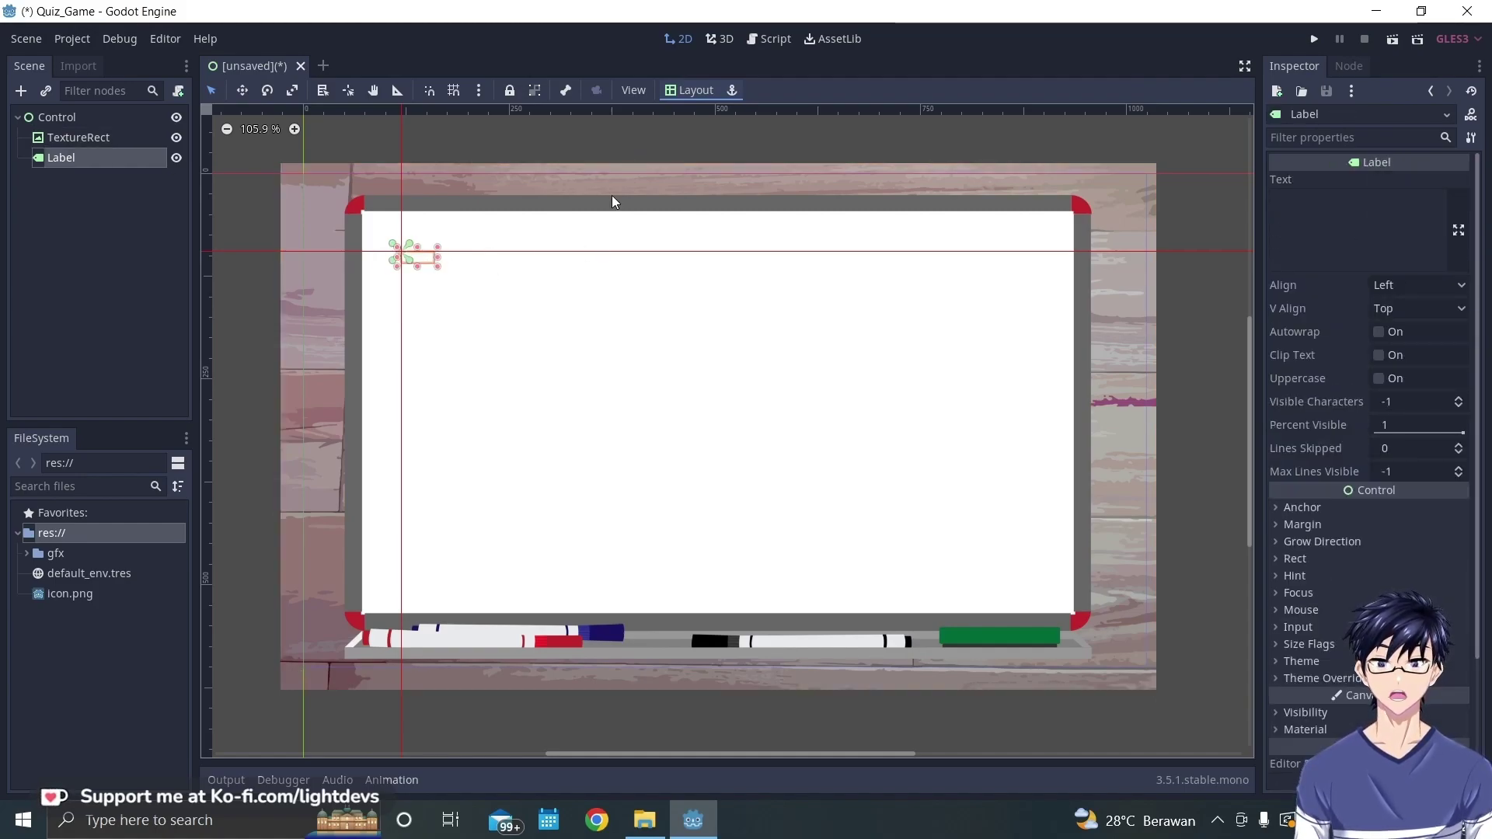
- Set the Label's text to 'Testing'
{"action": "left_click", "coordinate": [1336, 249]}
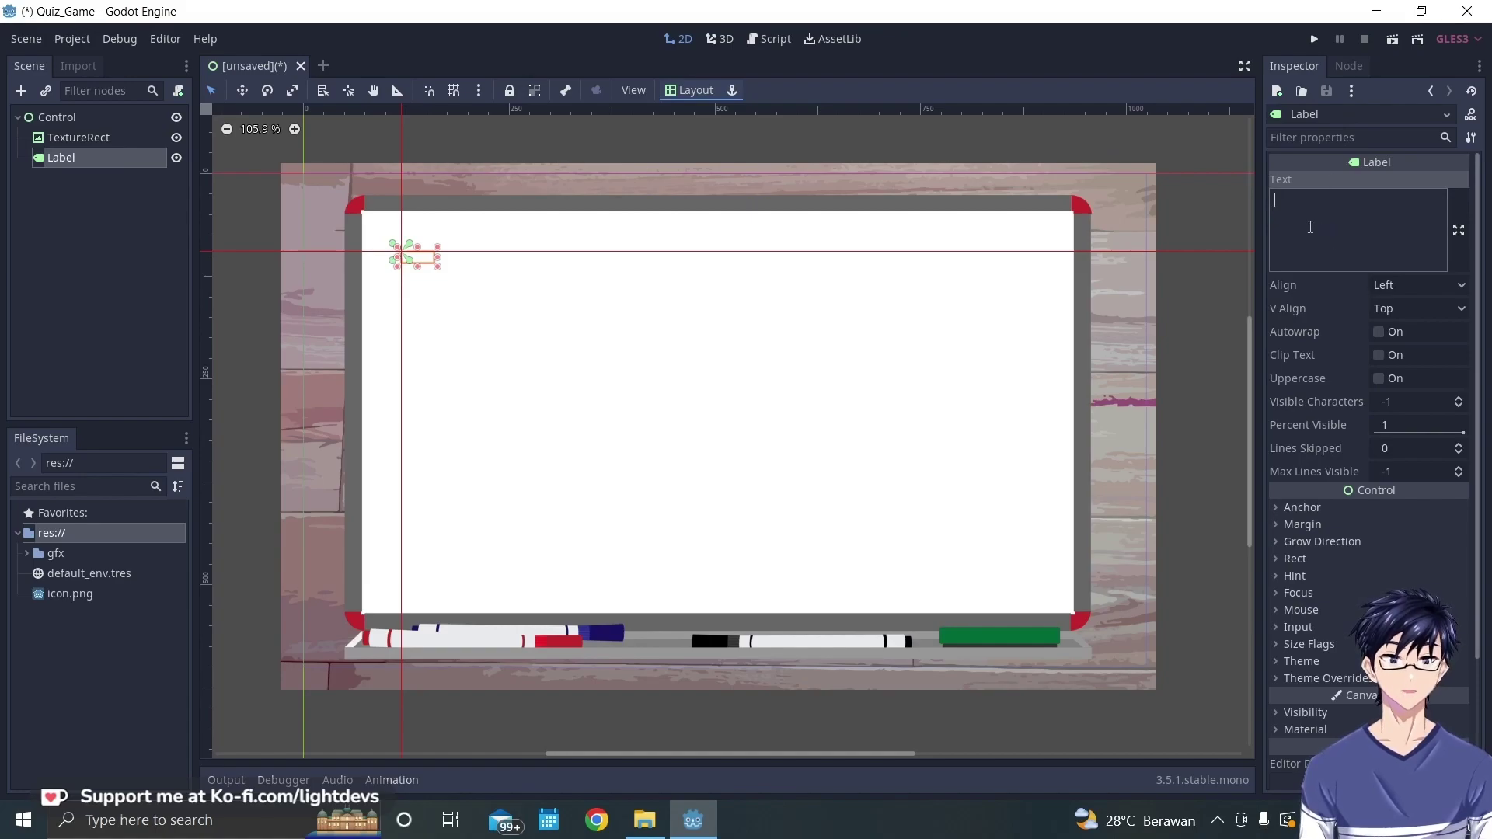
{"action": "type", "text": "Testing"}
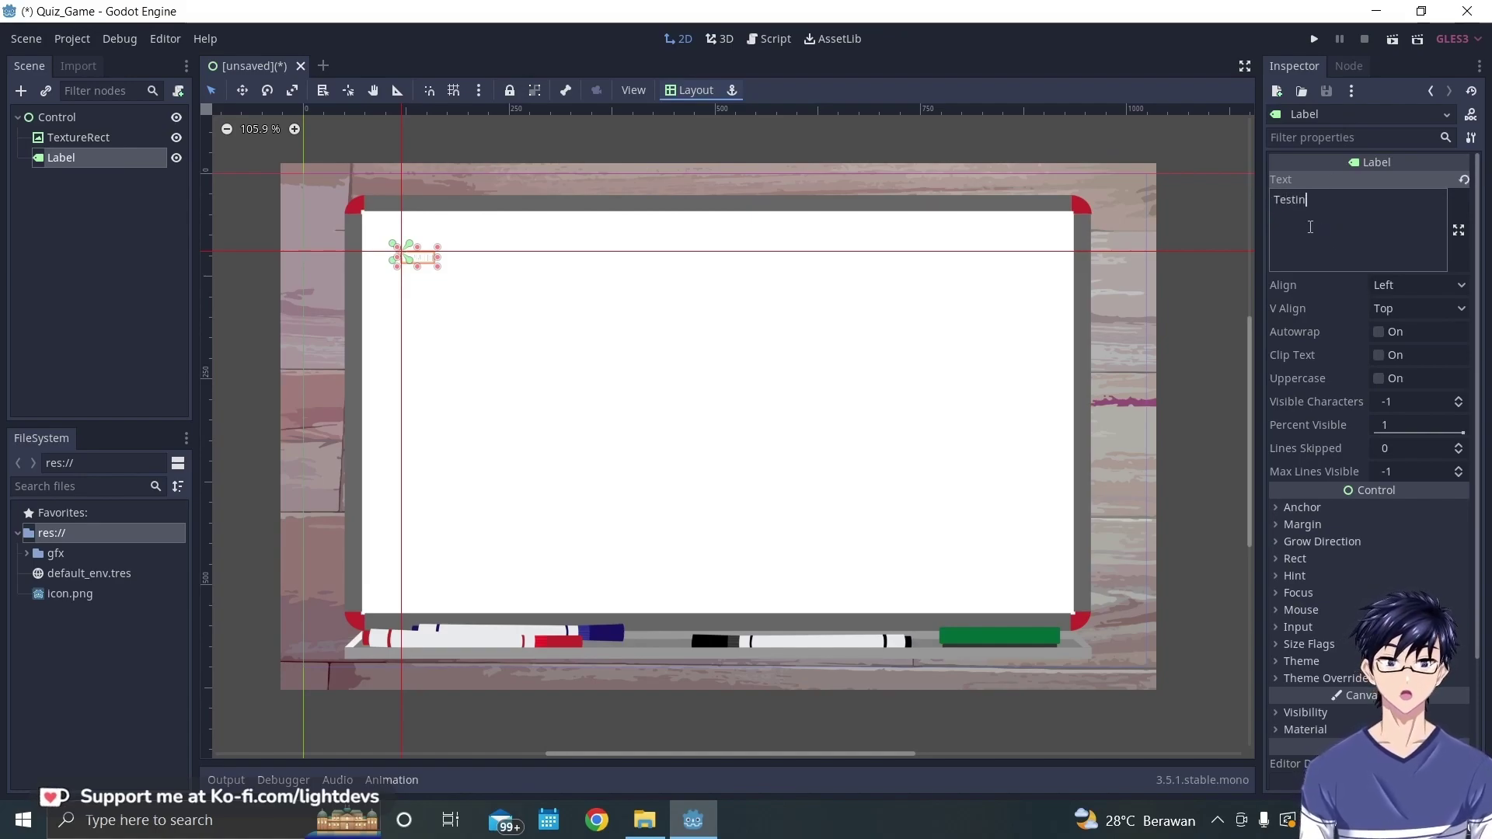
{"action": "left_click", "coordinate": [579, 365]}
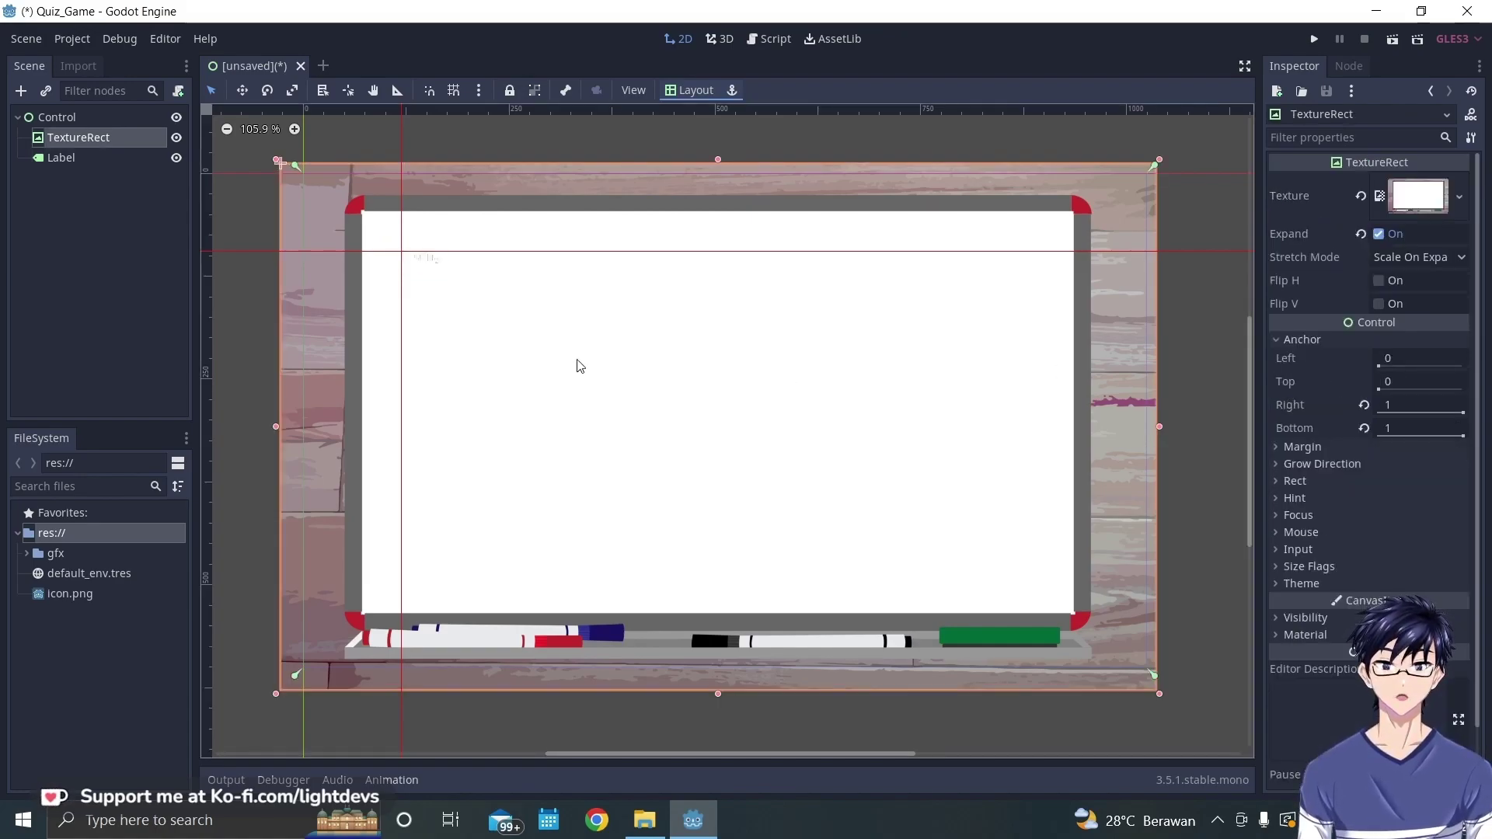
{"action": "left_click", "coordinate": [426, 259]}
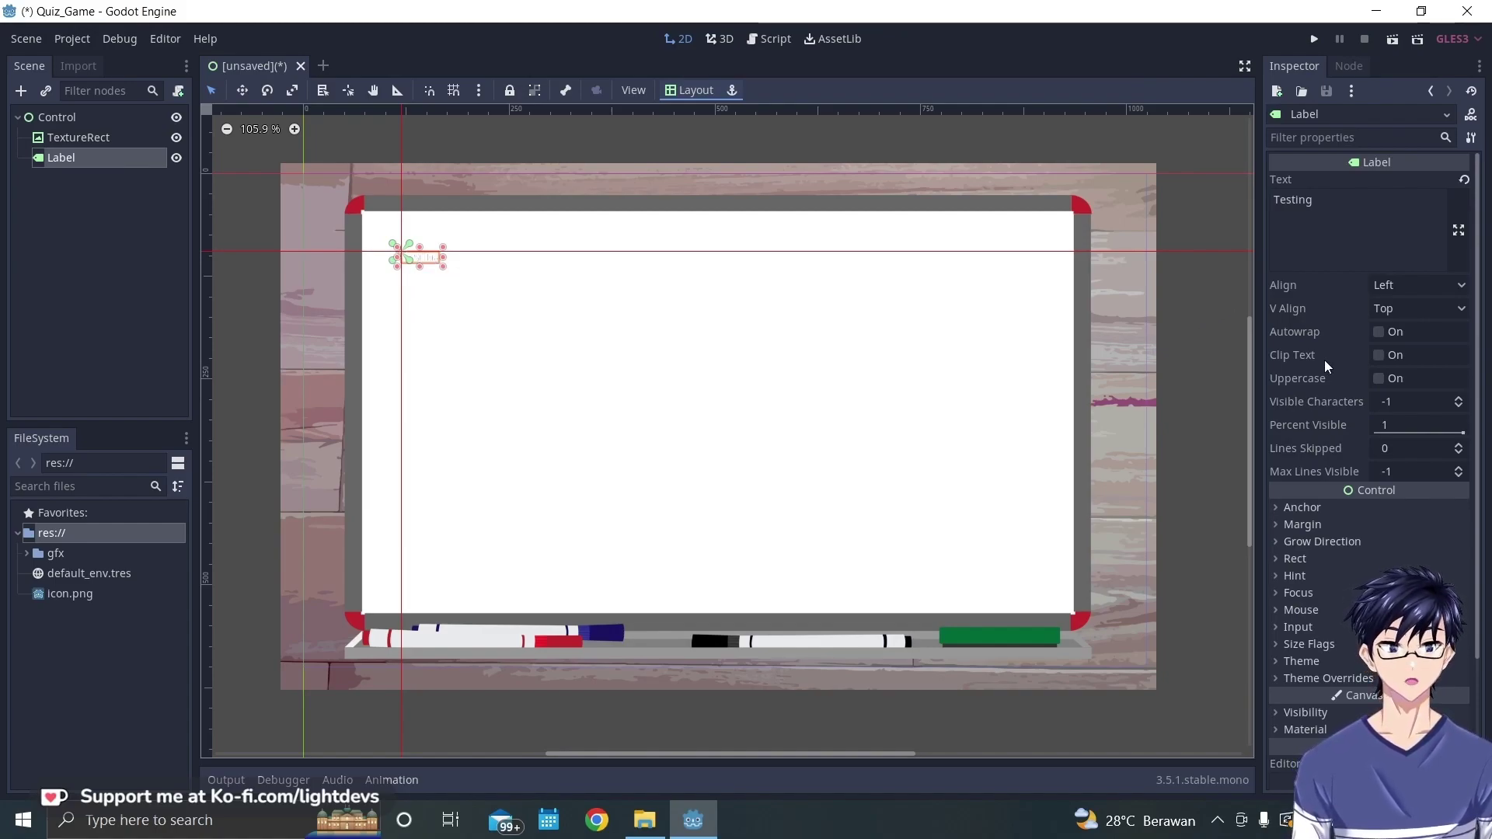
- Enable the Label's black Font Color theme override under Colors
{"action": "scroll", "coordinate": [1313, 552], "scroll_direction": "down", "scroll_amount": 3}
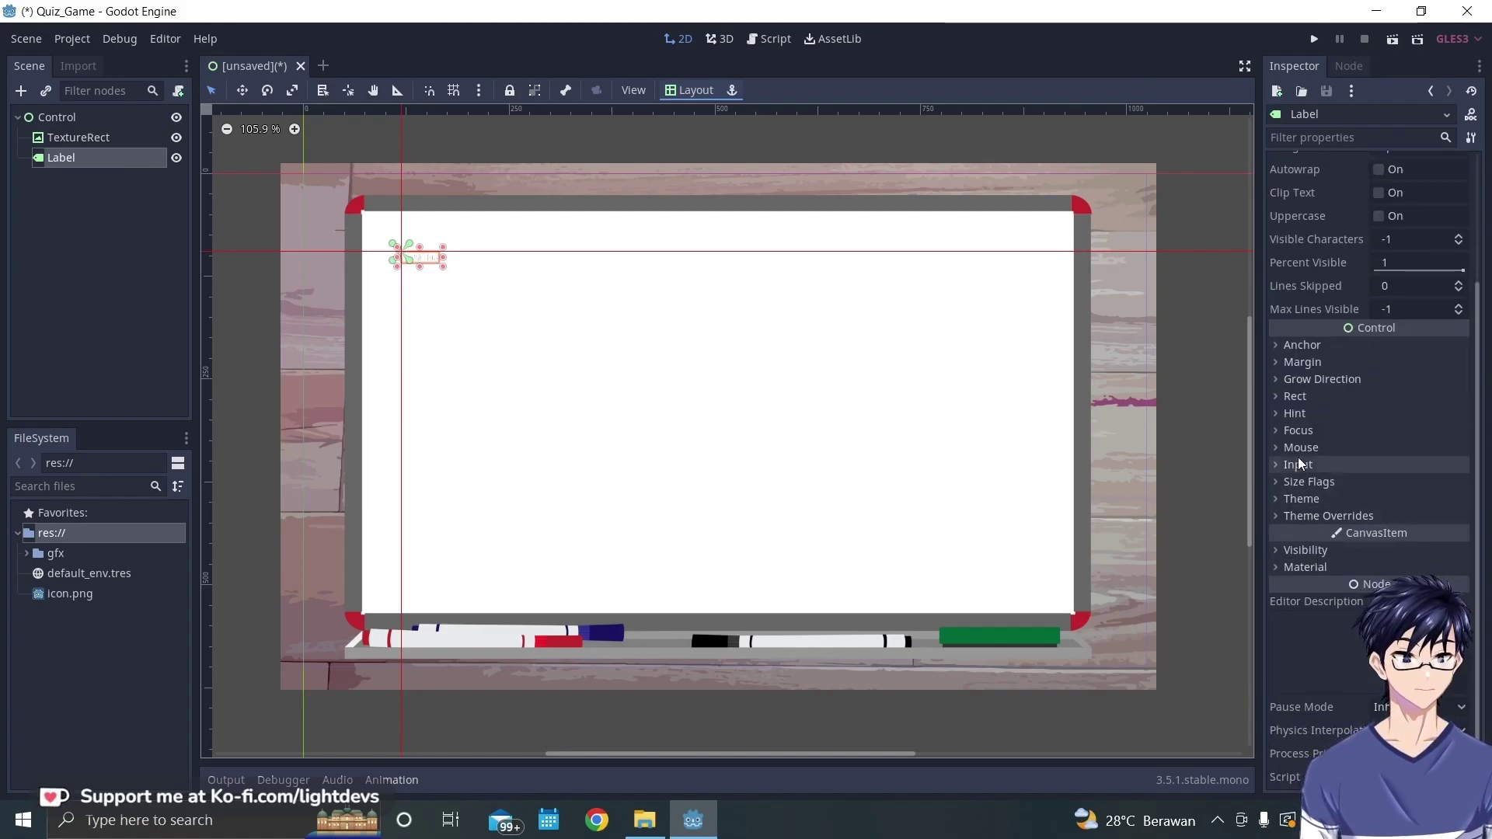
{"action": "left_click", "coordinate": [1289, 516]}
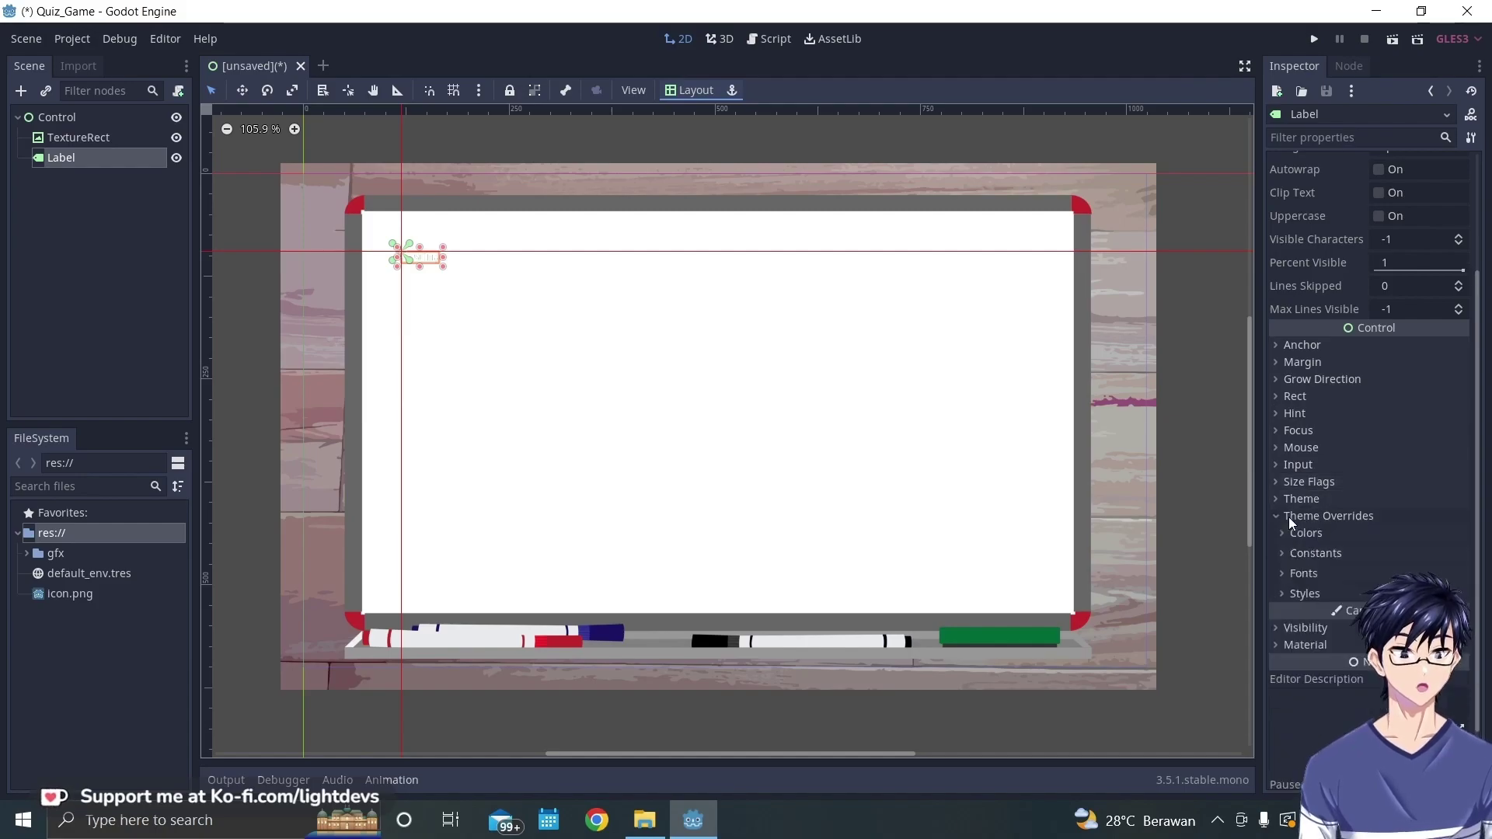
{"action": "left_click", "coordinate": [1307, 532]}
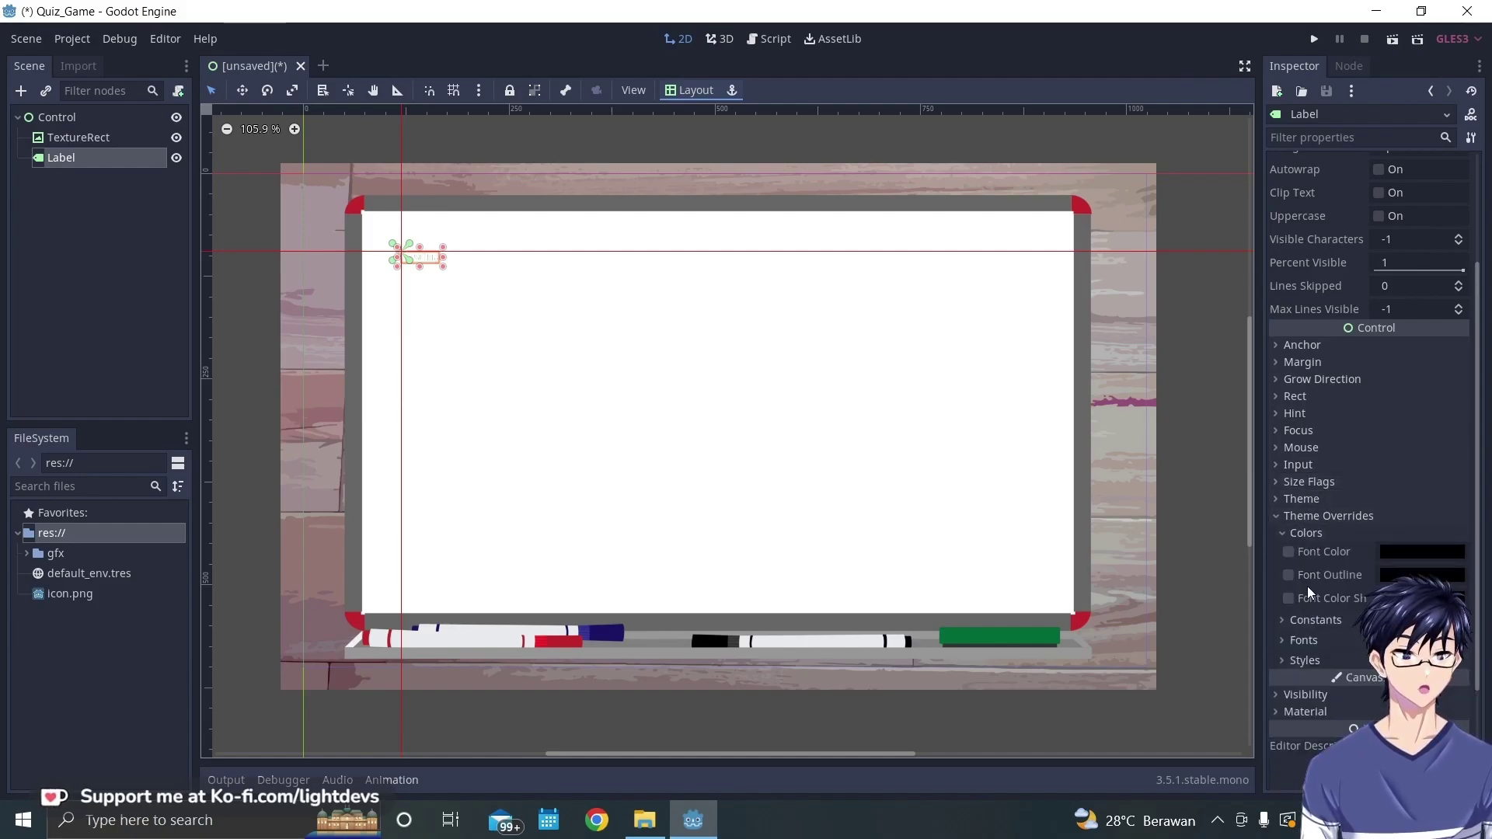
{"action": "left_click", "coordinate": [1288, 551]}
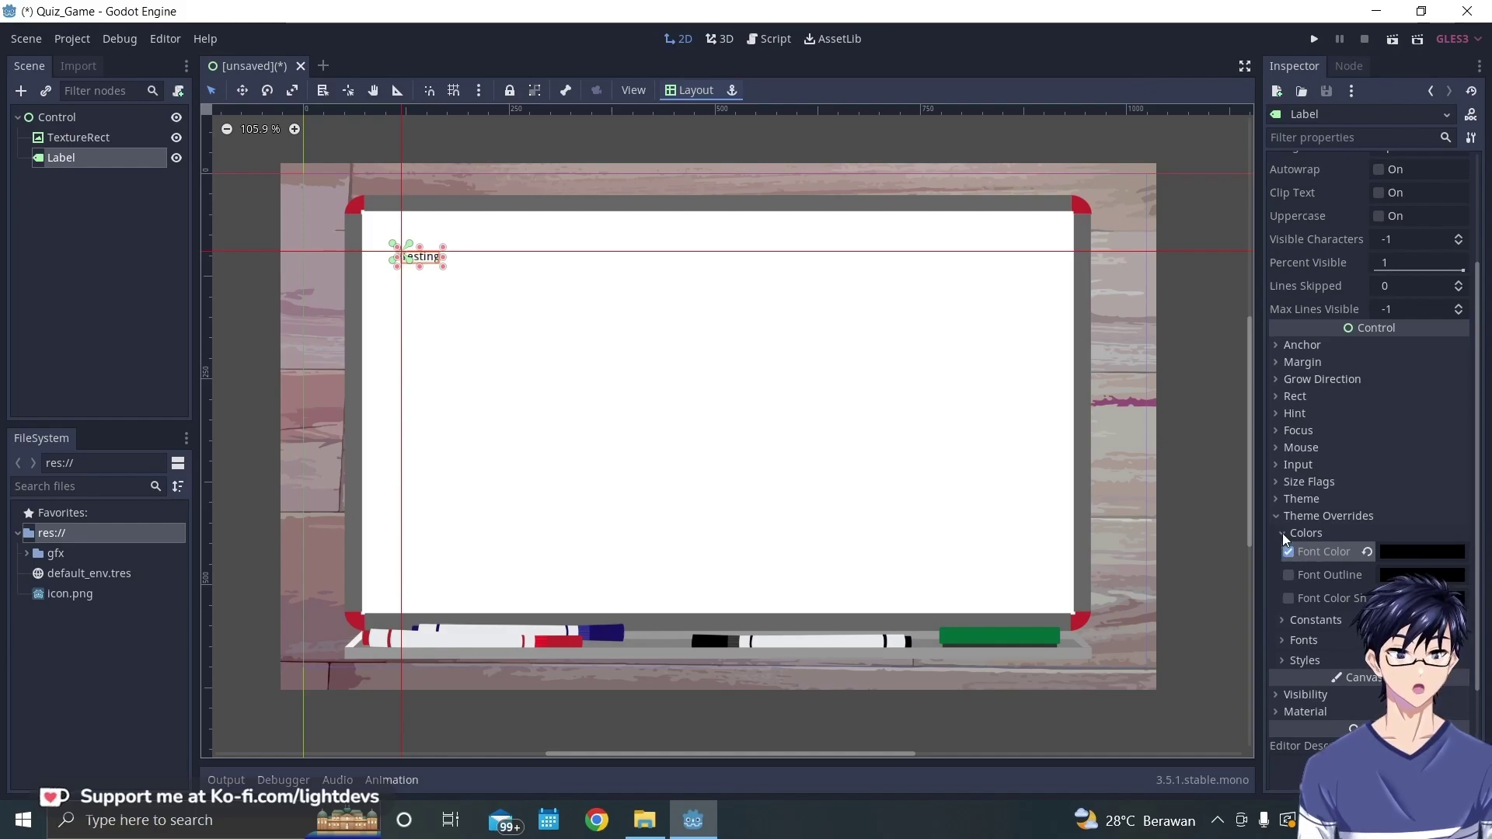
{"action": "left_click", "coordinate": [450, 360]}
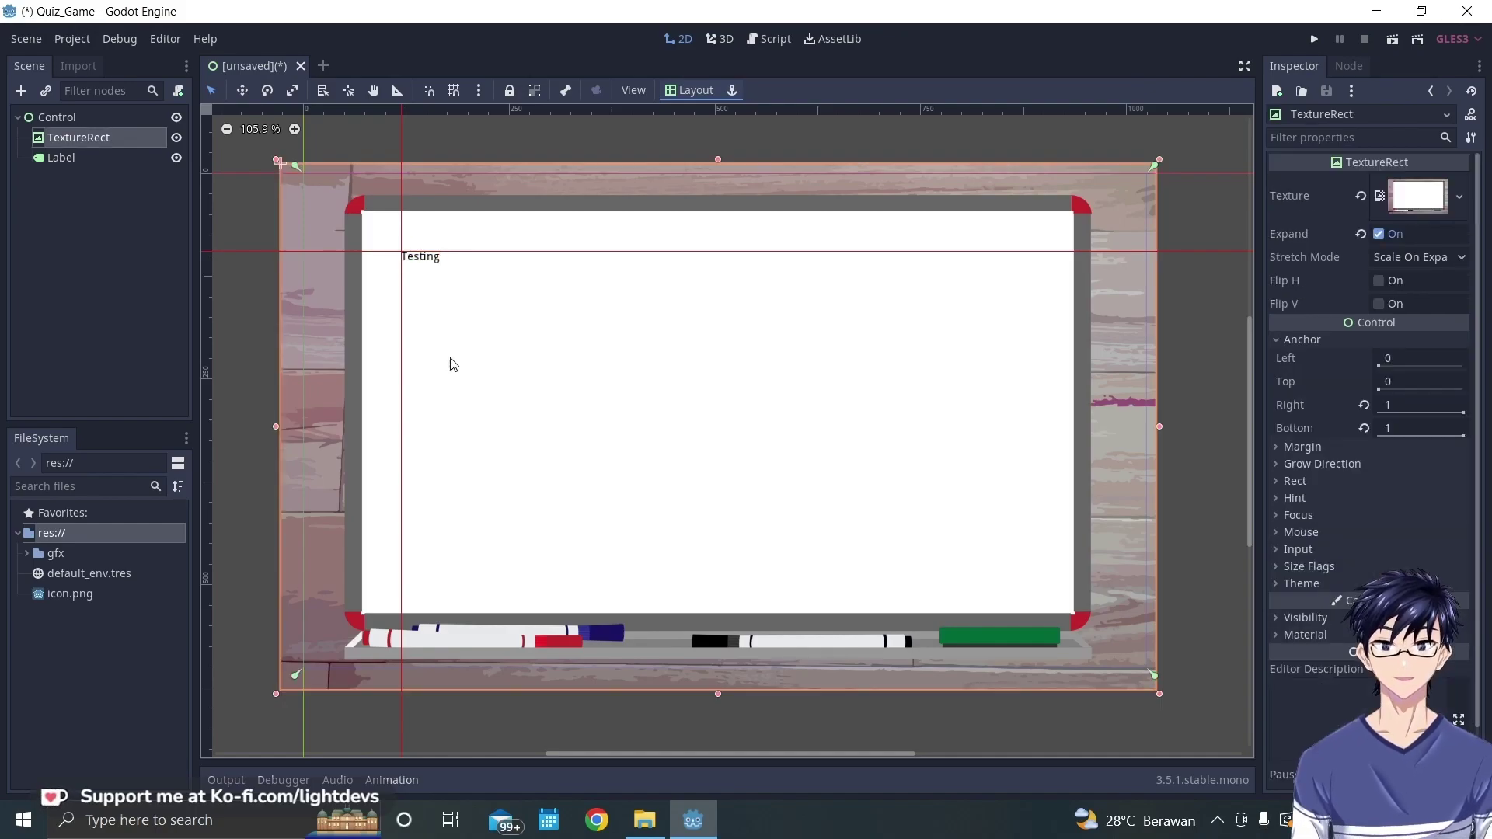
{"action": "left_click", "coordinate": [427, 264]}
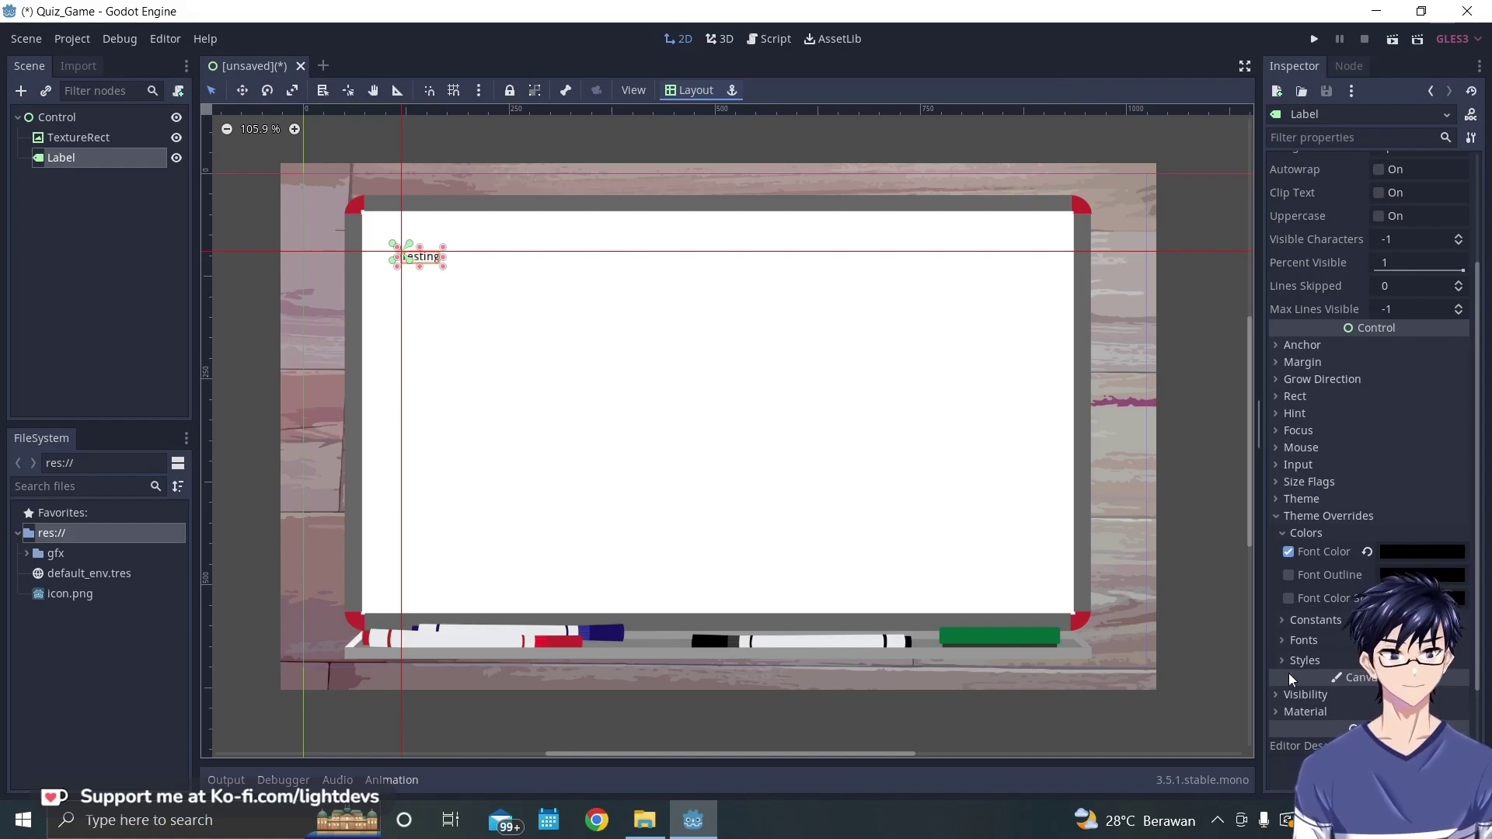
- Give the Label a New DynamicFont font override and expand its Font Data setting
{"action": "left_click", "coordinate": [1283, 641]}
{"action": "scroll", "coordinate": [1325, 634], "scroll_direction": "down", "scroll_amount": 3}
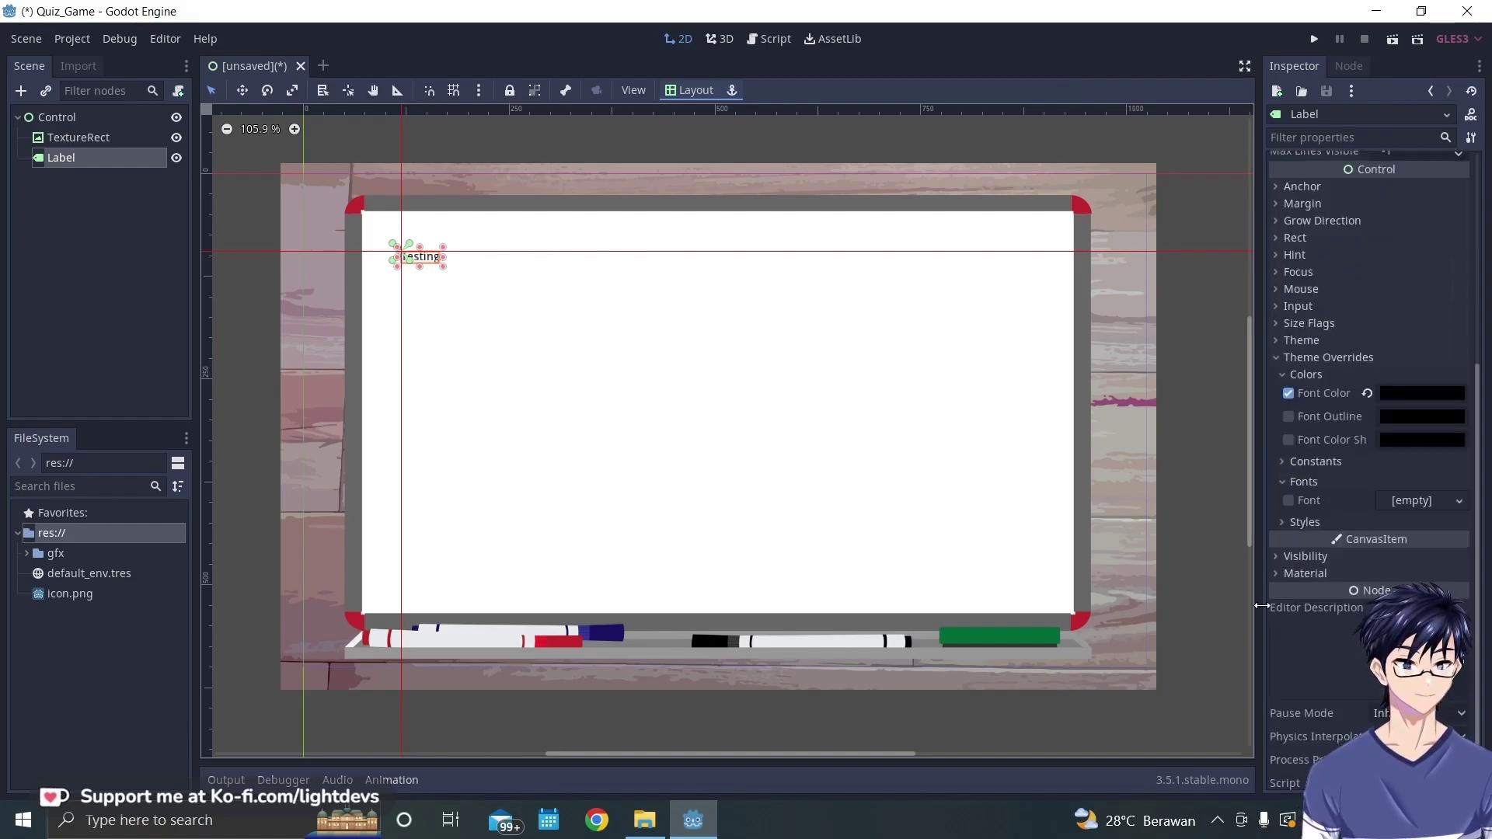
{"action": "left_click", "coordinate": [1431, 501]}
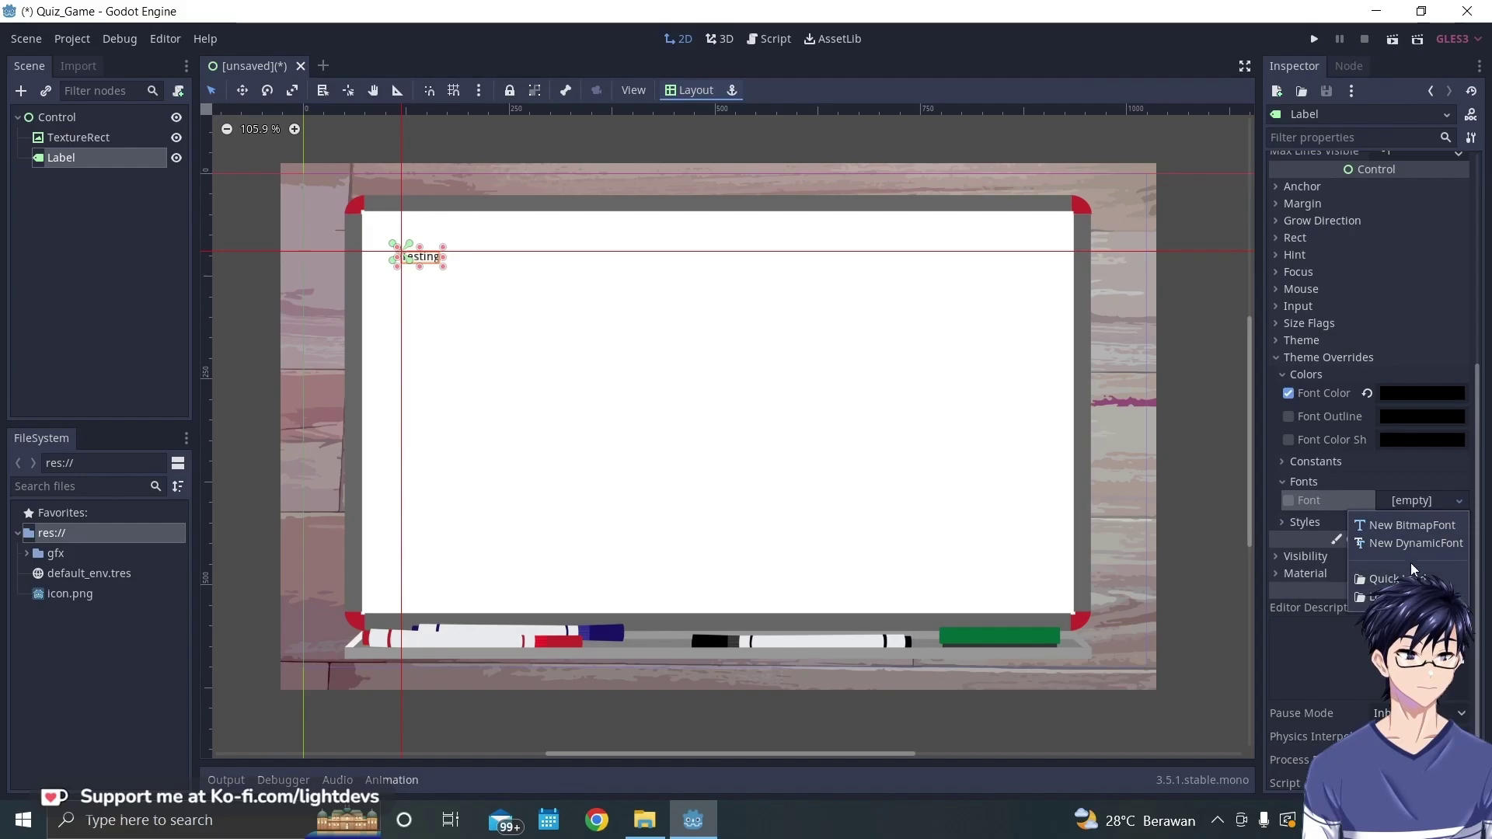
{"action": "left_click", "coordinate": [1422, 546]}
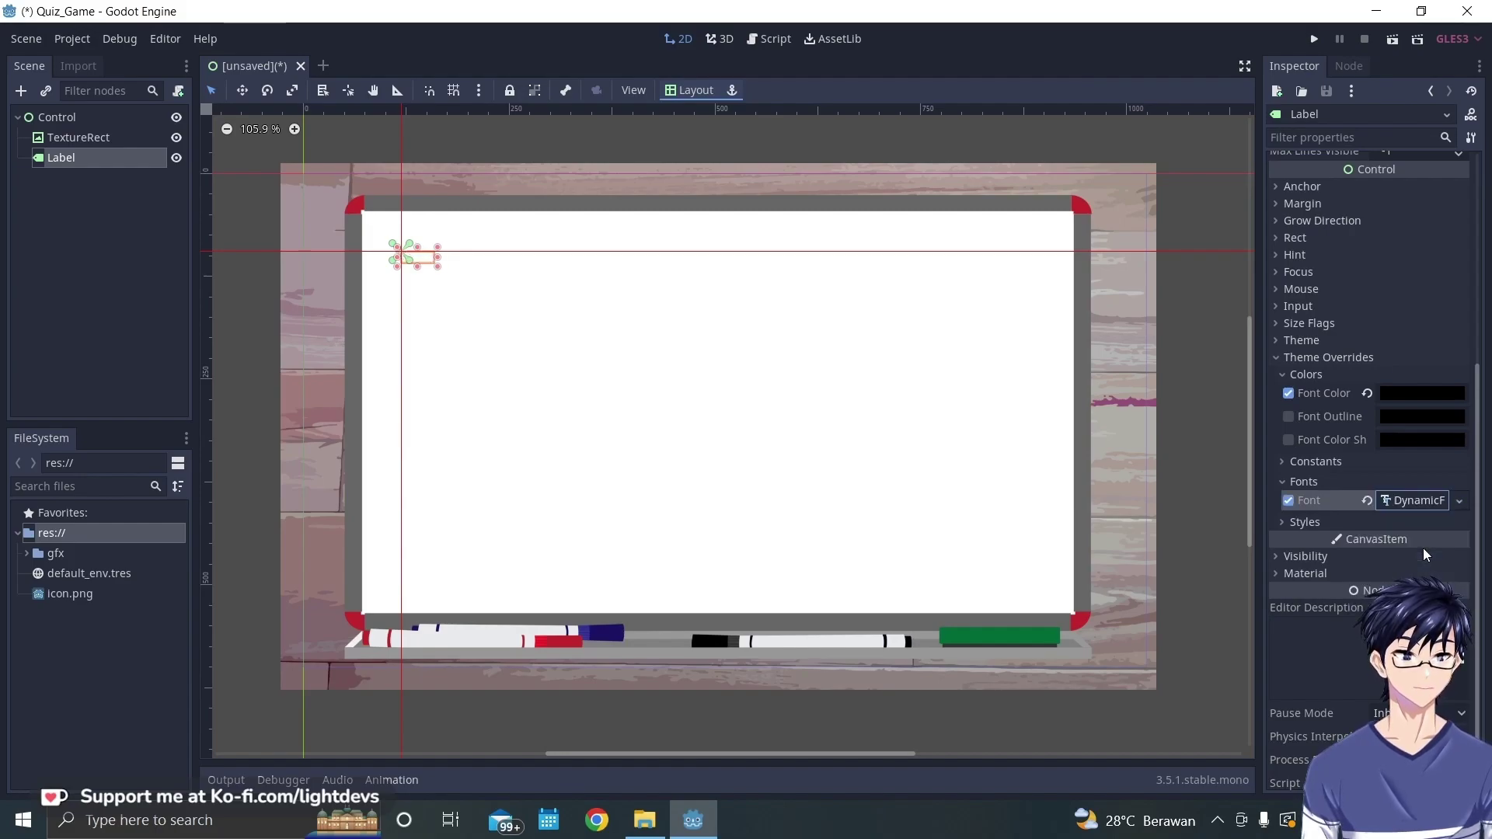
{"action": "left_click", "coordinate": [1396, 516]}
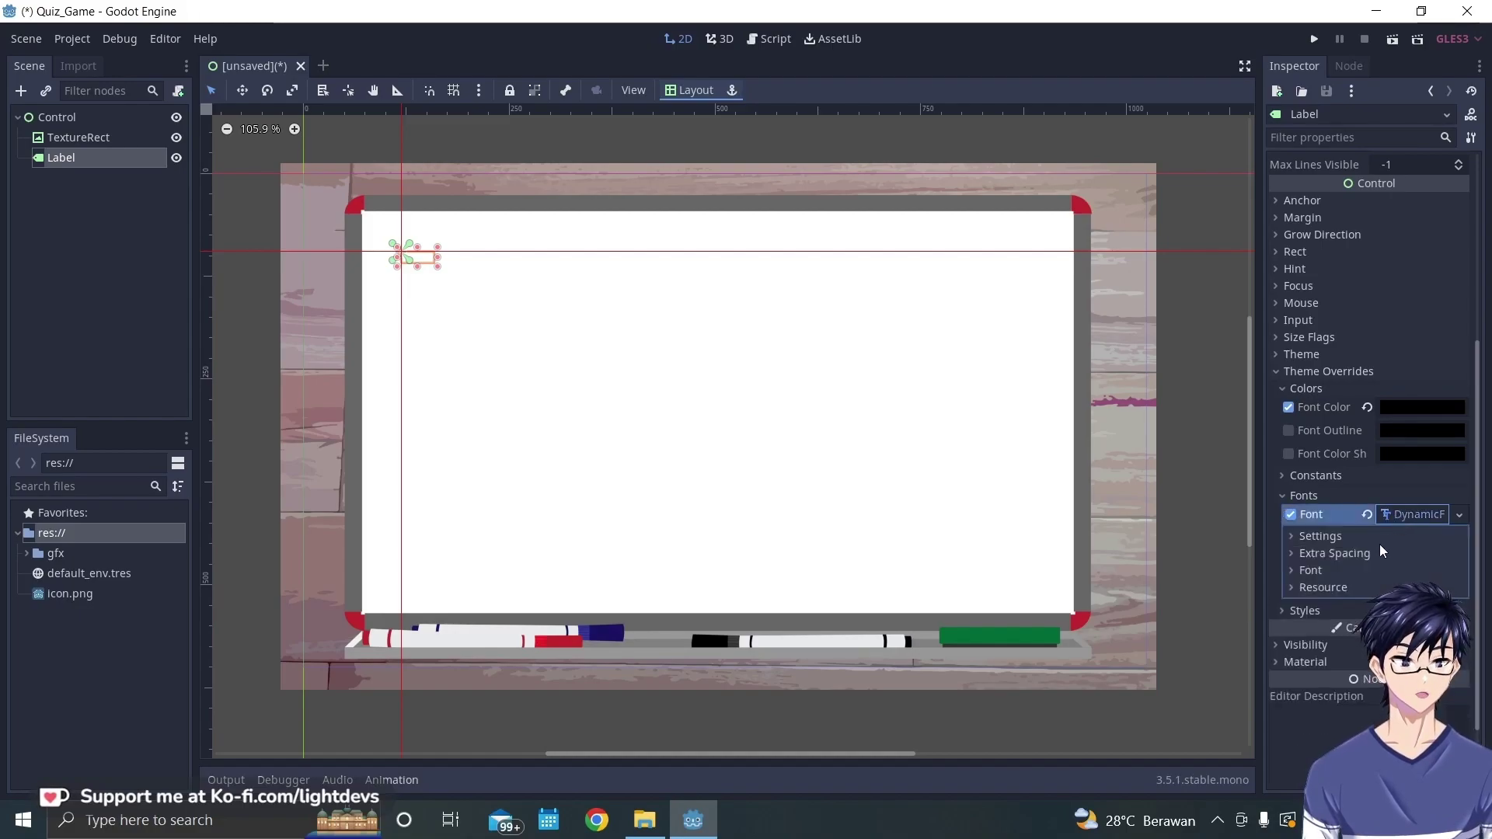
{"action": "left_click", "coordinate": [1303, 569]}
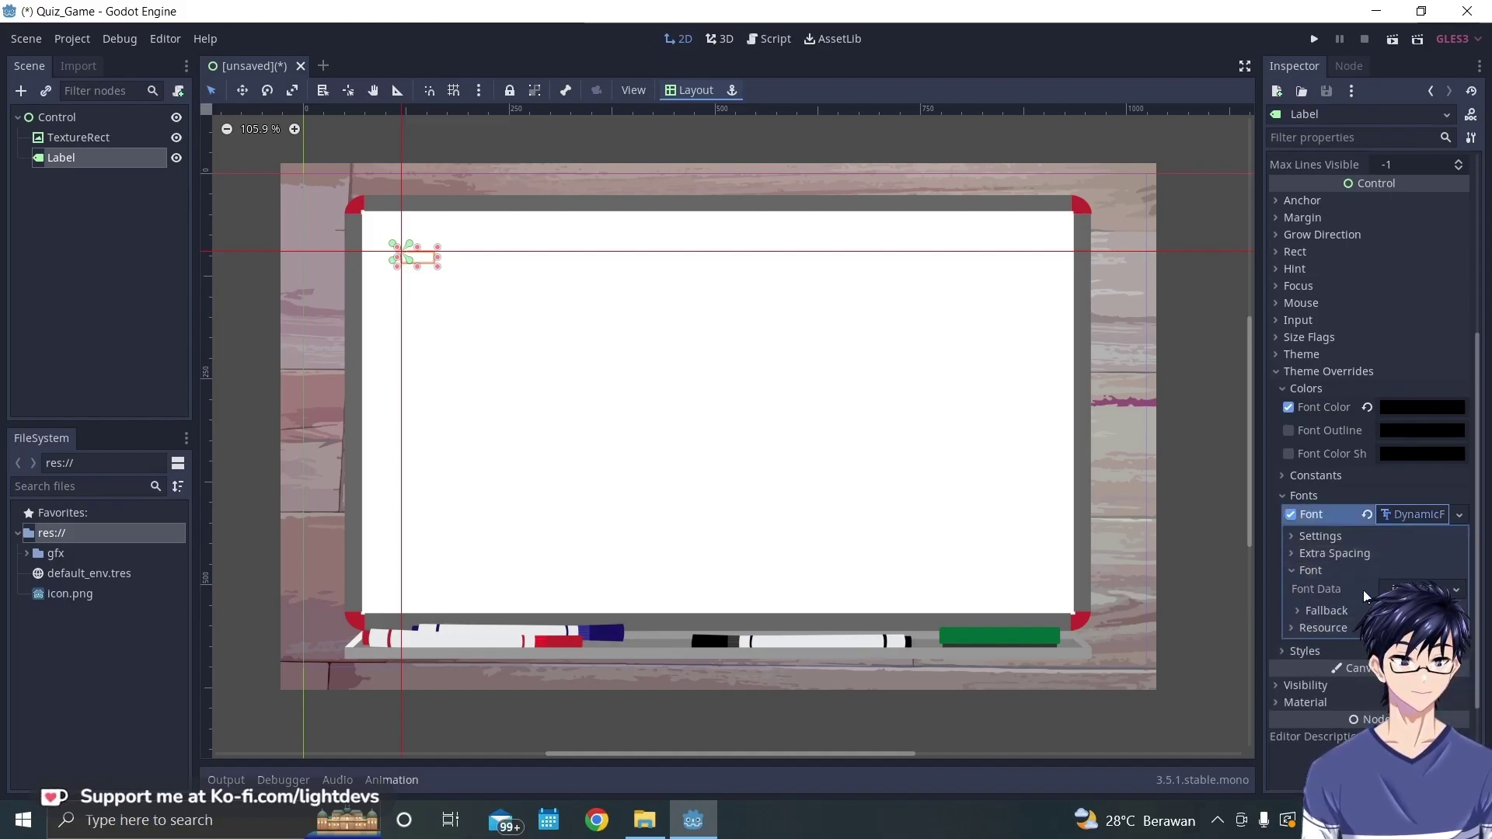
- Look in res://gfx for font data to load, find none, and close the file dialog
{"action": "left_click", "coordinate": [1455, 591]}
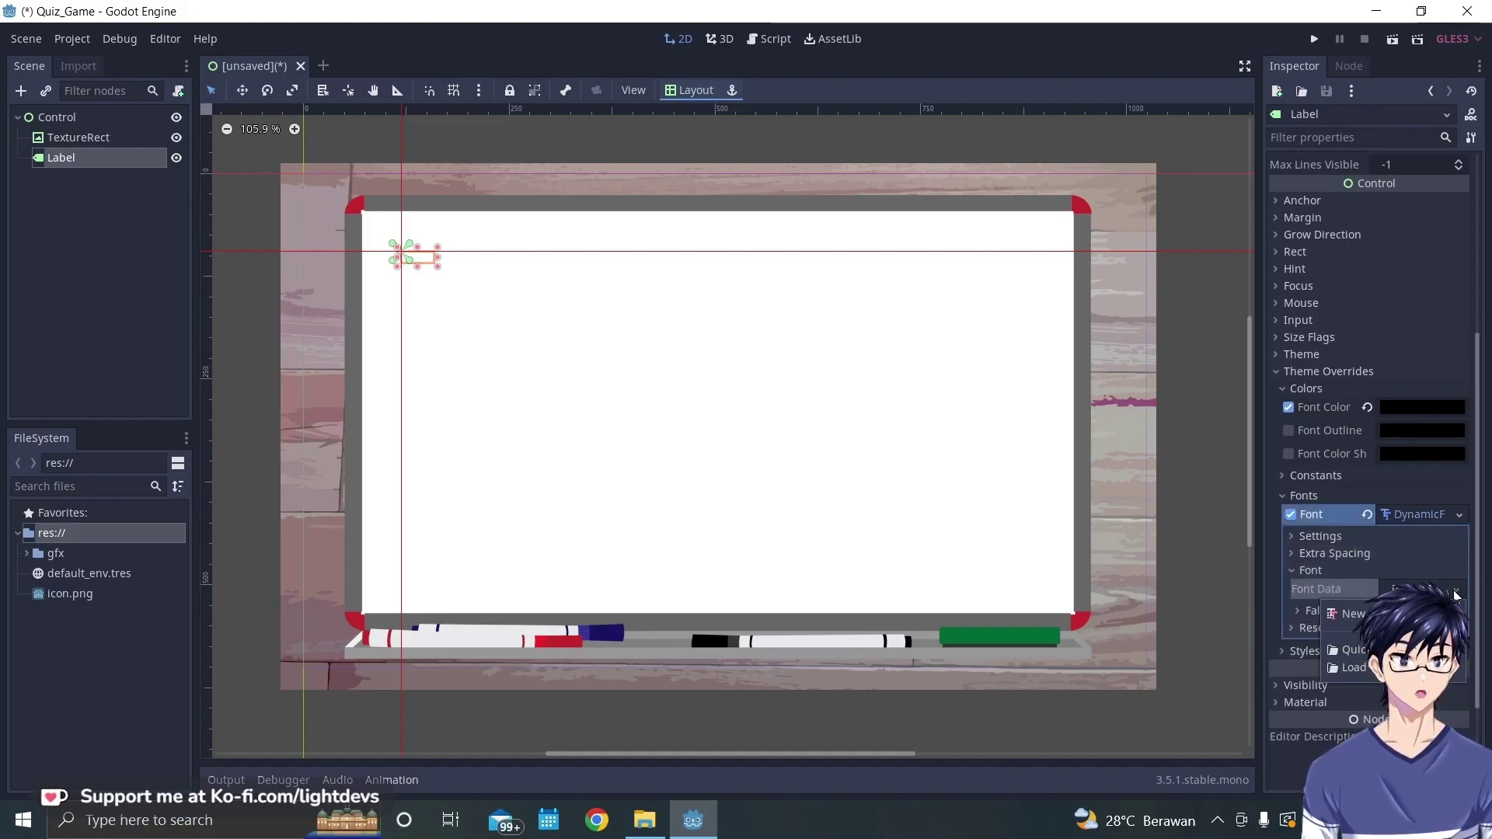
{"action": "left_click", "coordinate": [1354, 667]}
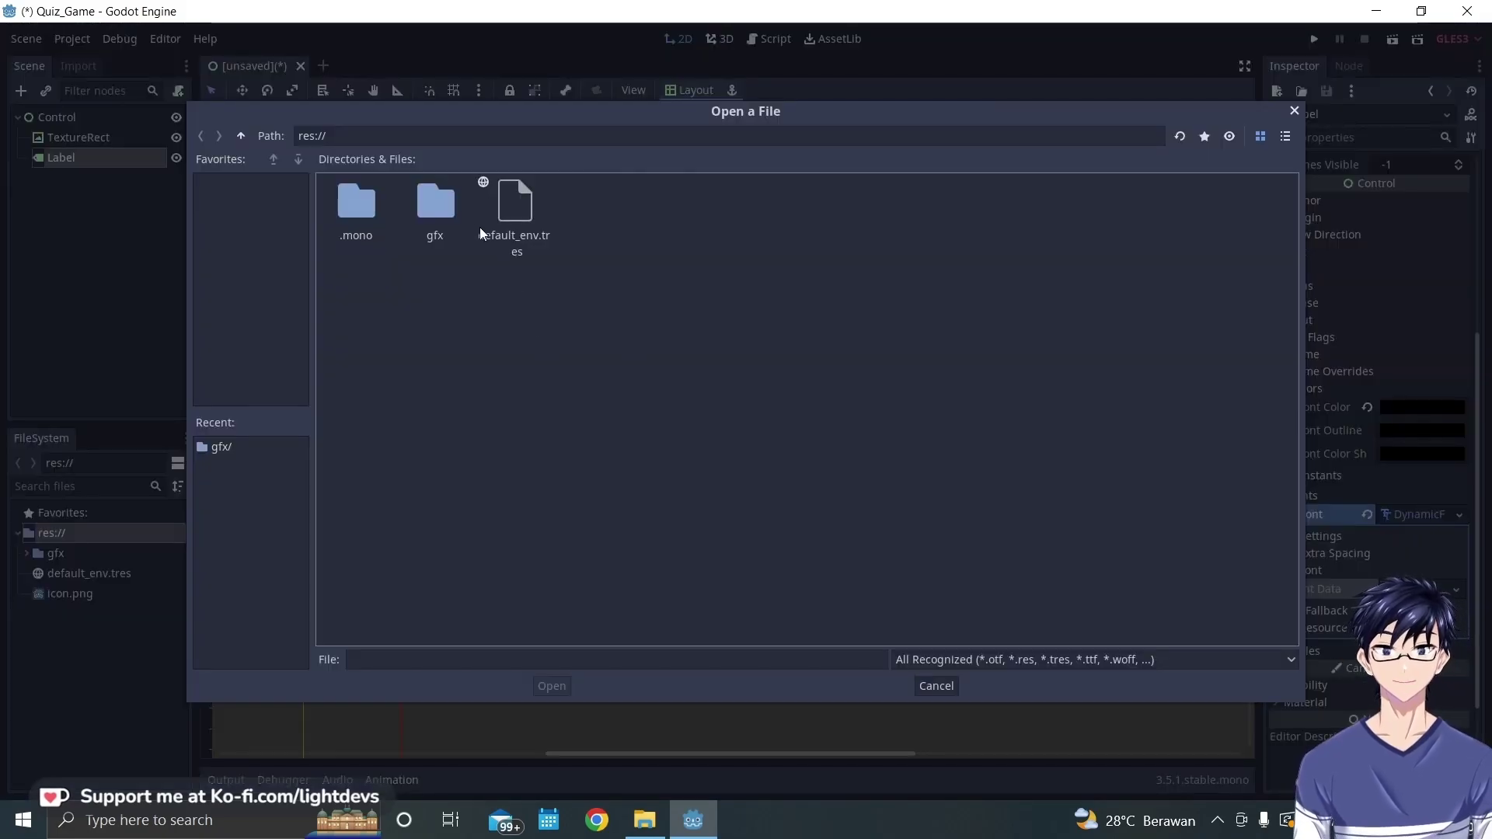
{"action": "left_click", "coordinate": [435, 209]}
{"action": "double_click", "coordinate": [435, 208]}
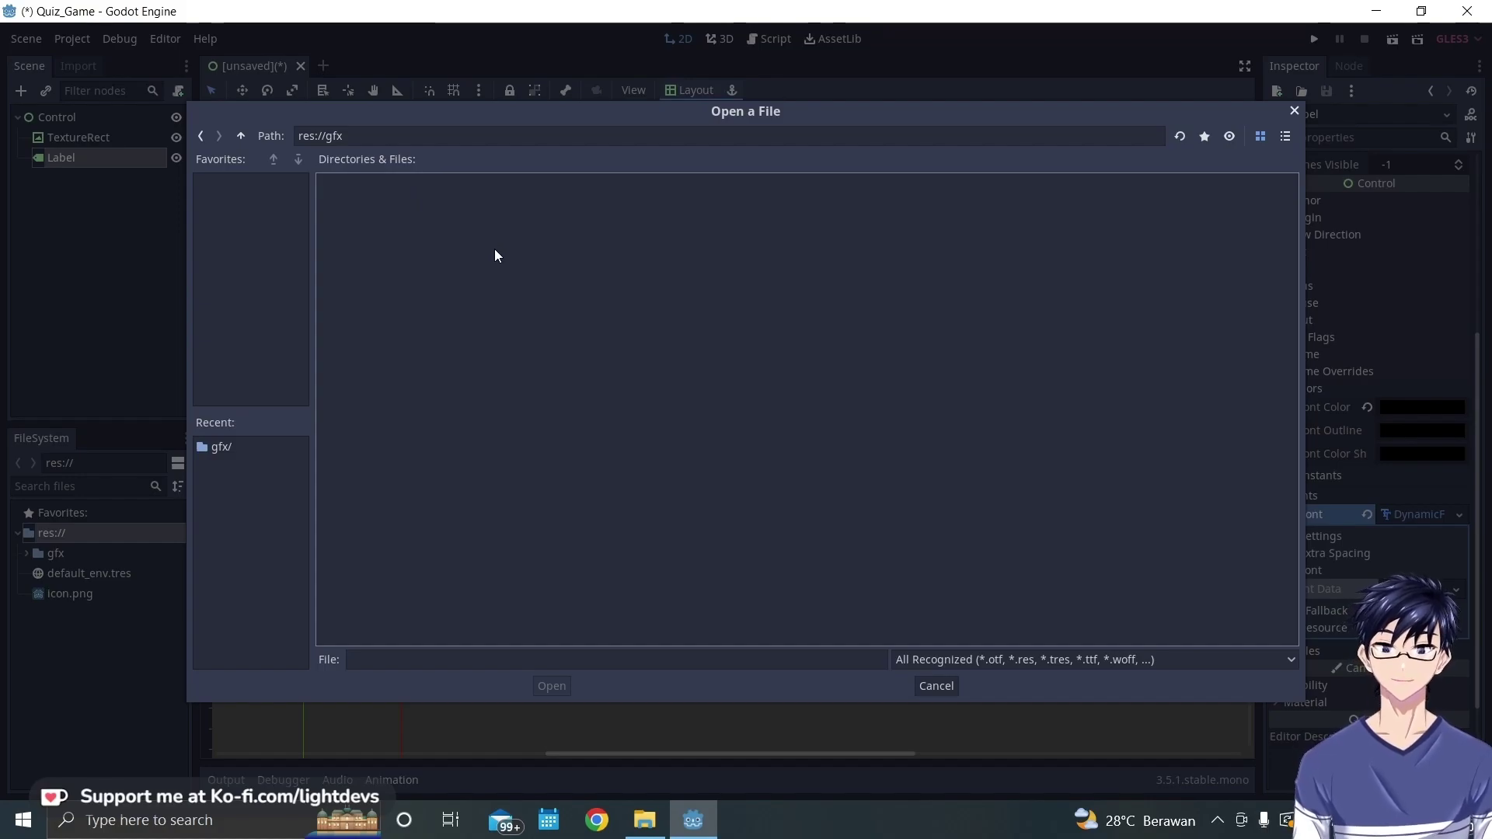
{"action": "left_click", "coordinate": [1294, 110]}
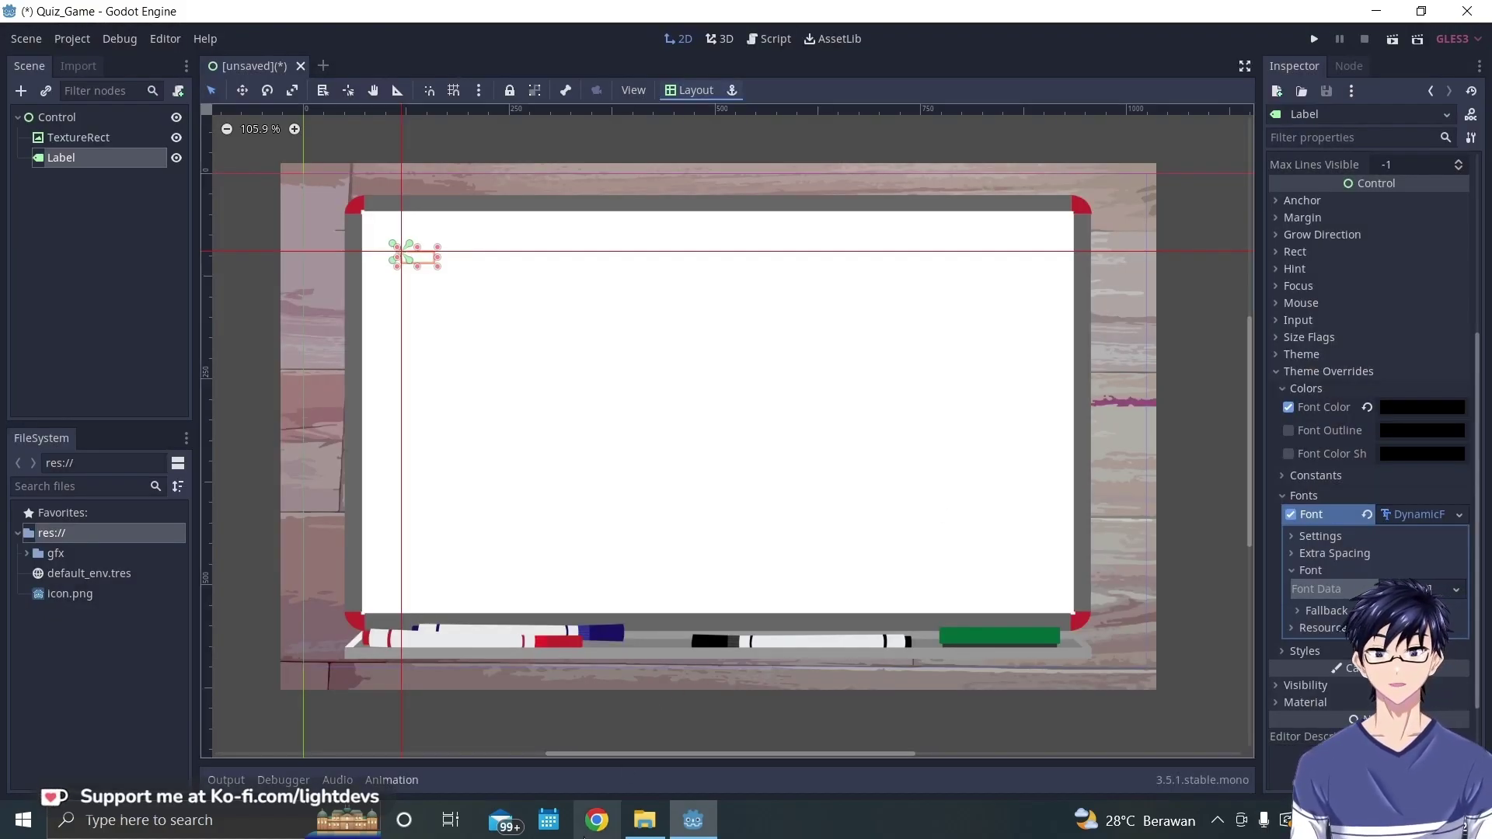
{"action": "left_click", "coordinate": [644, 820]}
- Copy Feltpen.ttf from Contents/Assets into Quiz_Game/gfx, then switch back to Godot
{"action": "left_click", "coordinate": [349, 66]}
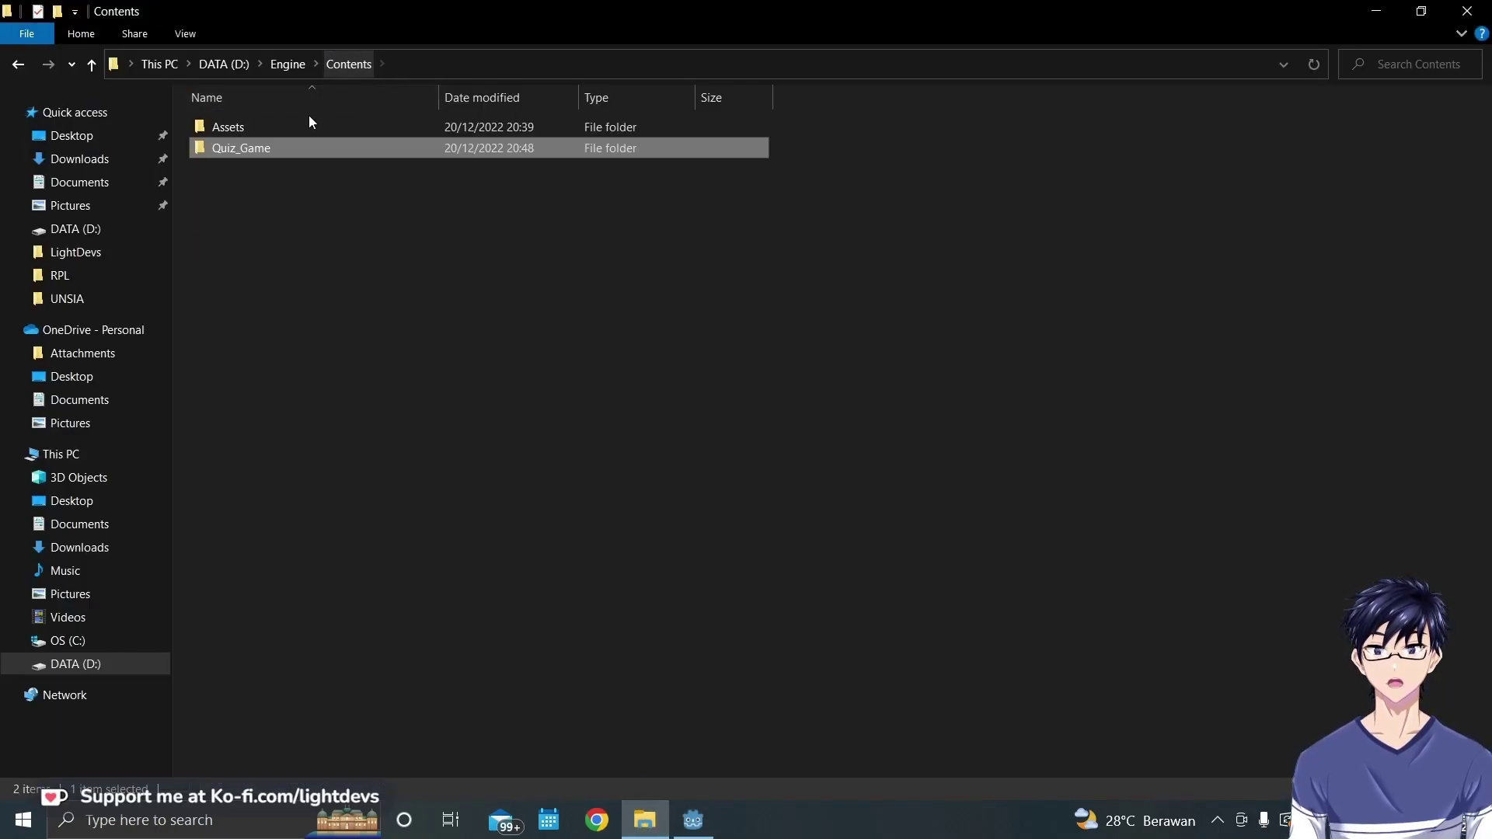
{"action": "double_click", "coordinate": [298, 124]}
{"action": "left_click", "coordinate": [249, 180]}
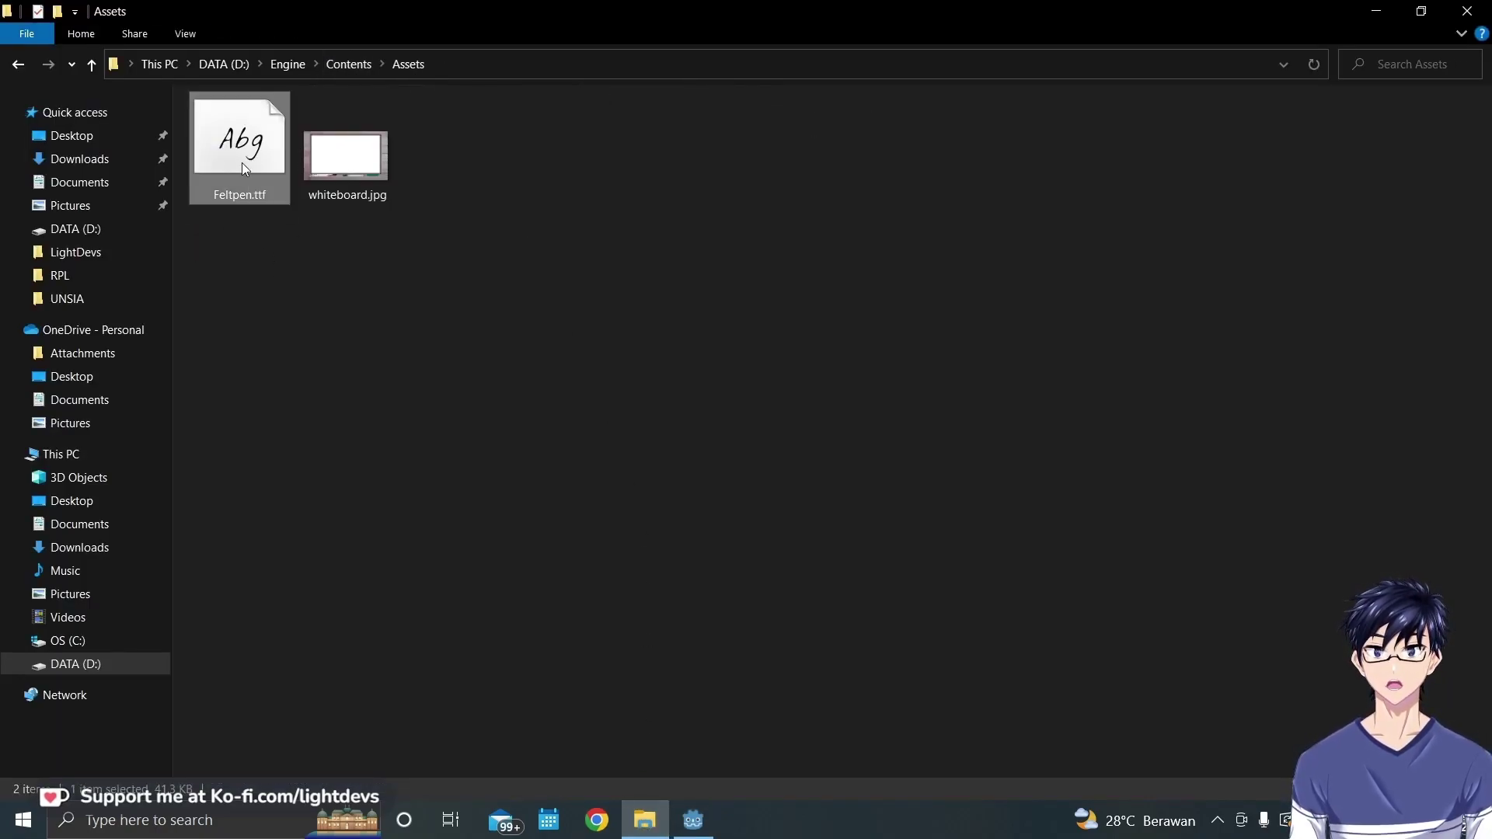
{"action": "left_click", "coordinate": [347, 65]}
{"action": "double_click", "coordinate": [292, 149]}
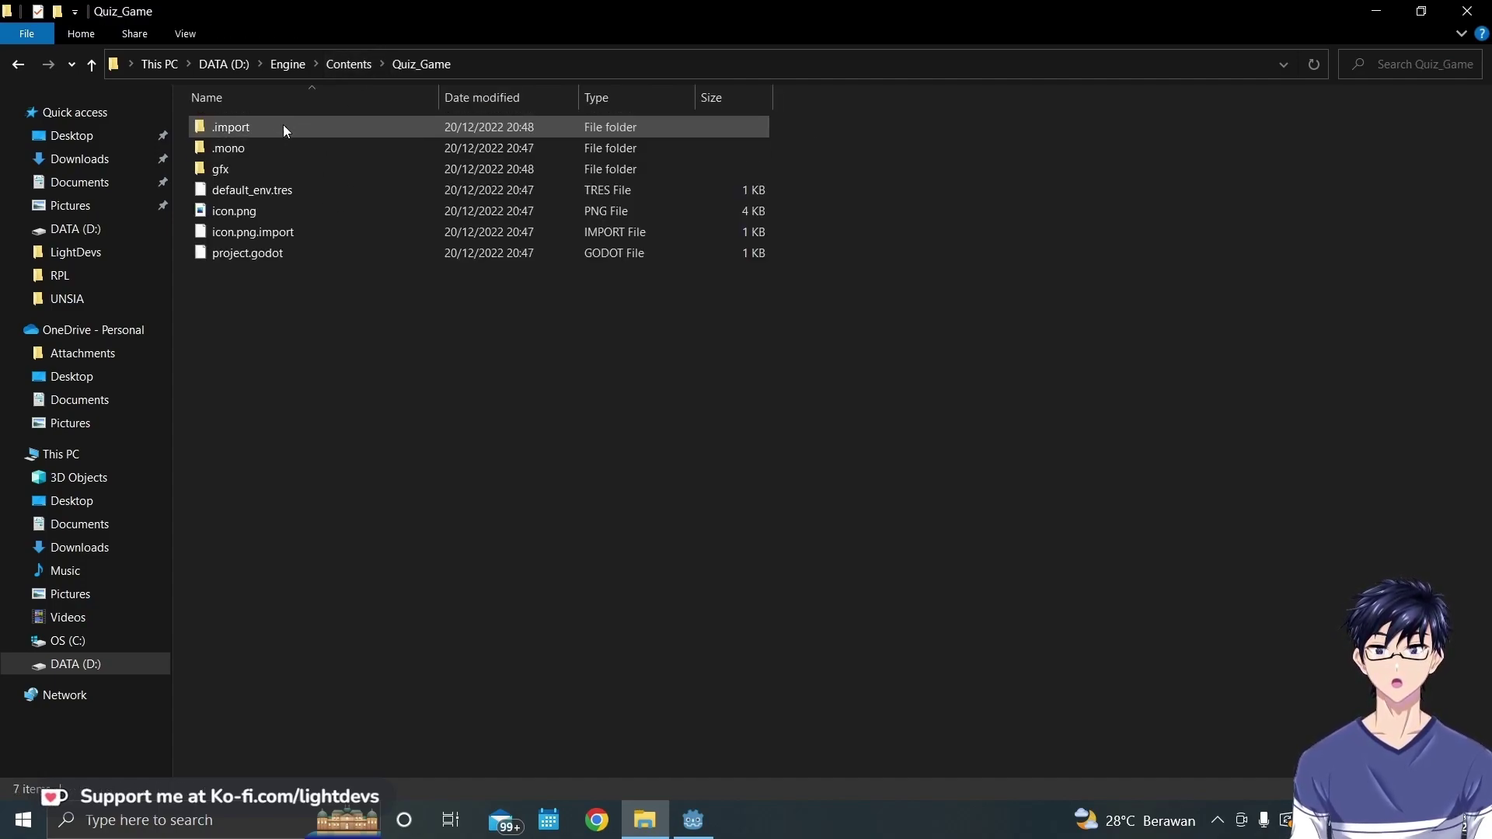
{"action": "double_click", "coordinate": [275, 169]}
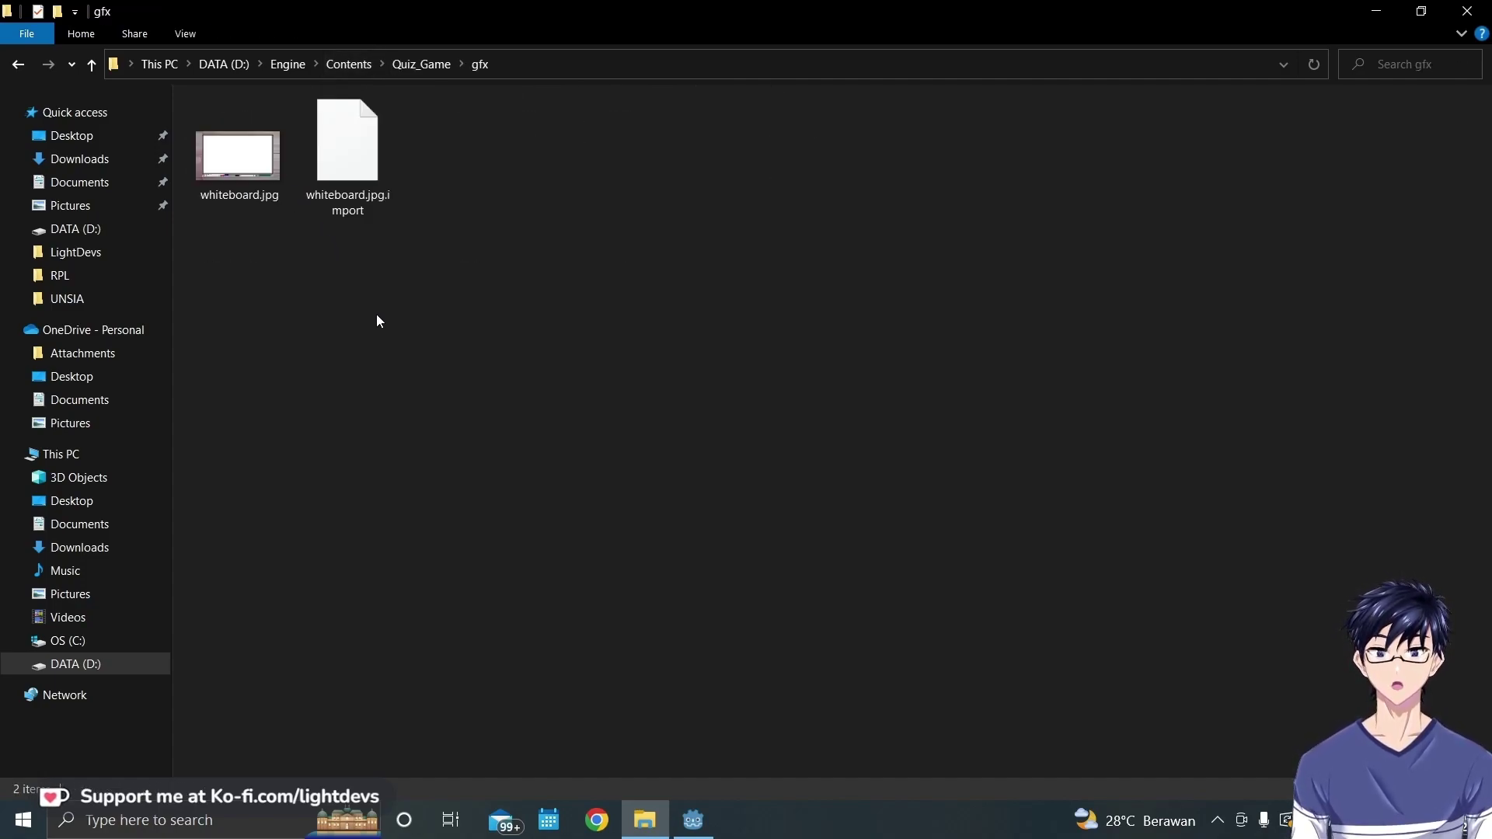
{"action": "key", "text": "ctrl+v"}
{"action": "left_click", "coordinate": [491, 433]}
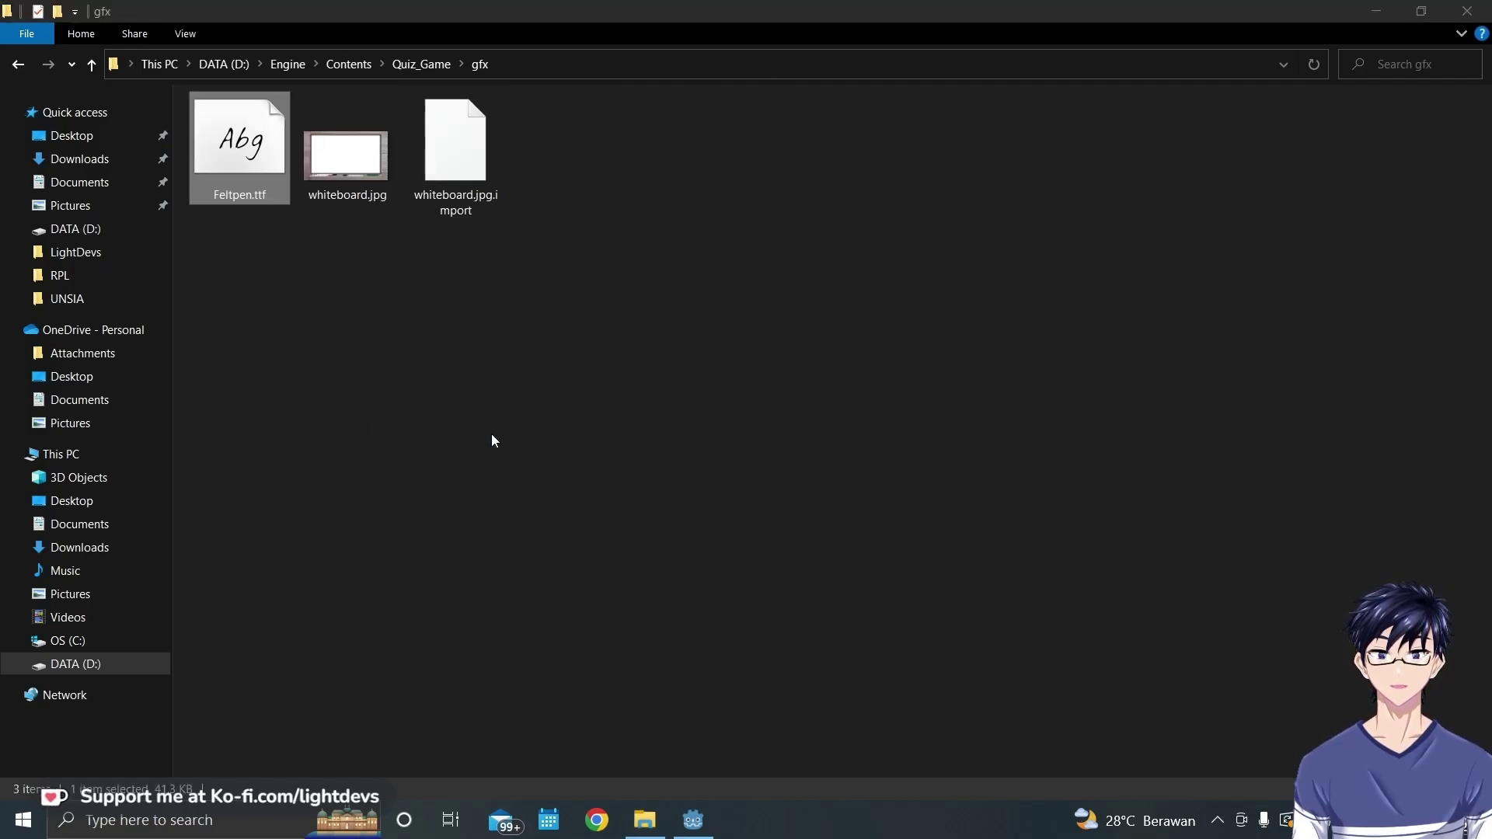
{"action": "left_click", "coordinate": [426, 64]}
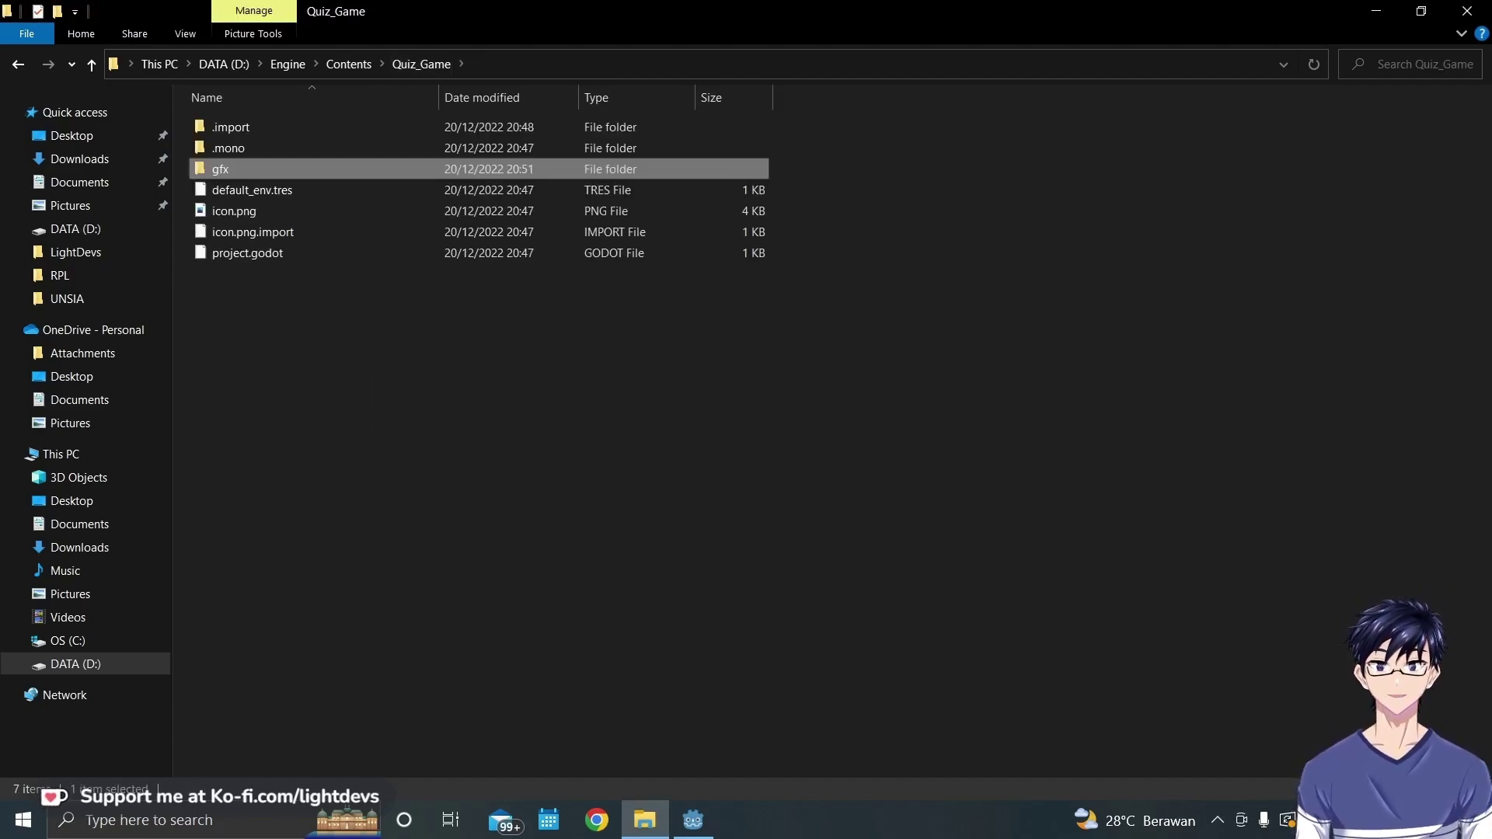
{"action": "left_click", "coordinate": [711, 823]}
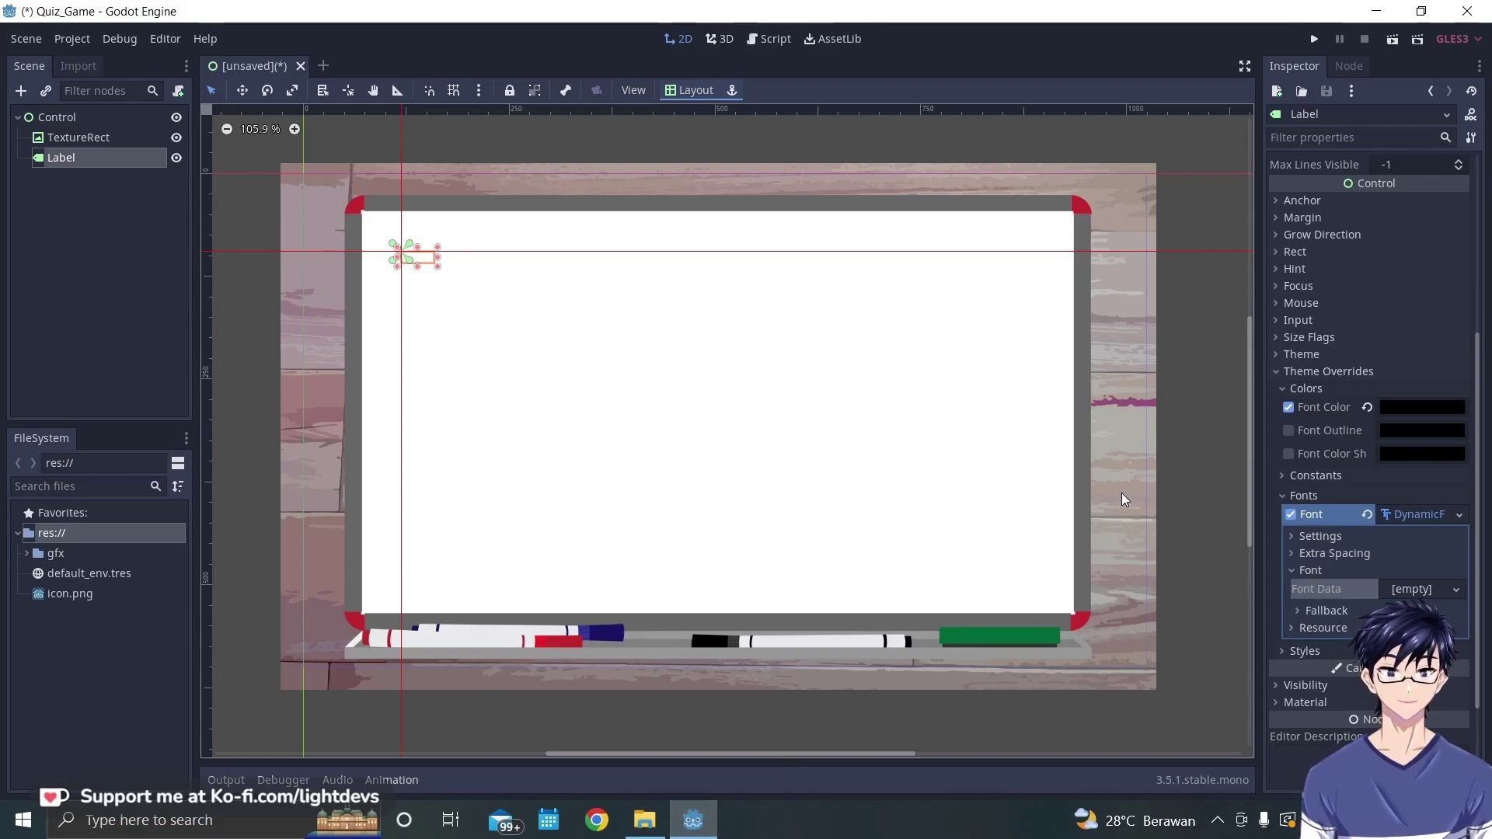
- Load Feltpen.ttf from disk as the Label's DynamicFont font data
{"action": "left_click", "coordinate": [1453, 589]}
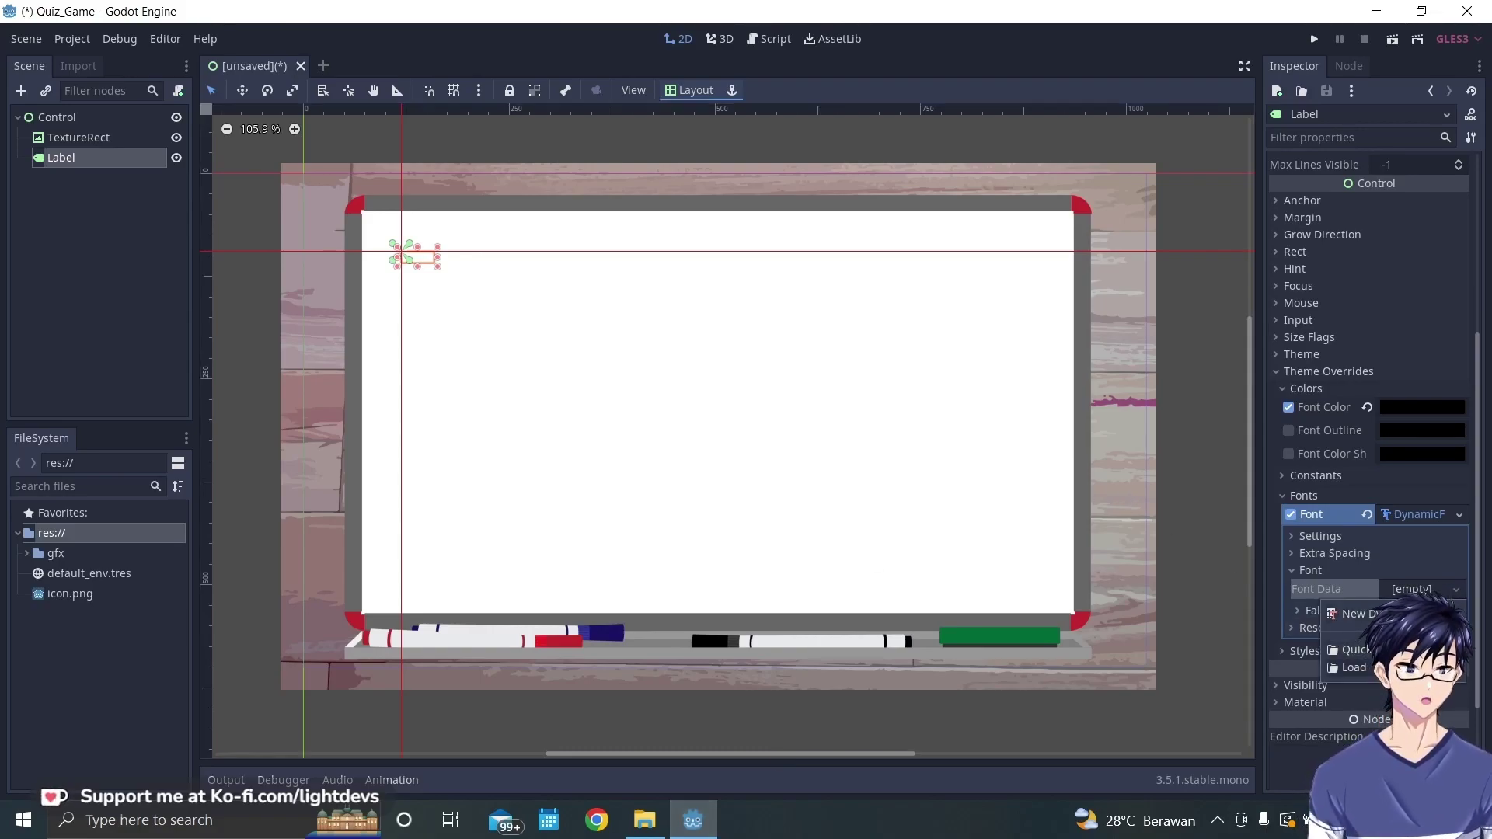
{"action": "left_click", "coordinate": [1352, 667]}
{"action": "double_click", "coordinate": [356, 200]}
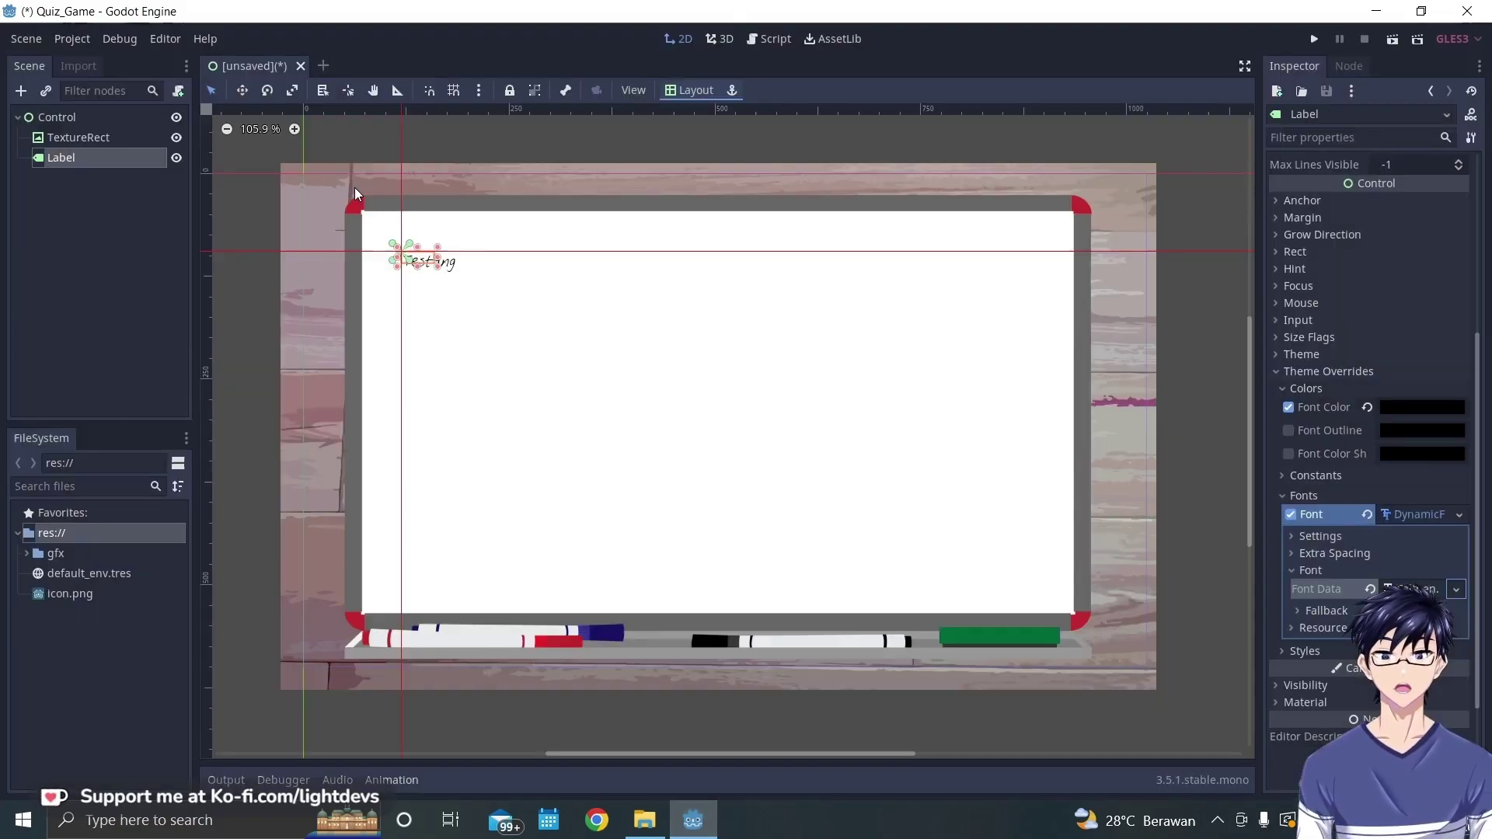
- Reselect the Testing label and expand its constant overrides in the Inspector
{"action": "left_click", "coordinate": [581, 369]}
{"action": "left_click", "coordinate": [435, 261]}
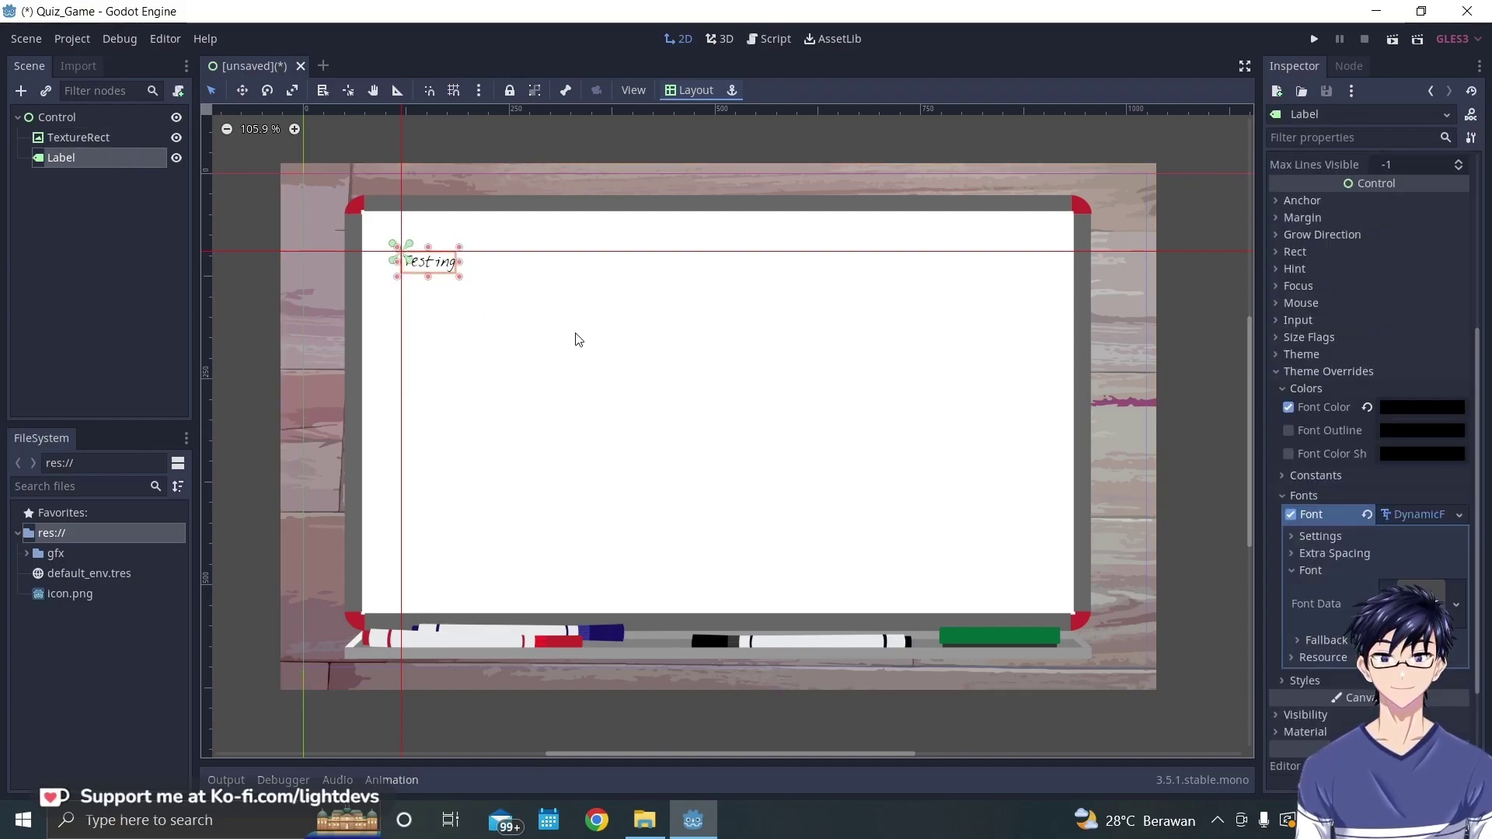
{"action": "left_click", "coordinate": [449, 272]}
{"action": "left_click", "coordinate": [449, 272]}
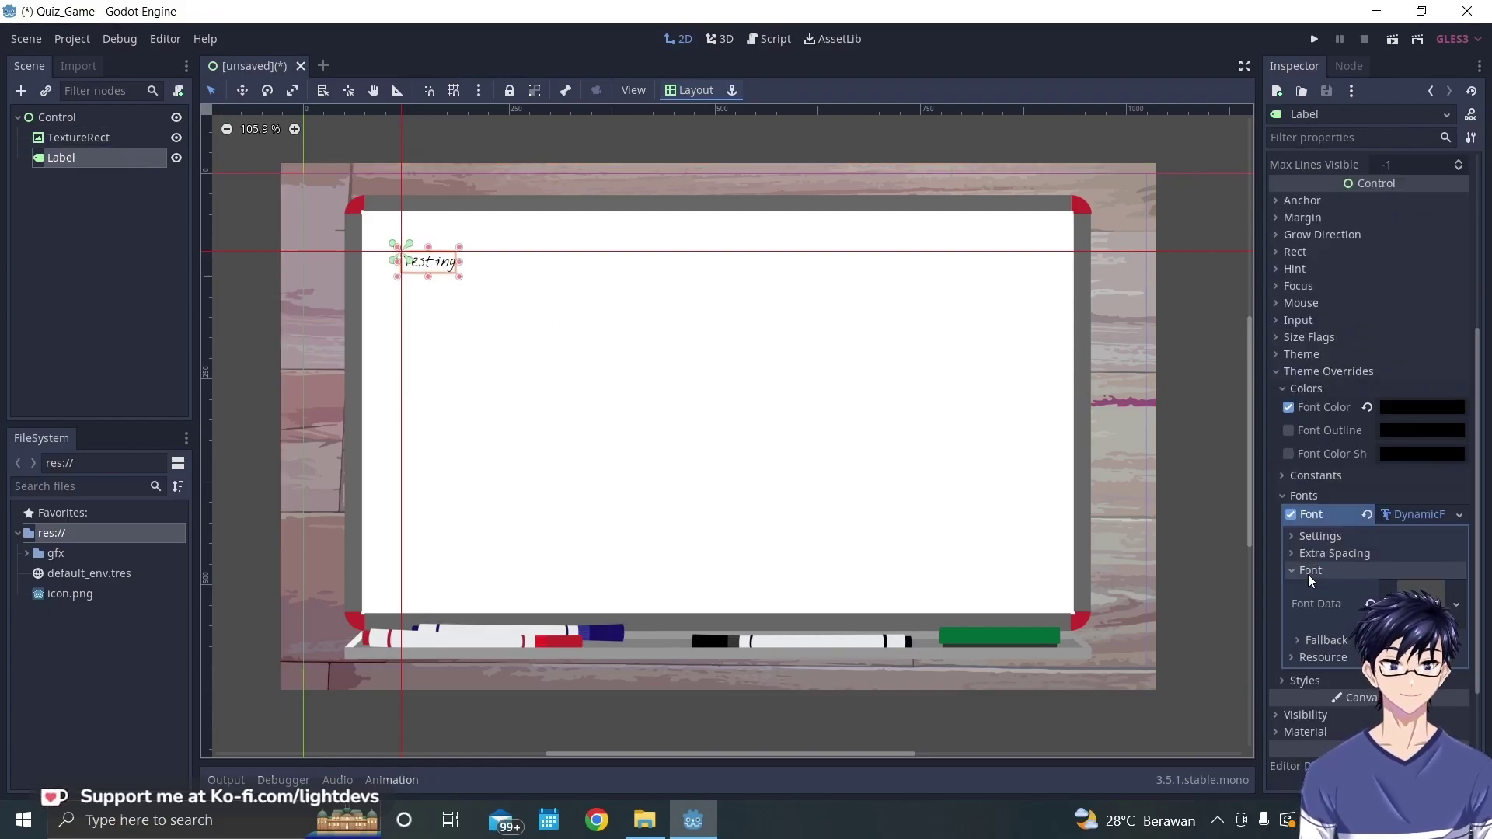
{"action": "left_click", "coordinate": [1317, 475]}
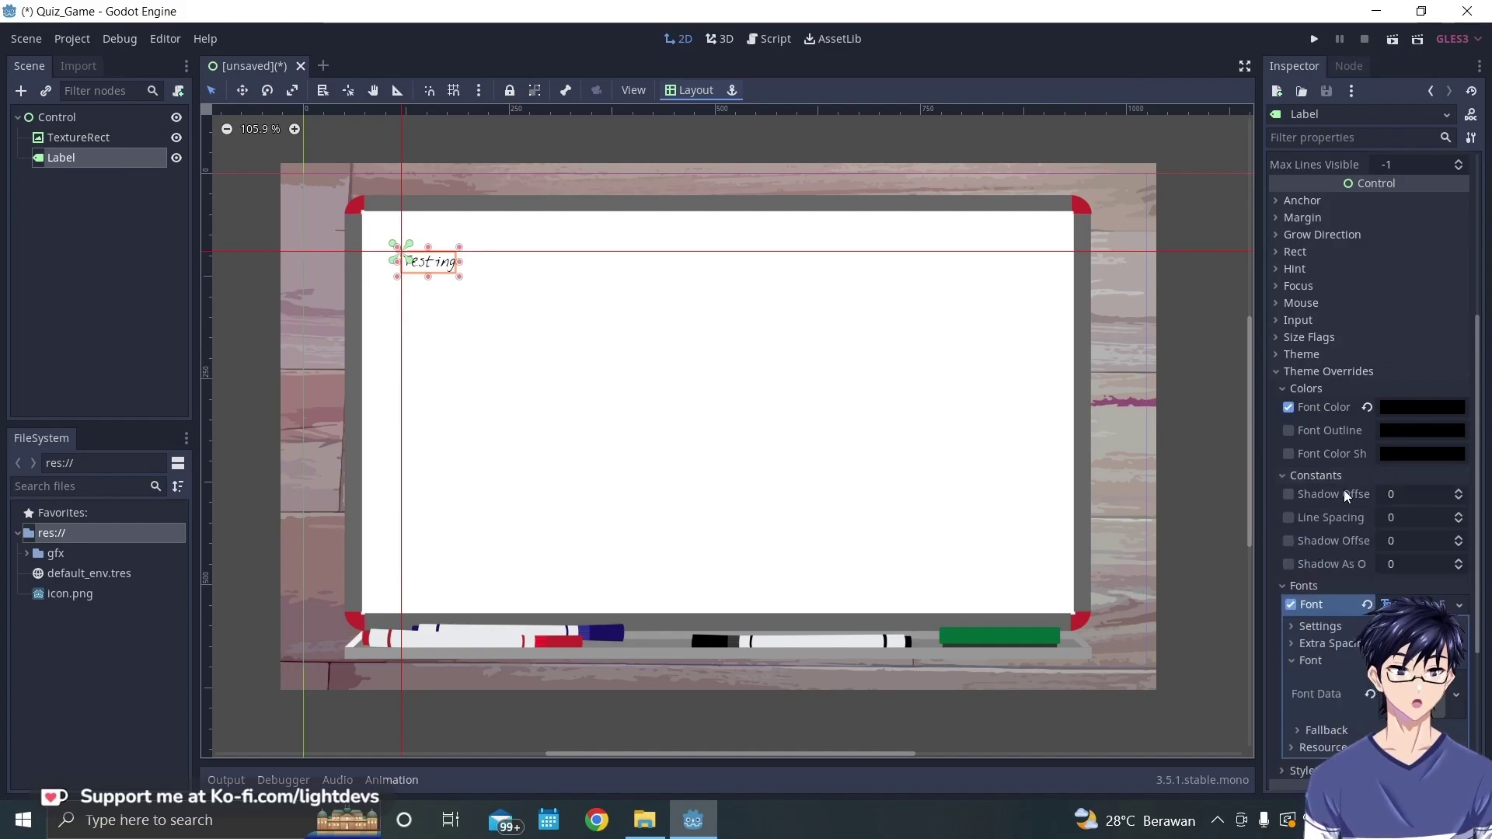
{"action": "scroll", "coordinate": [1395, 512], "scroll_direction": "up", "scroll_amount": 5}
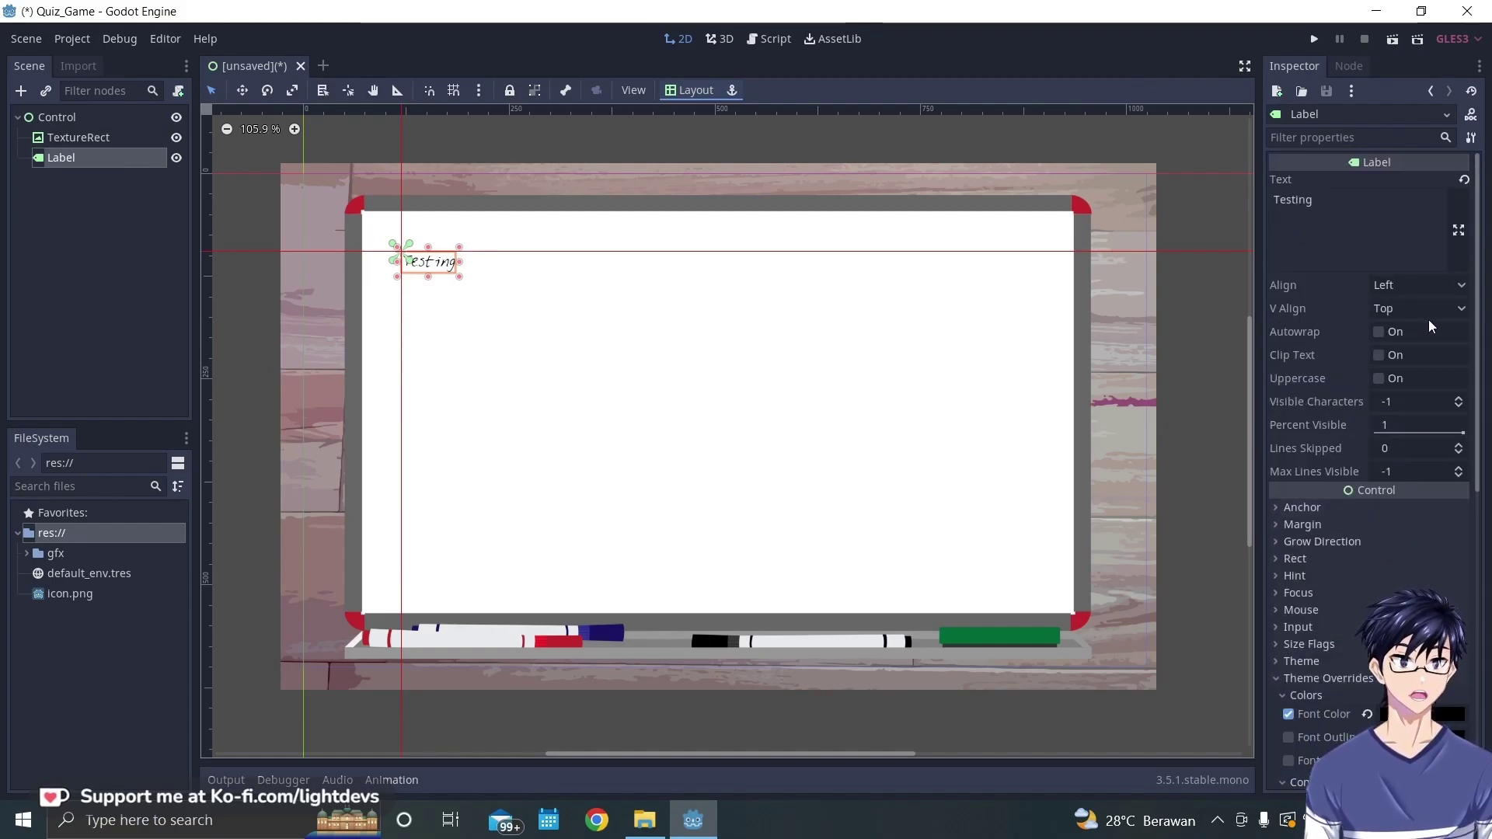
- Change the Label's V Align dropdown to Fill, then its Align dropdown to Fill
{"action": "left_click", "coordinate": [1460, 309]}
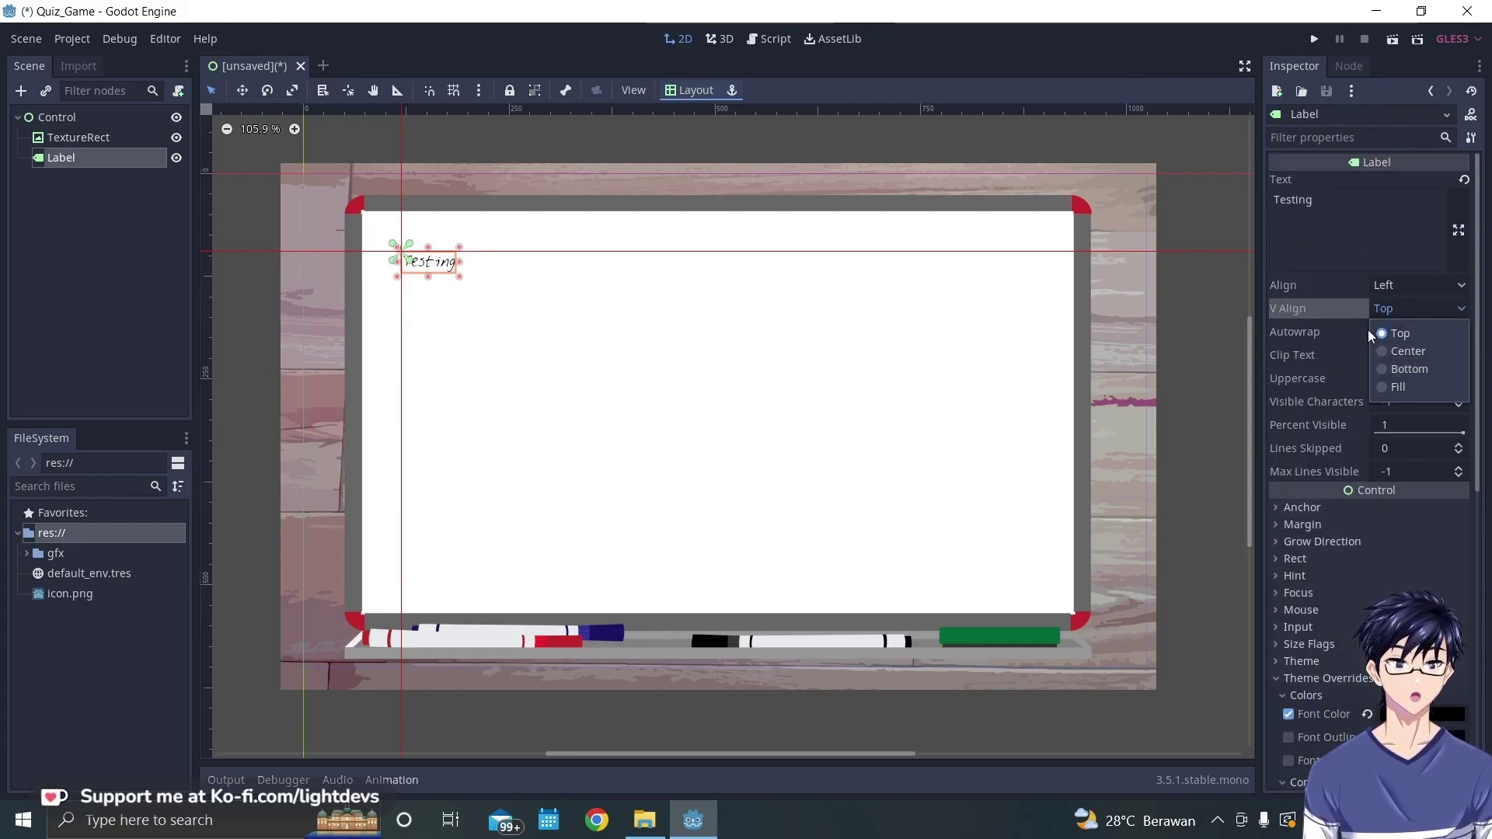
{"action": "left_click", "coordinate": [1464, 334]}
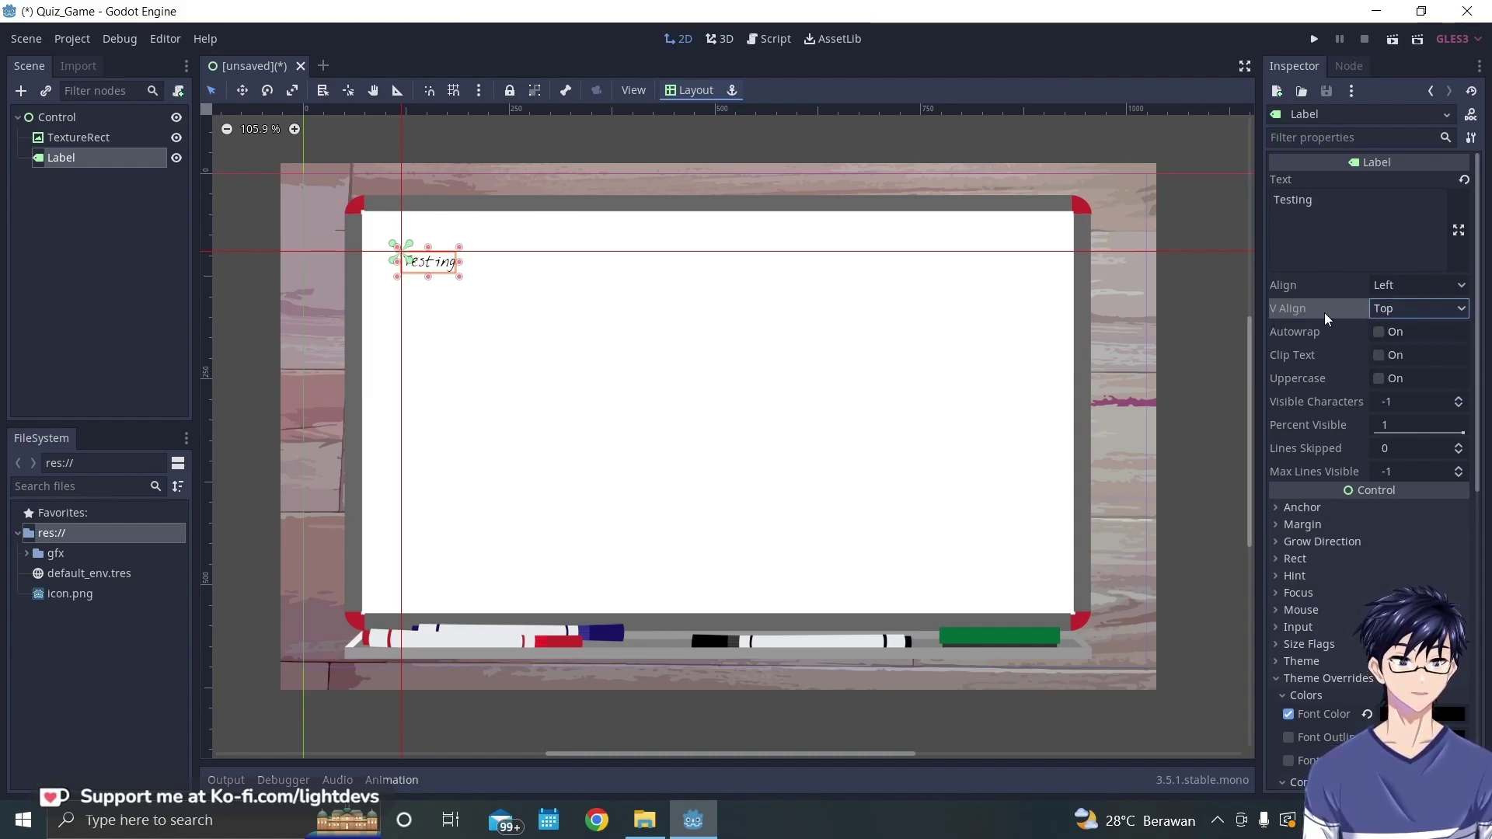
{"action": "left_click", "coordinate": [1464, 315]}
{"action": "left_click", "coordinate": [1421, 388]}
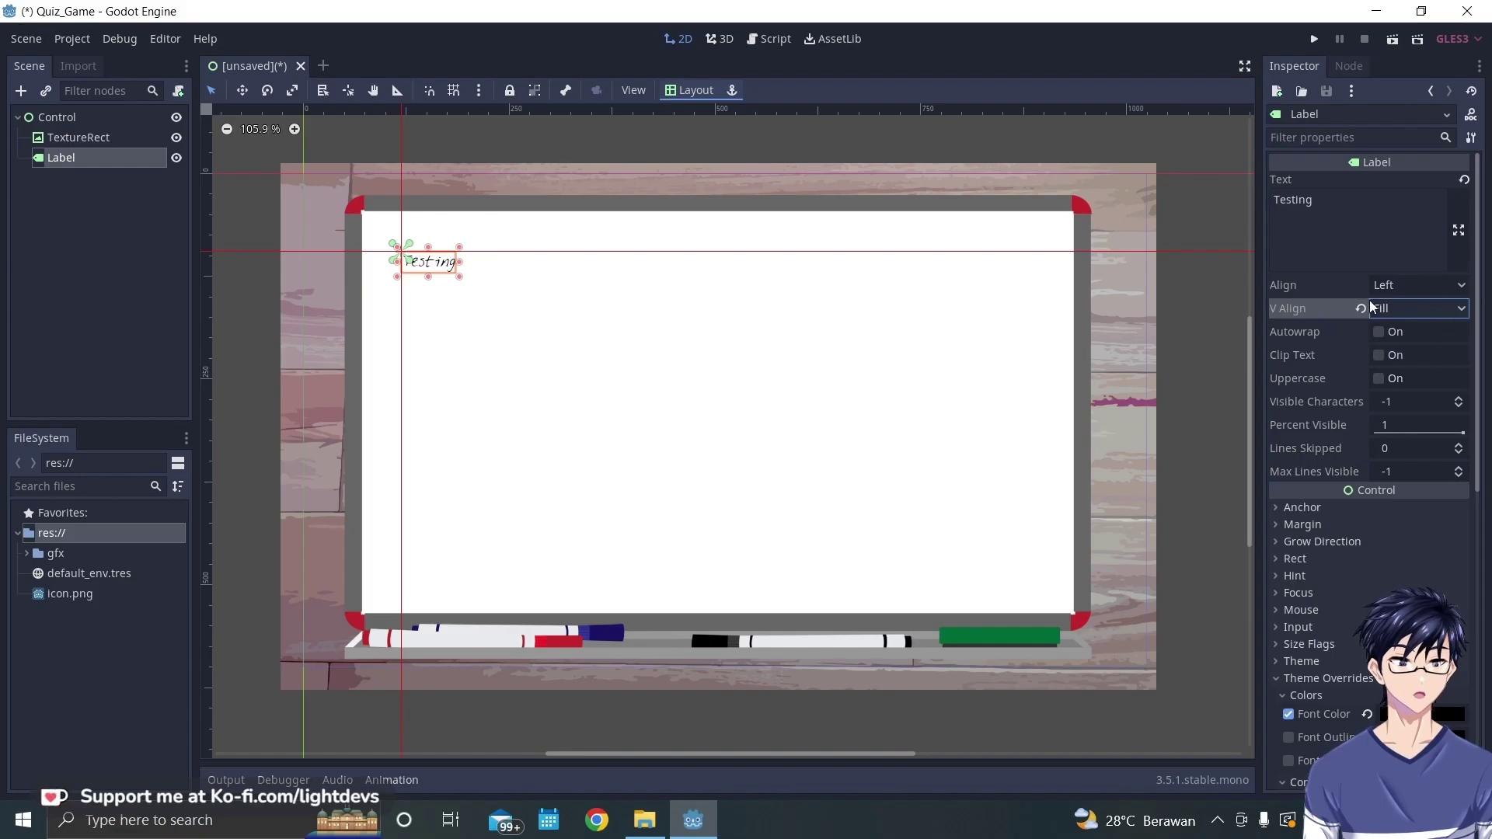
{"action": "left_click", "coordinate": [1461, 285]}
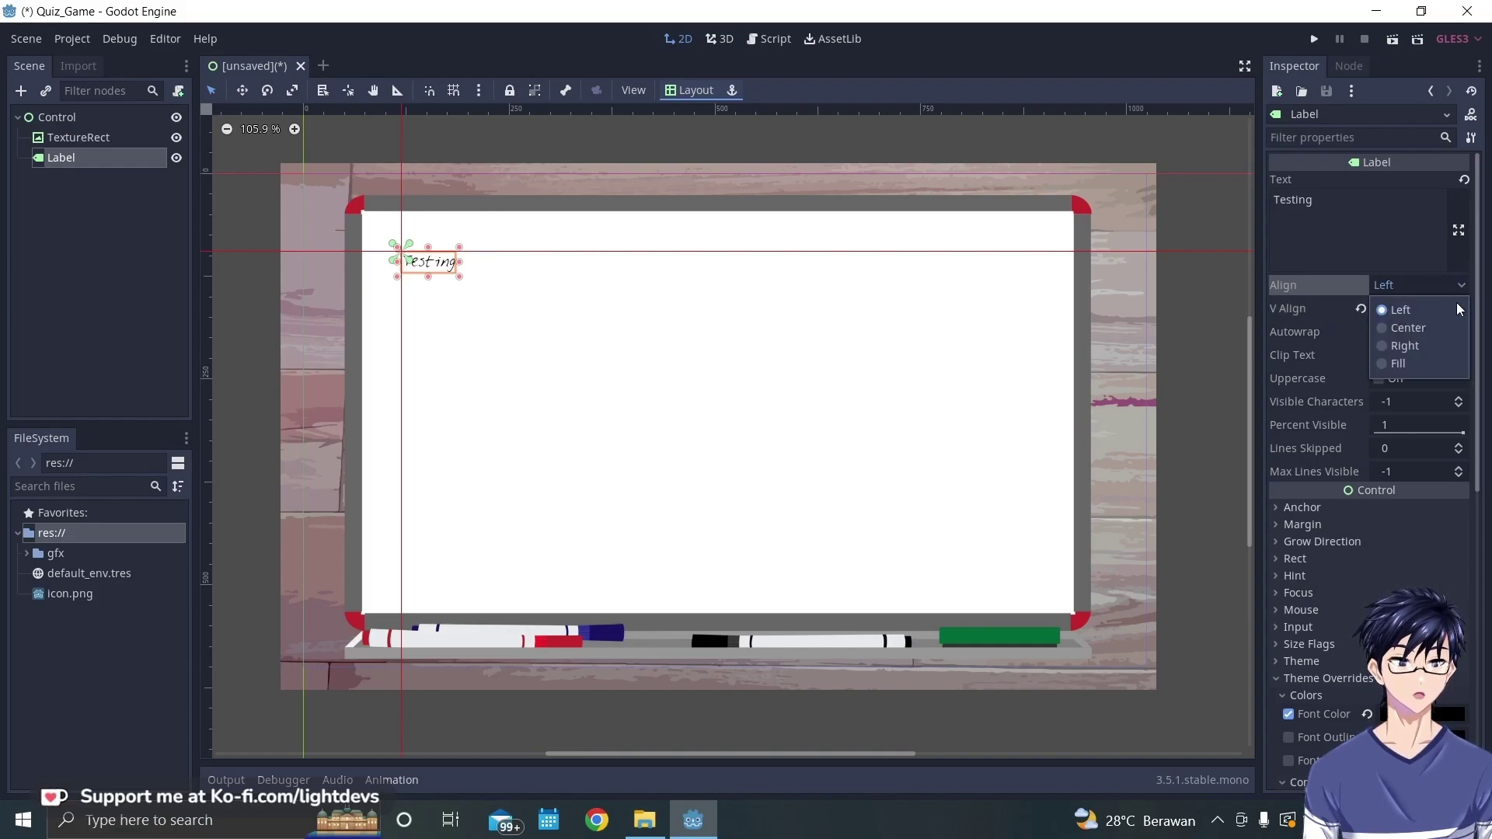
{"action": "left_click", "coordinate": [1411, 365]}
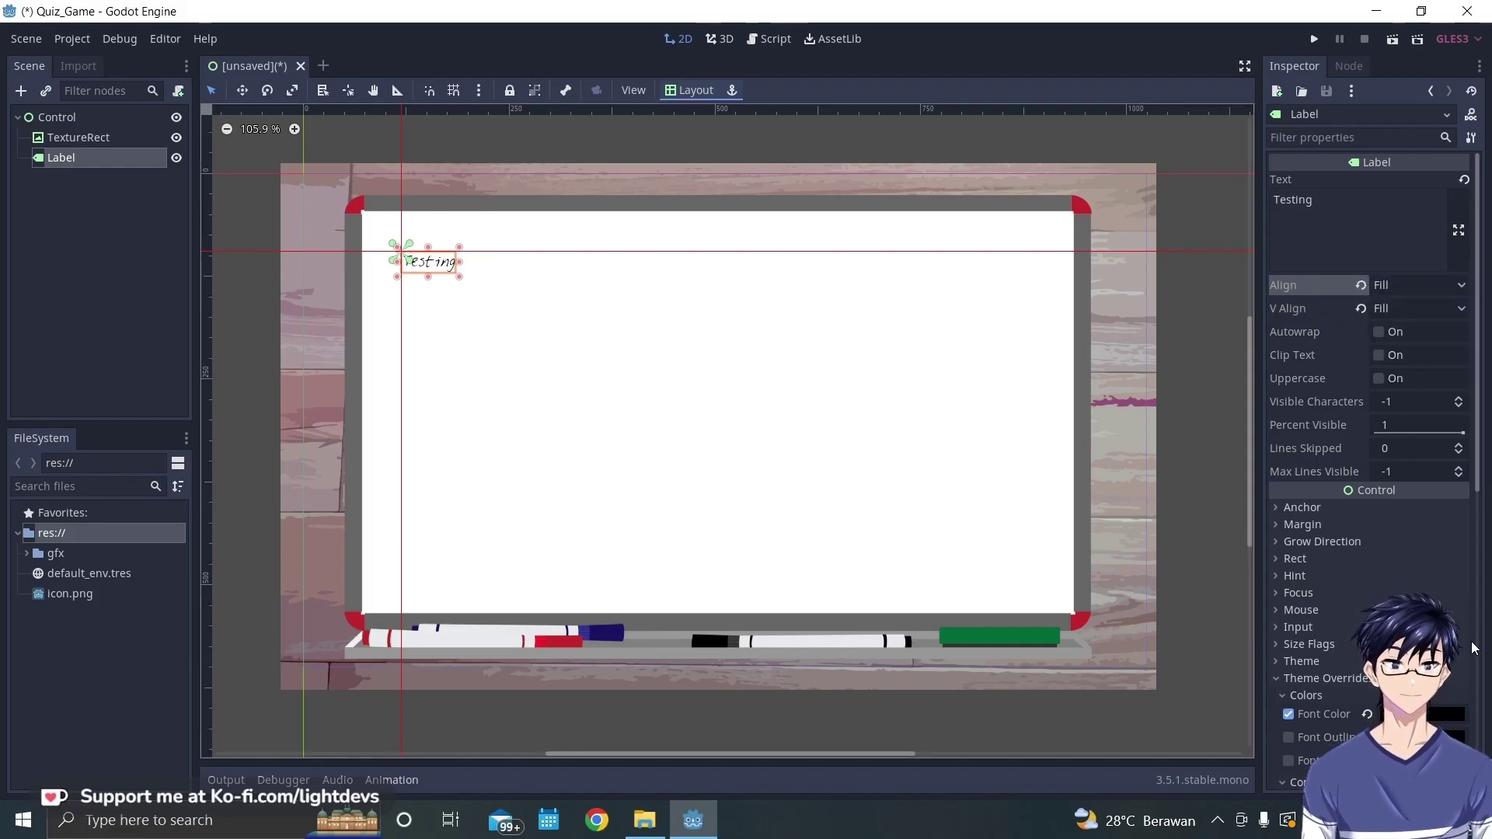
{"action": "scroll", "coordinate": [1342, 497], "scroll_direction": "down", "scroll_amount": 4}
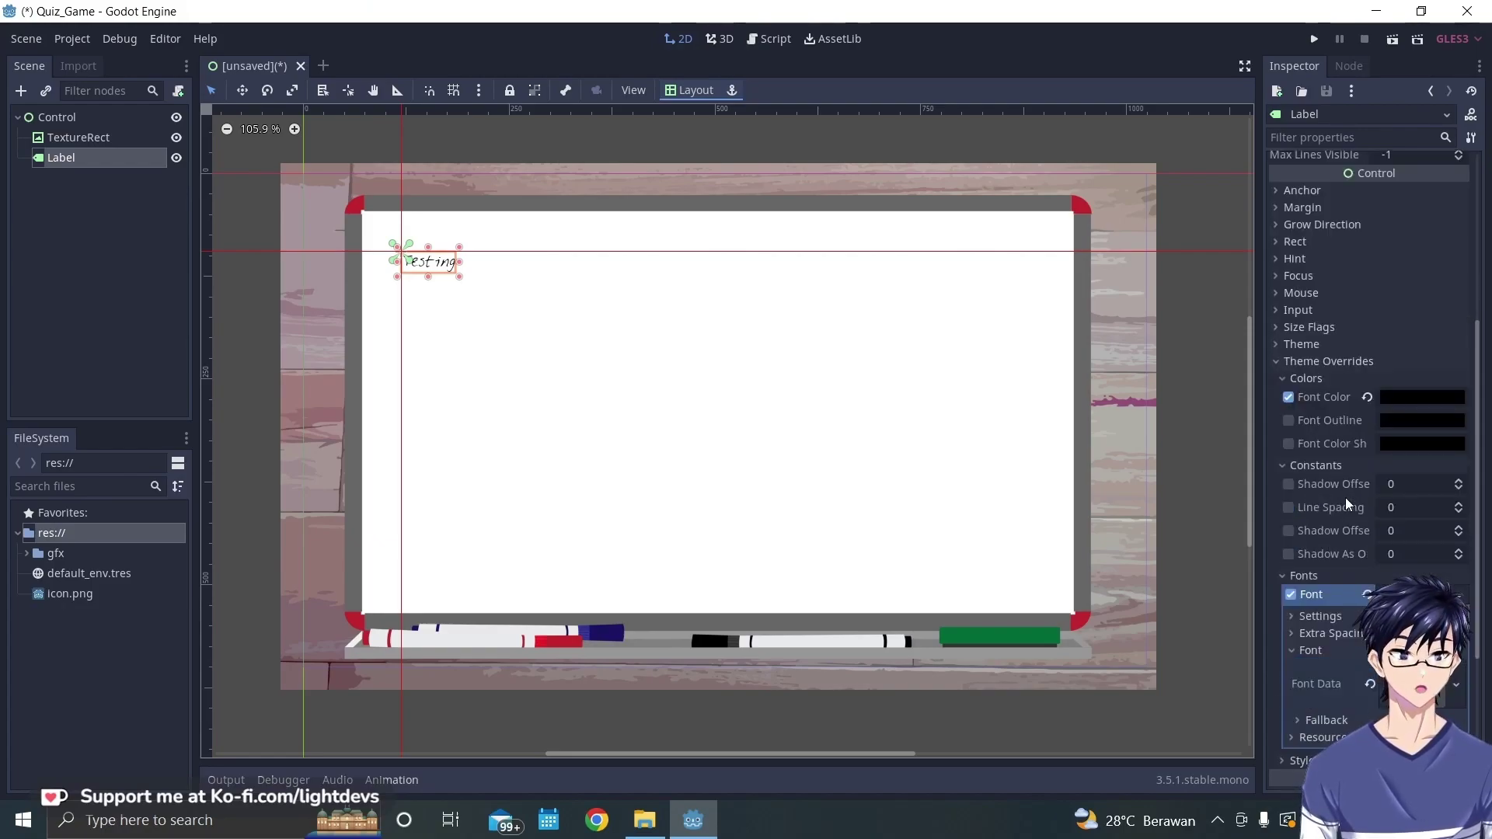
{"action": "scroll", "coordinate": [1345, 498], "scroll_direction": "down", "scroll_amount": 2}
- Expand the DynamicFont settings and raise the font Size from 24 to 40
{"action": "scroll", "coordinate": [1353, 470], "scroll_direction": "up", "scroll_amount": 4}
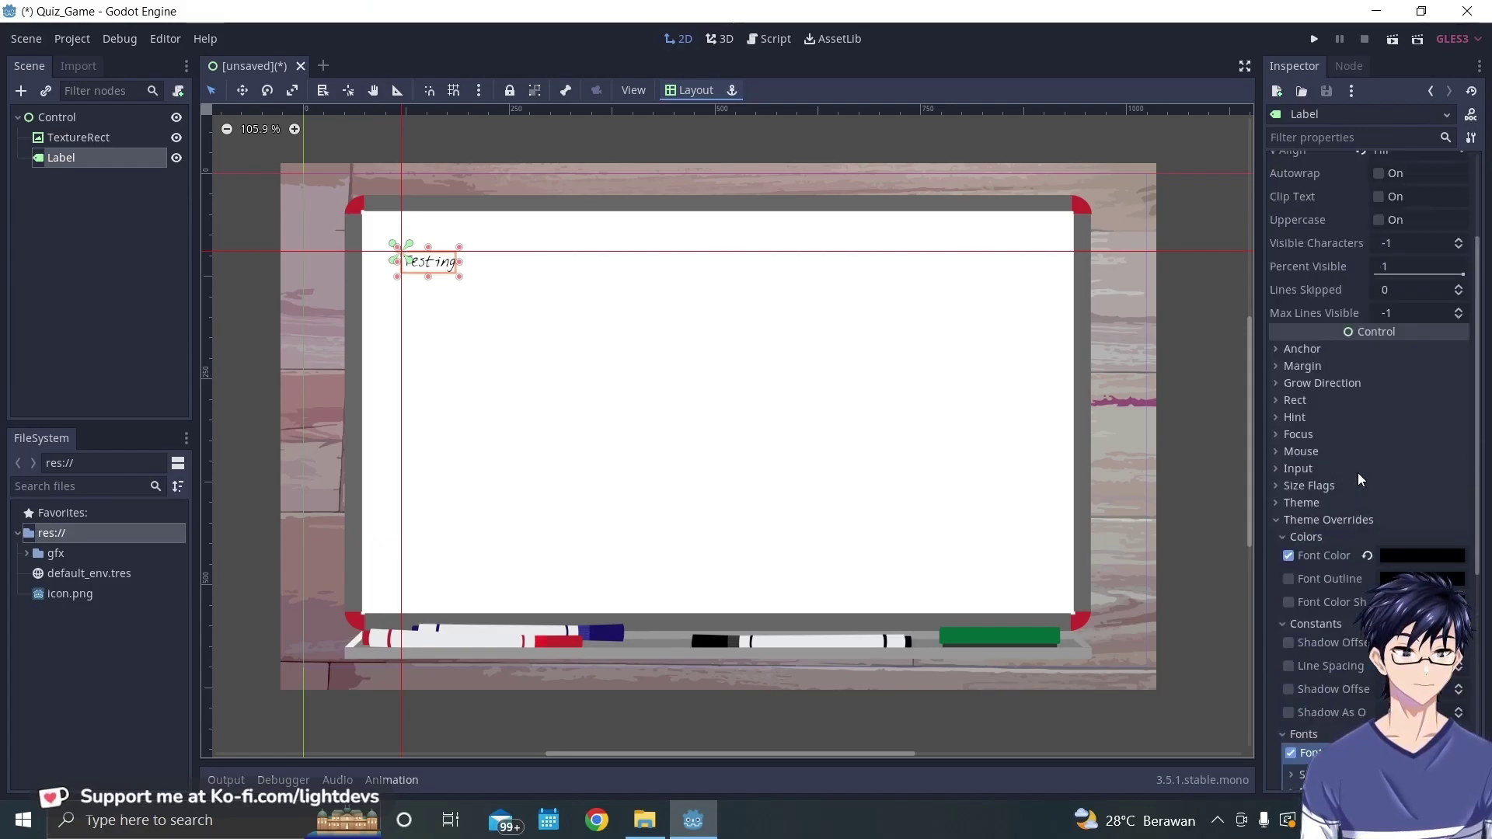
{"action": "scroll", "coordinate": [1358, 473], "scroll_direction": "down", "scroll_amount": 4}
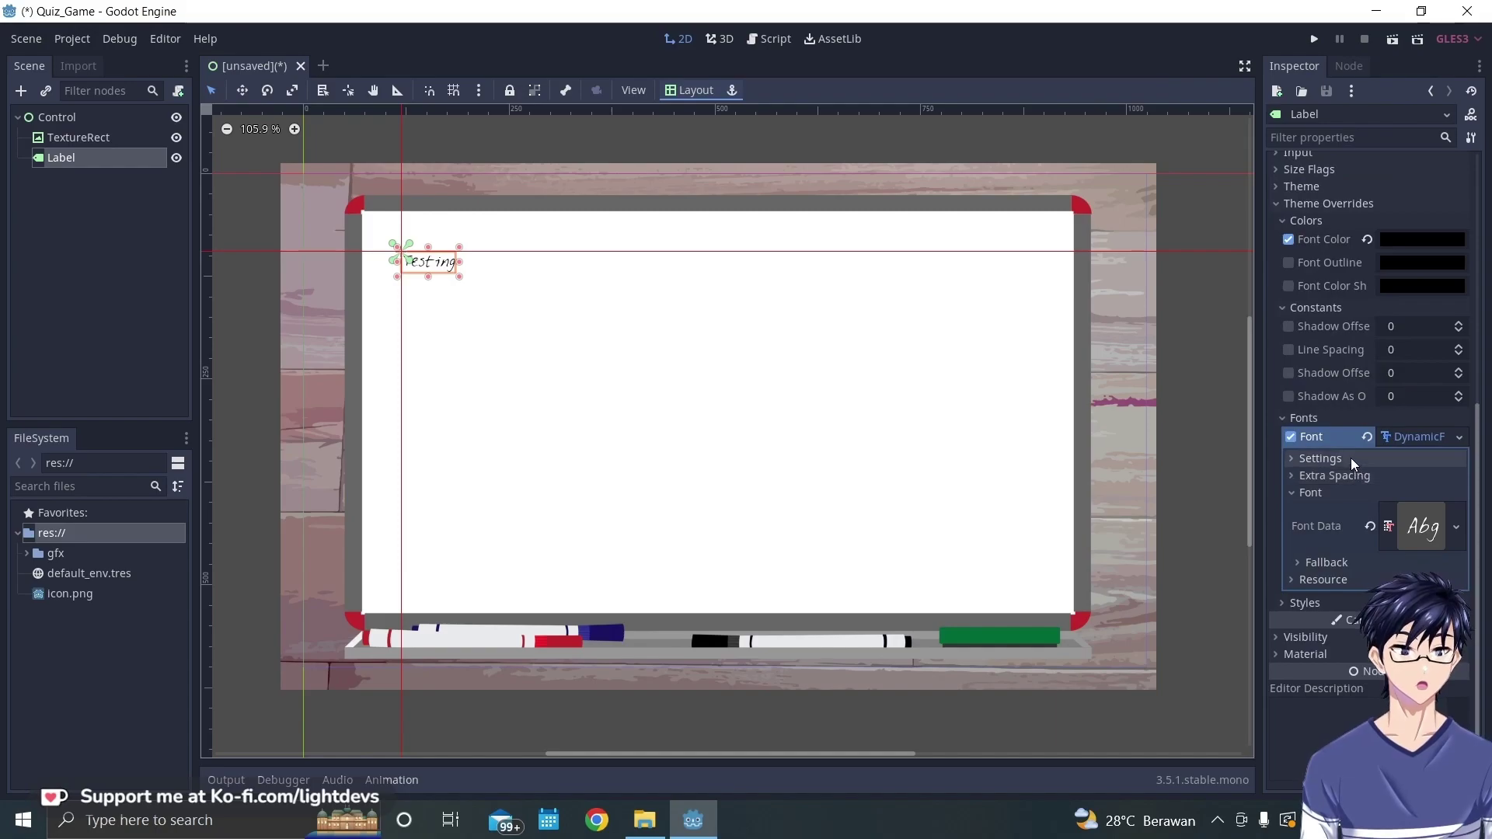
{"action": "left_click", "coordinate": [1350, 458]}
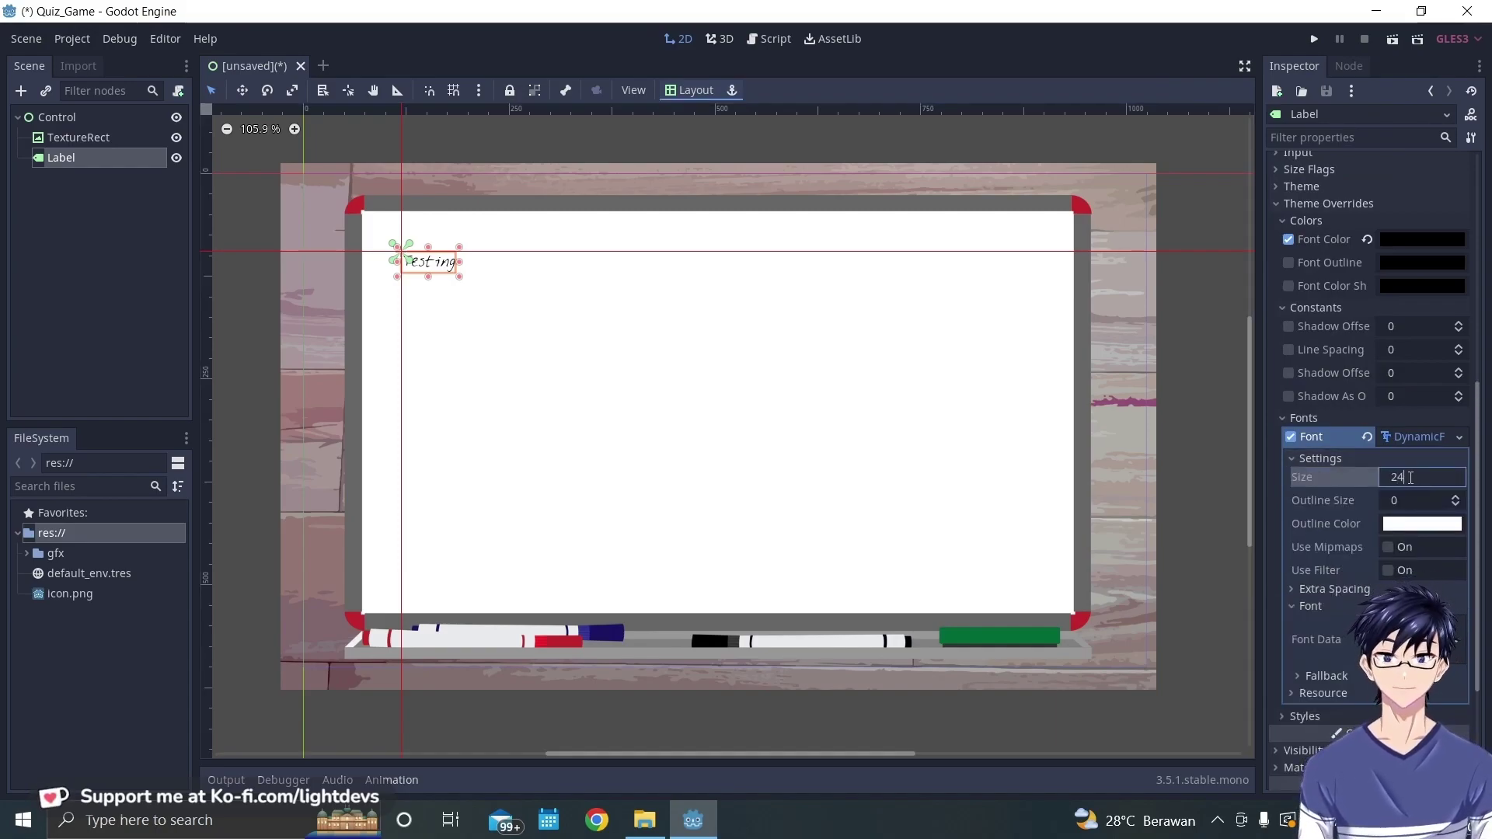
{"action": "key", "text": "Return"}
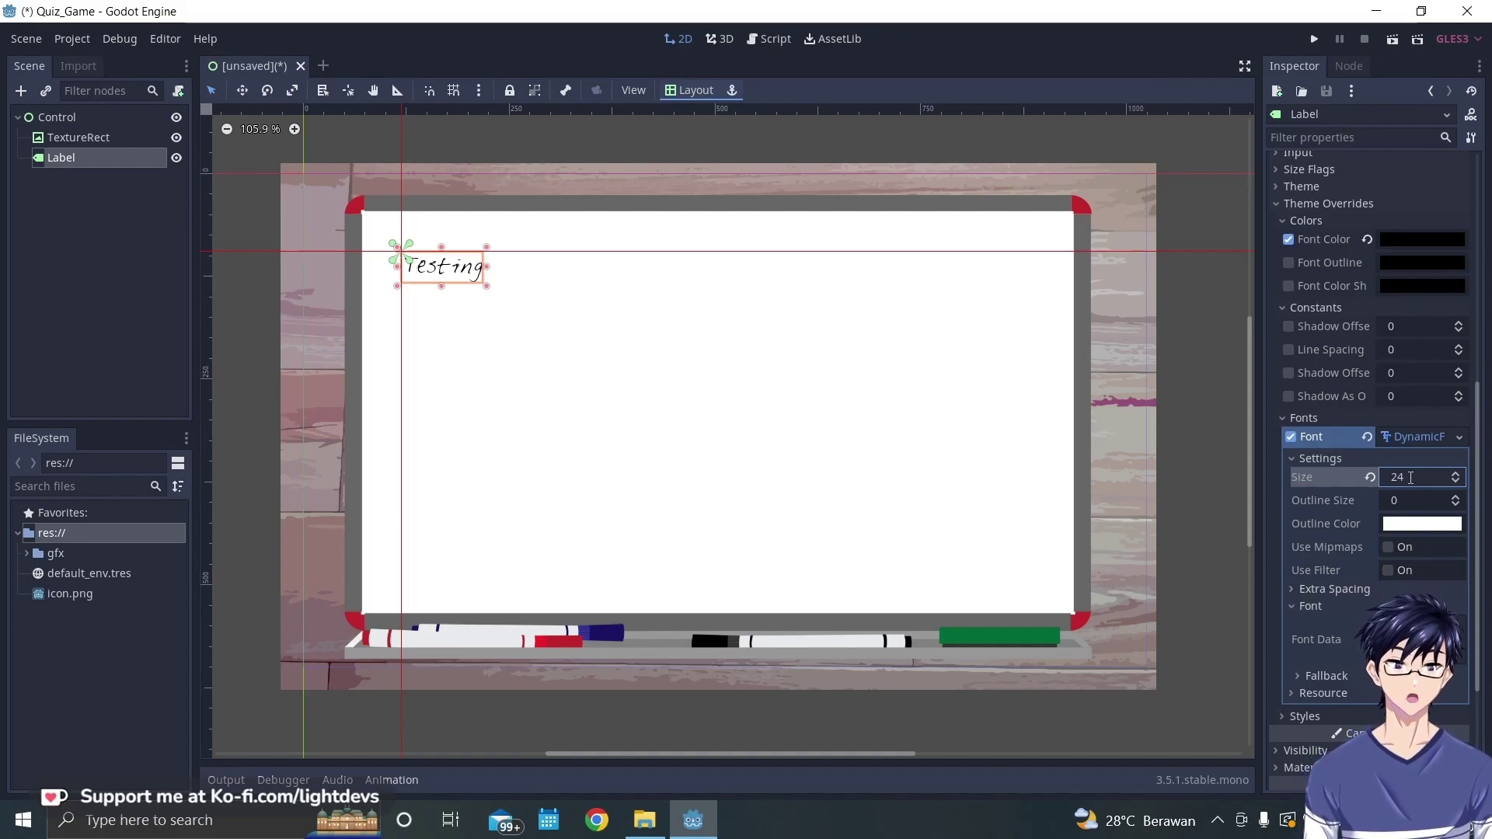
{"action": "left_click", "coordinate": [1403, 471]}
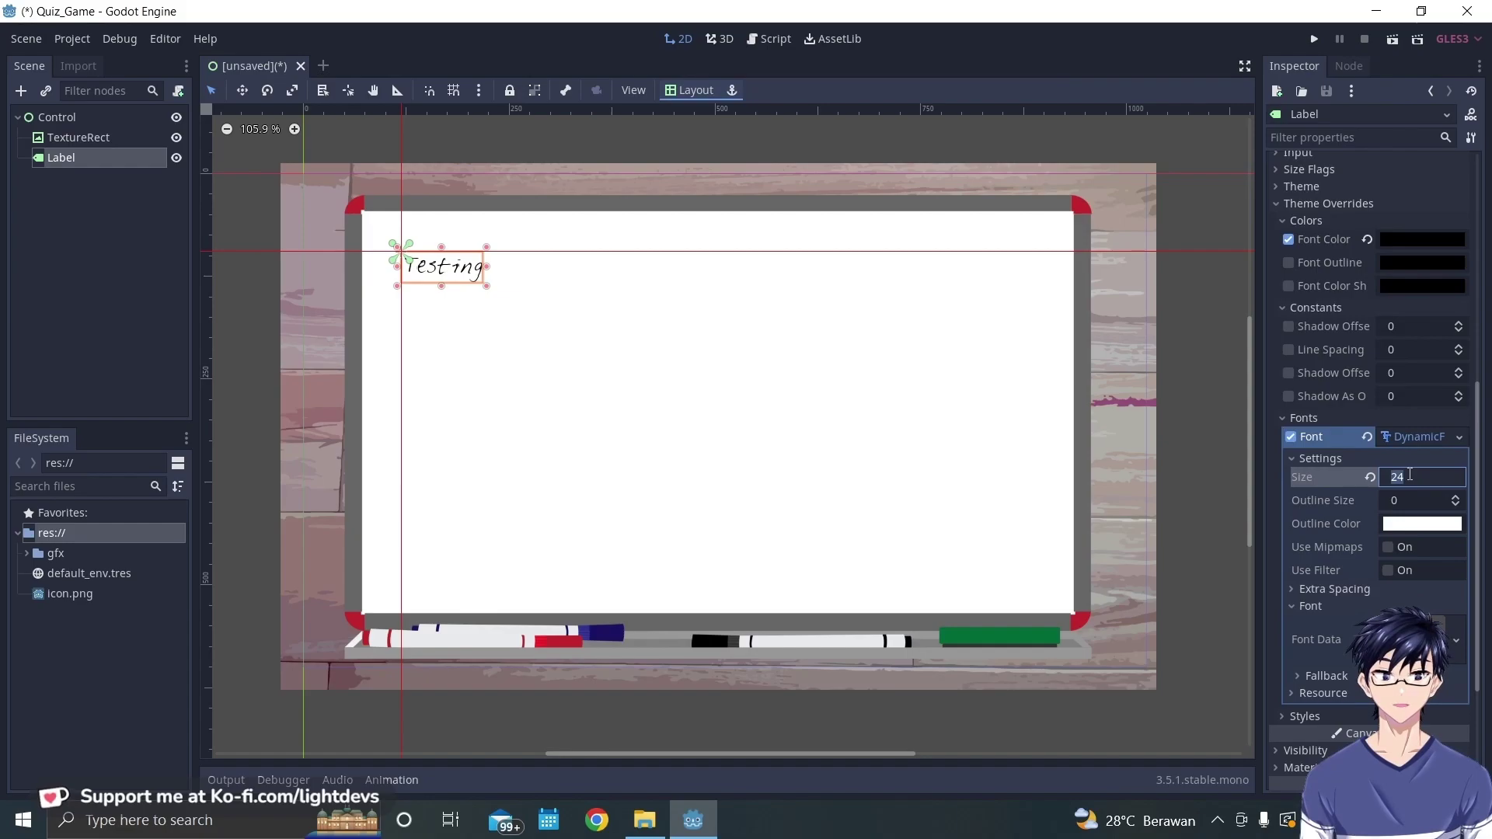
{"action": "type", "text": "4"}
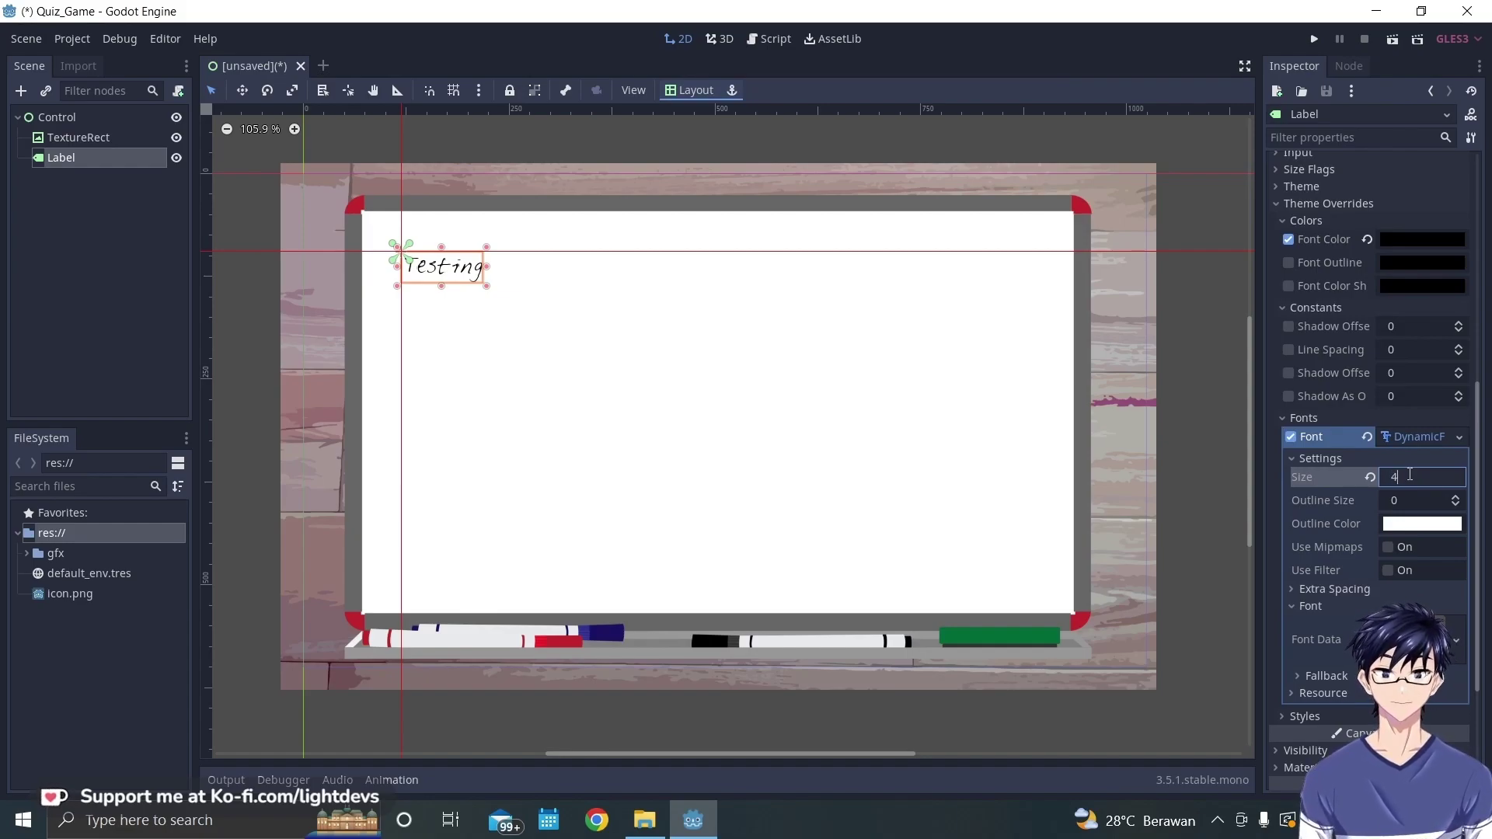
{"action": "type", "text": "0"}
{"action": "key", "text": "Return"}
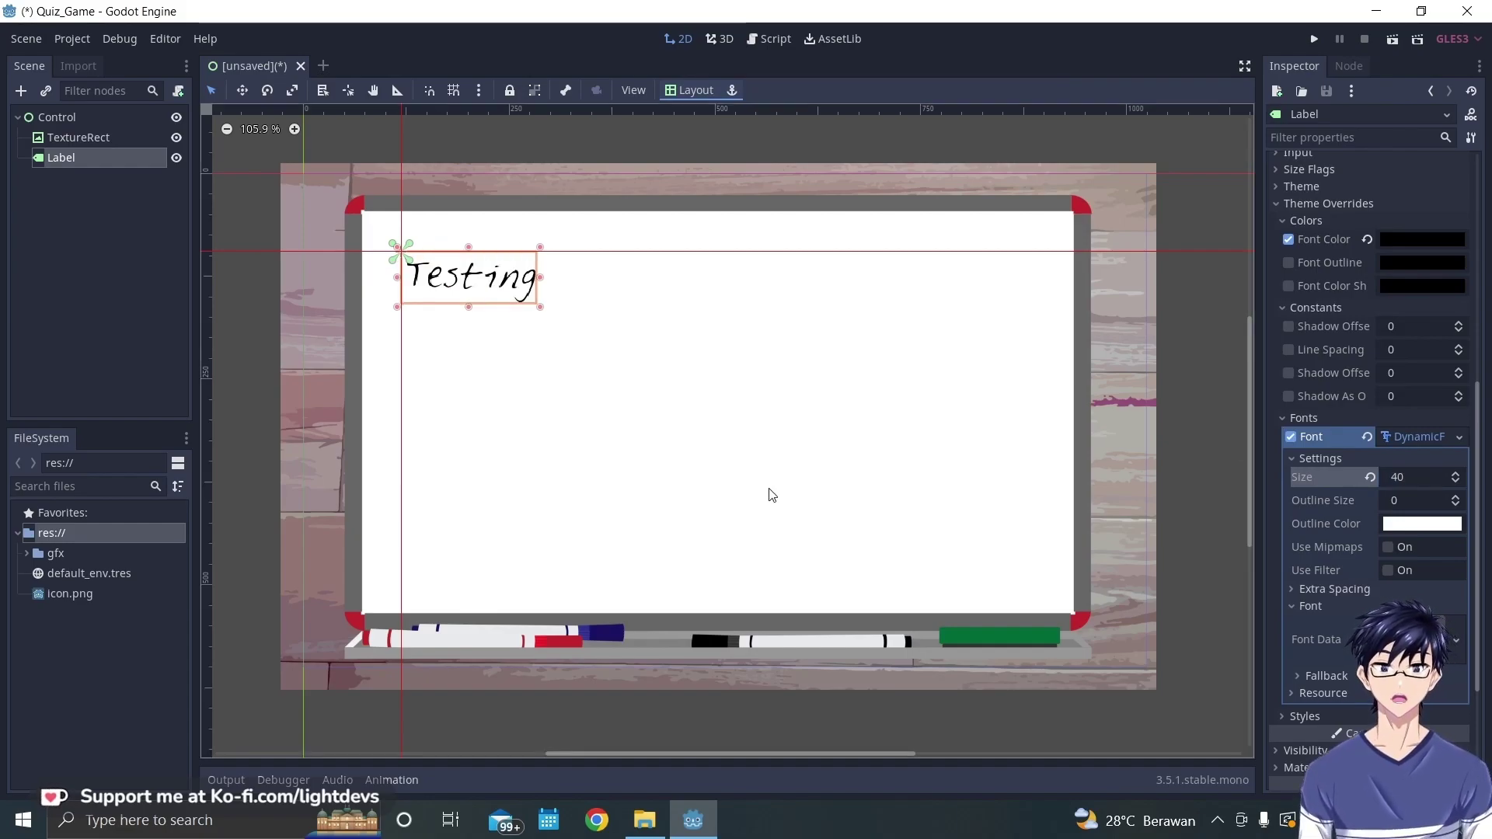
{"action": "left_click", "coordinate": [595, 336]}
{"action": "left_click", "coordinate": [497, 268]}
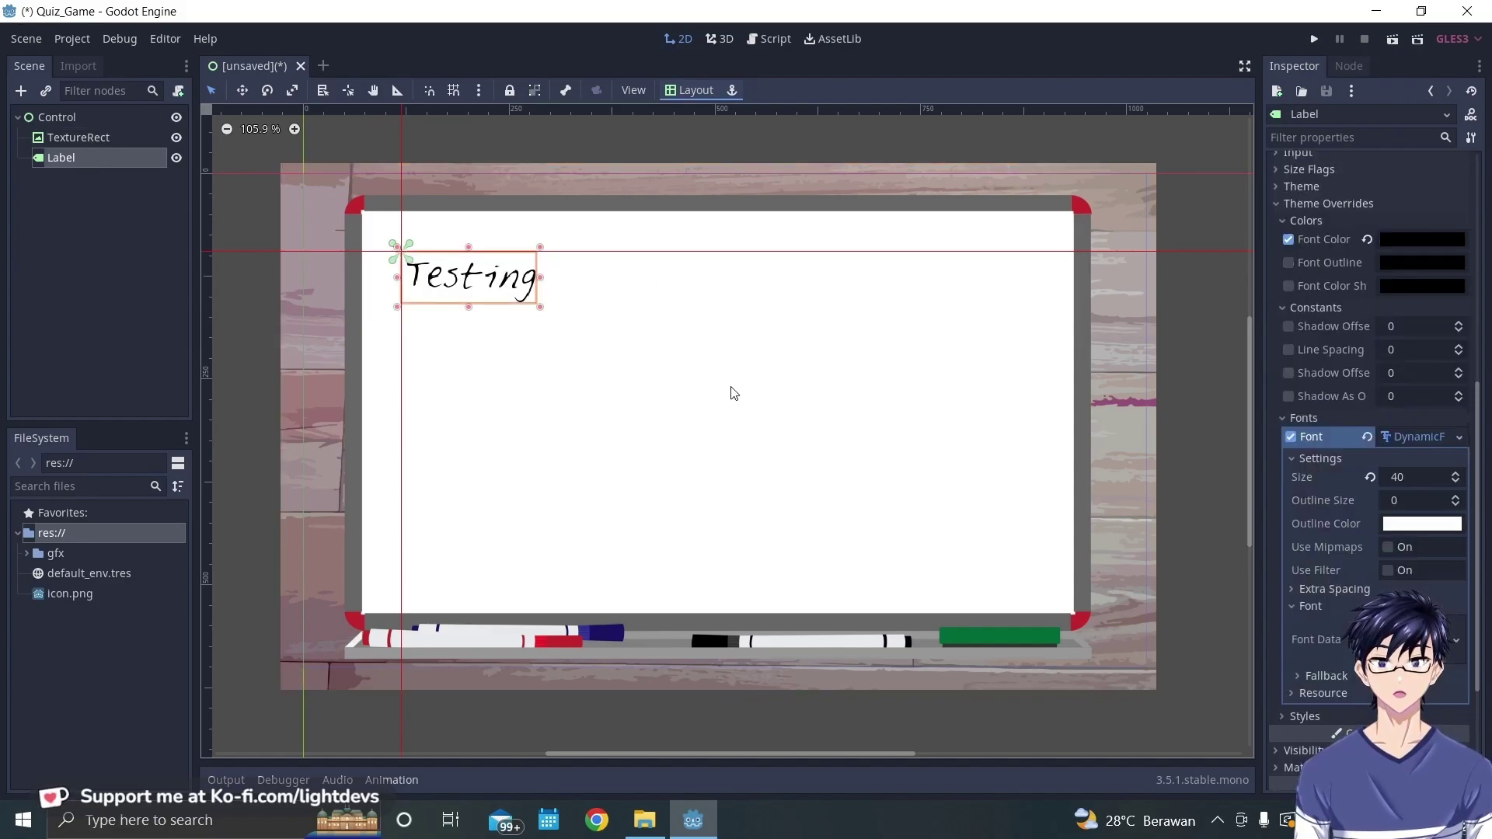
{"action": "scroll", "coordinate": [1300, 368], "scroll_direction": "up", "scroll_amount": 6}
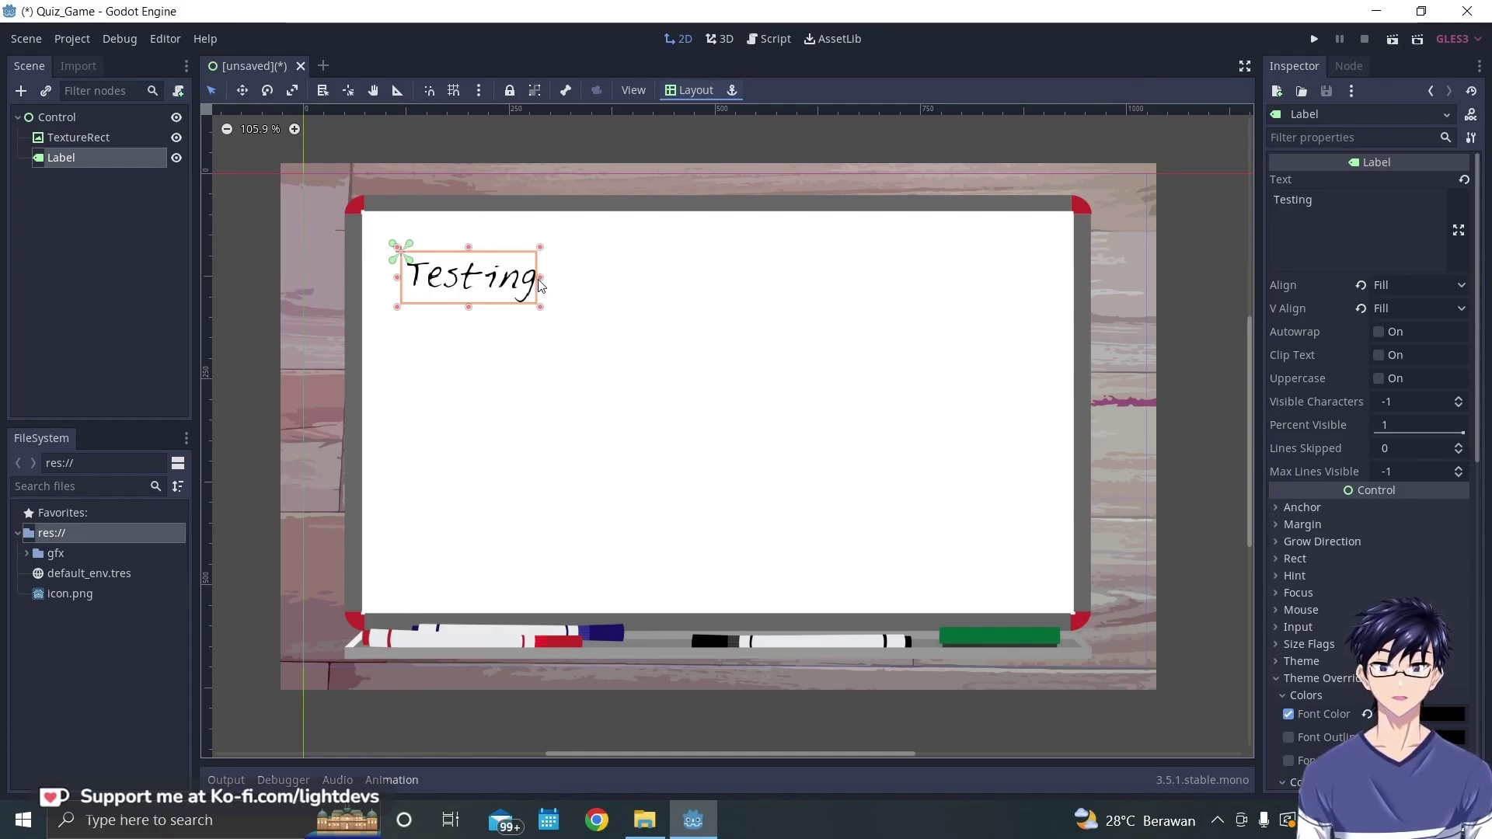
- Stretch the Testing label box across the whiteboard by dragging its right edge
{"action": "left_click_drag", "start_coordinate": [556, 279], "coordinate": [1017, 292]}
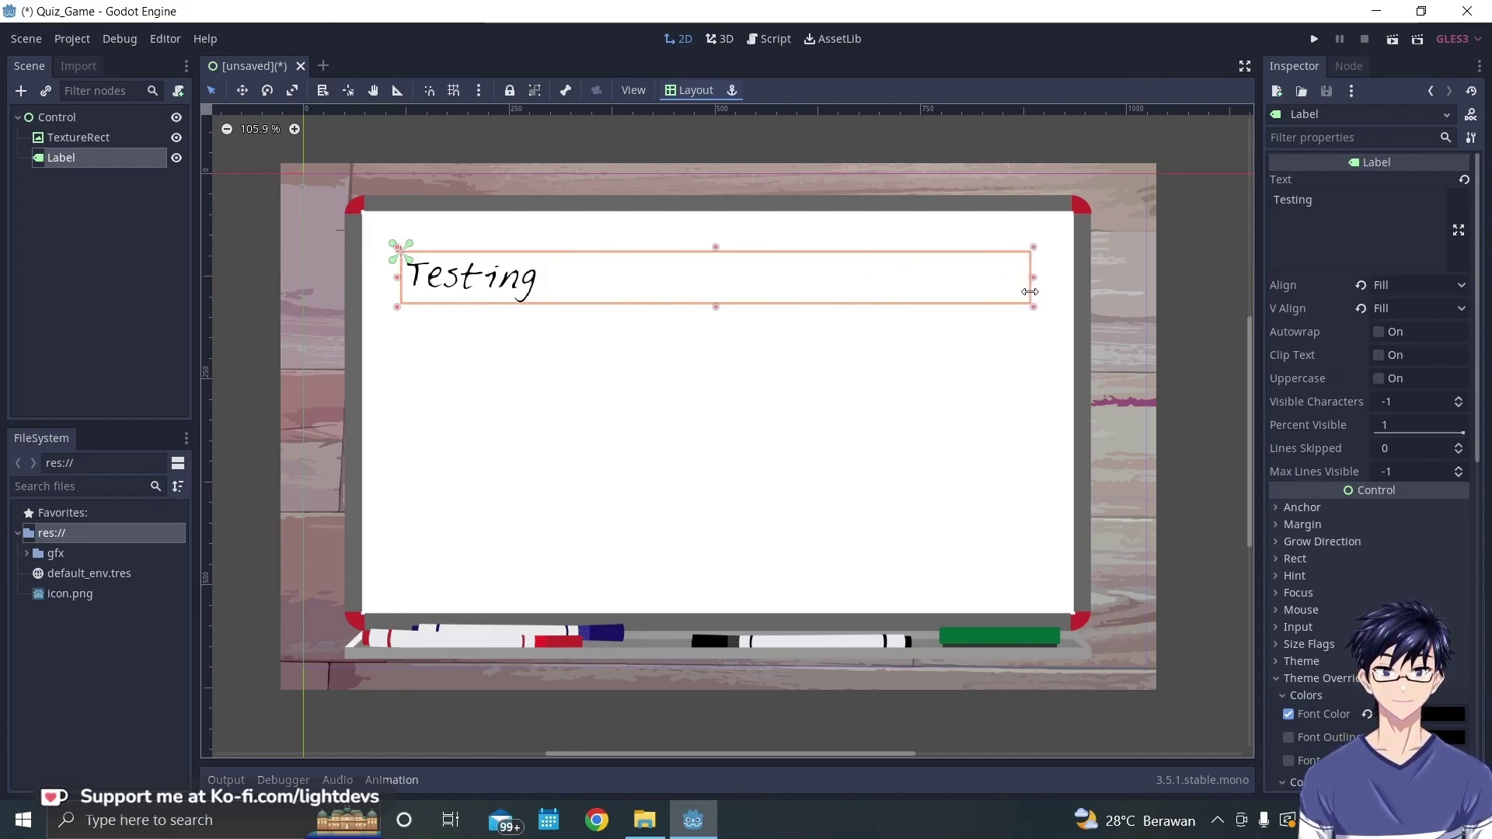
{"action": "left_click", "coordinate": [1021, 368]}
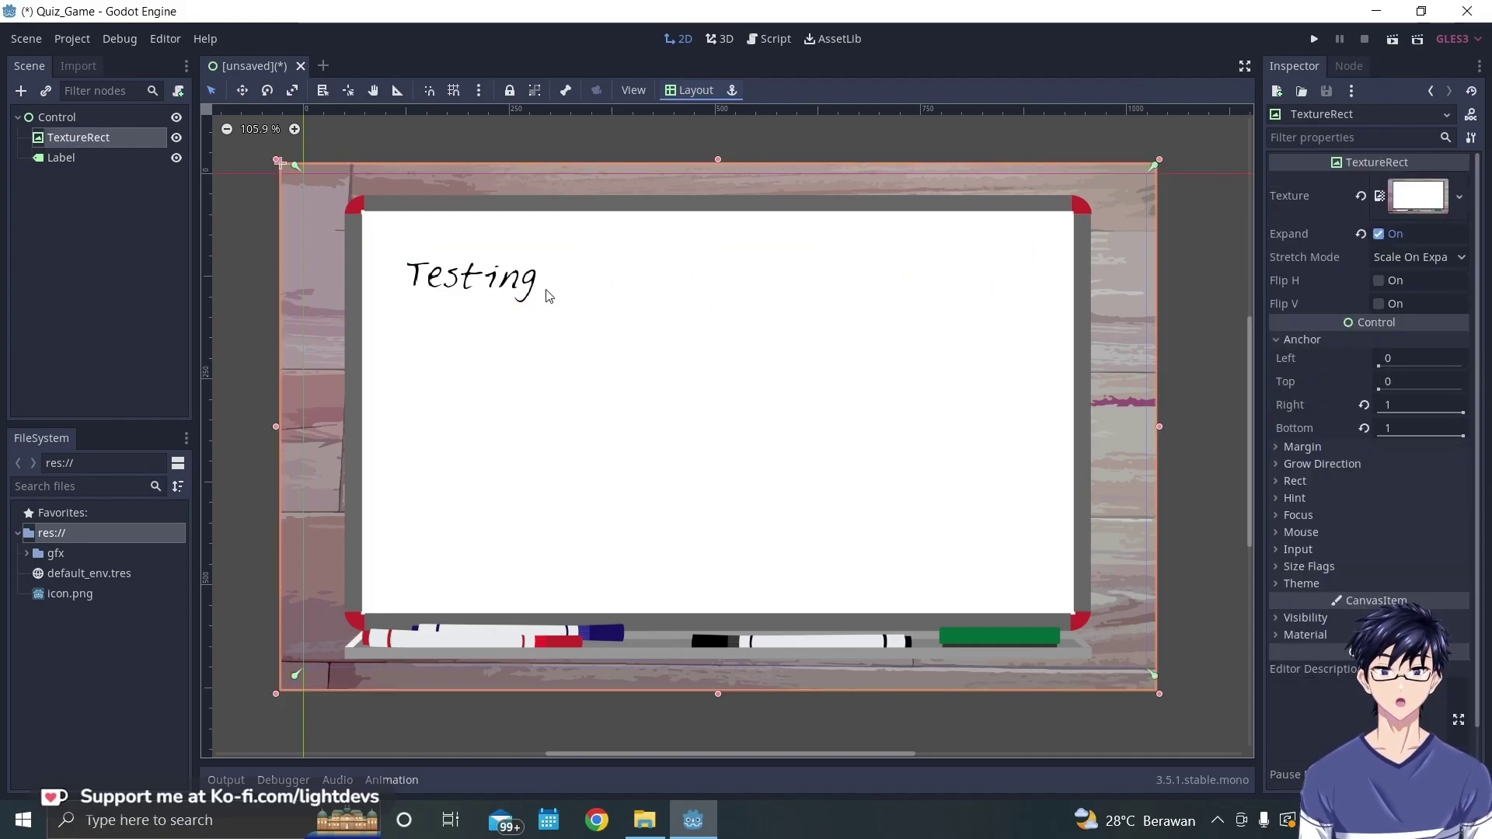
{"action": "left_click", "coordinate": [693, 282]}
- Enable Autowrap on the label, testing wrapping with long gibberish text in the Text box
{"action": "left_click", "coordinate": [1360, 213]}
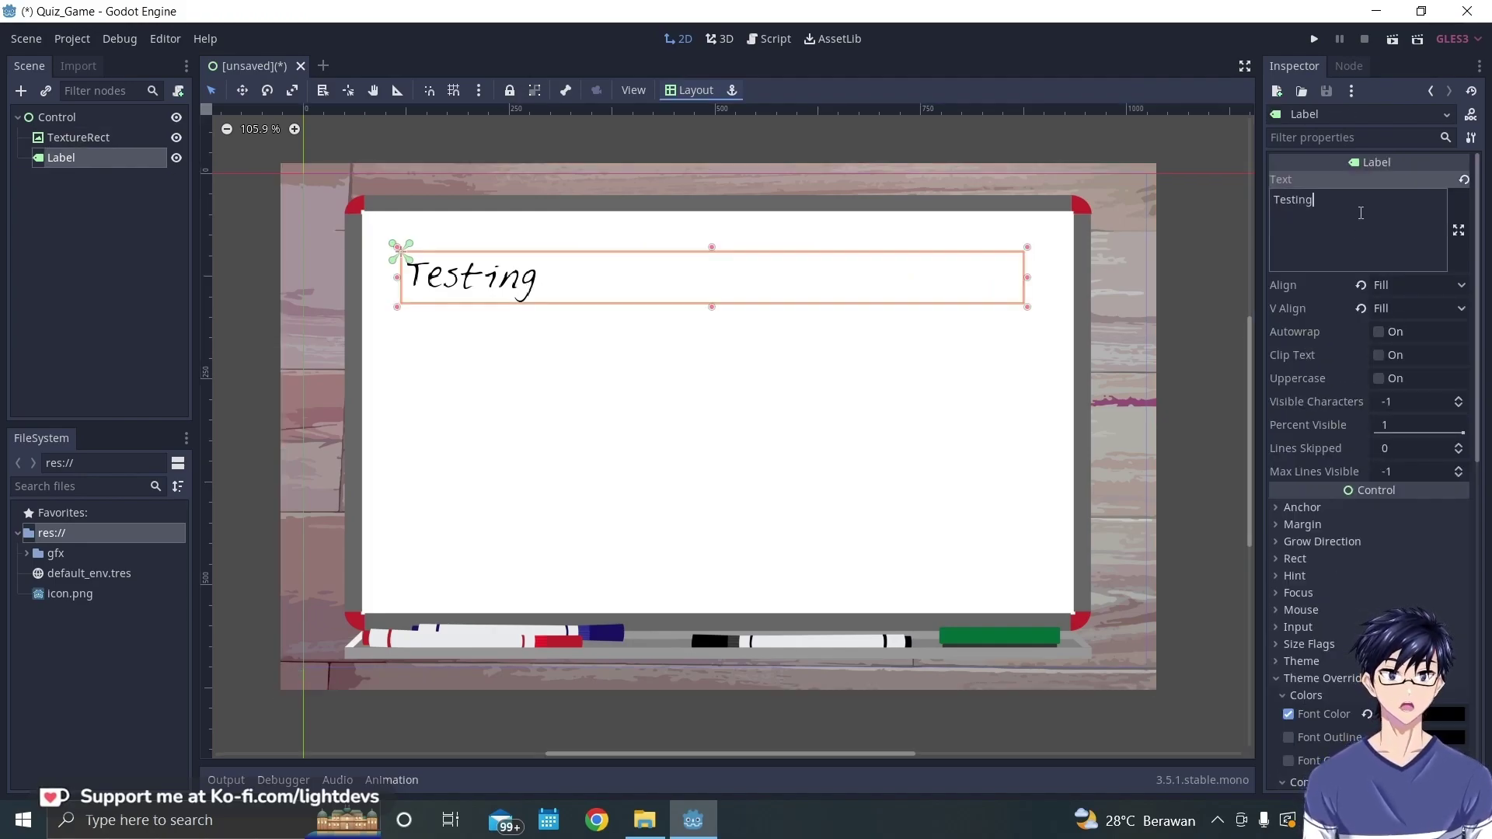
{"action": "type", "text": "alksdfjlaksjdflkaj"}
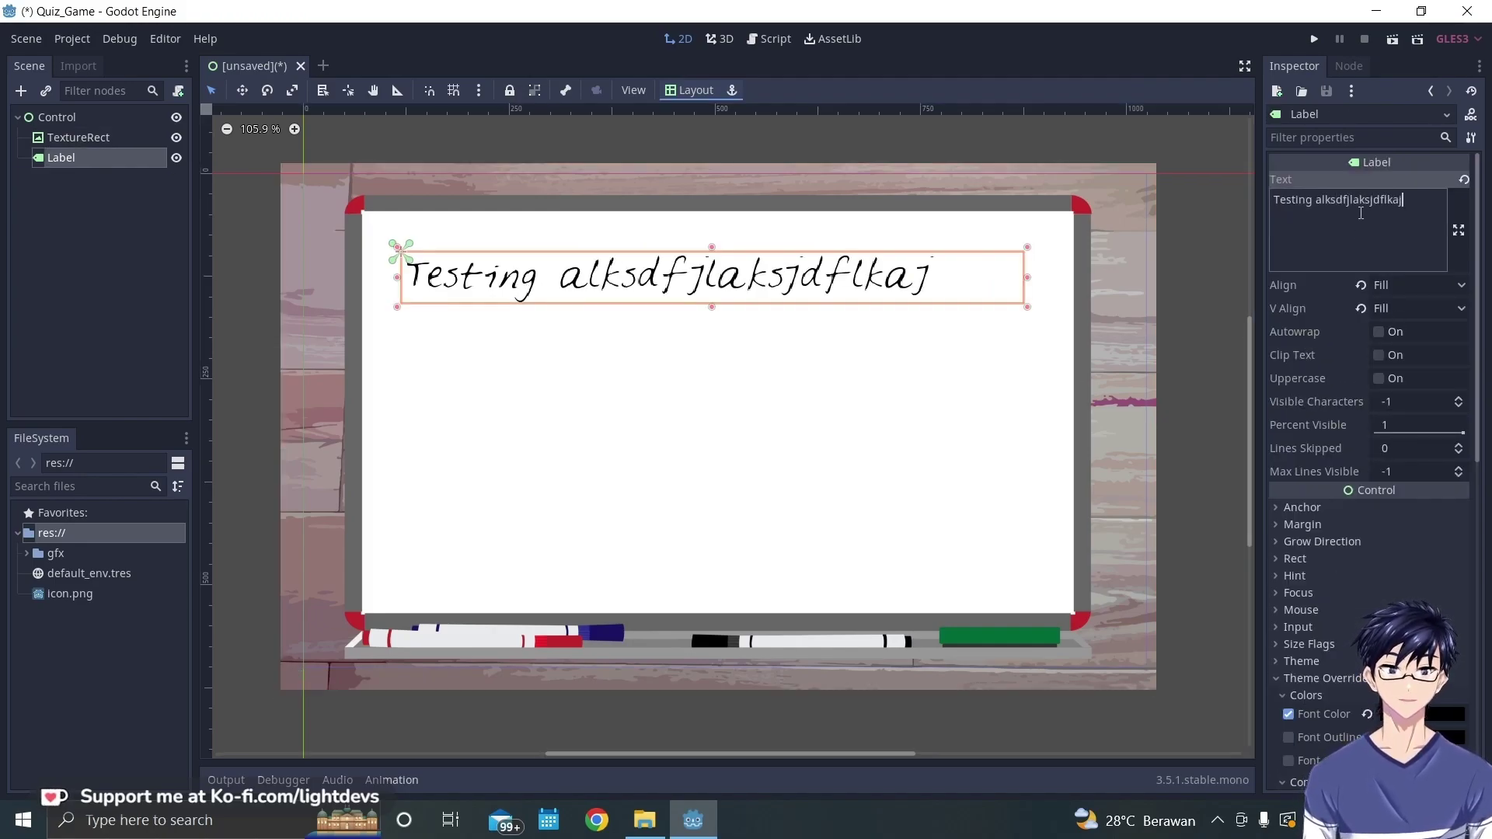
{"action": "type", "text": "slkjlaksjdflkasjdfkljaslkdfjlkasdfjkj"}
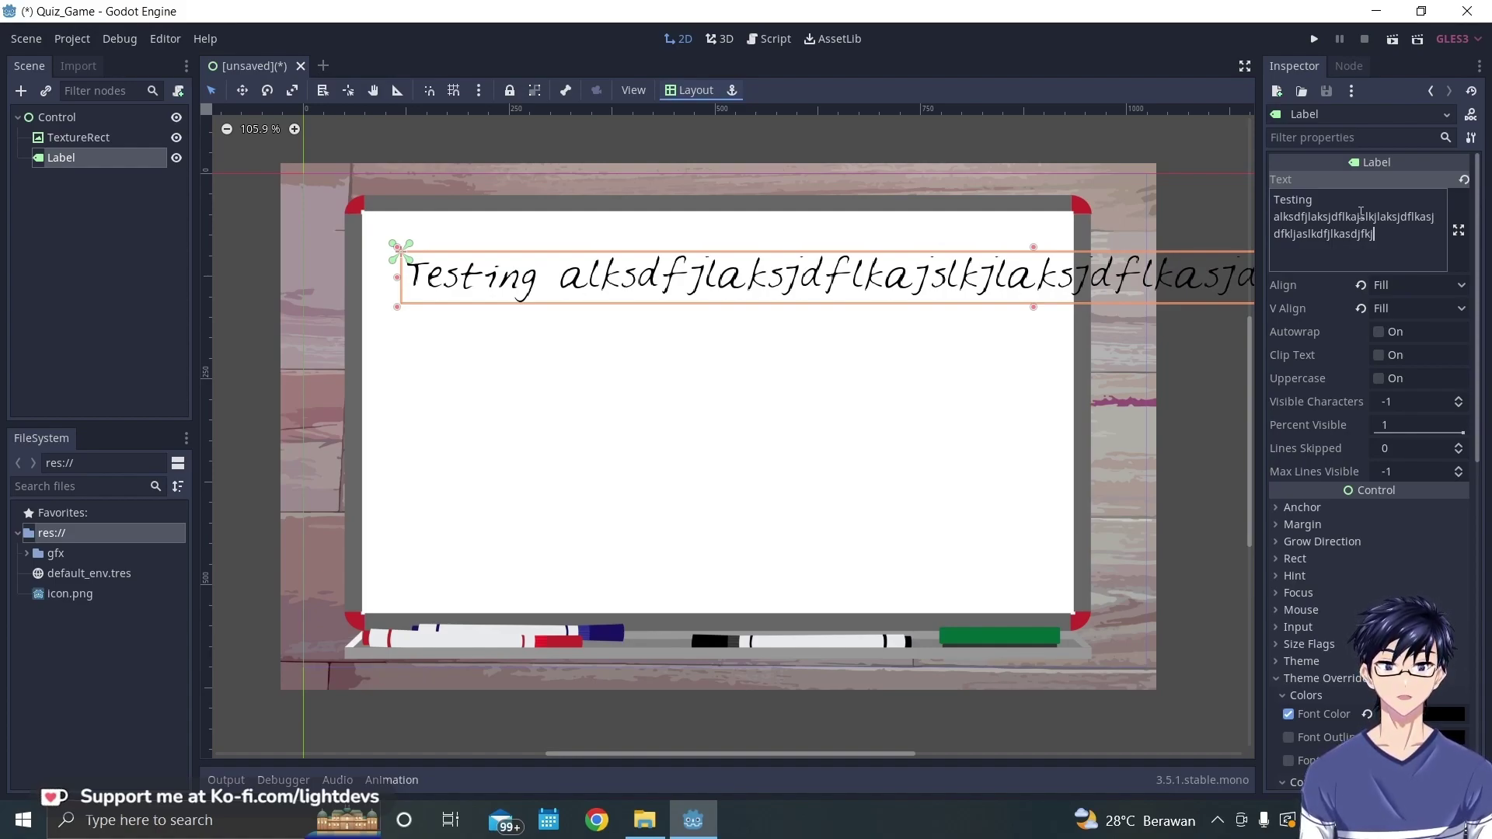
{"action": "key", "text": "ctrl+a"}
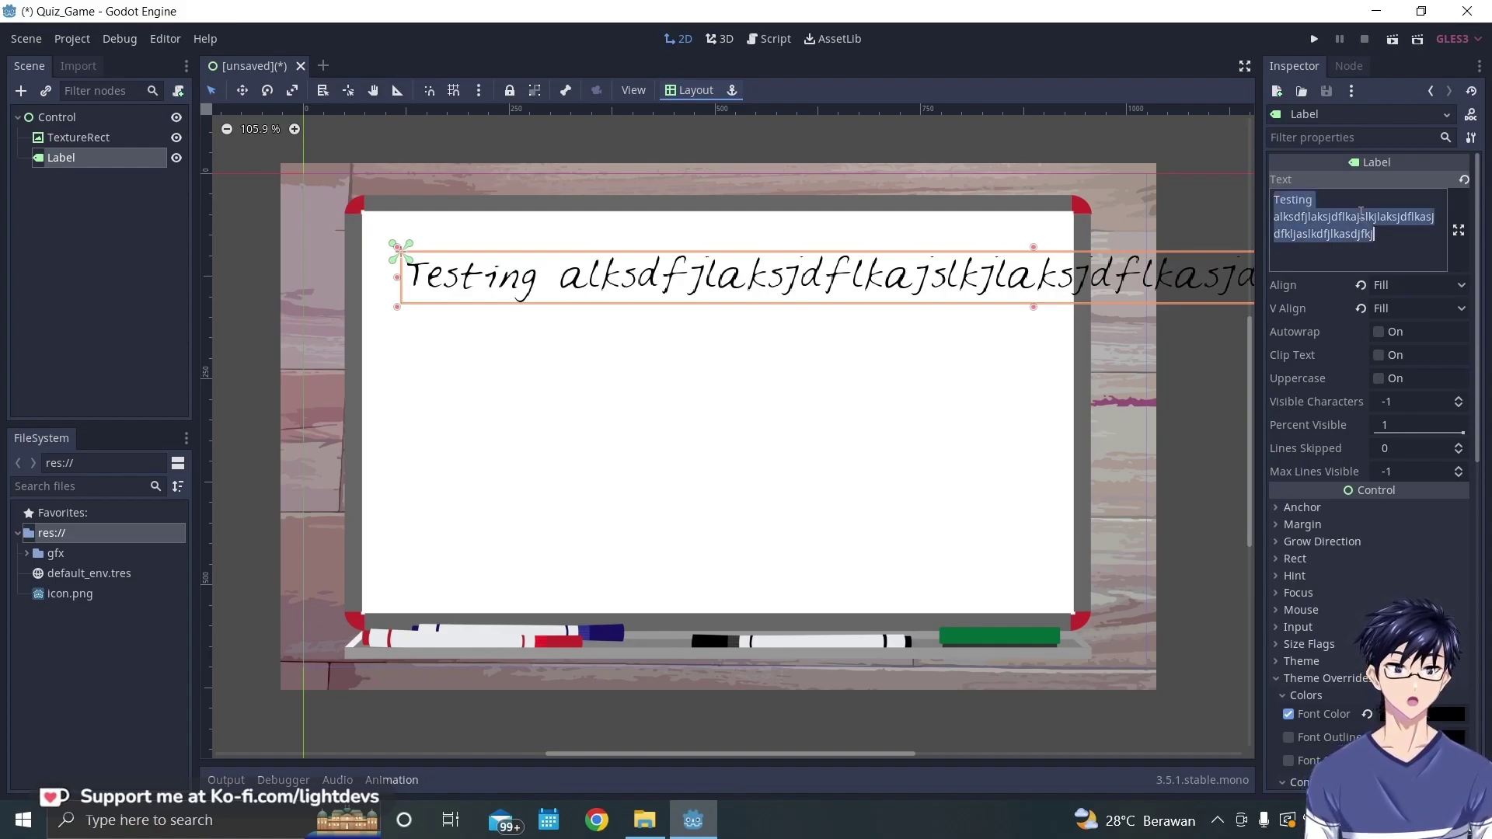
{"action": "type", "text": "Testing"}
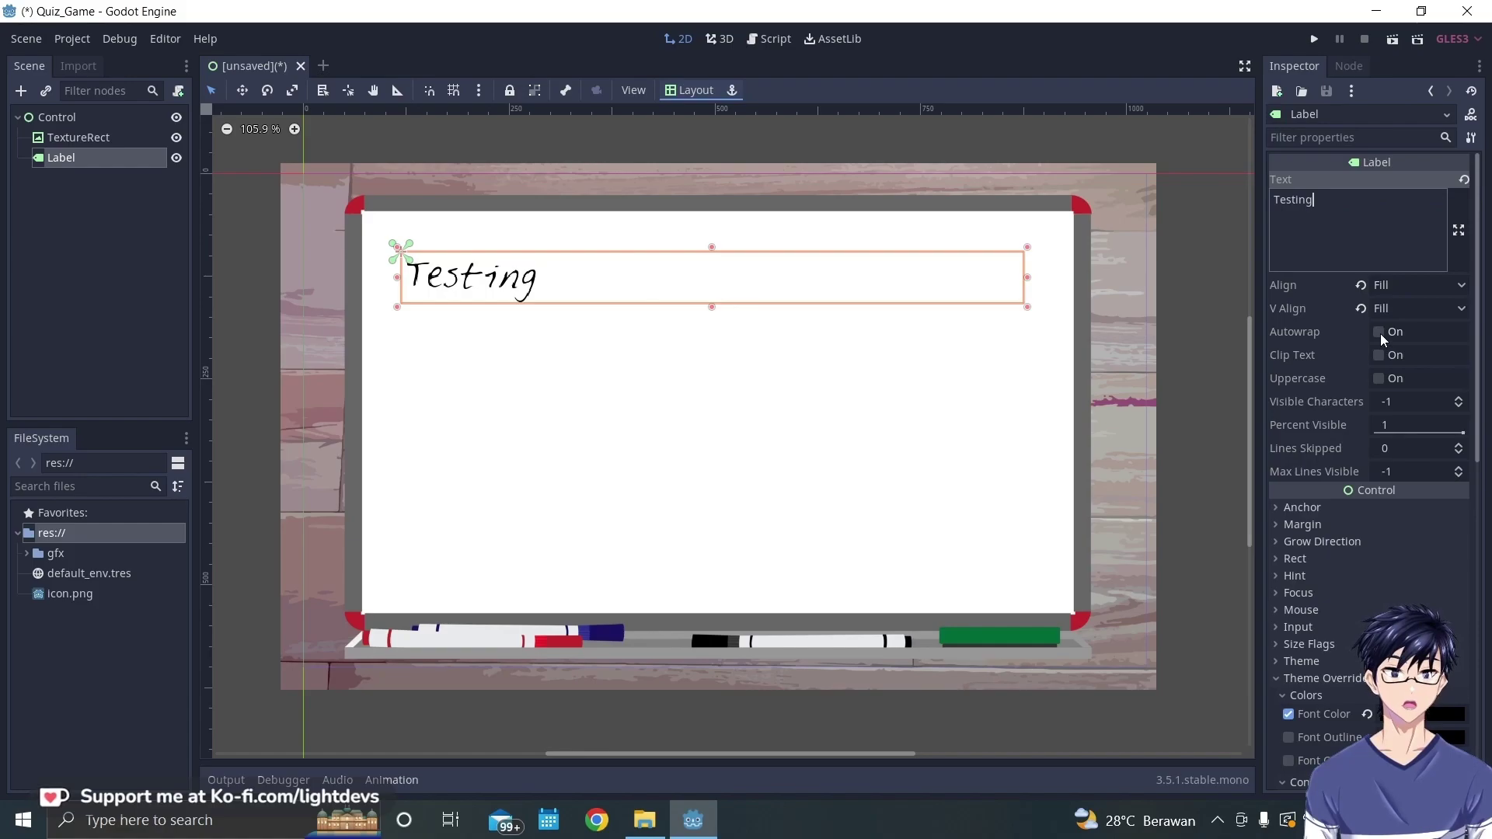
{"action": "left_click", "coordinate": [1379, 332]}
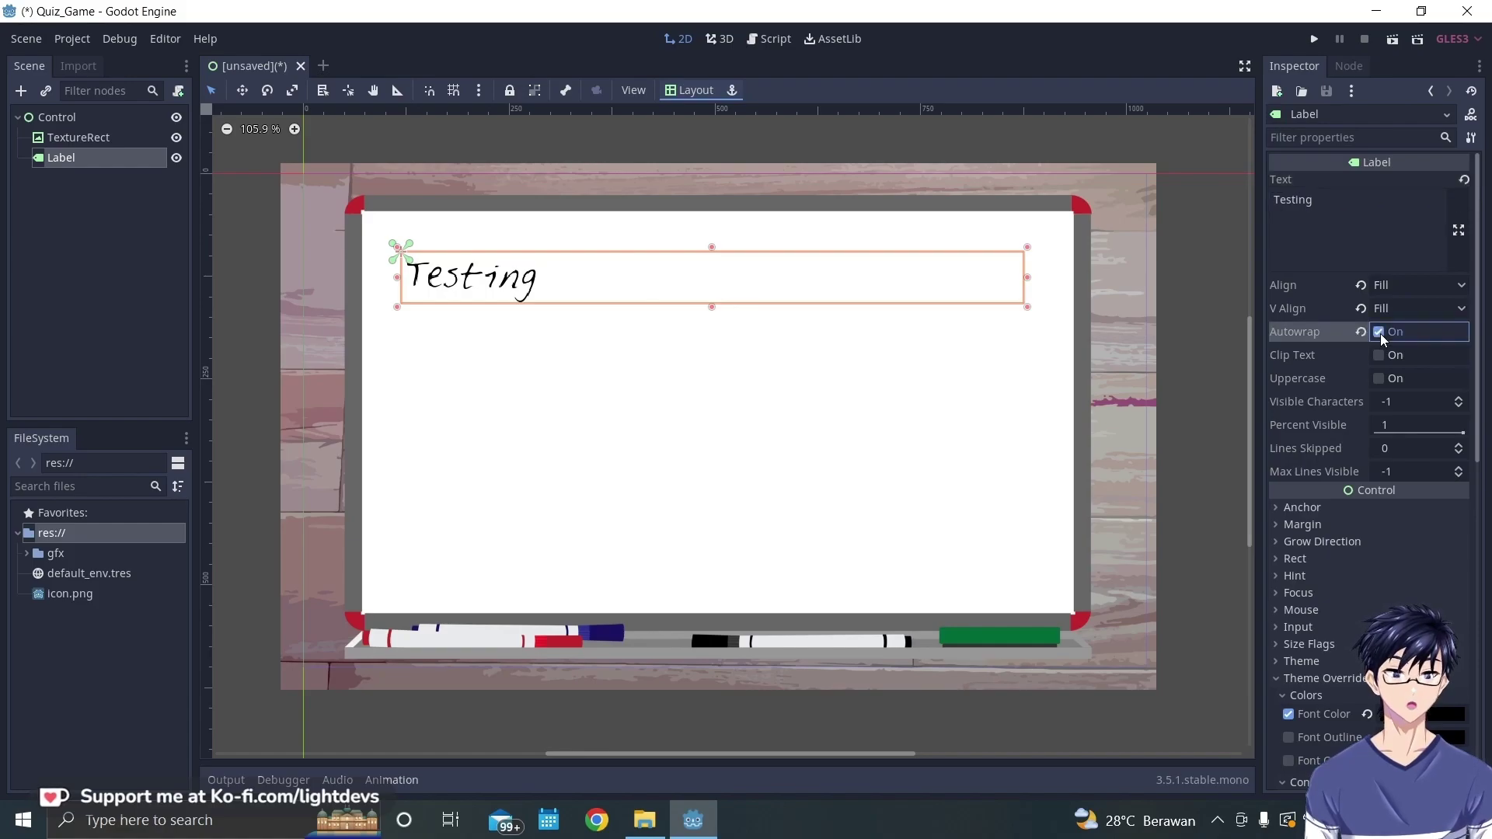
{"action": "left_click", "coordinate": [1343, 202]}
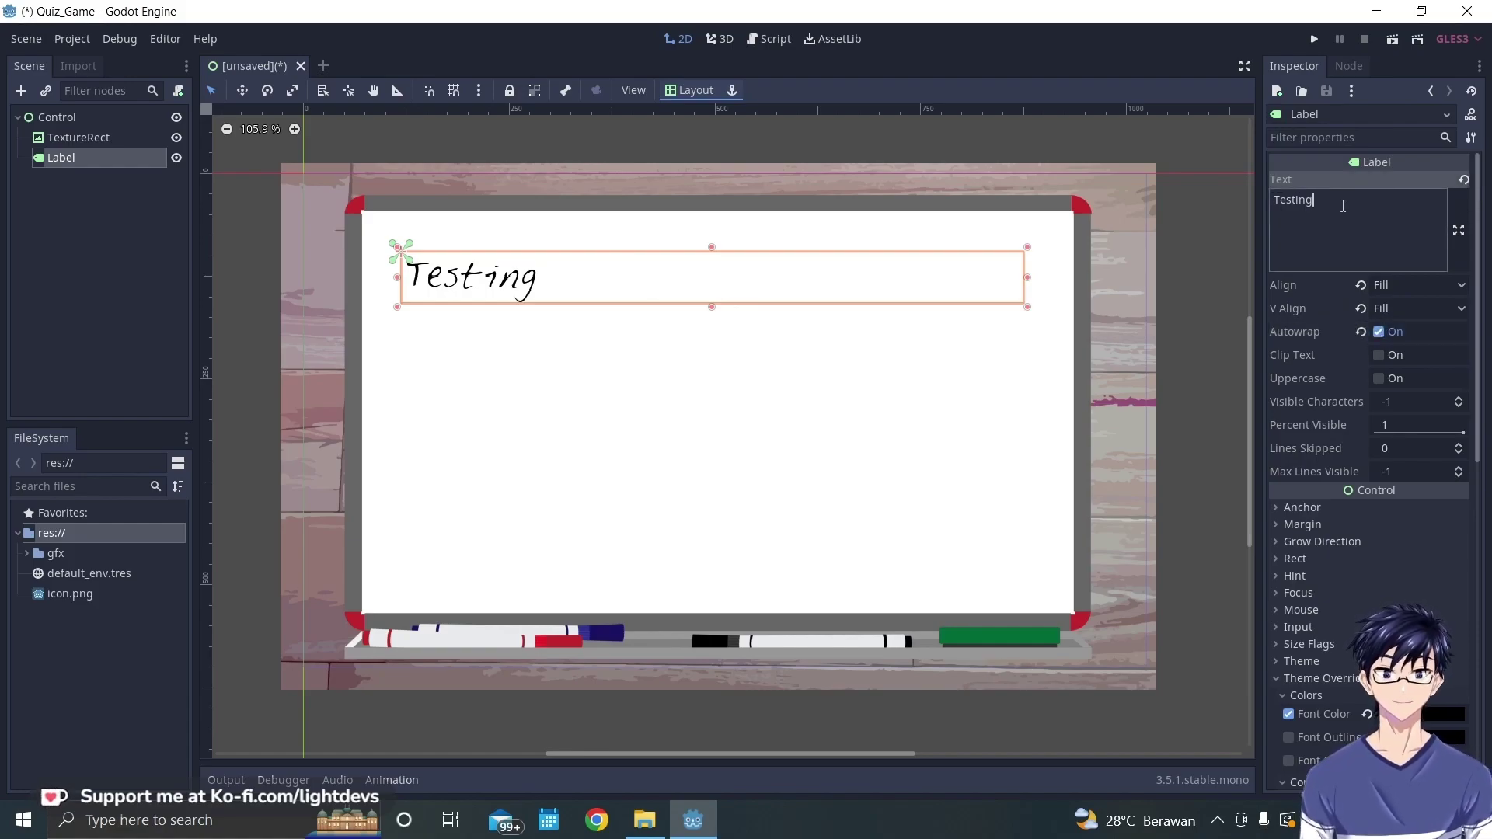
{"action": "type", "text": "alskdfjlaksjdflkajslkdjflkwjlkfjweoifjwoeij"}
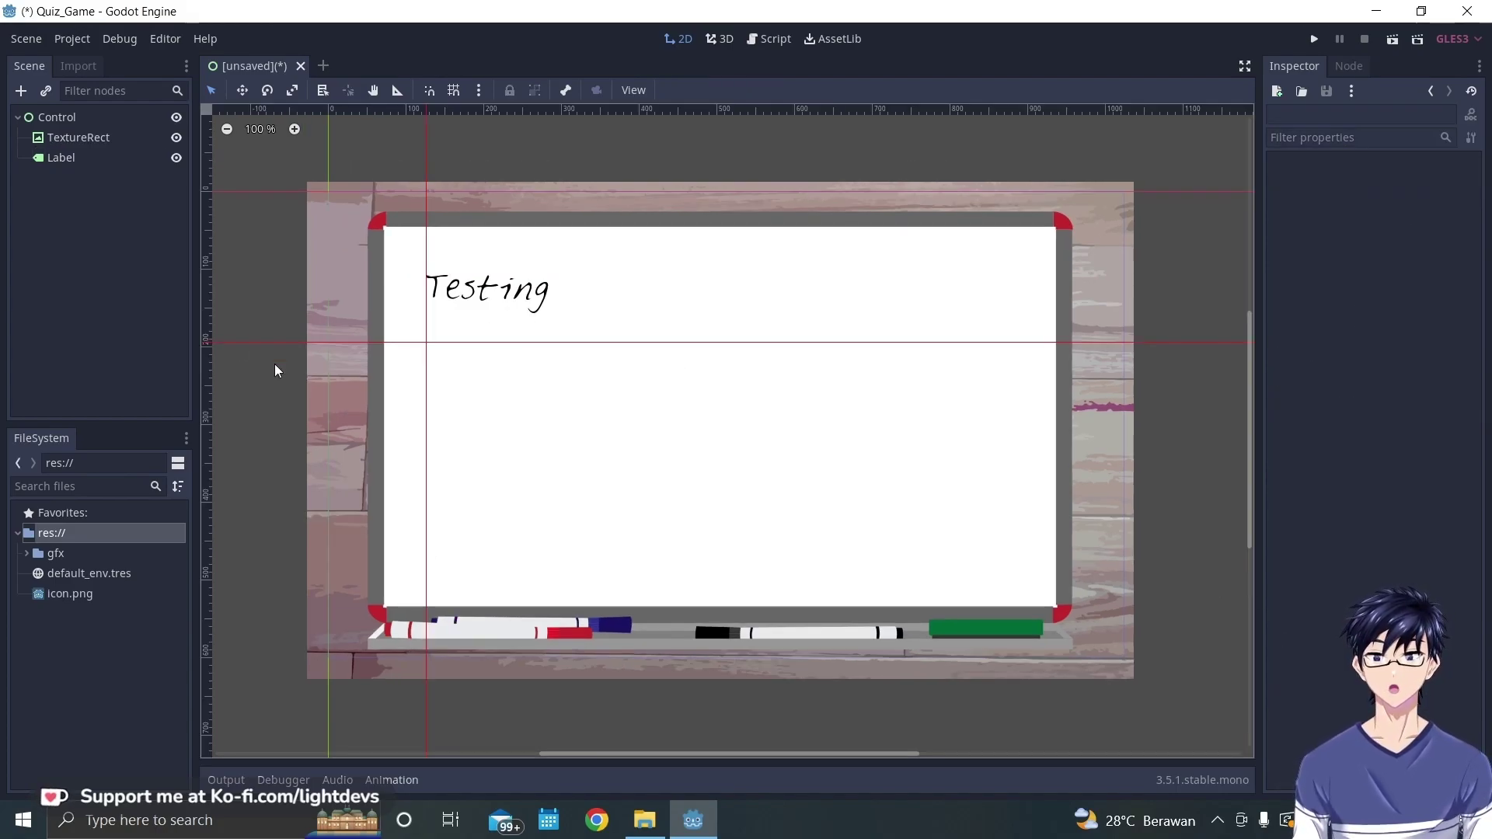
- Add an ItemList node to the scene
{"action": "left_click", "coordinate": [21, 91]}
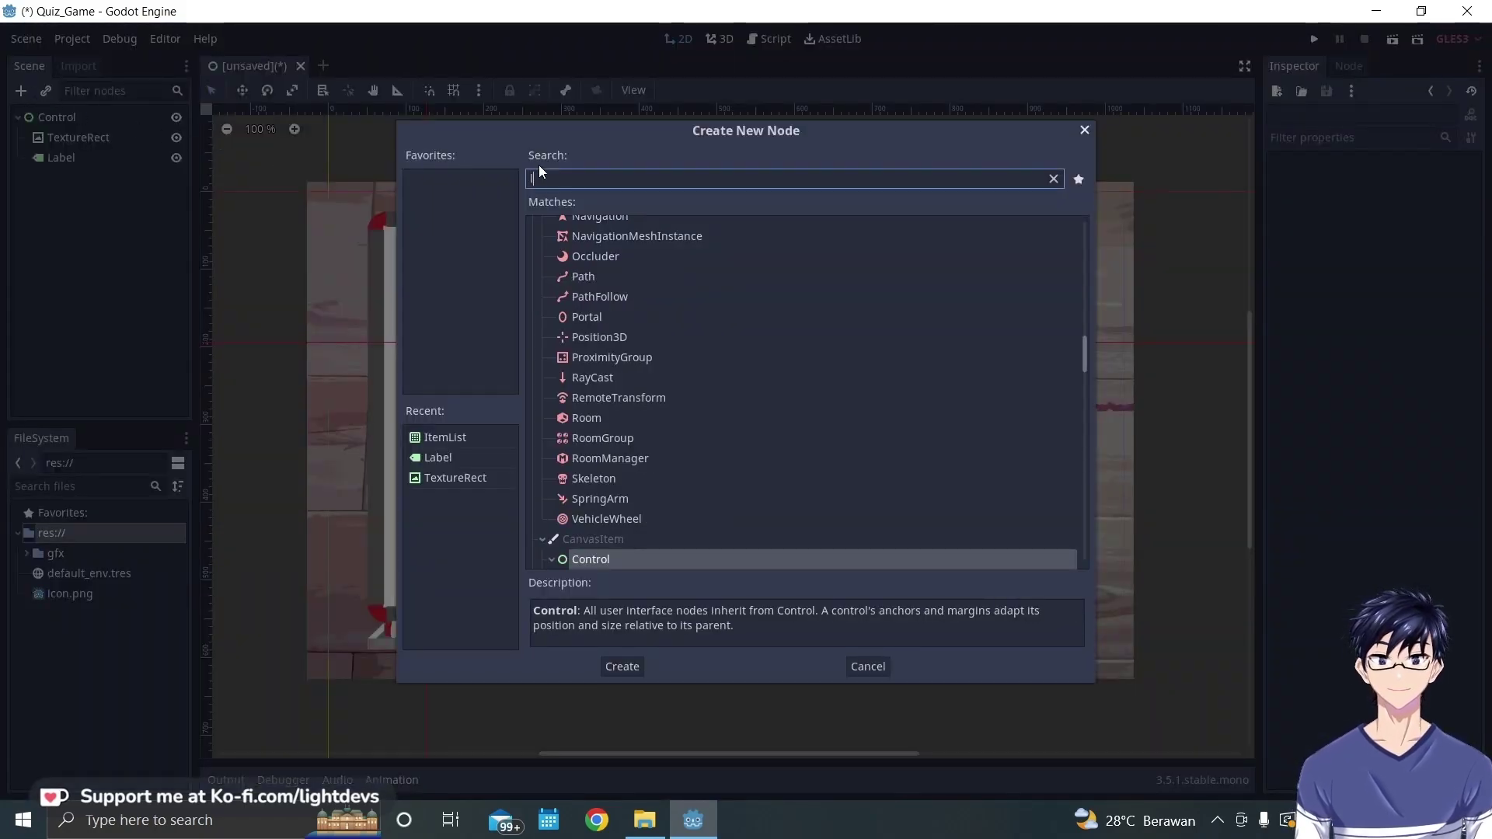
{"action": "type", "text": "list"}
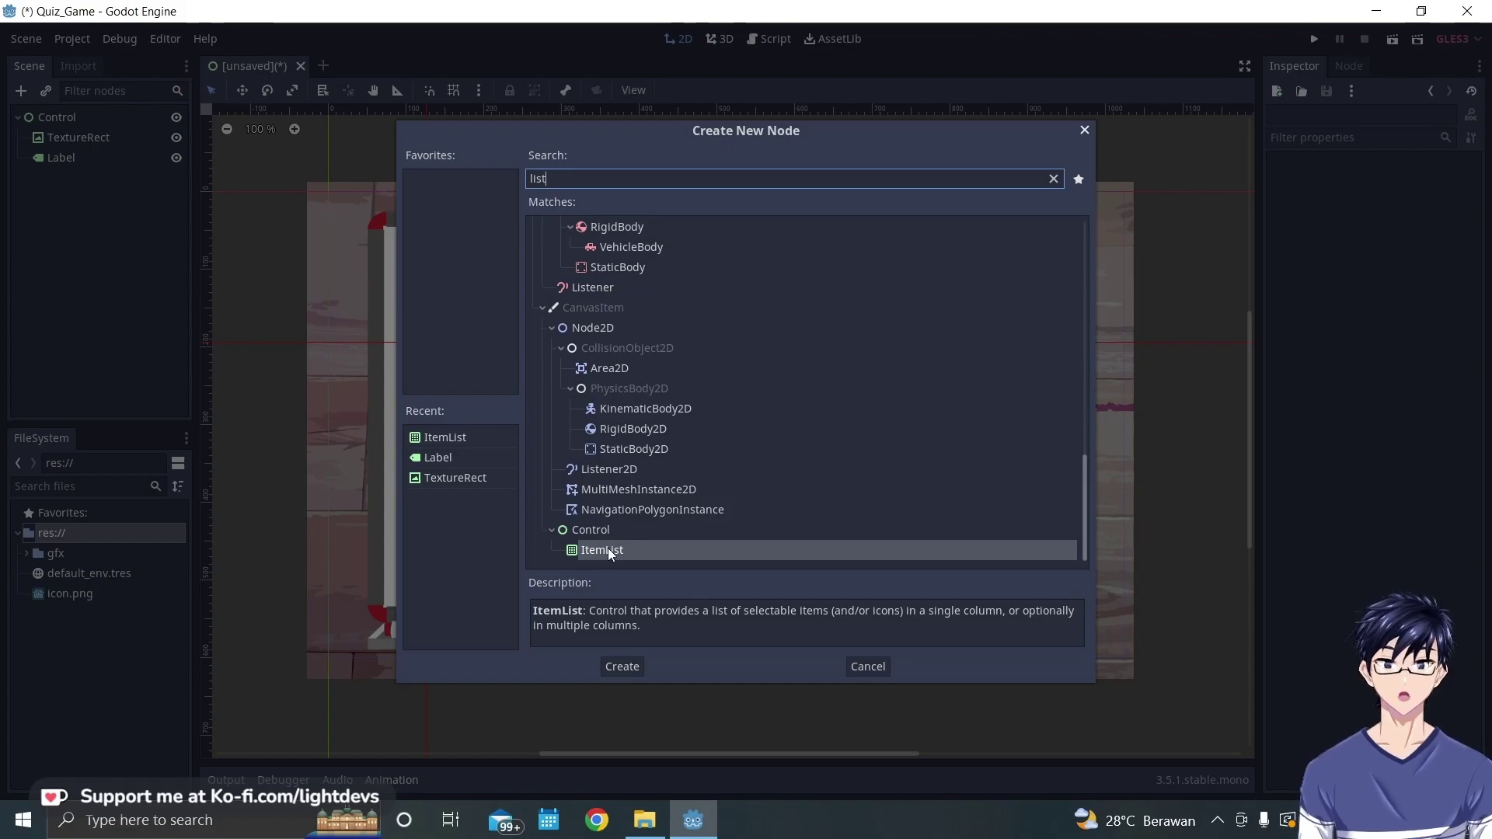
{"action": "left_click", "coordinate": [623, 662]}
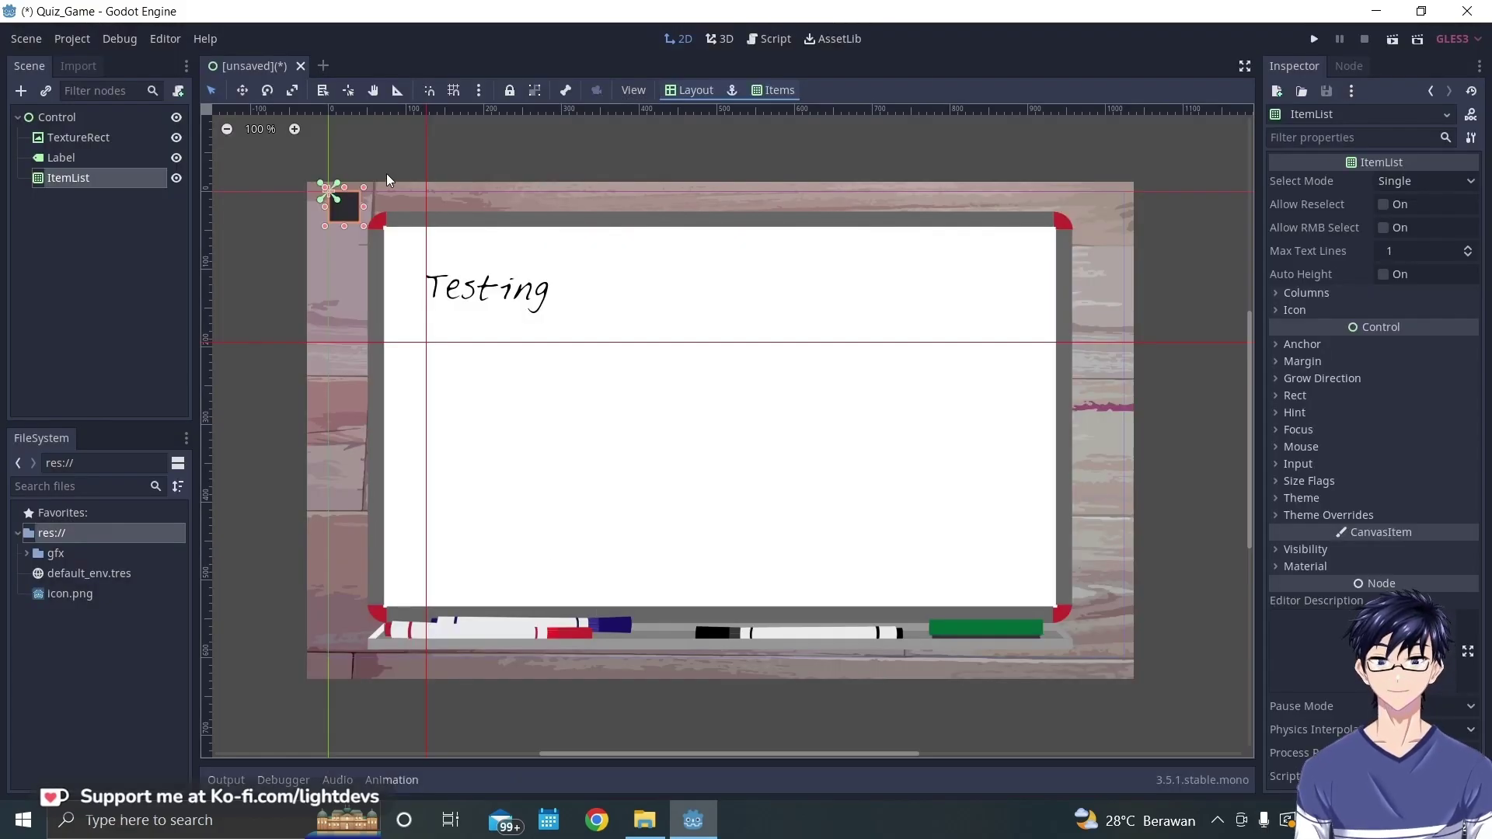
- Place the ItemList below Testing, anchor it at its top-left corner and widen it
{"action": "left_click_drag", "start_coordinate": [346, 217], "coordinate": [452, 351]}
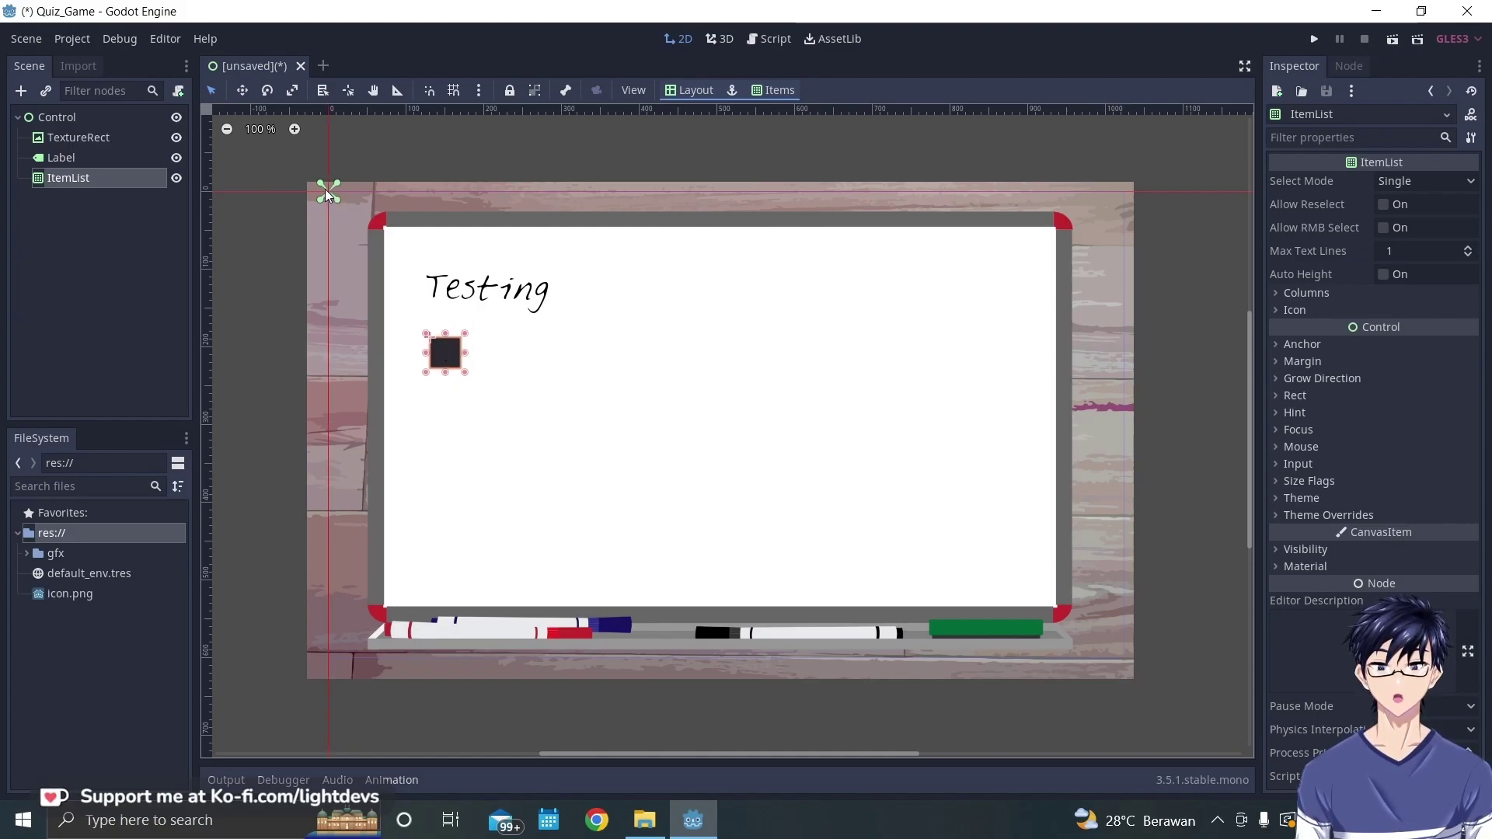
{"action": "left_click_drag", "start_coordinate": [329, 199], "coordinate": [429, 344]}
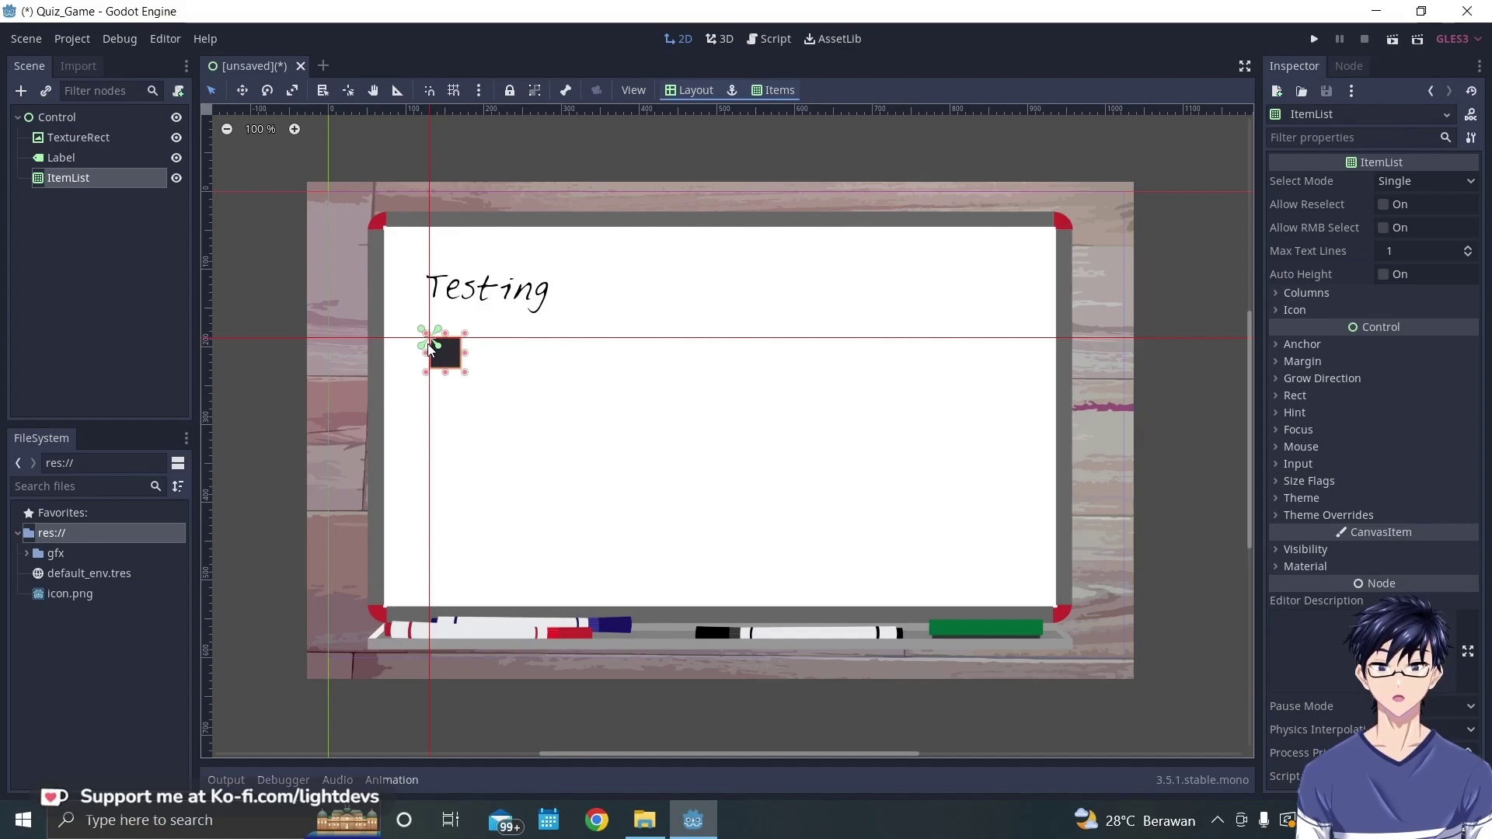
{"action": "left_click", "coordinate": [505, 375]}
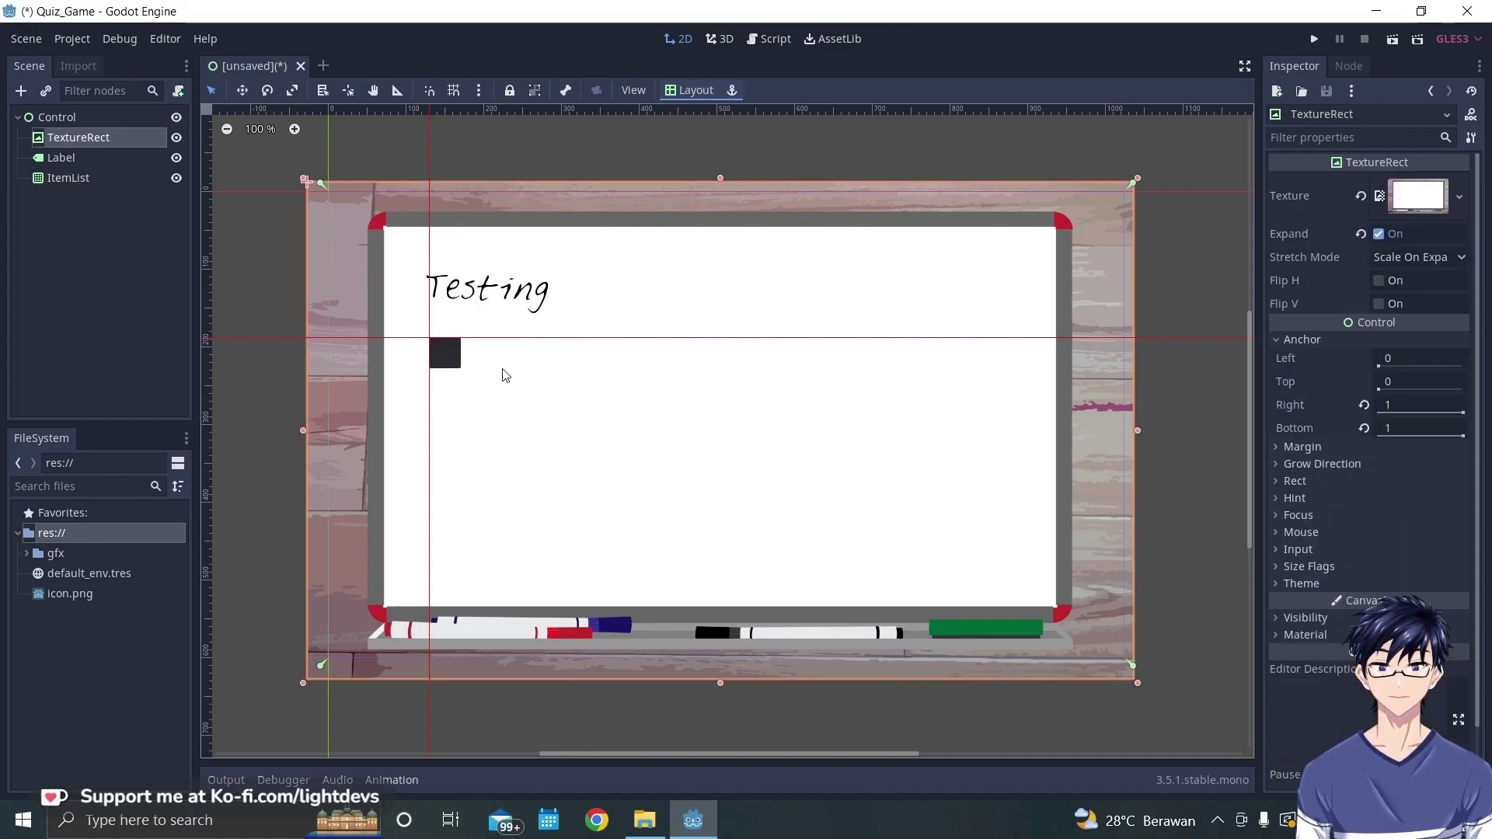
{"action": "left_click", "coordinate": [450, 357]}
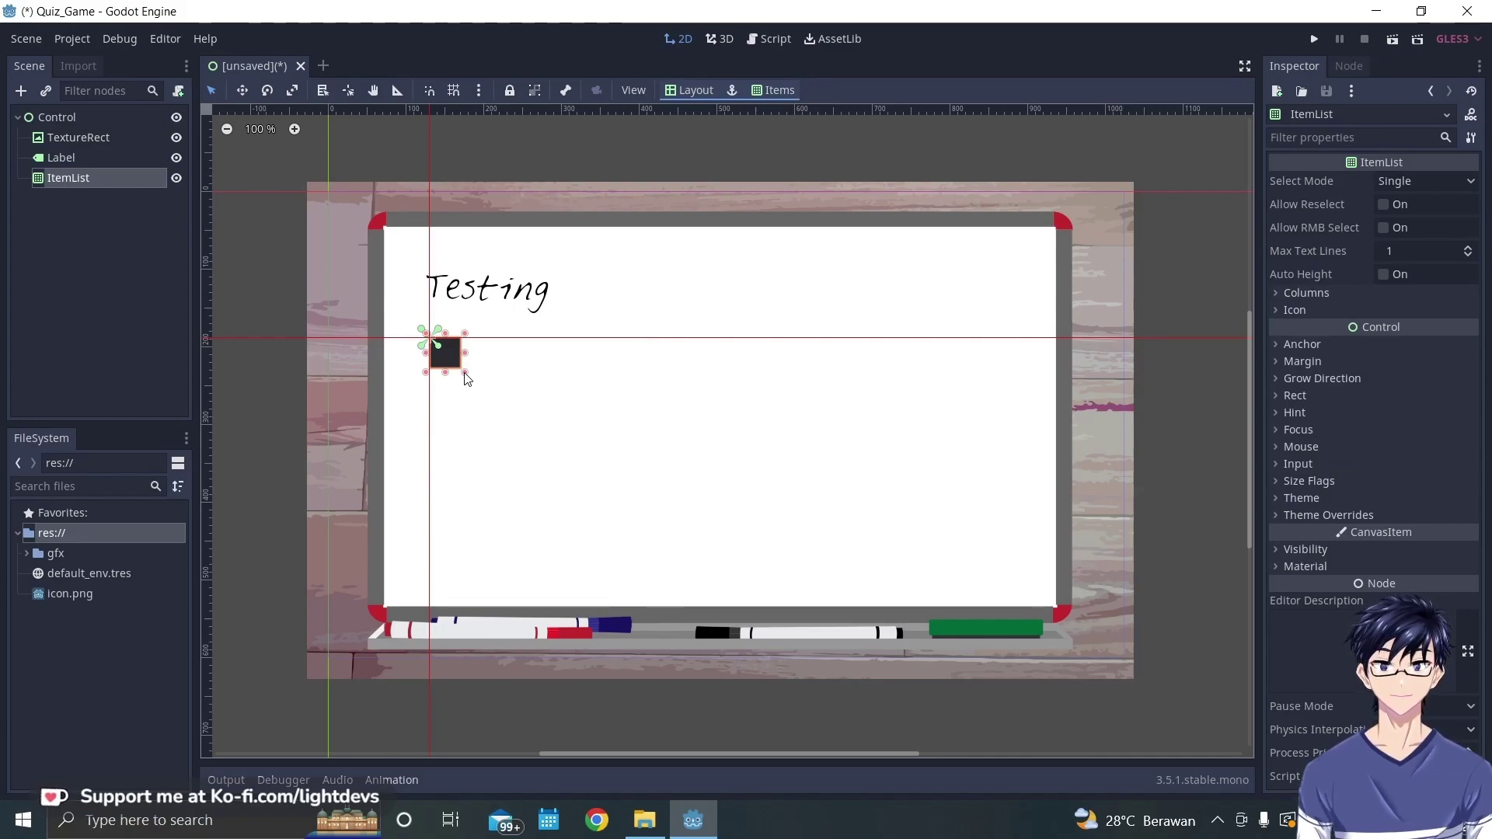
{"action": "left_click_drag", "start_coordinate": [466, 361], "coordinate": [799, 369]}
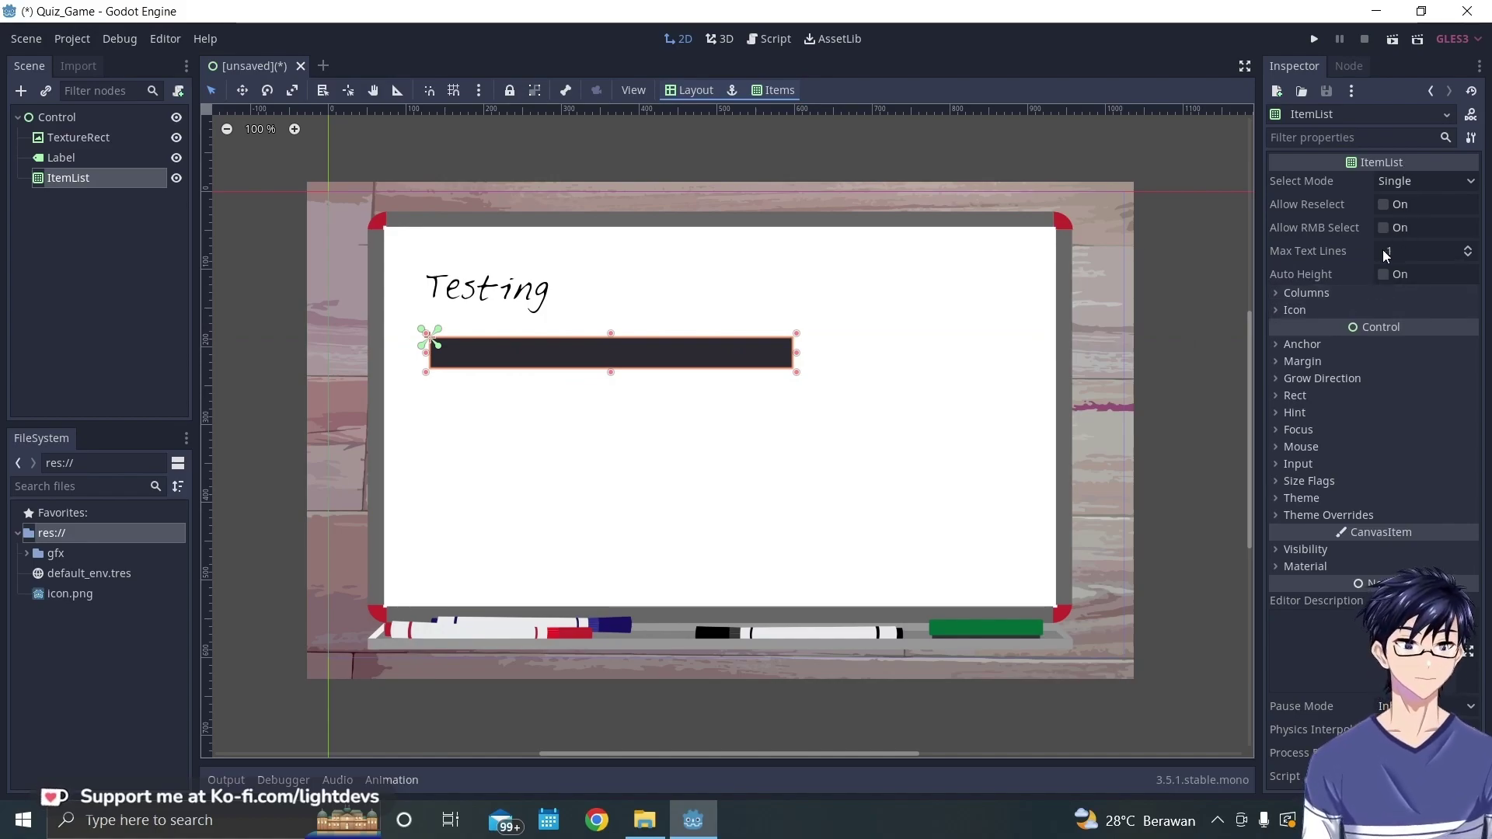
- Try Anchor Right 1, undo it, and widen the ItemList toward the whiteboard's right side instead
{"action": "left_click", "coordinate": [1278, 344]}
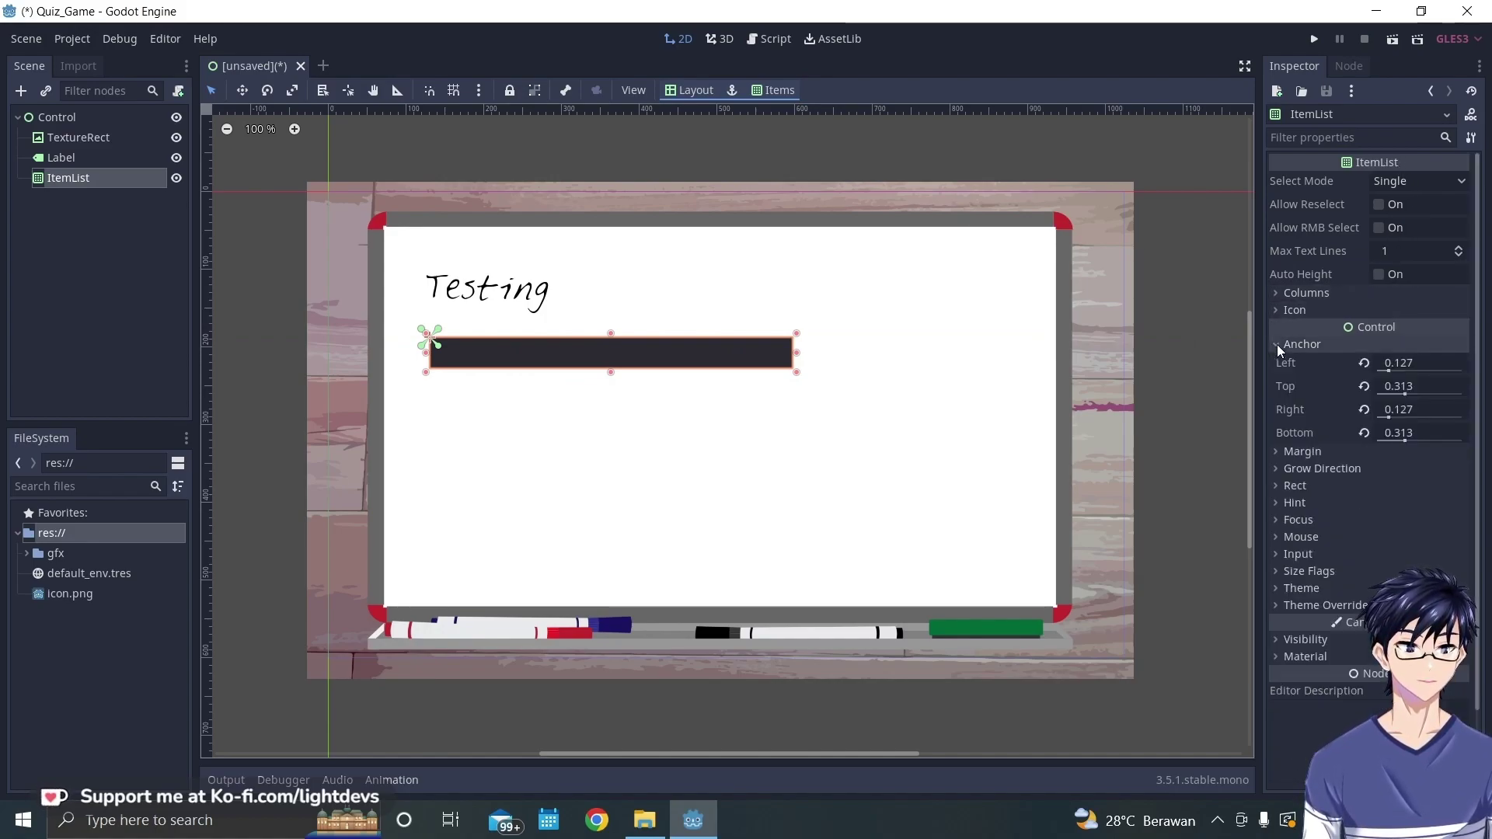
{"action": "left_click", "coordinate": [1420, 412]}
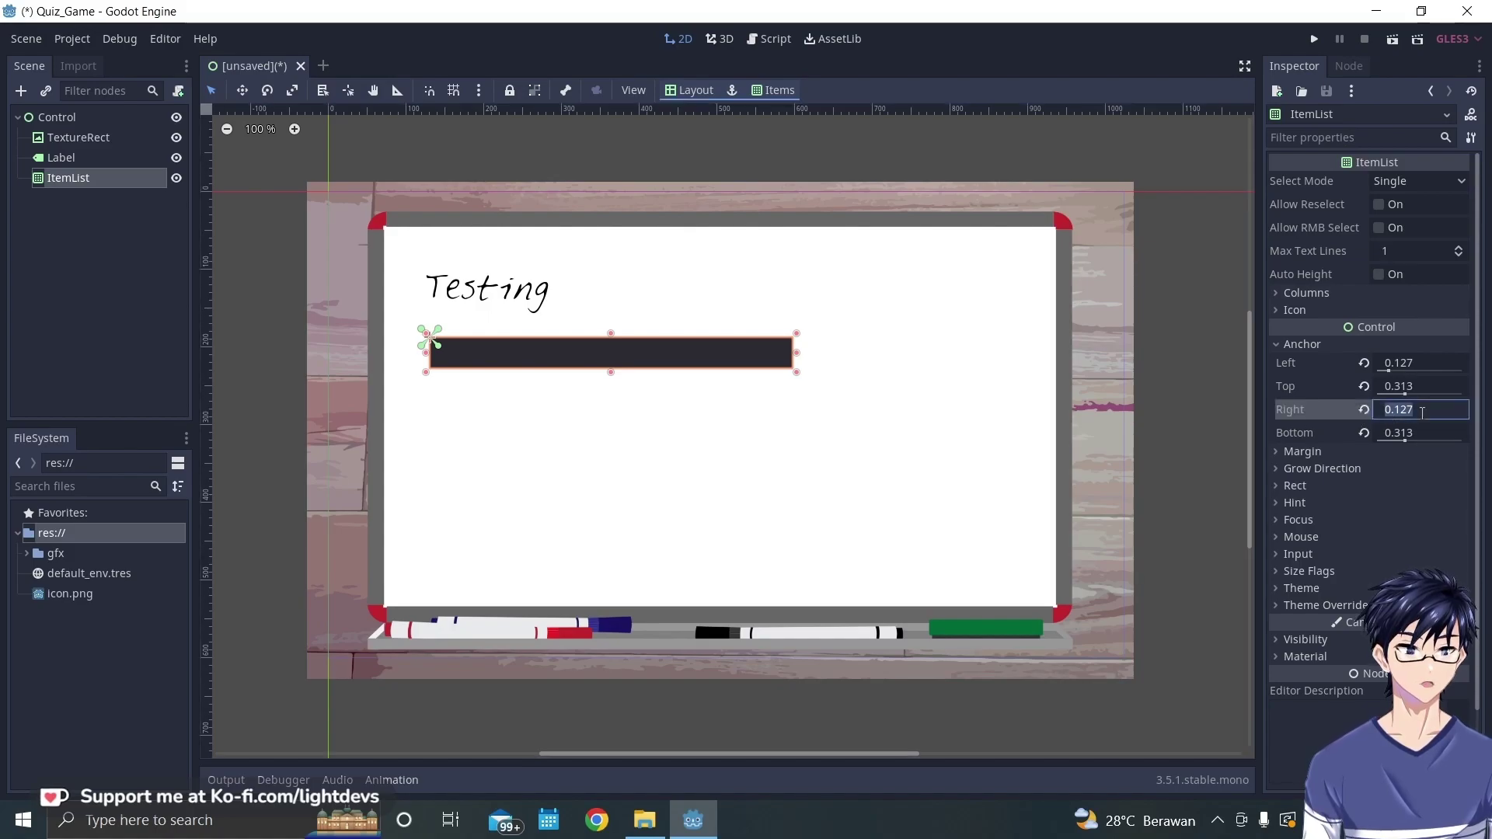
{"action": "type", "text": "1"}
{"action": "left_click", "coordinate": [1030, 439]}
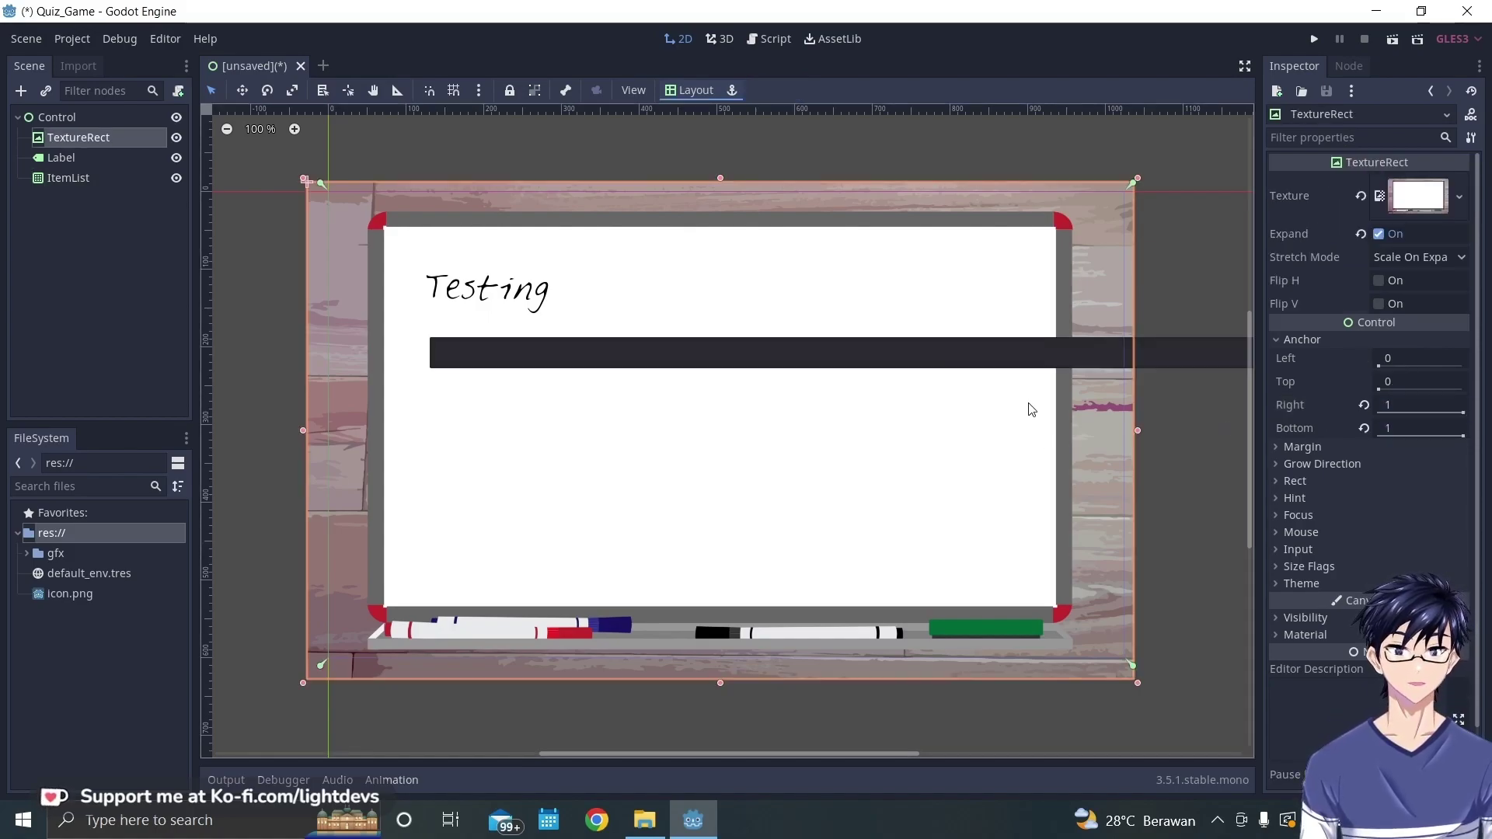
{"action": "key", "text": "ctrl+z"}
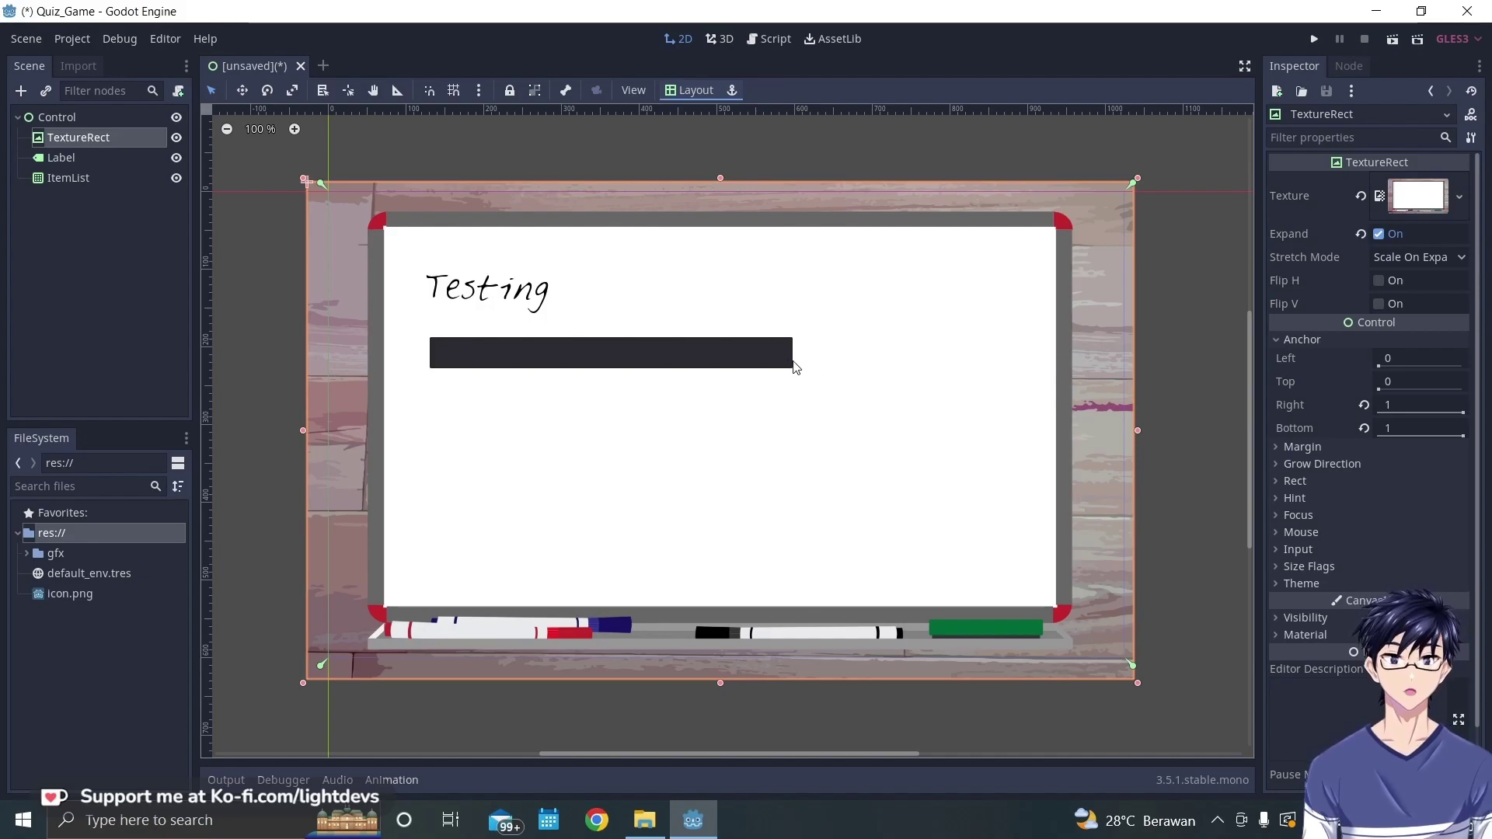
{"action": "left_click", "coordinate": [794, 355]}
{"action": "left_click_drag", "start_coordinate": [794, 356], "coordinate": [1013, 356]}
{"action": "left_click", "coordinate": [947, 426]}
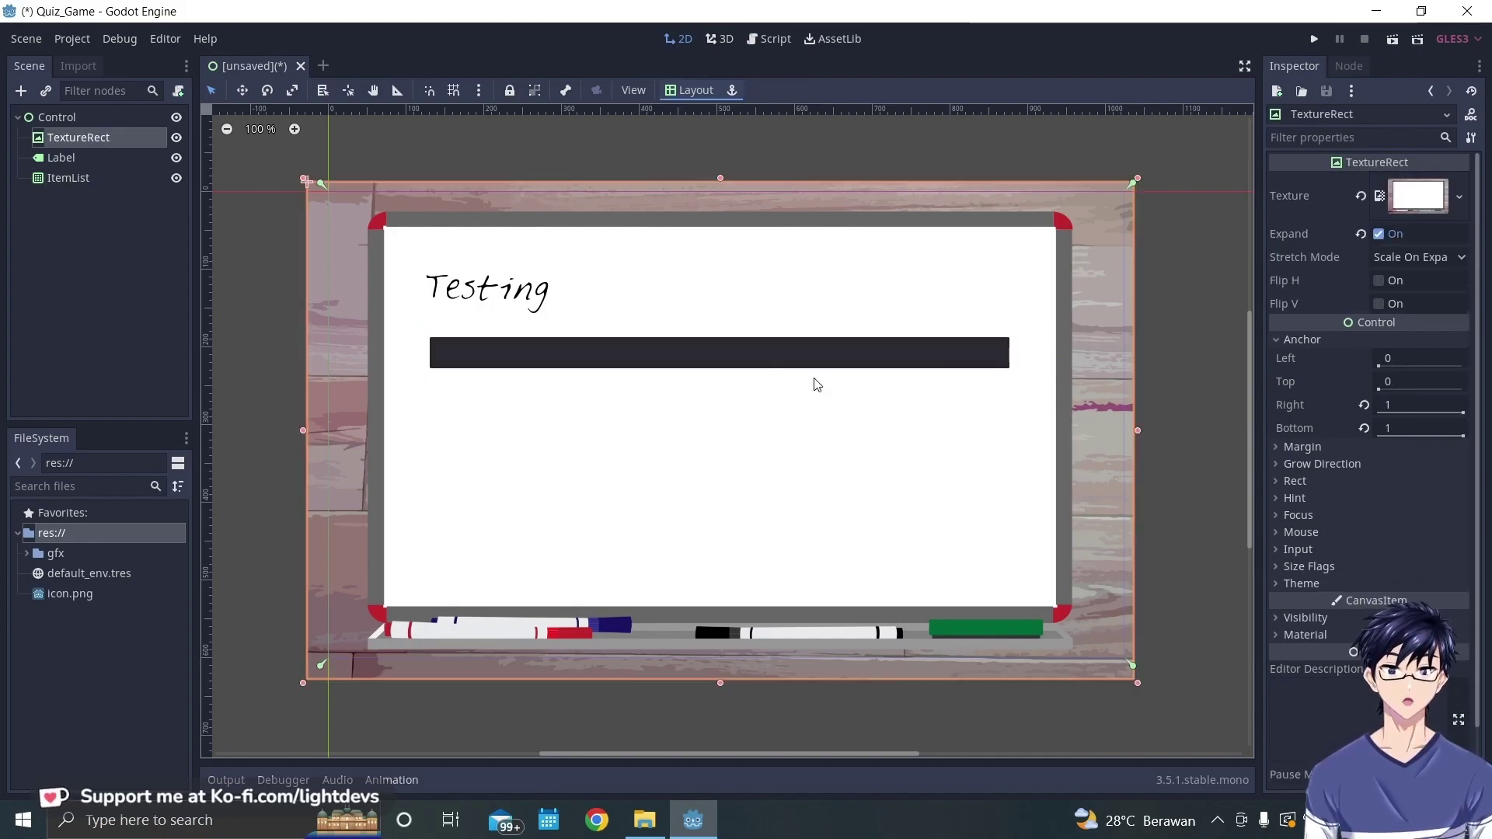
{"action": "left_click", "coordinate": [712, 357]}
- Add three entries, Item 0 to Item 2, in the Item List Editor
{"action": "left_click", "coordinate": [776, 90]}
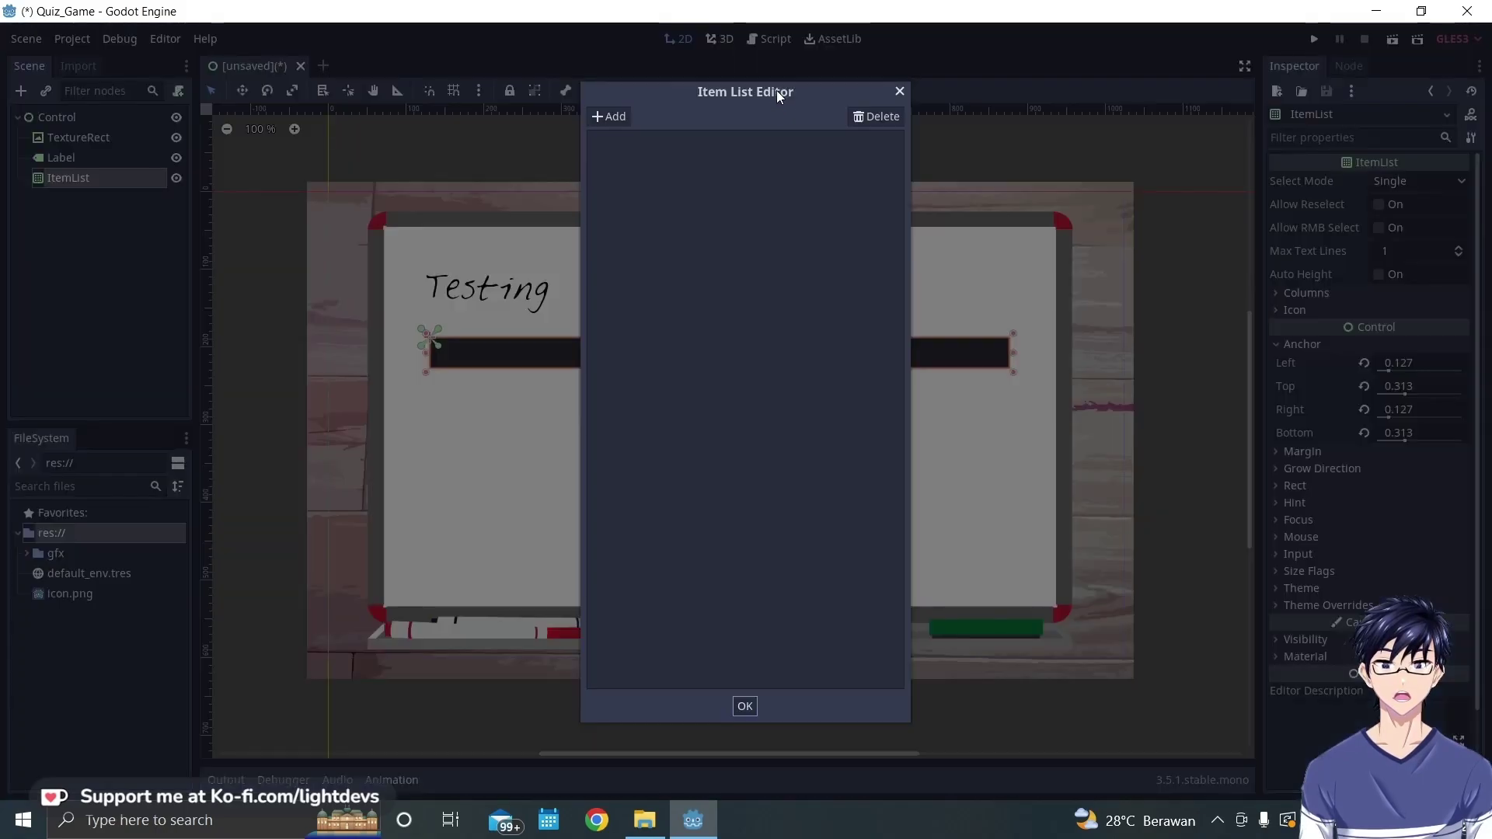
{"action": "left_click", "coordinate": [606, 118]}
{"action": "left_click", "coordinate": [606, 116]}
{"action": "left_click", "coordinate": [606, 117]}
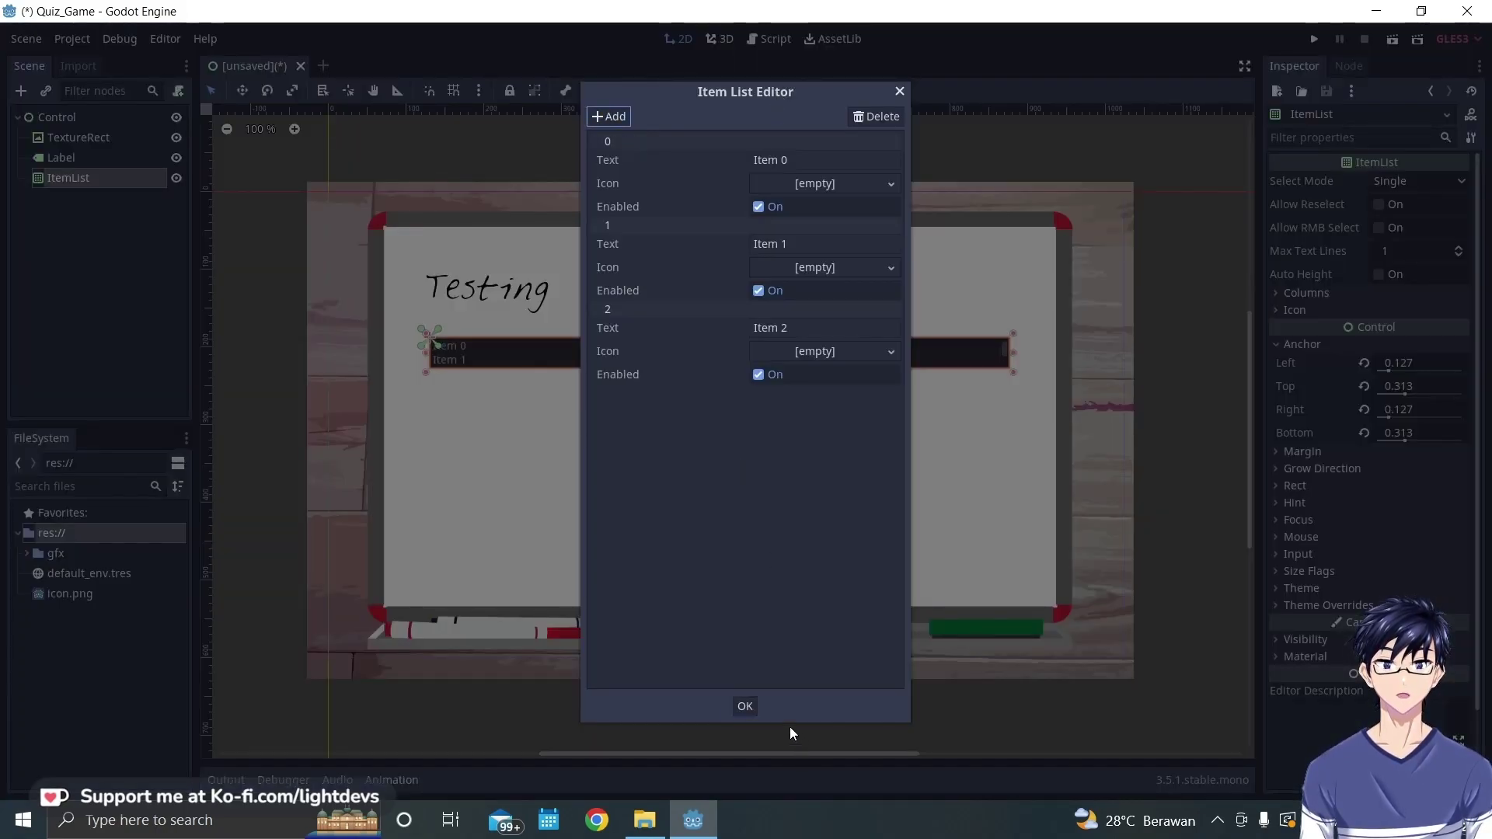
{"action": "left_click", "coordinate": [744, 706]}
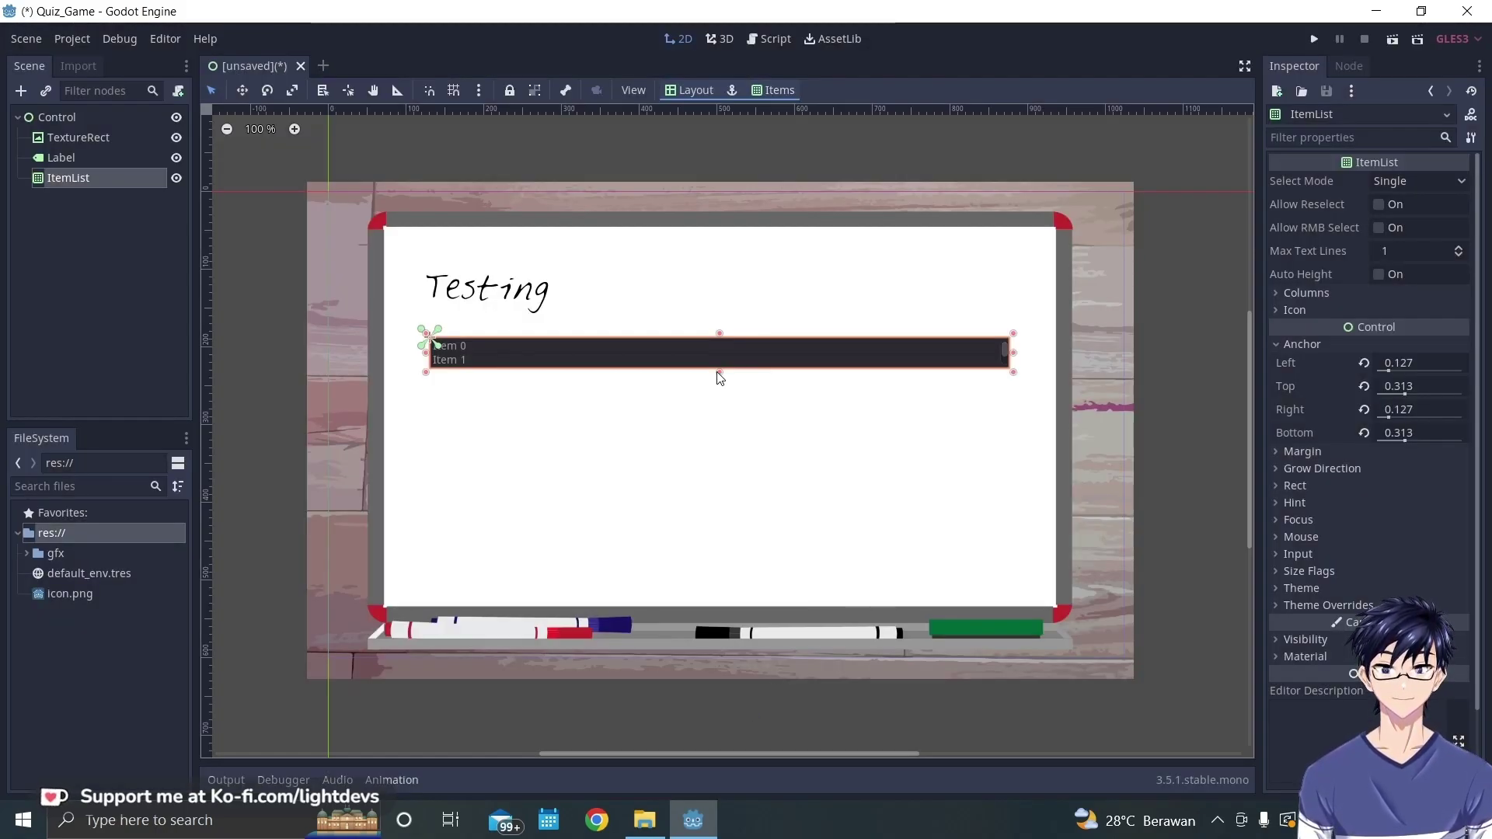
- Drag the ItemList's bottom edge down so Item 2 is visible
{"action": "left_click_drag", "start_coordinate": [721, 373], "coordinate": [718, 393]}
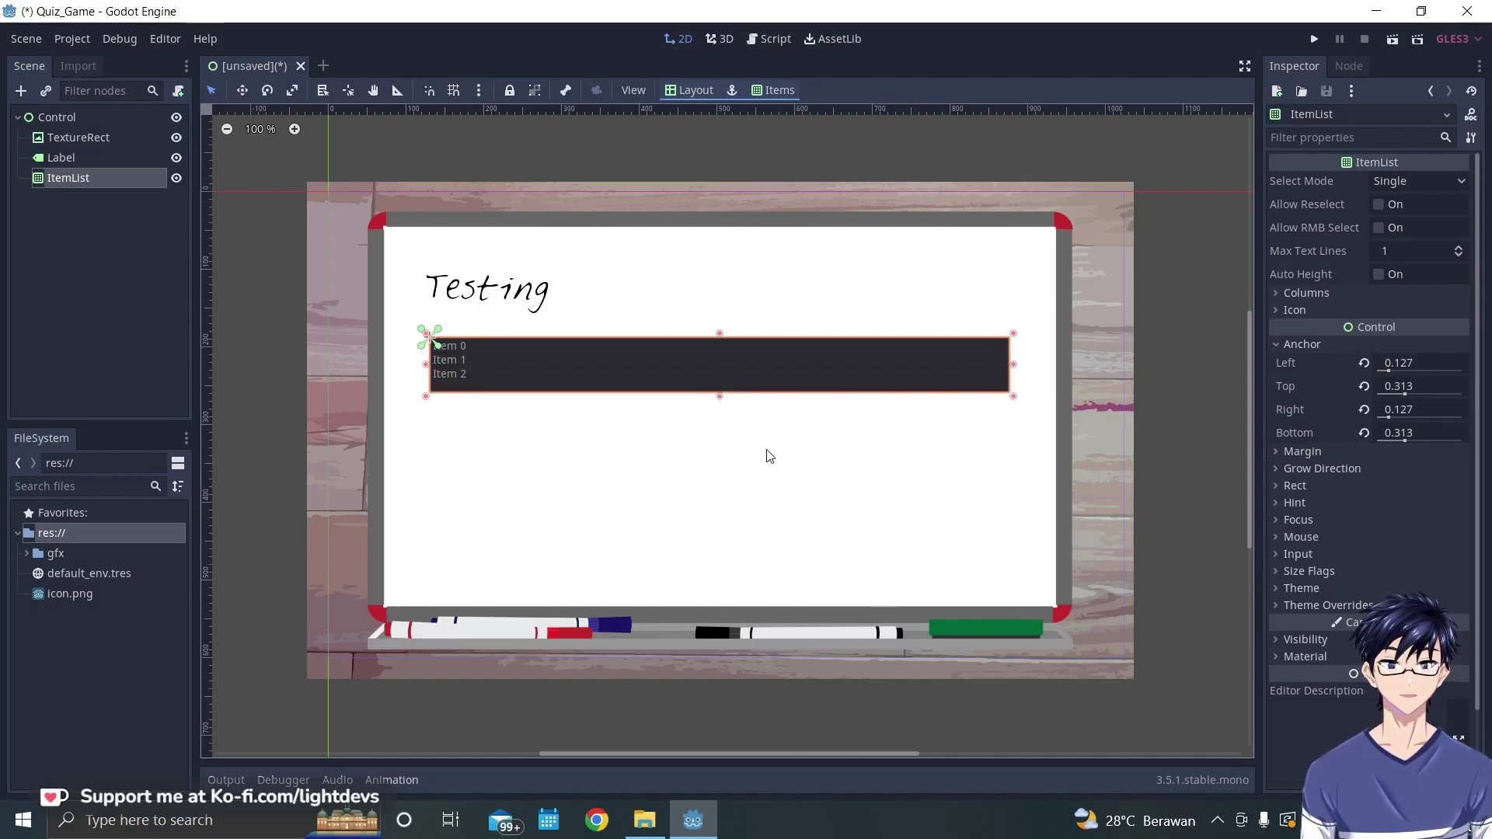
{"action": "left_click", "coordinate": [713, 543]}
{"action": "left_click", "coordinate": [643, 370]}
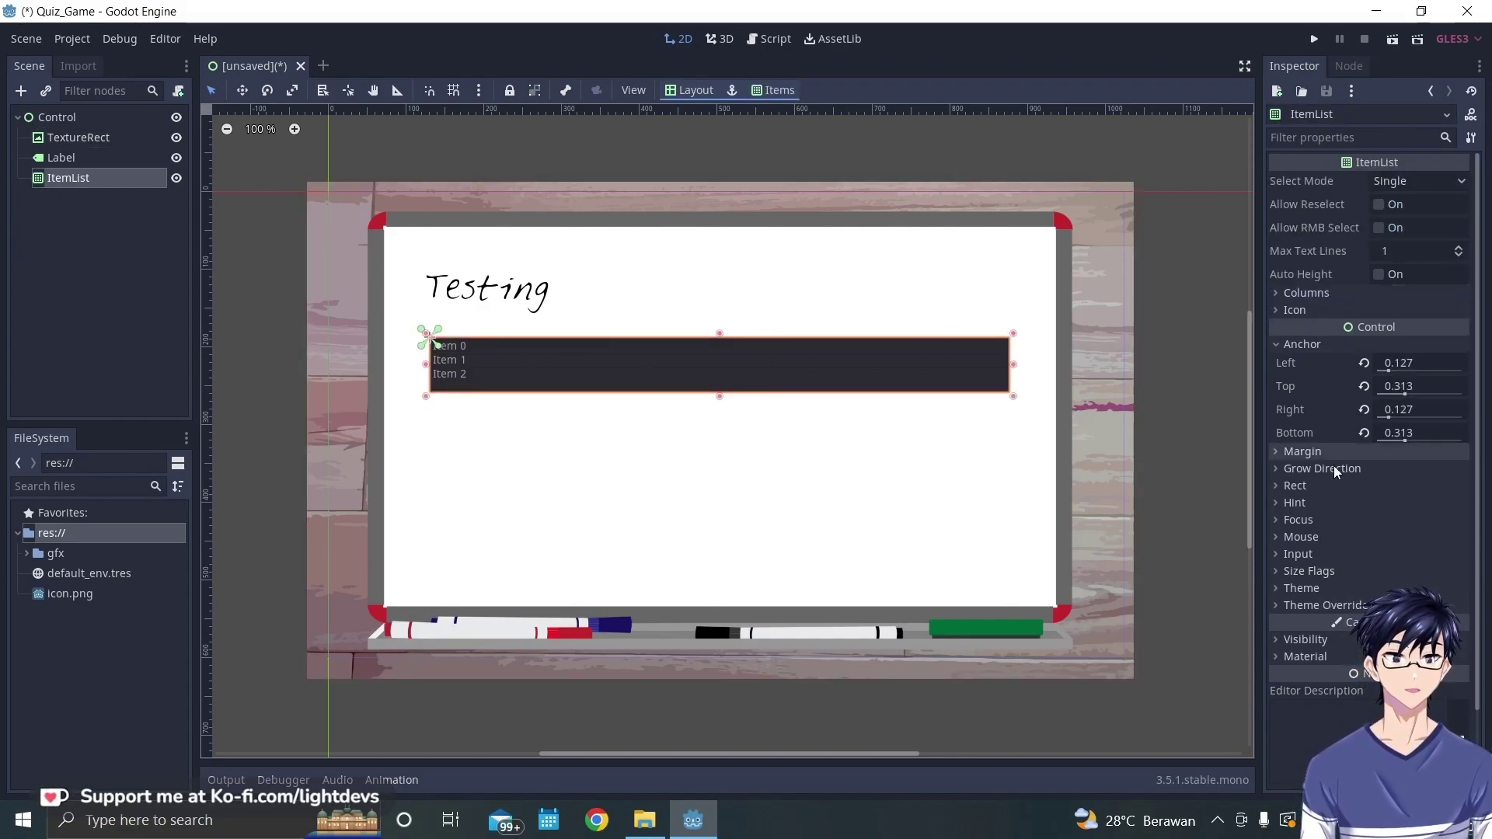
{"action": "left_click", "coordinate": [1308, 588]}
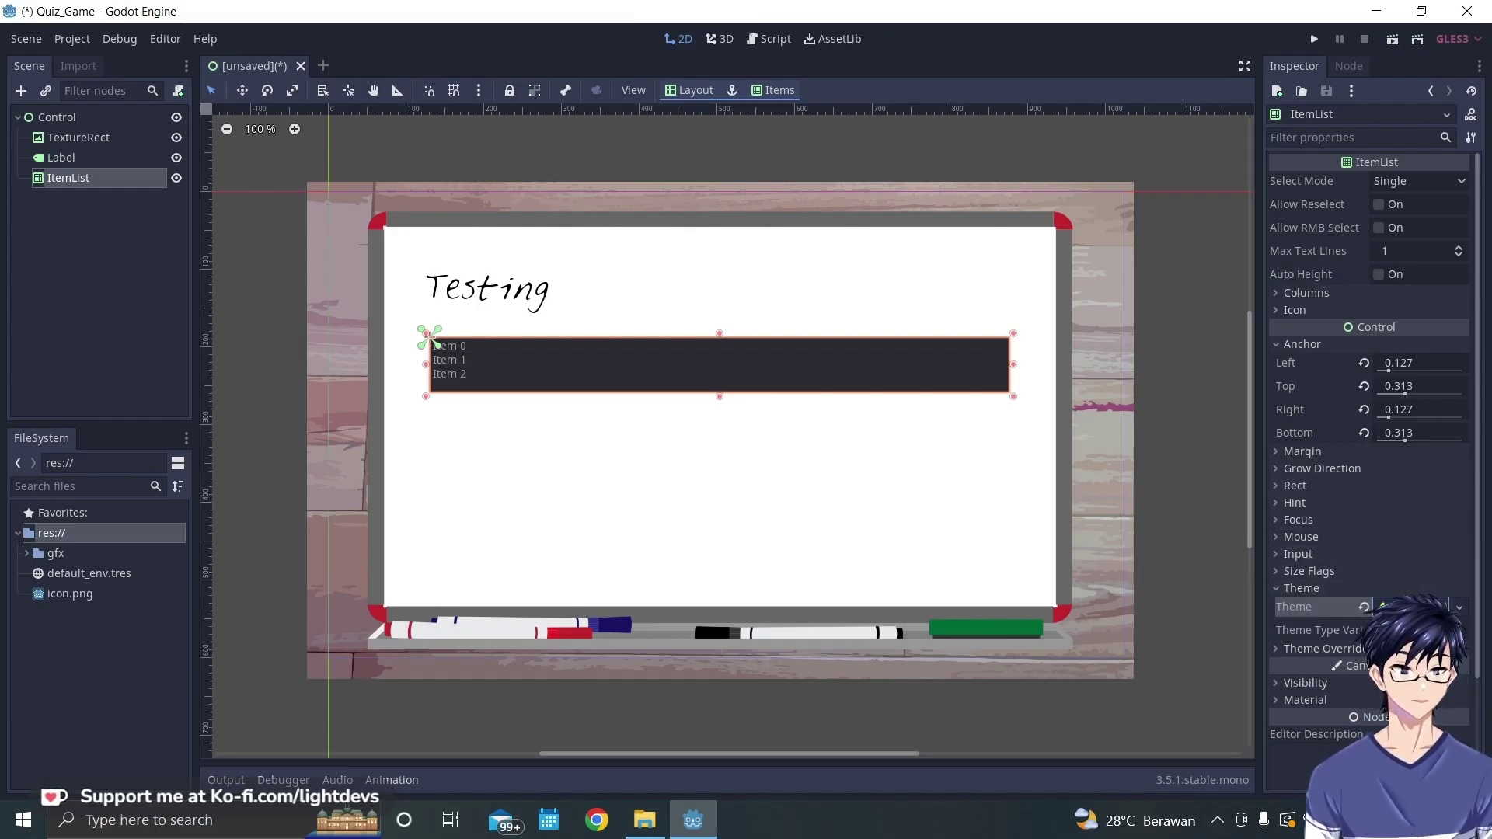
- Create a new theme for the ItemList and add the ItemList type to it
{"action": "left_click", "coordinate": [1421, 606]}
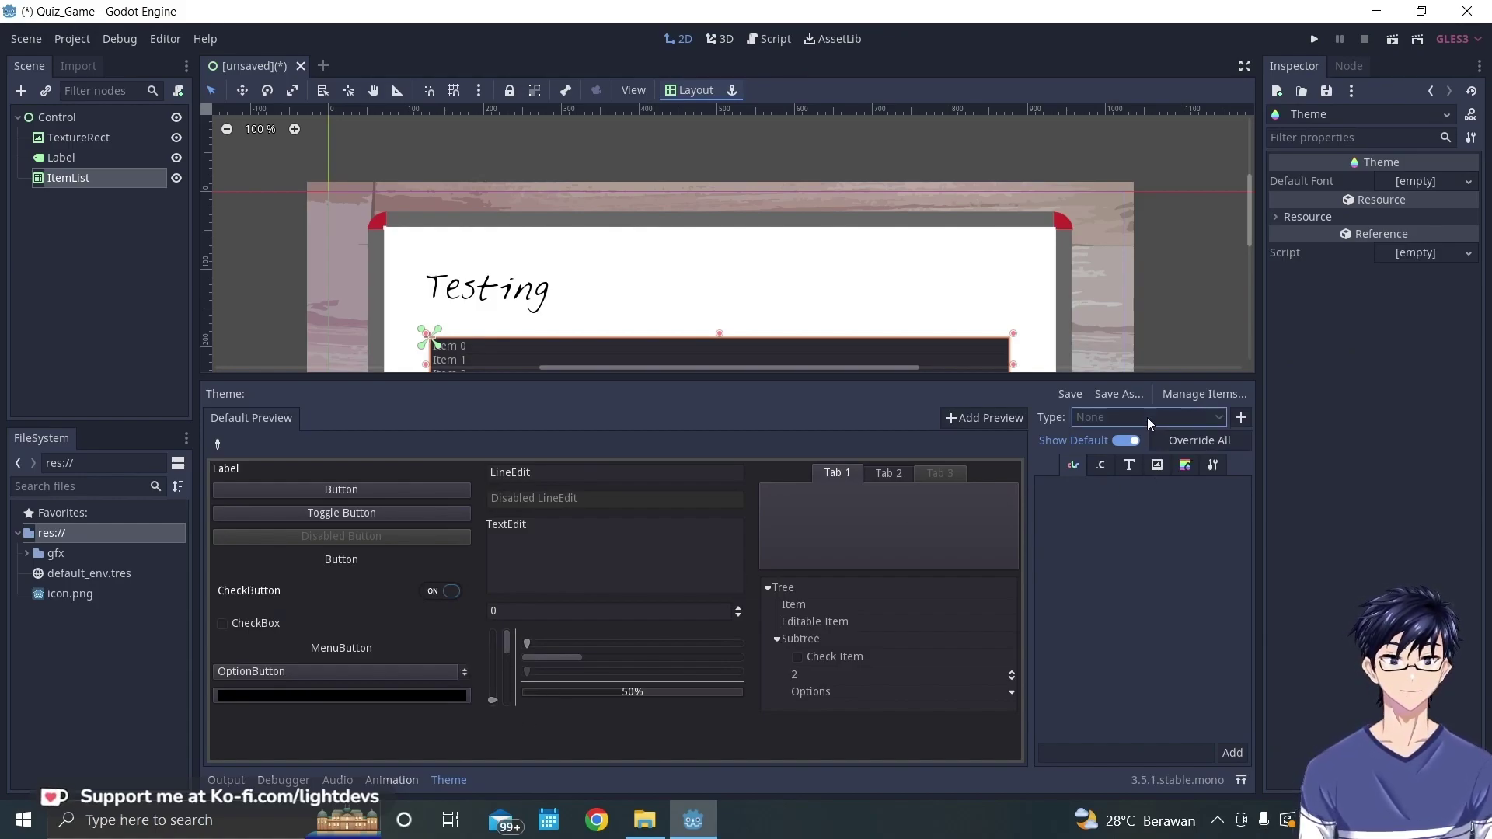
{"action": "left_click", "coordinate": [1241, 418]}
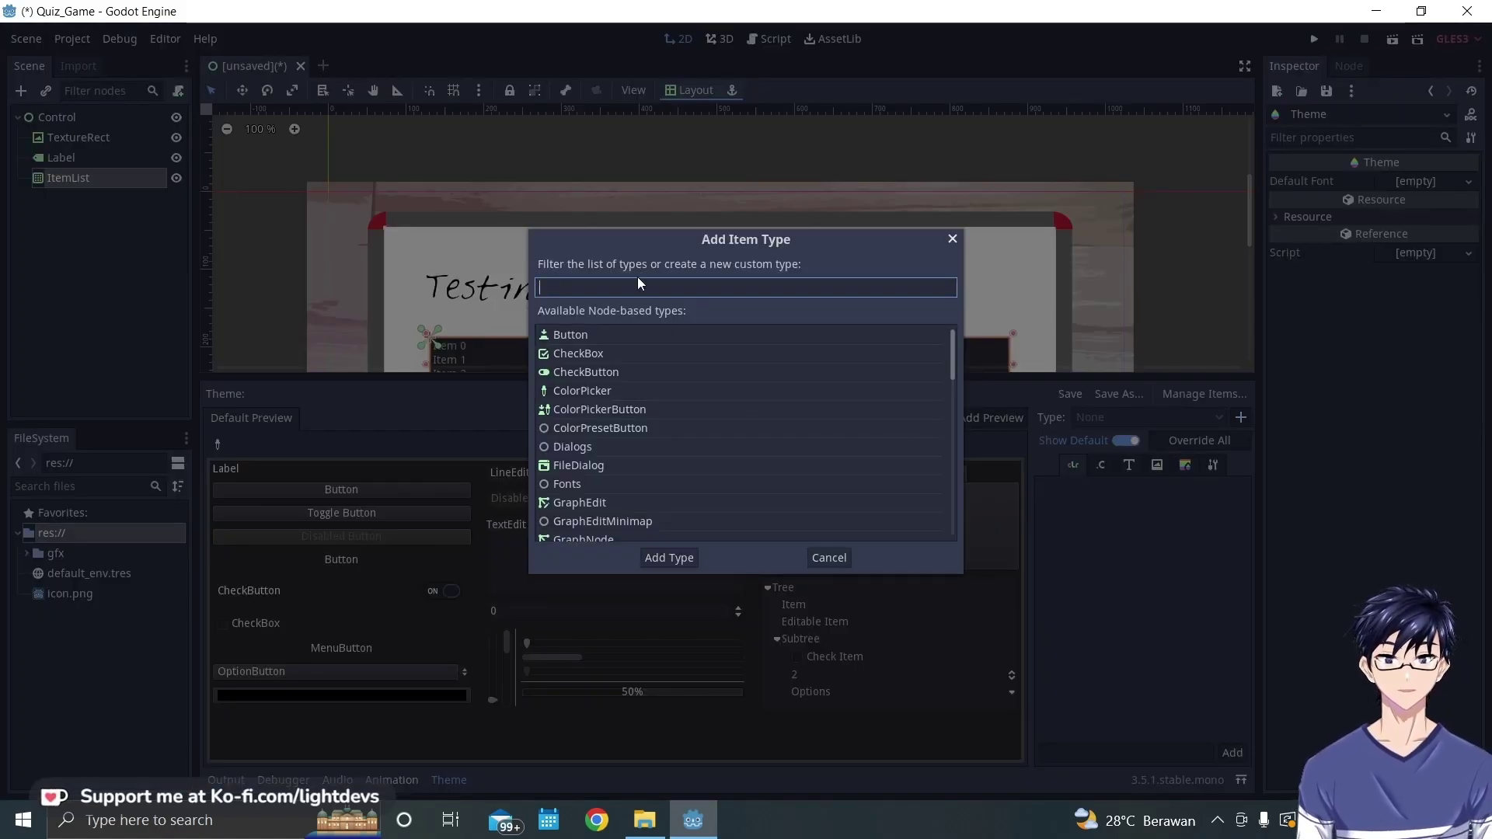
{"action": "type", "text": "item"}
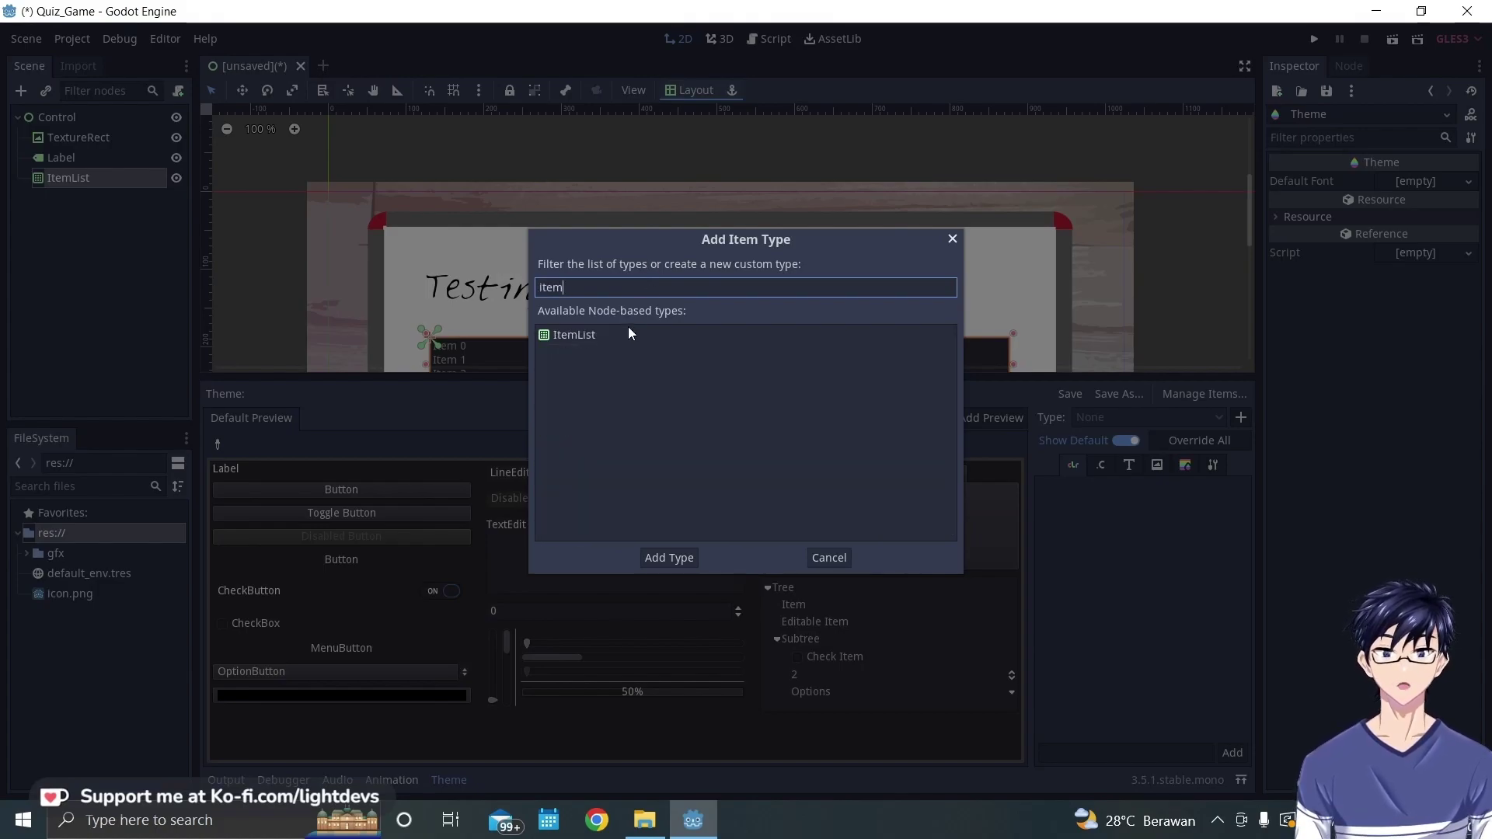
{"action": "left_click", "coordinate": [606, 337]}
{"action": "left_click", "coordinate": [659, 559]}
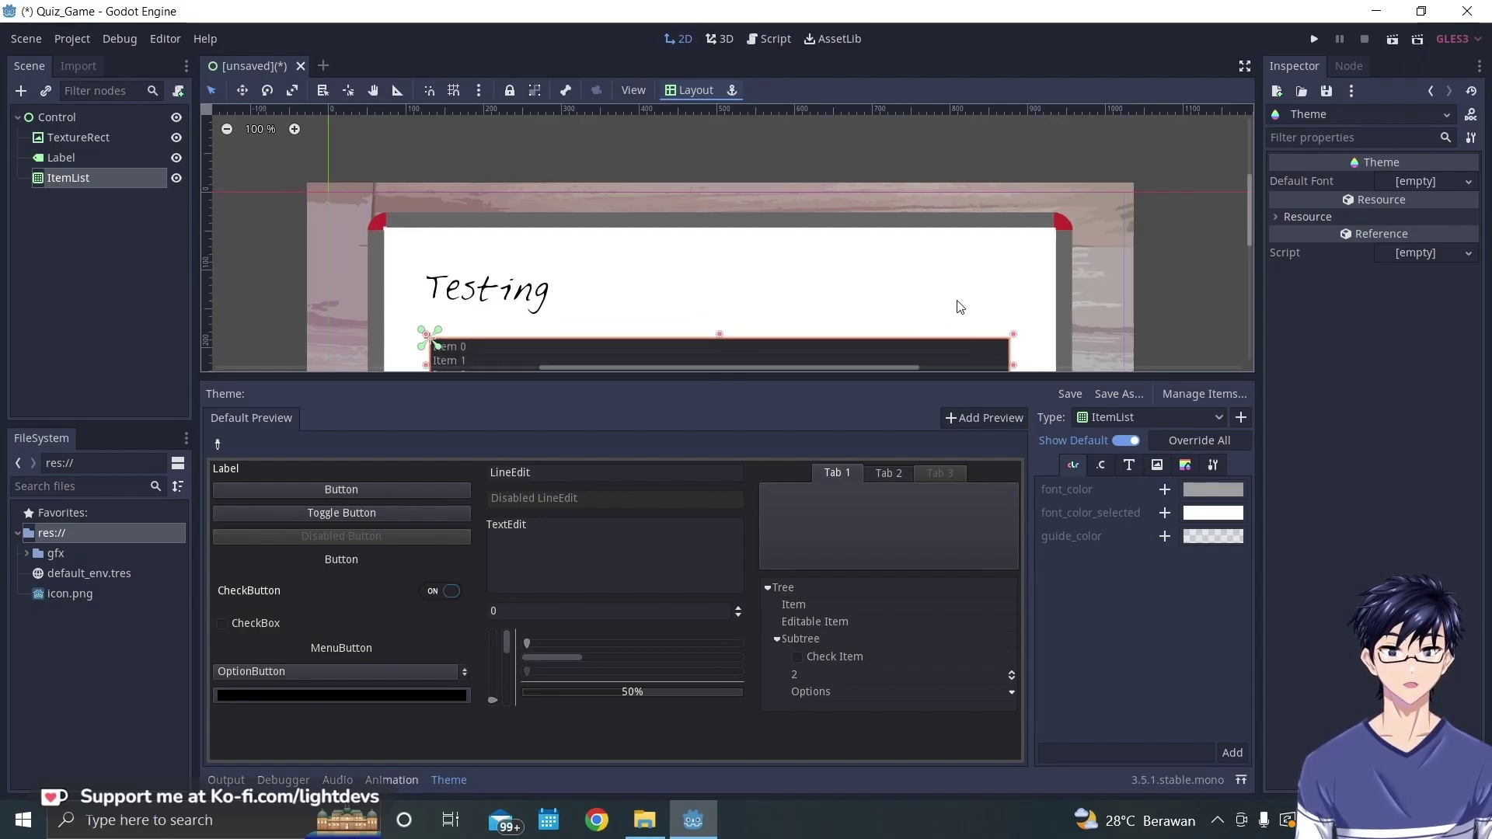
{"action": "left_click_drag", "start_coordinate": [1251, 226], "coordinate": [1252, 254]}
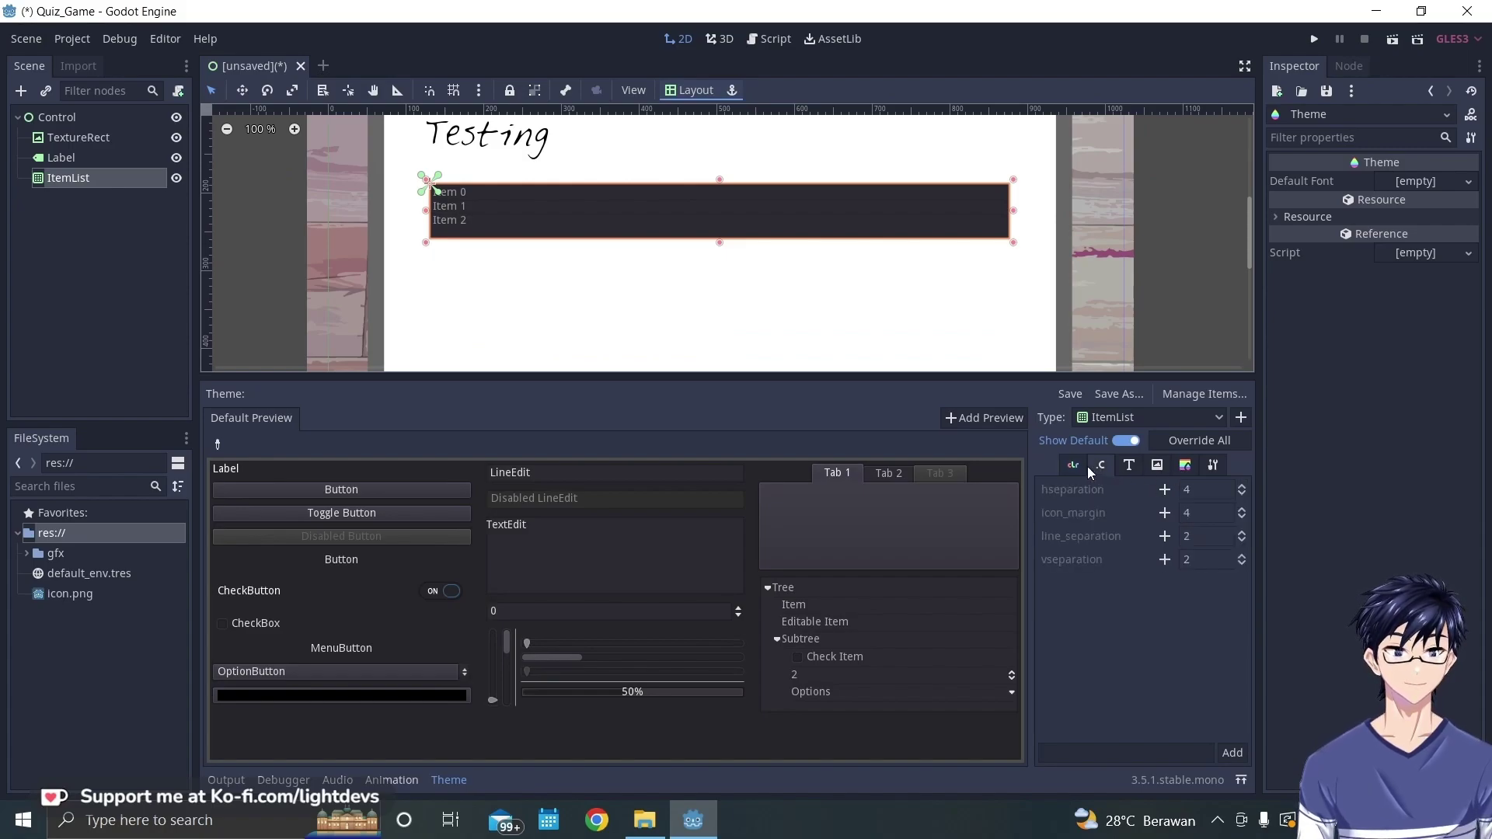
- Override the ItemList font_color with black, 000000
{"action": "left_click", "coordinate": [1164, 490]}
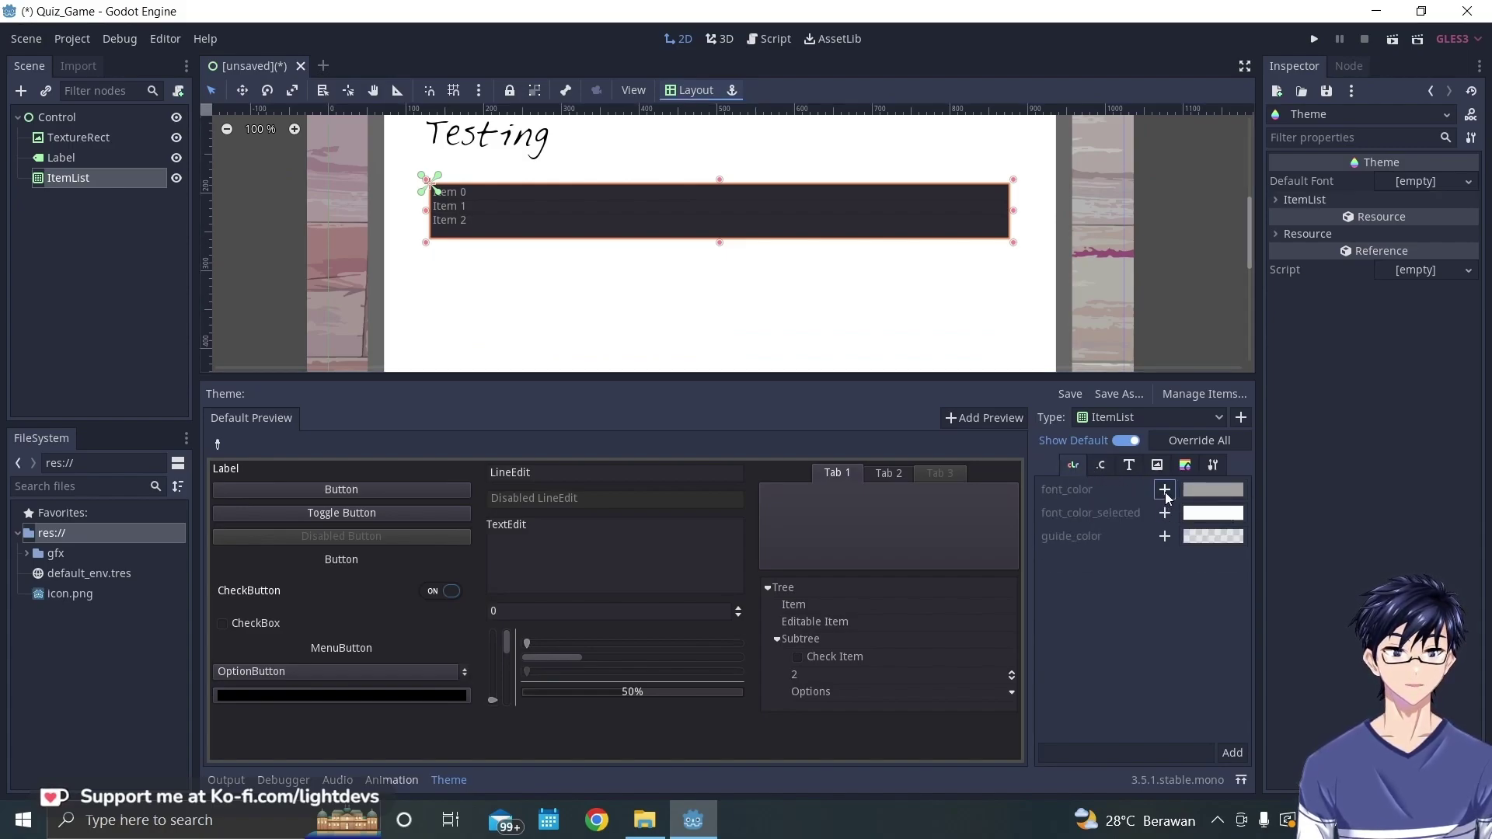
{"action": "left_click", "coordinate": [1198, 488]}
{"action": "type", "text": "000000"}
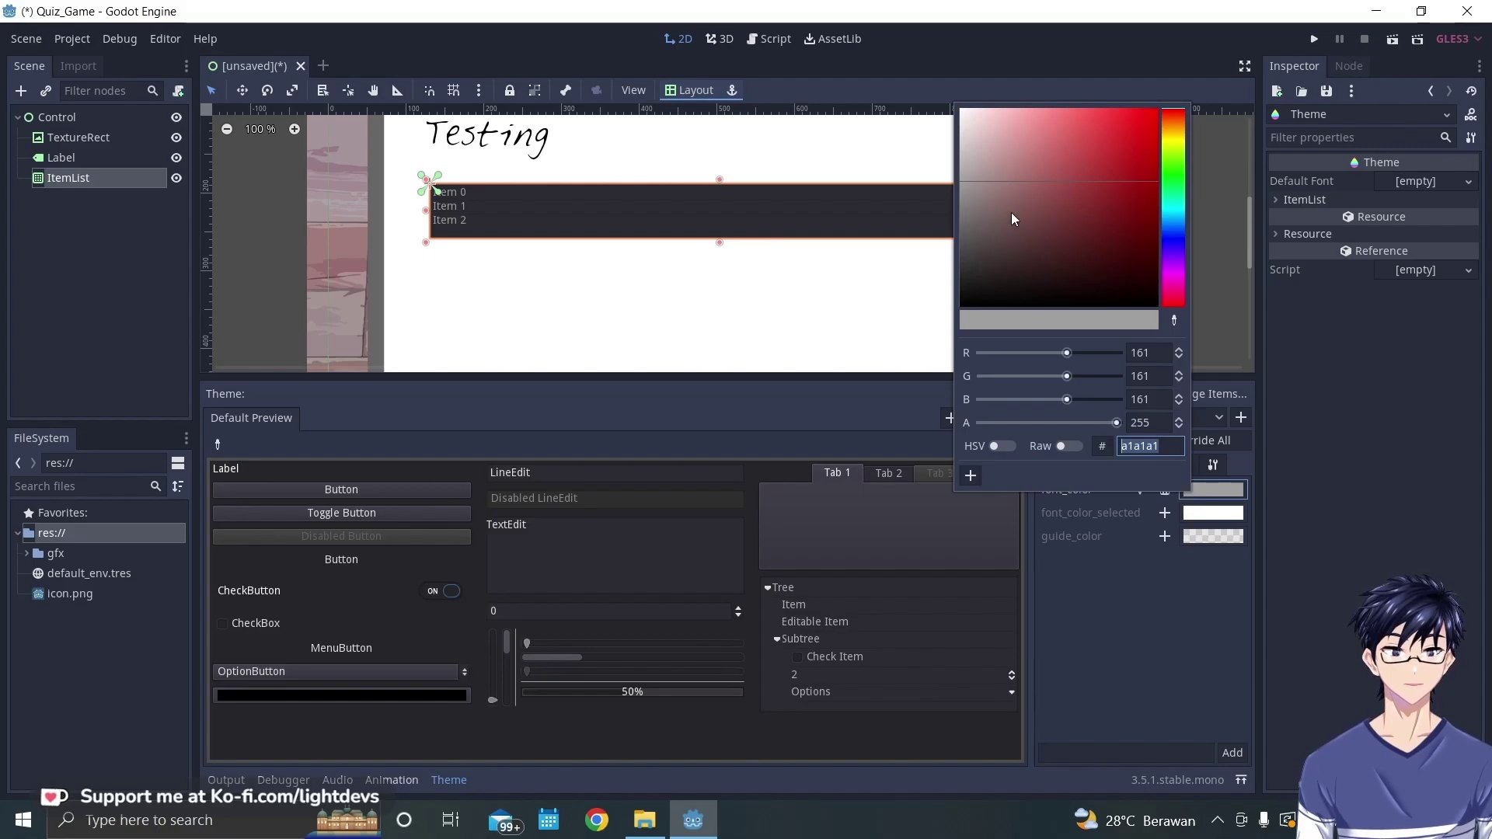
{"action": "key", "text": "Return"}
{"action": "left_click", "coordinate": [1132, 551]}
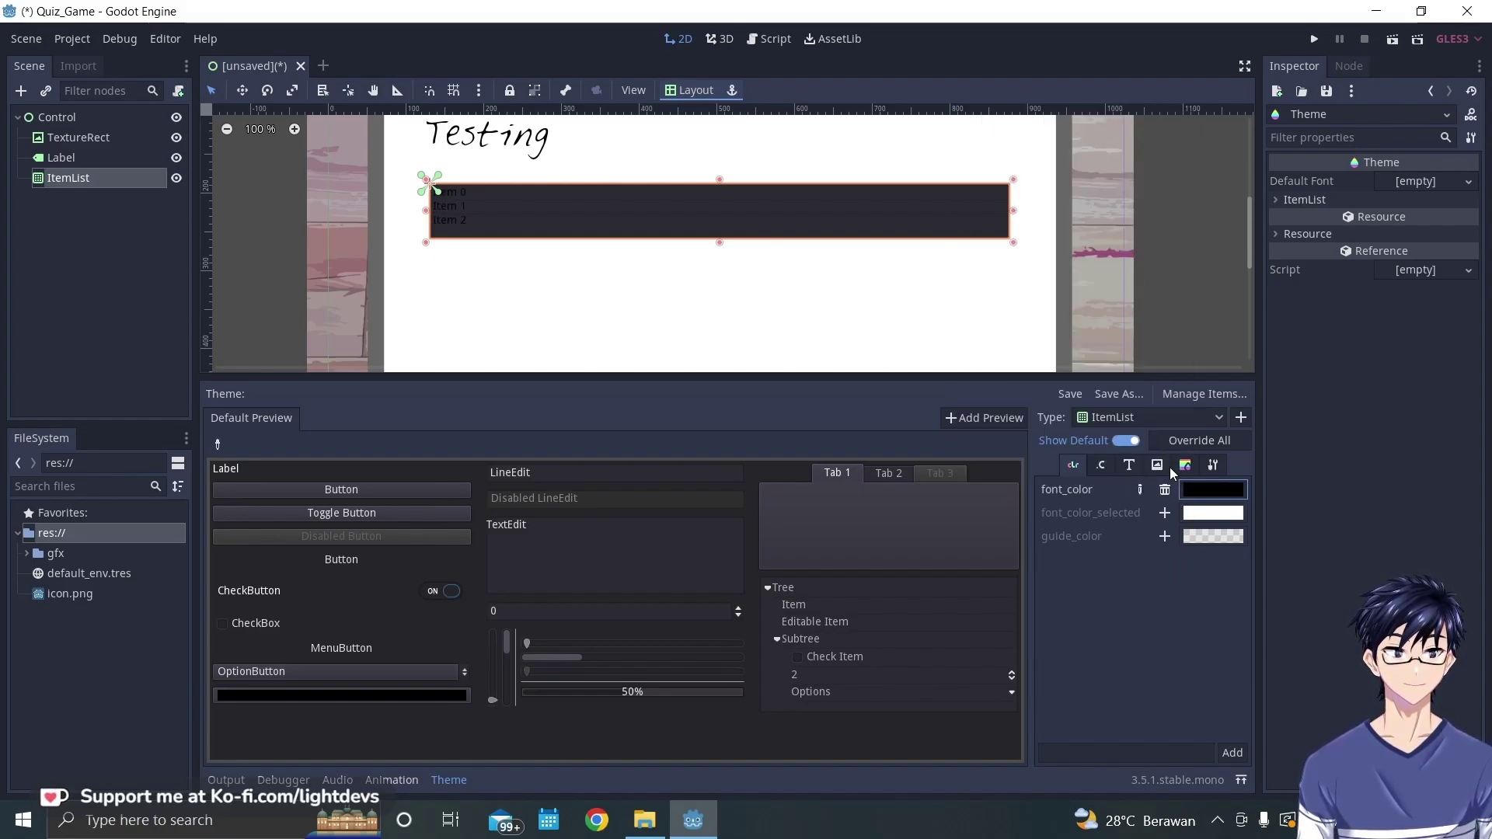
- Give the ItemList background a new StyleBoxFlat with a white colour
{"action": "left_click", "coordinate": [1212, 465]}
{"action": "left_click", "coordinate": [1144, 490]}
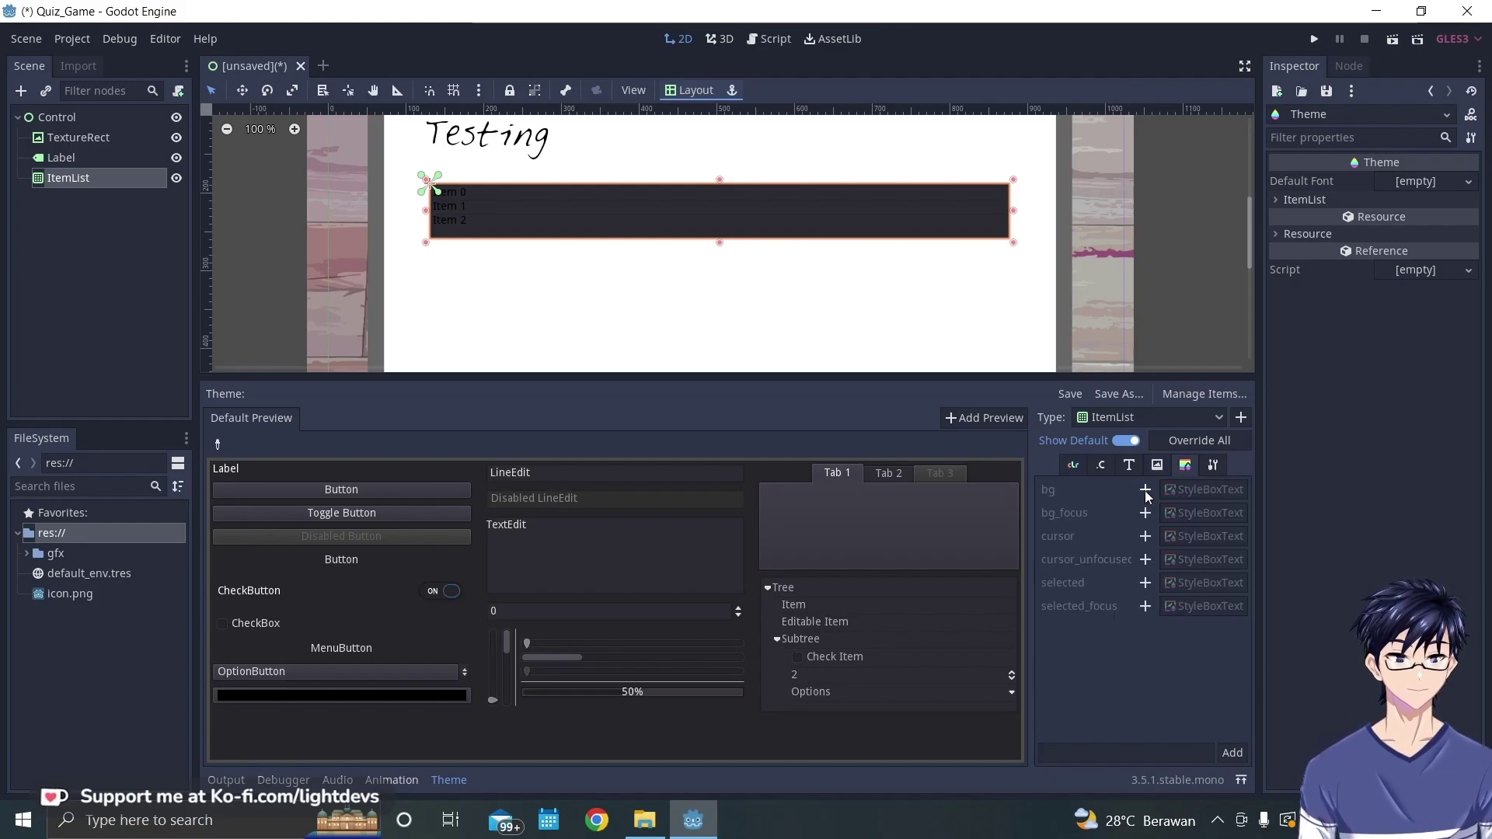
{"action": "left_click", "coordinate": [1200, 489]}
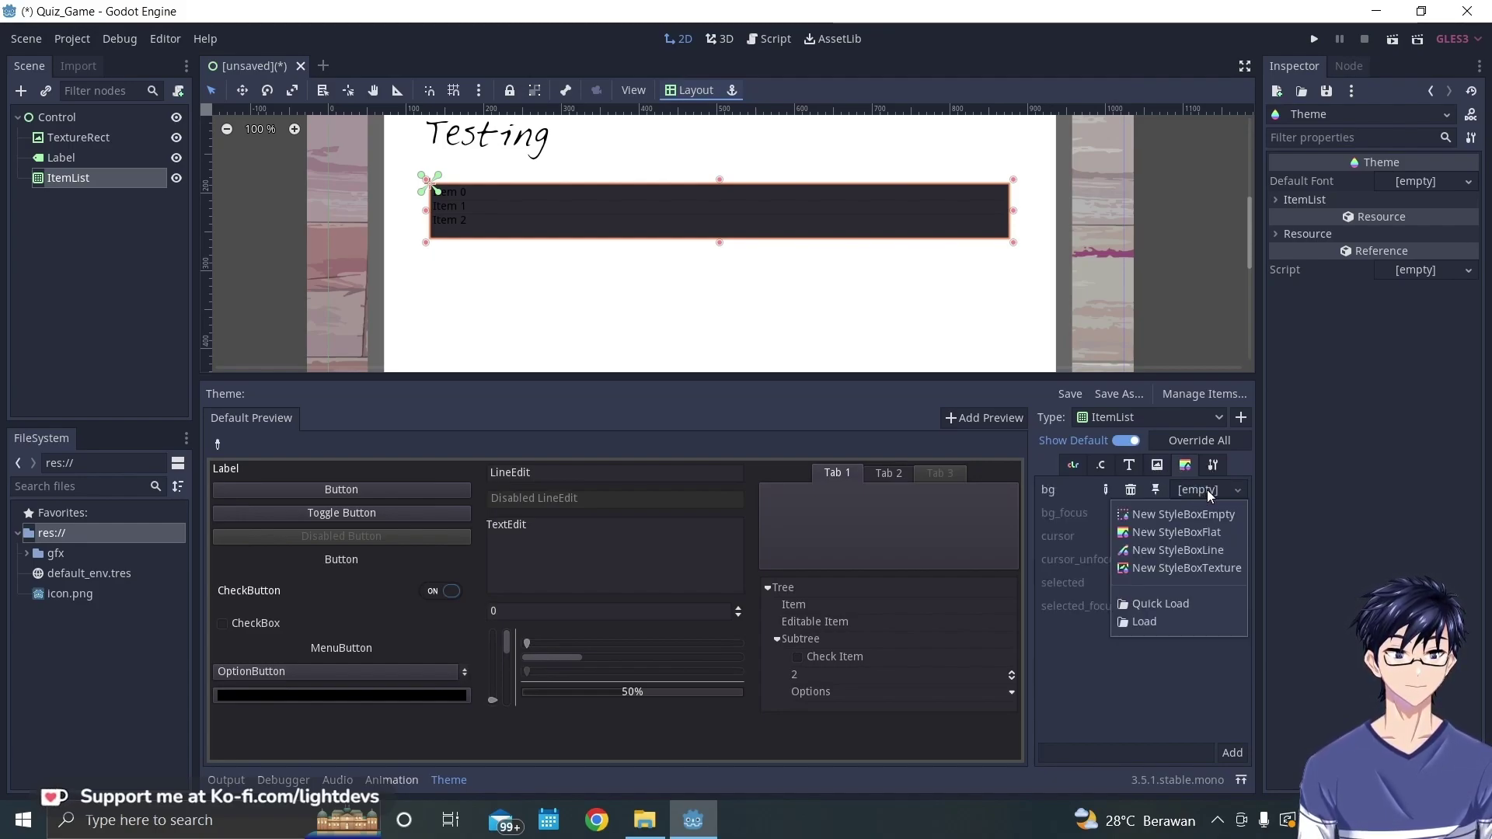
{"action": "left_click", "coordinate": [1186, 533]}
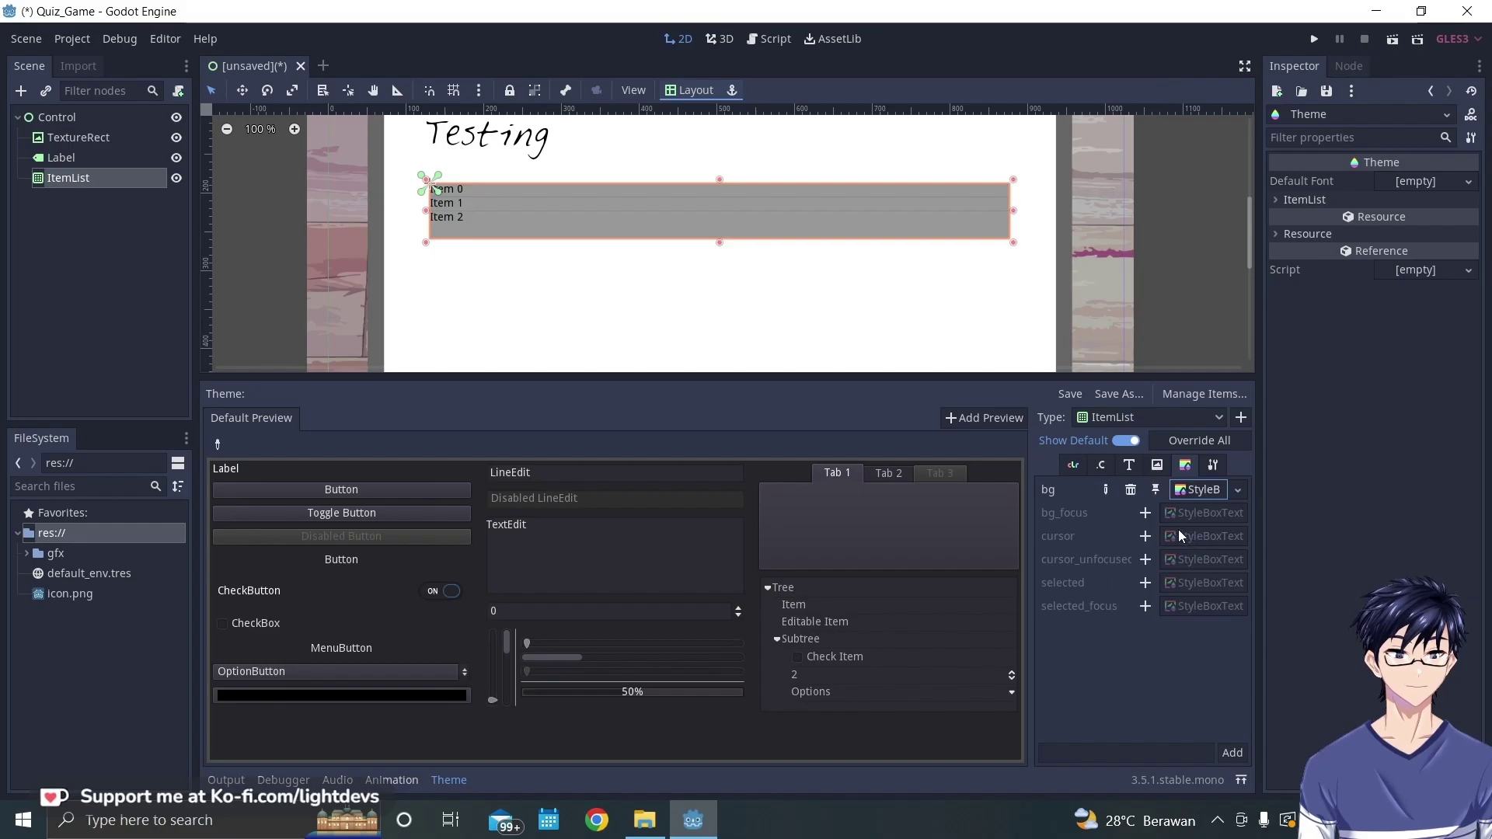
{"action": "left_click", "coordinate": [1192, 491]}
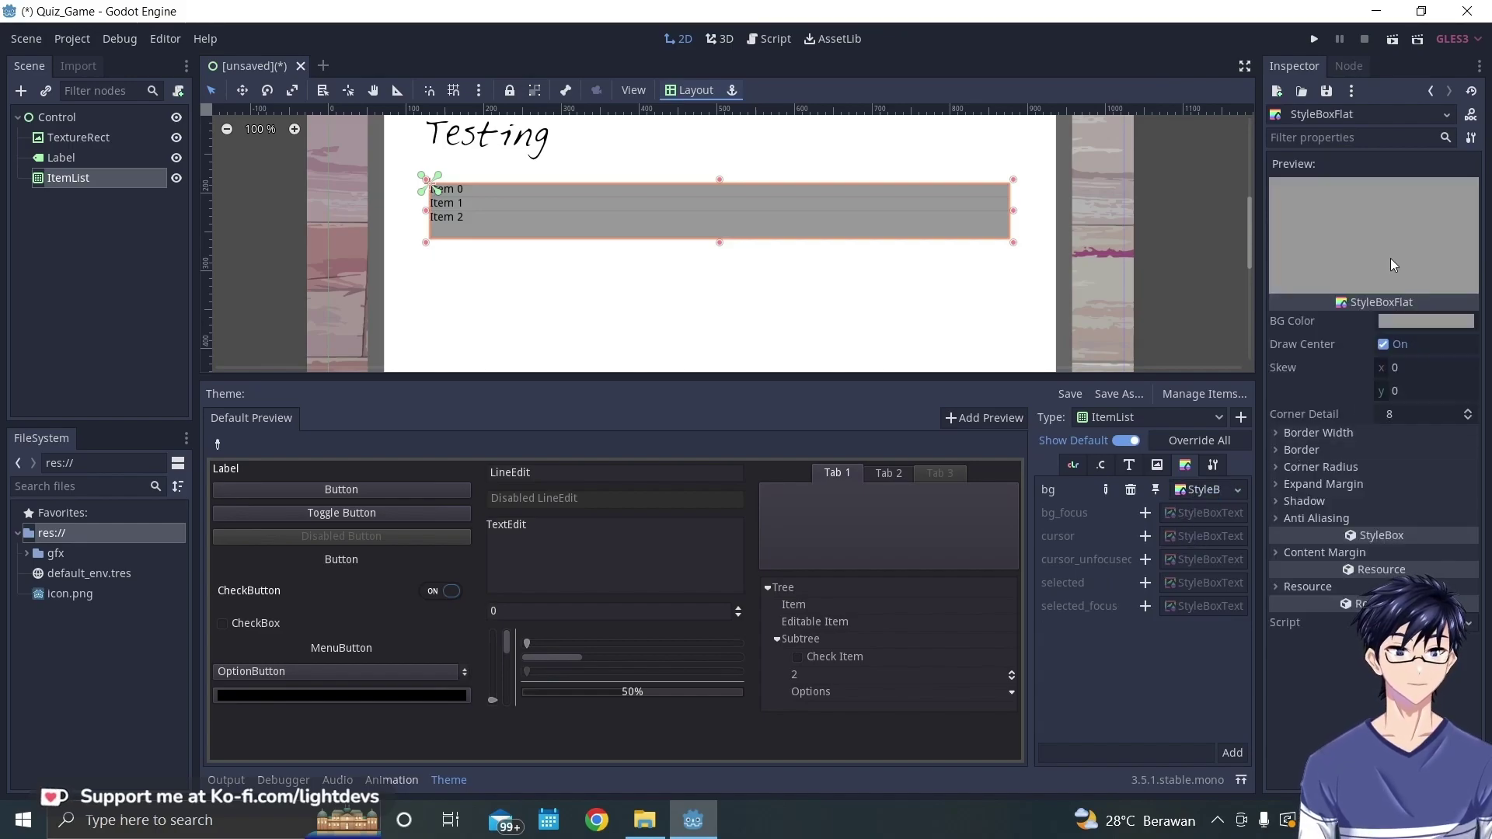
{"action": "left_click", "coordinate": [1400, 325]}
{"action": "left_click_drag", "start_coordinate": [1171, 131], "coordinate": [1118, 28]}
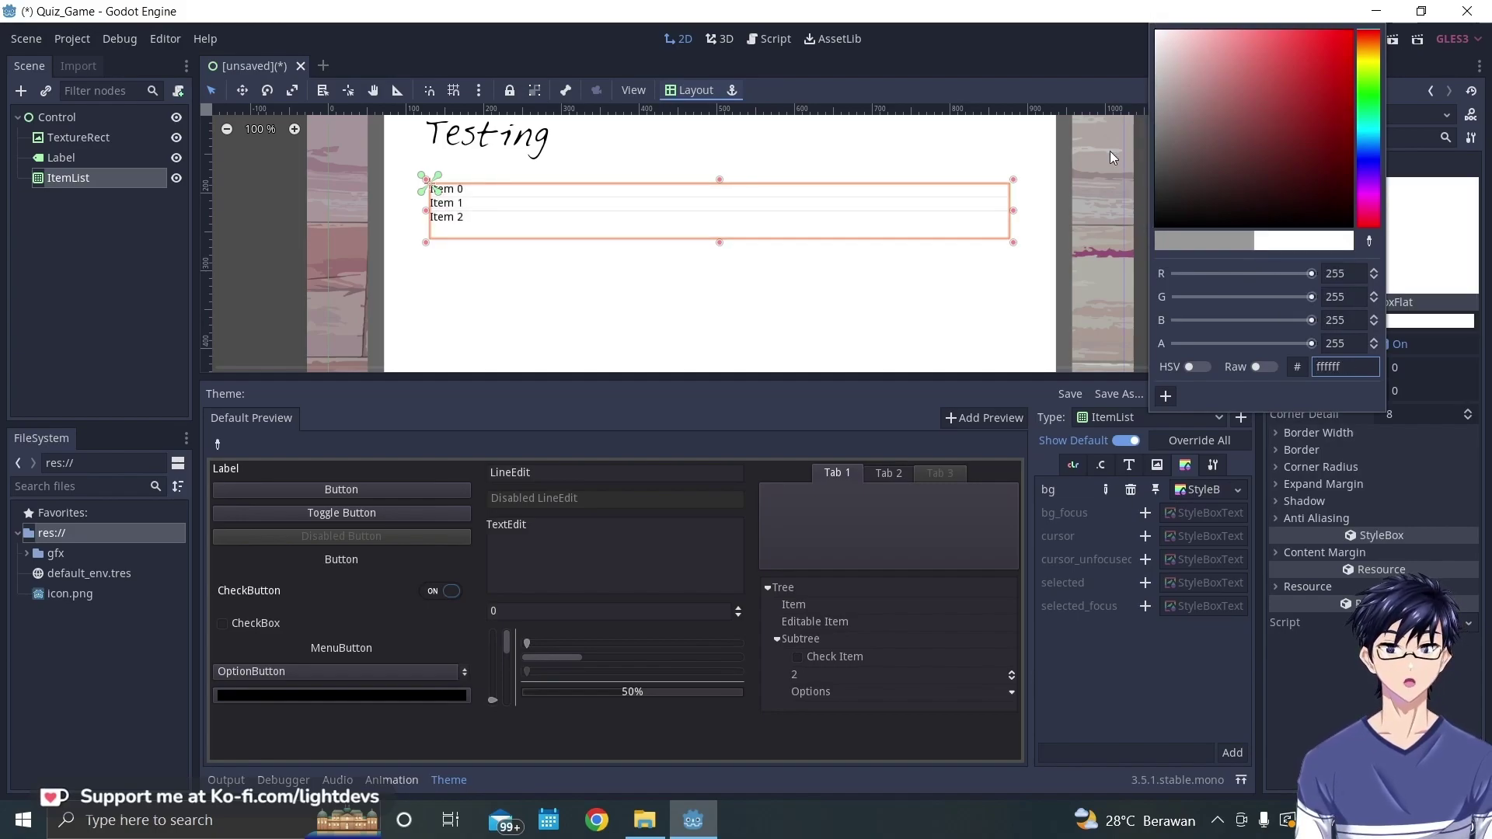
{"action": "left_click", "coordinate": [1042, 469]}
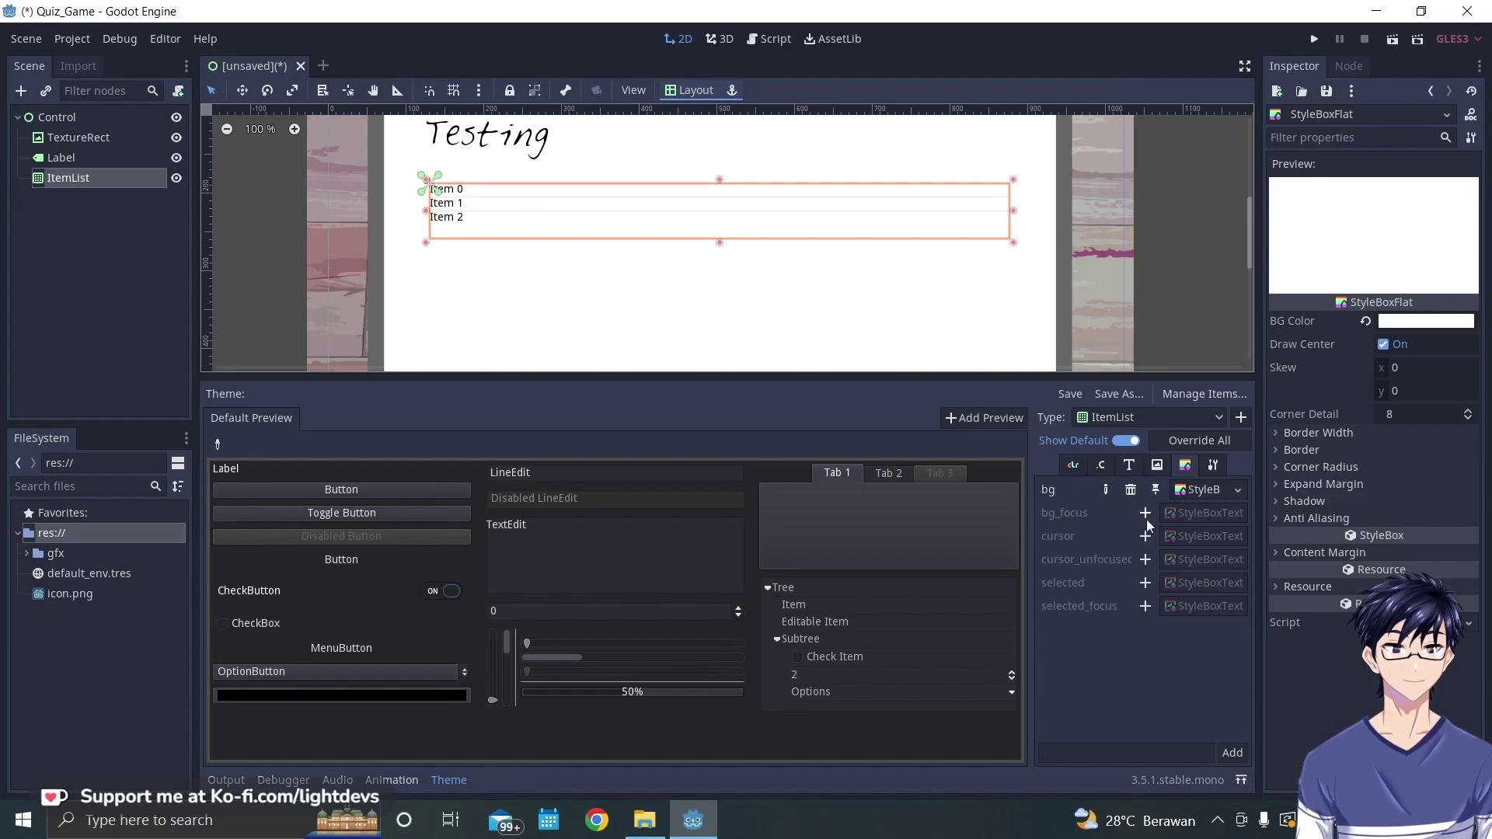
- Add font_color_selected and guide_color overrides, making guide_color fully transparent
{"action": "left_click", "coordinate": [1074, 466]}
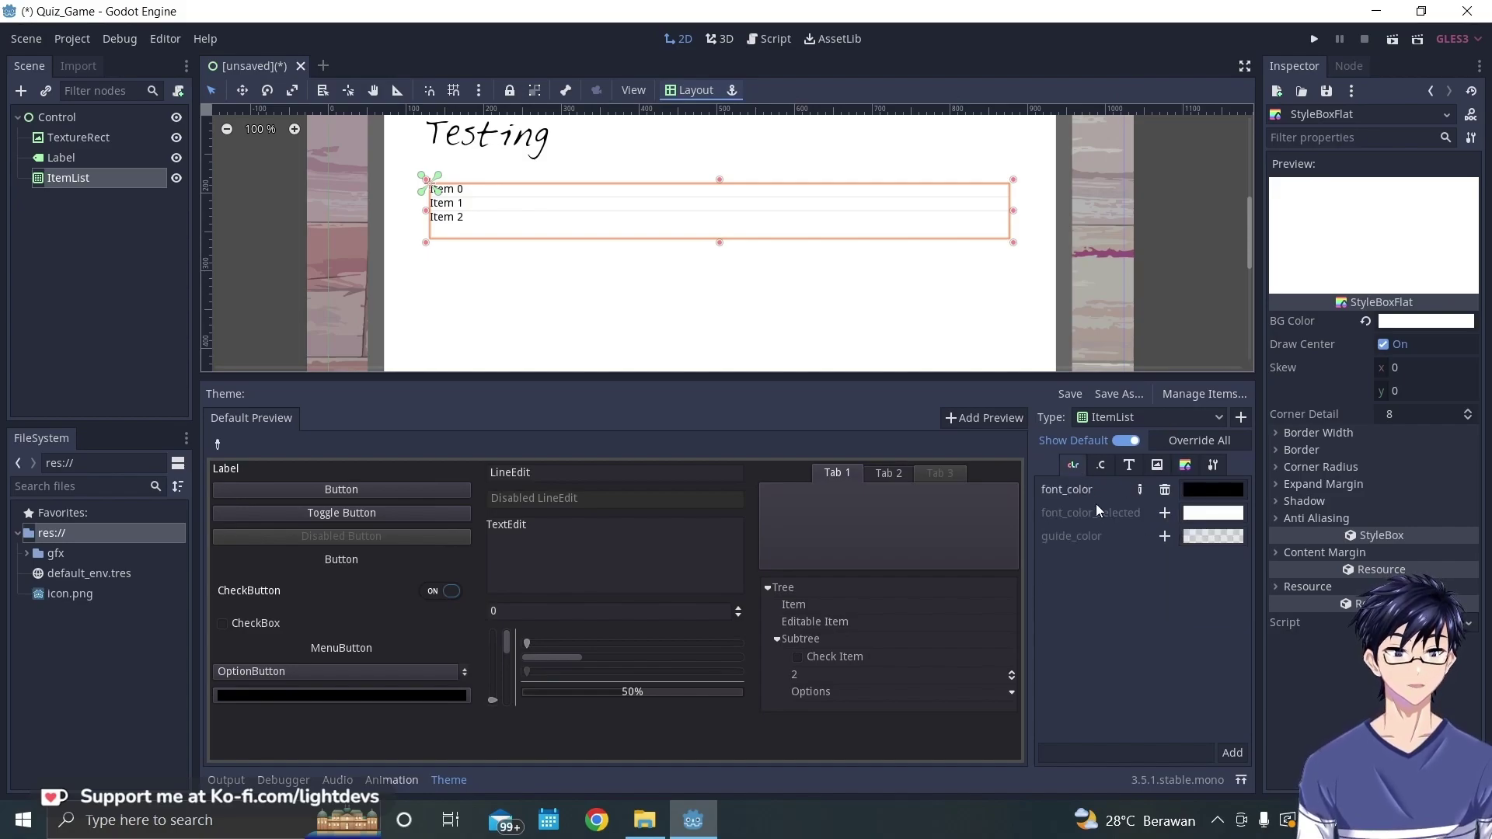
{"action": "left_click", "coordinate": [1165, 513]}
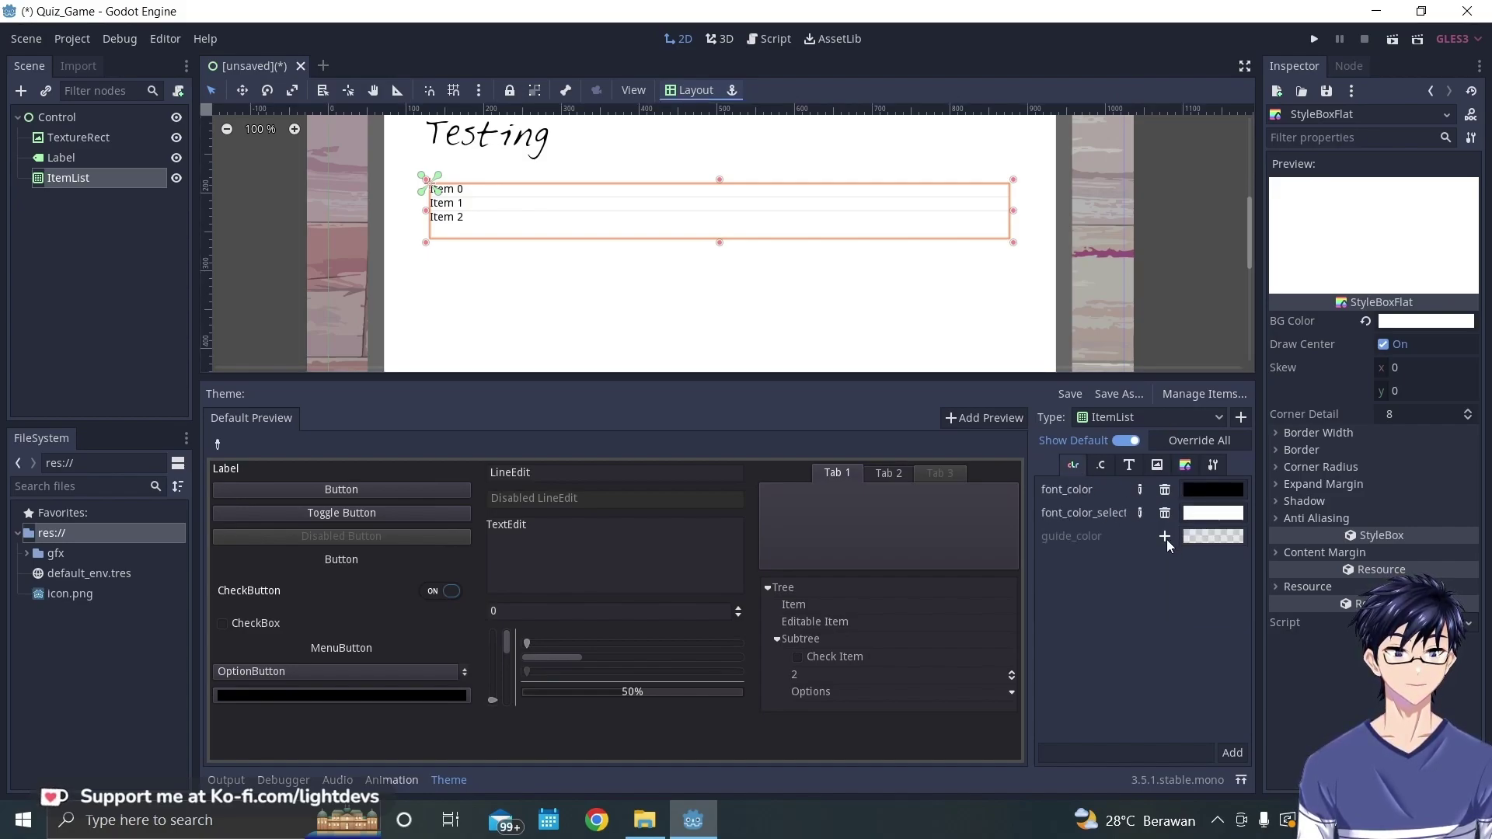
{"action": "left_click", "coordinate": [1165, 537]}
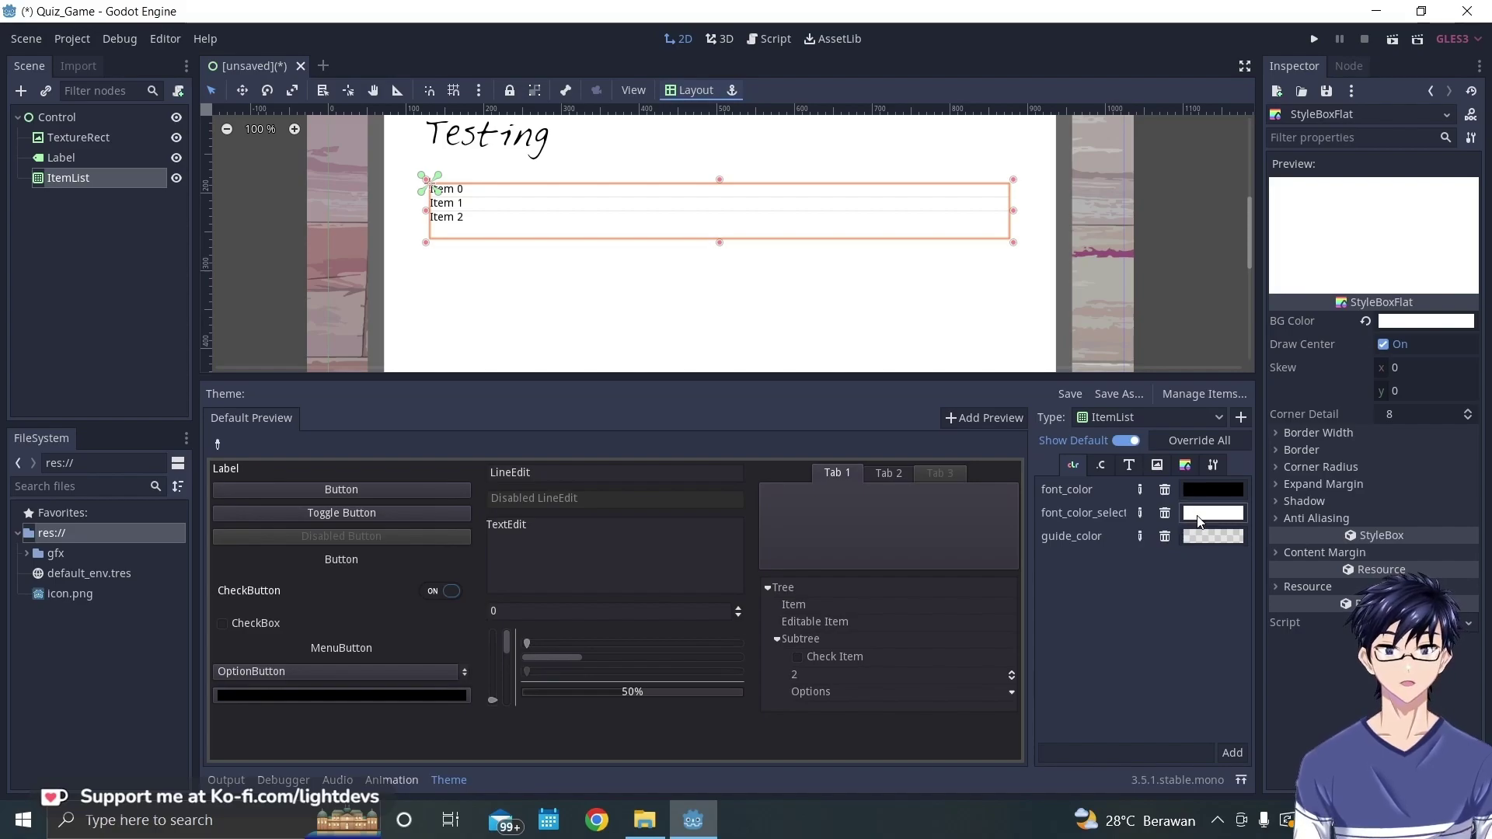
{"action": "left_click", "coordinate": [1164, 536]}
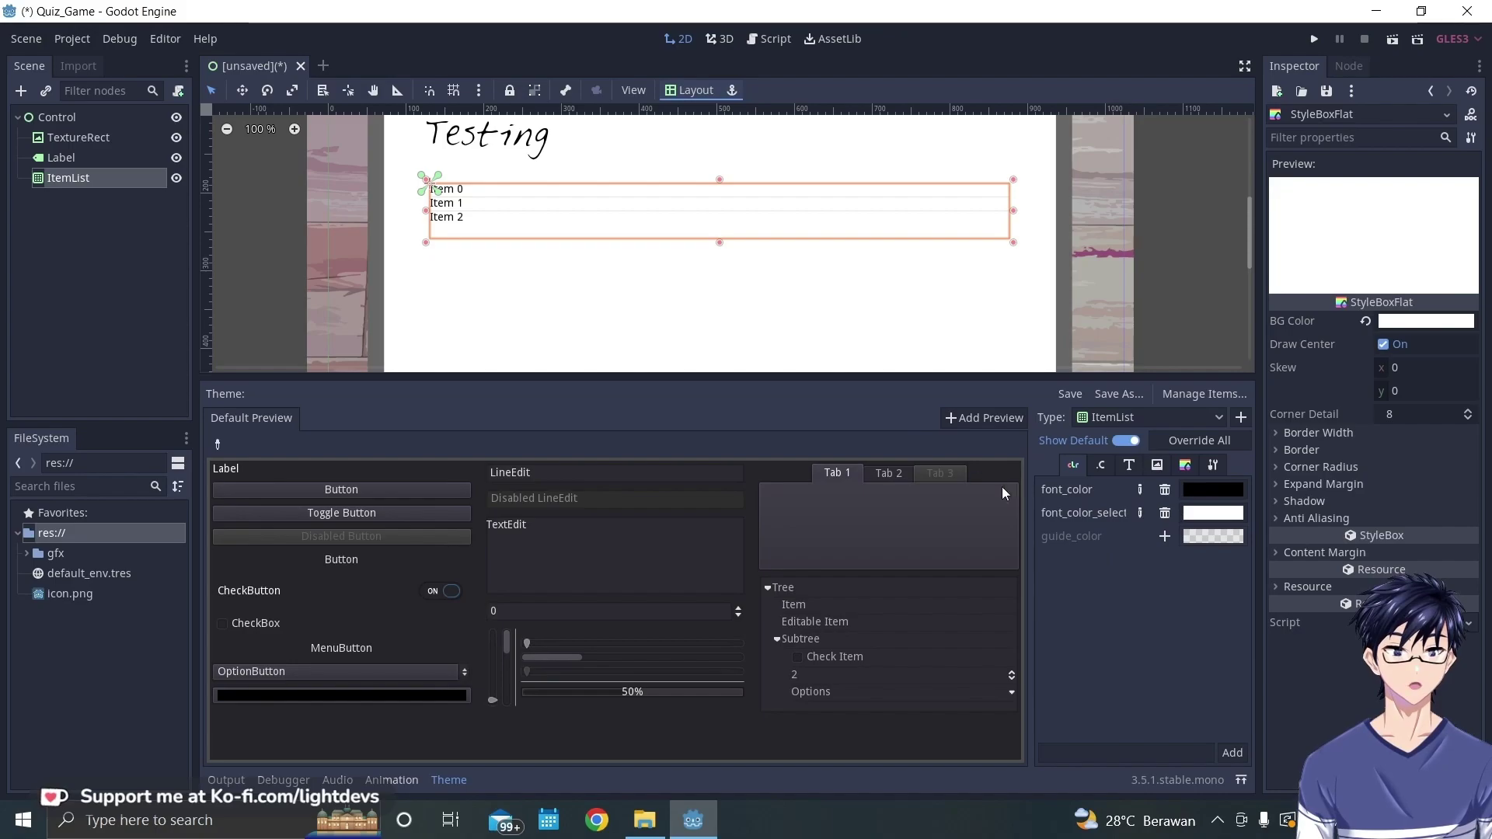
{"action": "left_click", "coordinate": [1165, 537]}
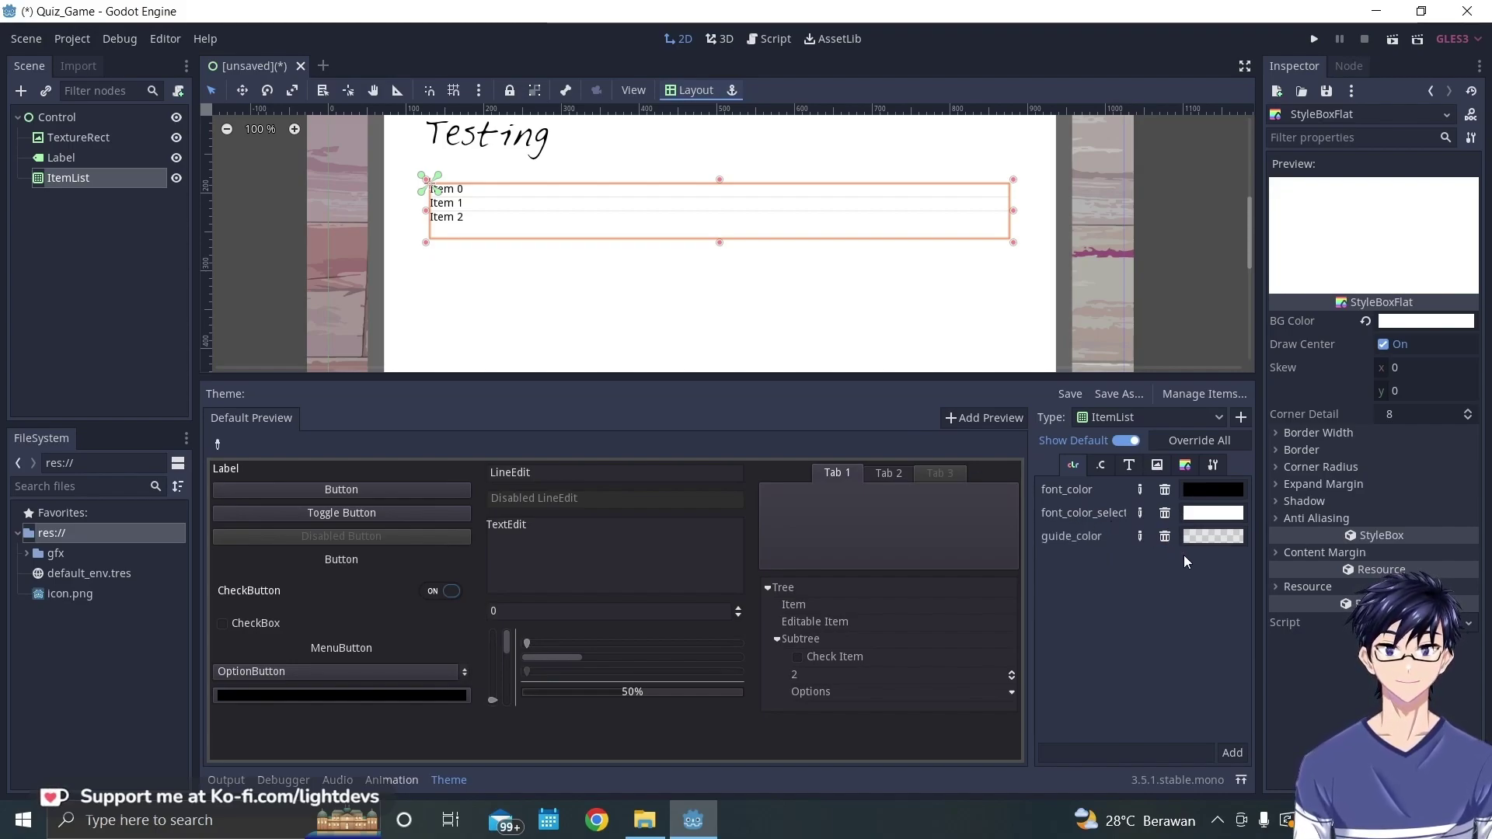
{"action": "left_click", "coordinate": [1201, 539]}
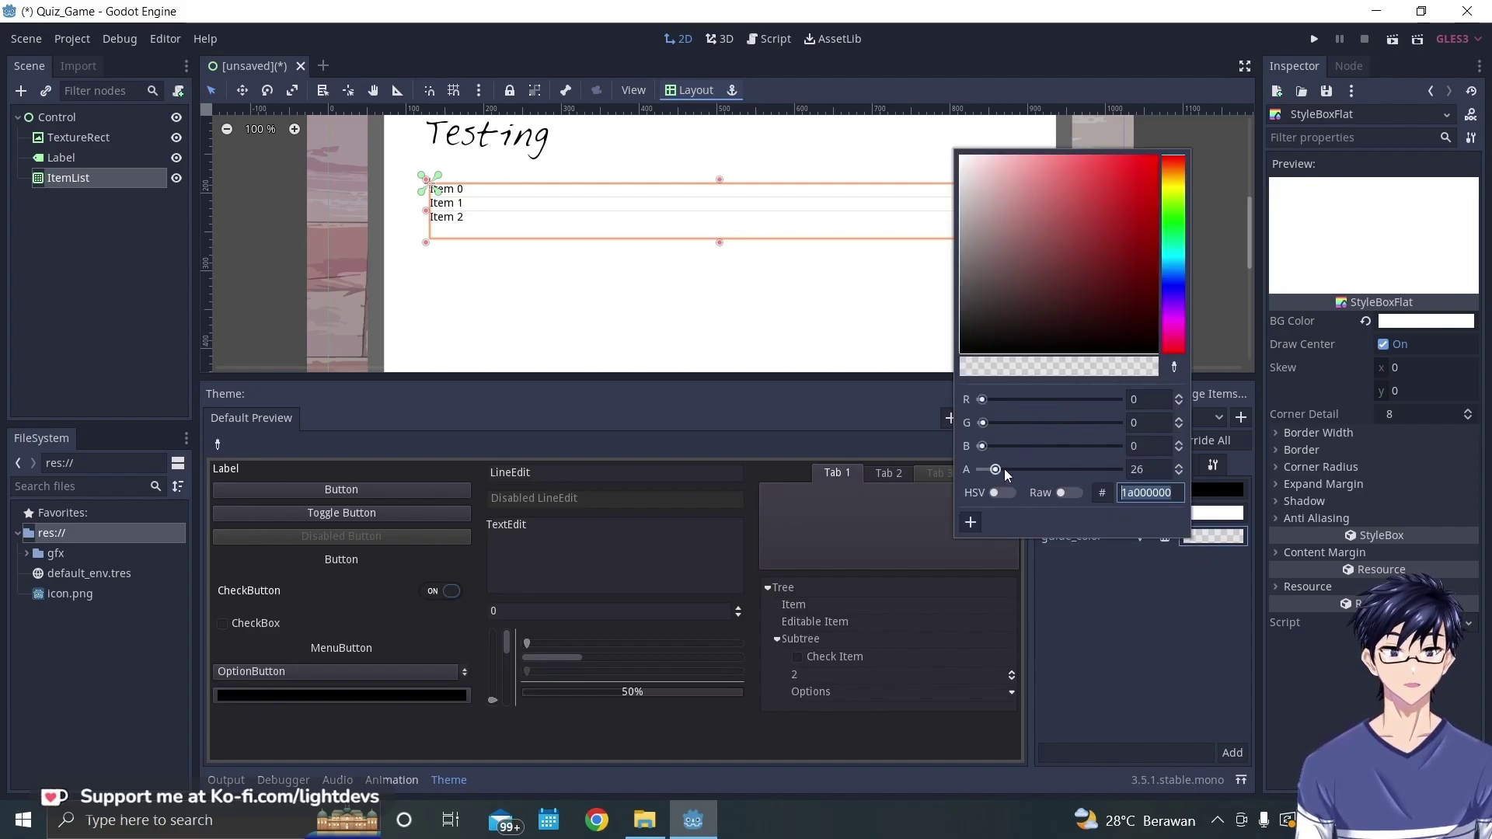
{"action": "left_click_drag", "start_coordinate": [1002, 470], "coordinate": [958, 471]}
{"action": "left_click", "coordinate": [1122, 631]}
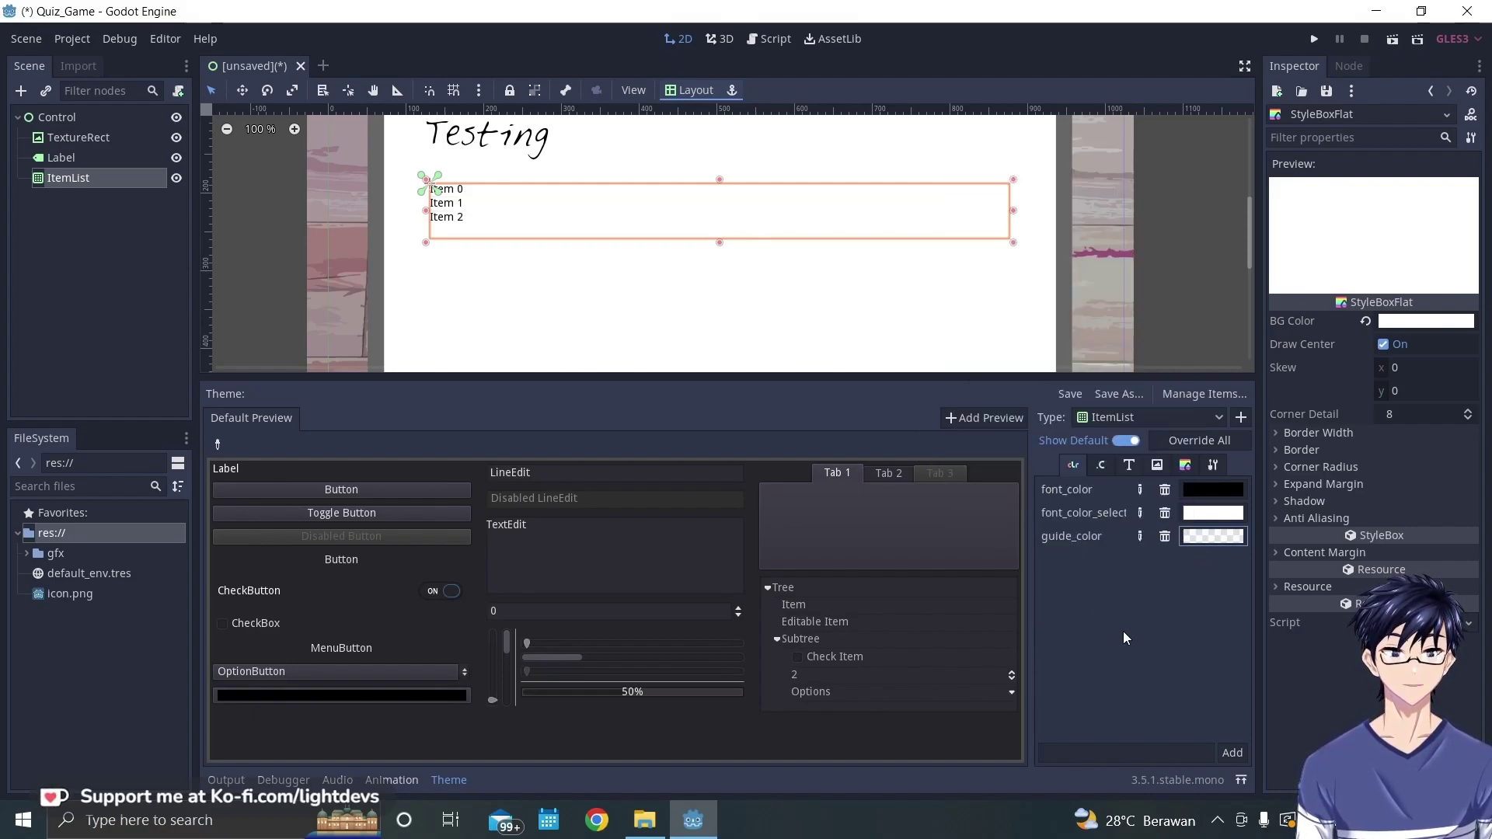
- Reselect the ItemList and raise guide_color's opacity slightly for faint guide lines
{"action": "left_click", "coordinate": [482, 246]}
{"action": "left_click", "coordinate": [481, 241]}
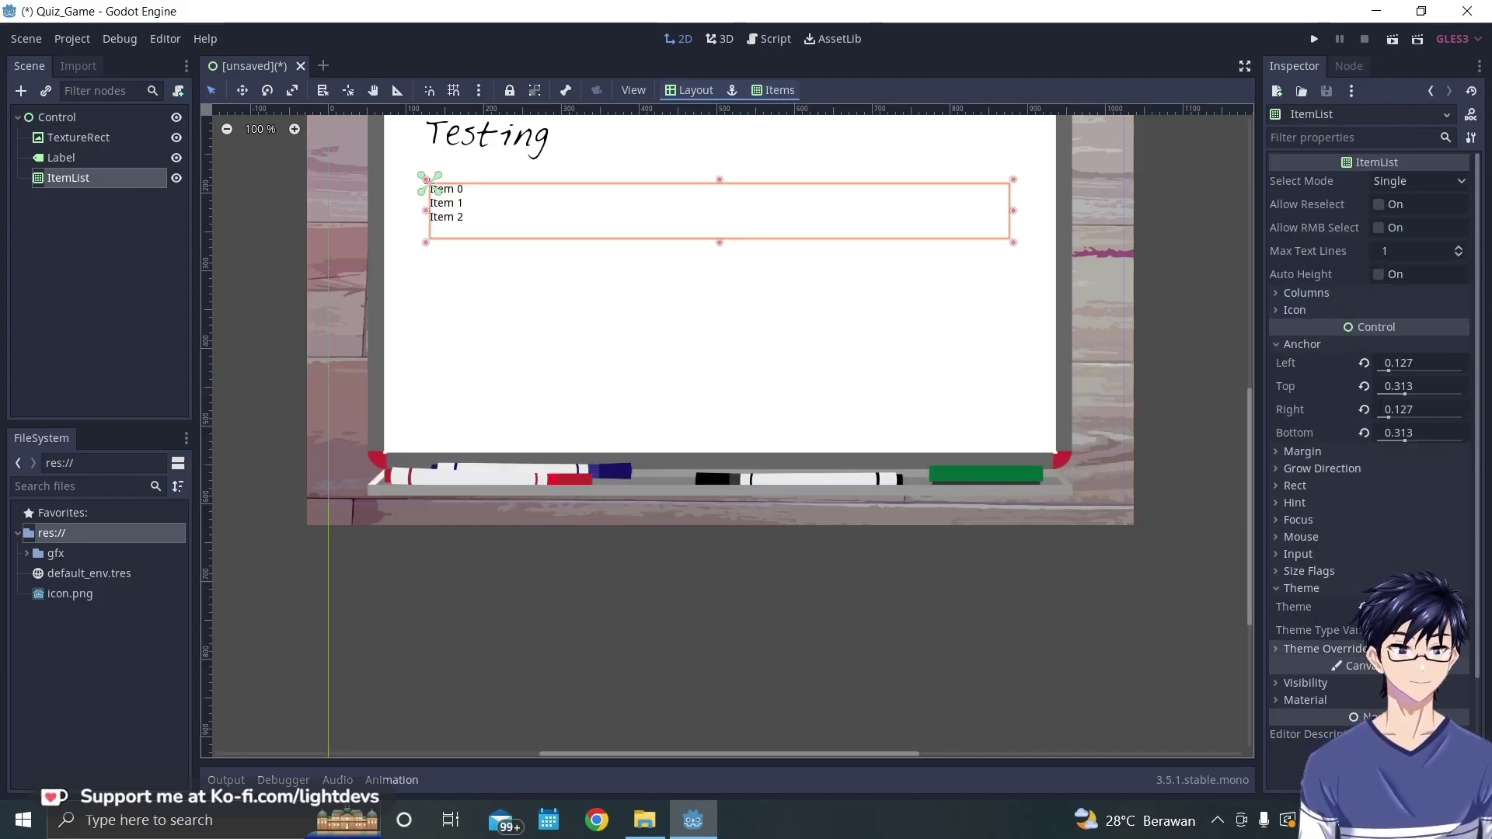
{"action": "left_click", "coordinate": [1316, 607]}
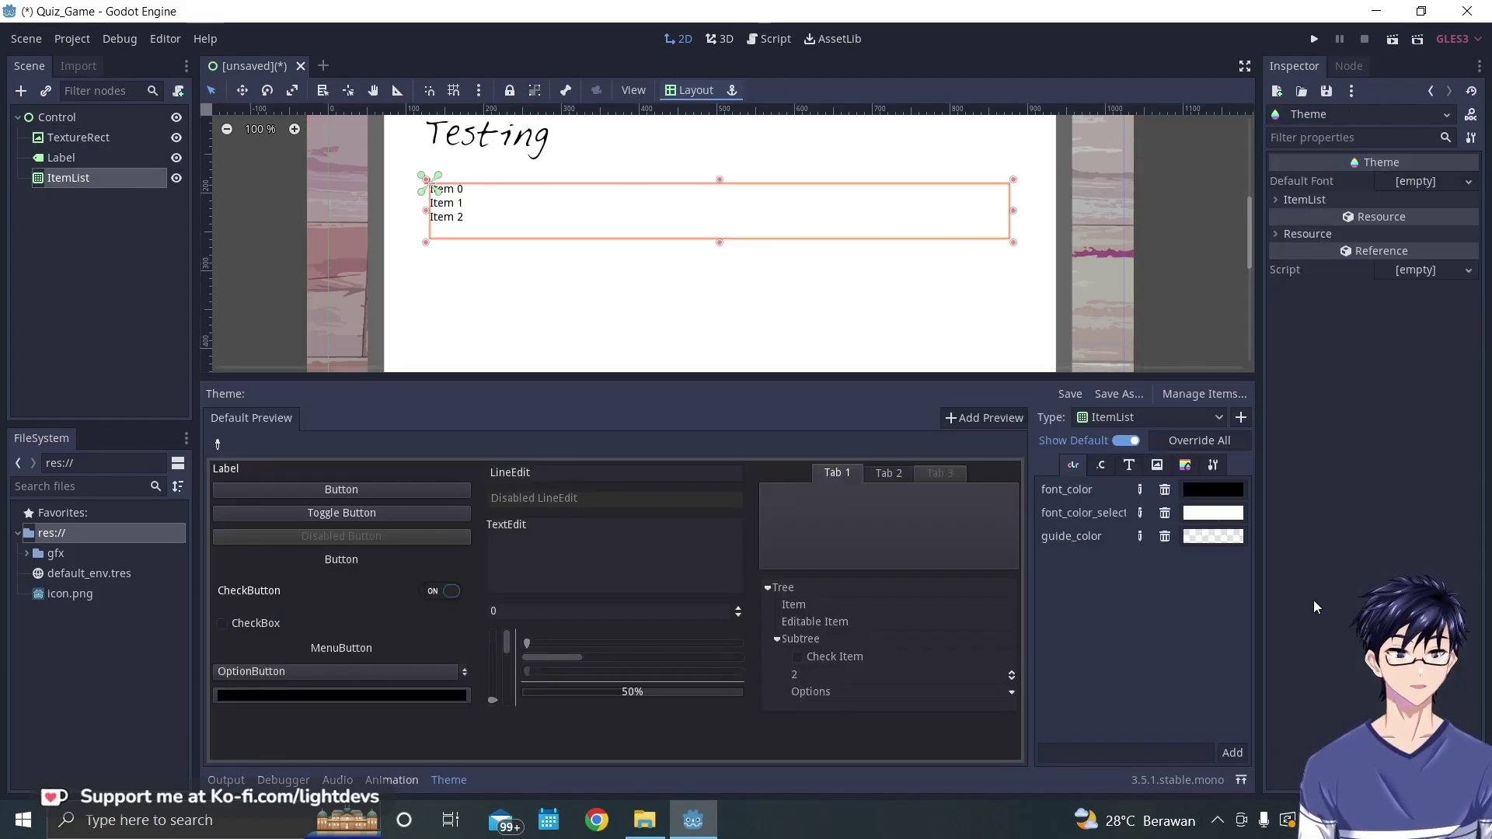
{"action": "left_click", "coordinate": [1186, 535]}
{"action": "left_click_drag", "start_coordinate": [984, 470], "coordinate": [993, 471]}
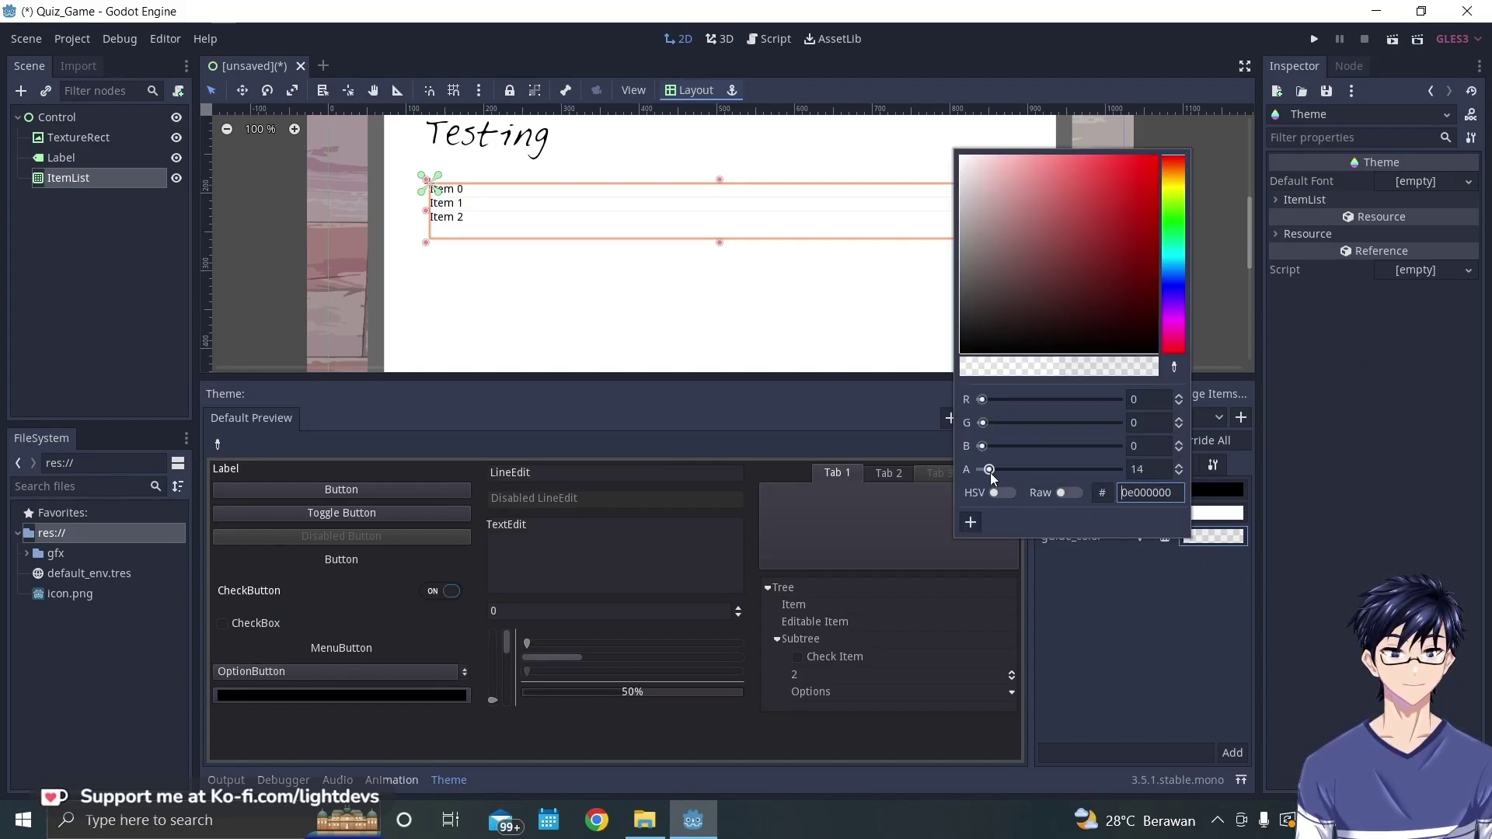
{"action": "left_click", "coordinate": [1135, 627]}
{"action": "left_click", "coordinate": [759, 326]}
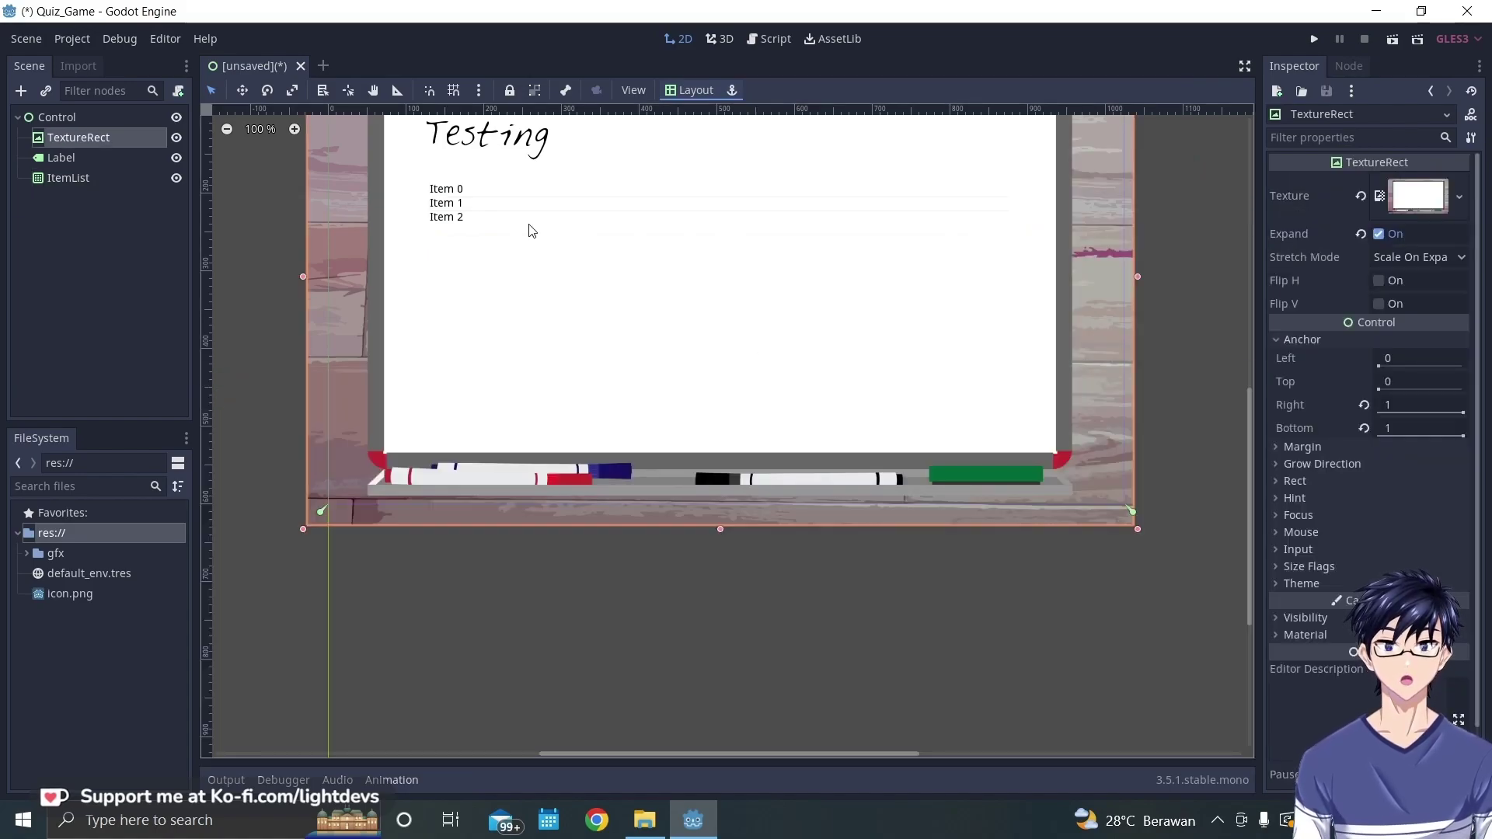
{"action": "left_click", "coordinate": [507, 206]}
{"action": "left_click", "coordinate": [1082, 572]}
{"action": "scroll", "coordinate": [783, 454], "scroll_direction": "down", "scroll_amount": 1}
{"action": "scroll", "coordinate": [783, 453], "scroll_direction": "up", "scroll_amount": 2}
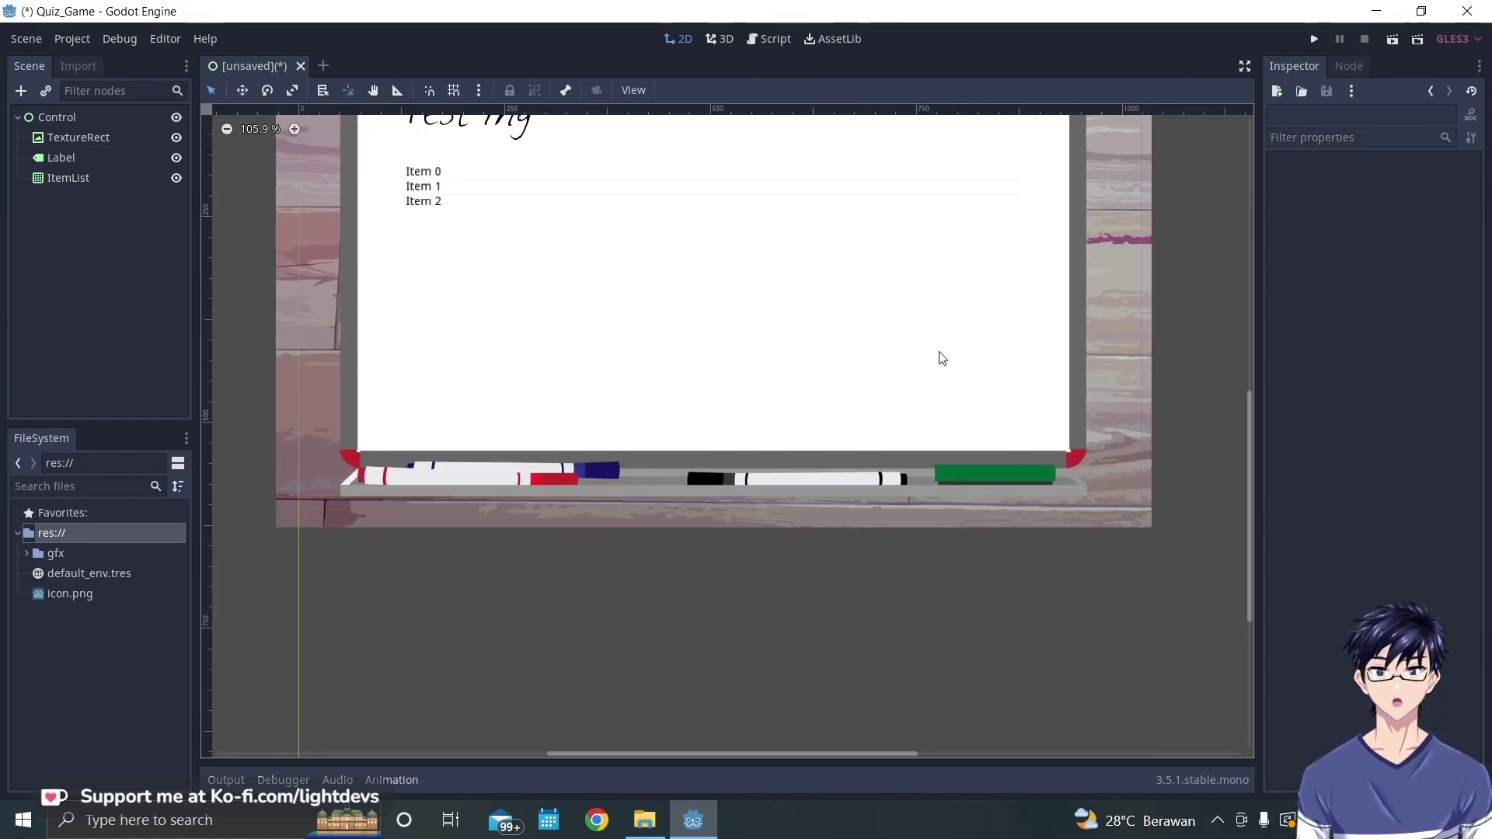
{"action": "middle_click_drag", "start_coordinate": [866, 259], "coordinate": [860, 414]}
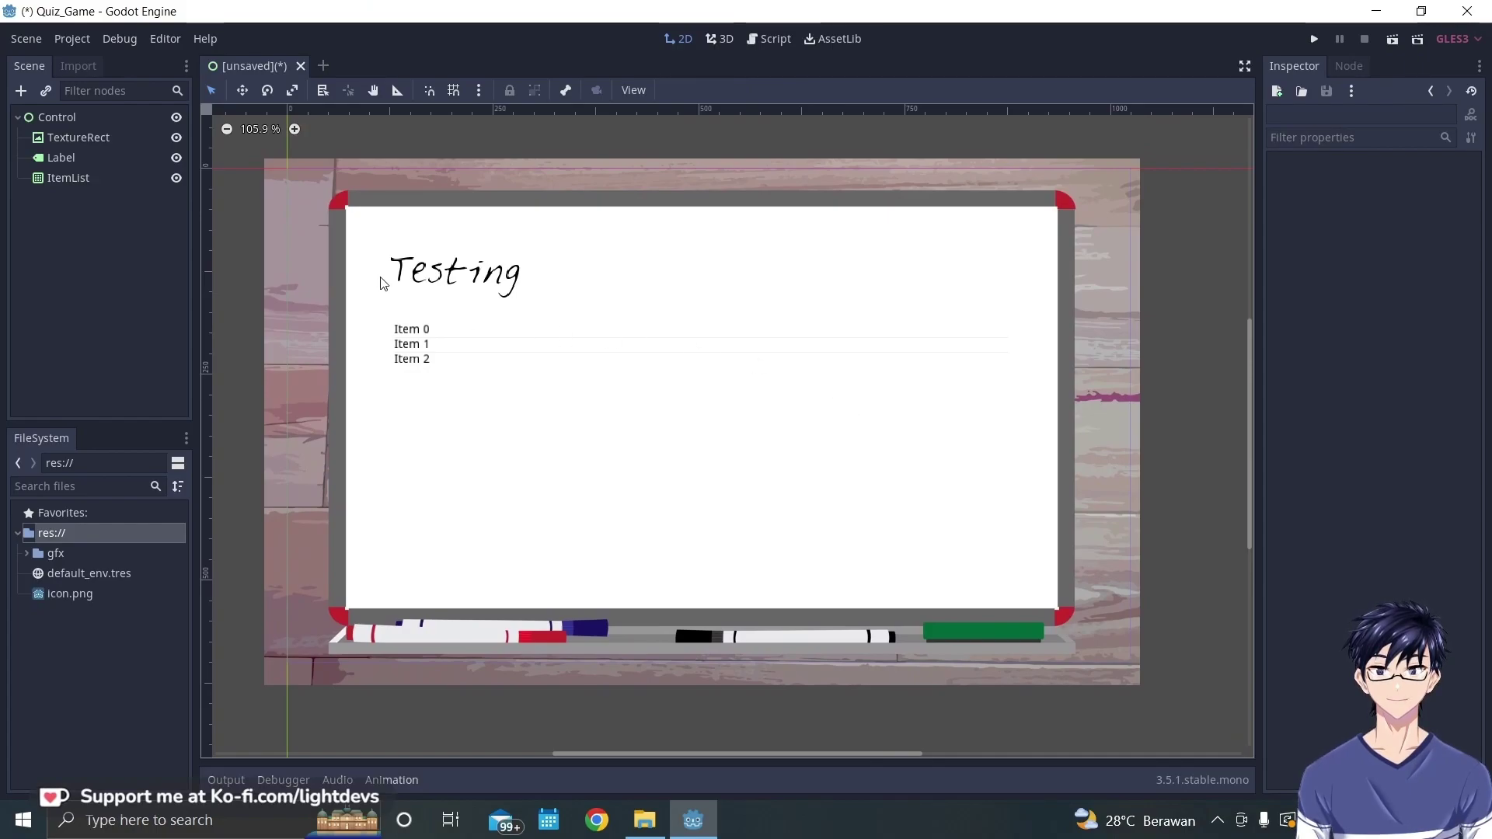
{"action": "left_click", "coordinate": [492, 285]}
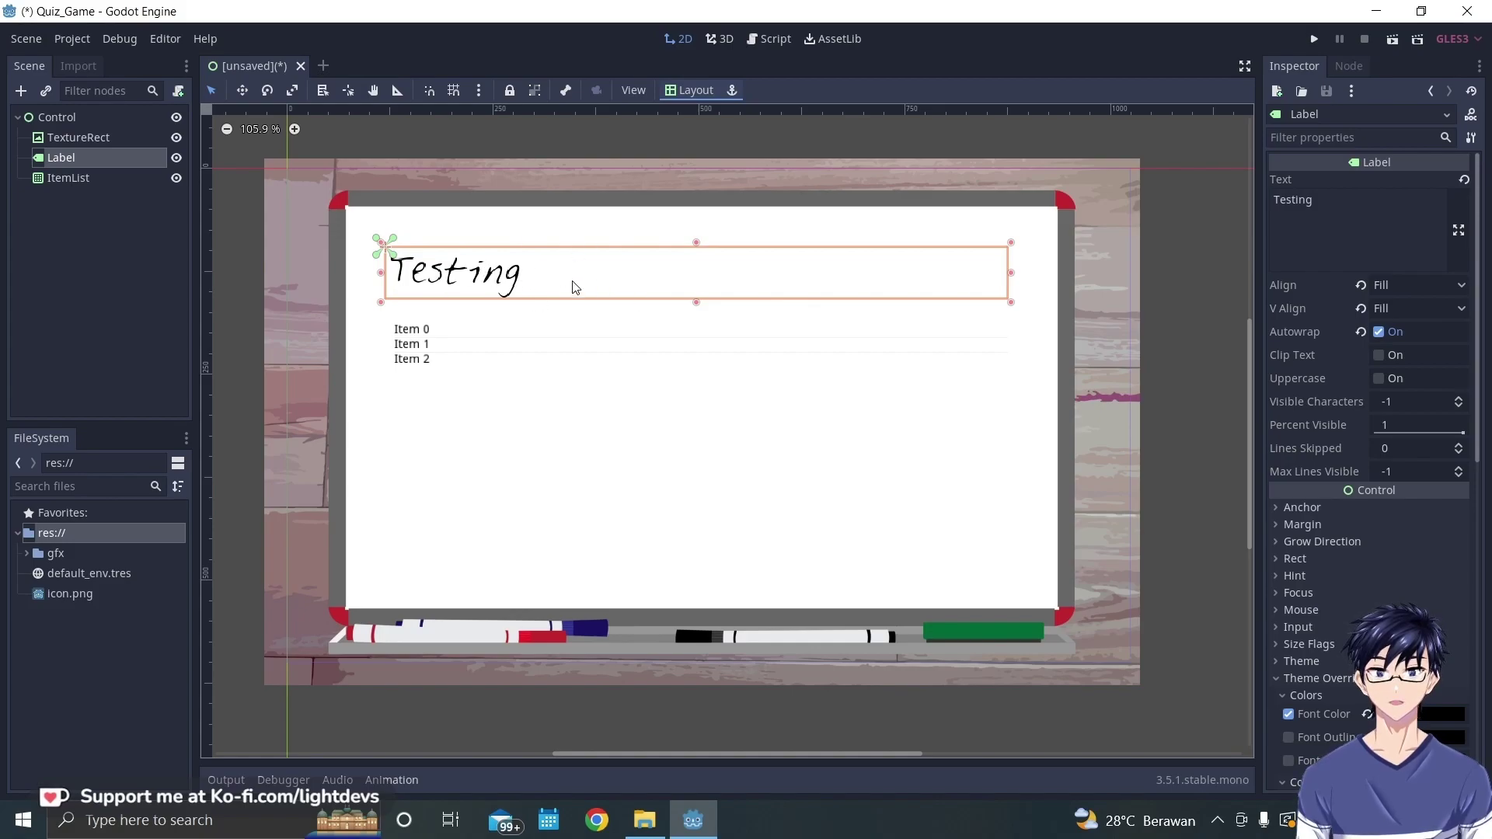
{"action": "left_click", "coordinate": [455, 355]}
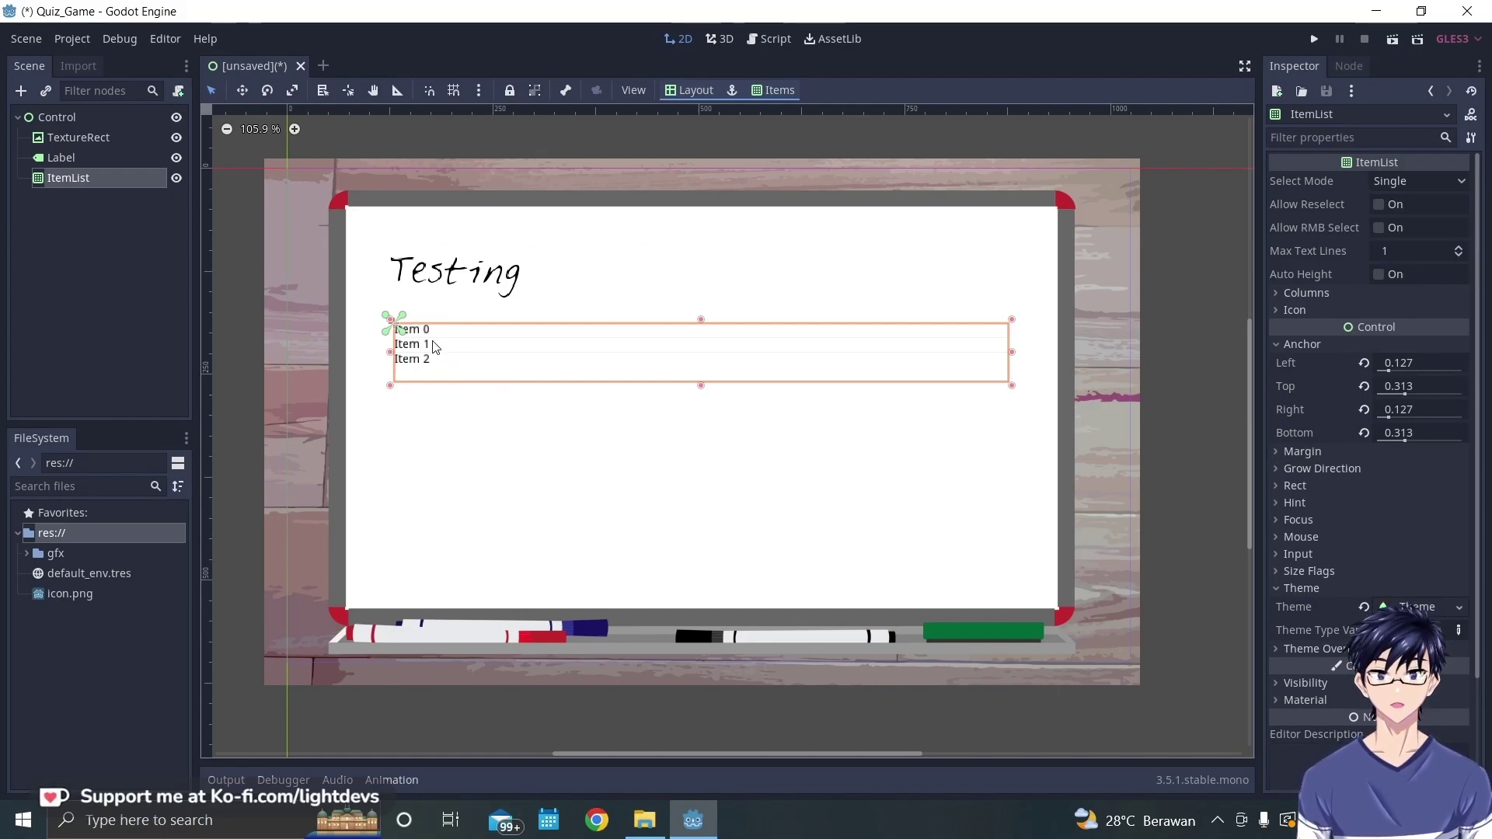
{"action": "left_click", "coordinate": [143, 288]}
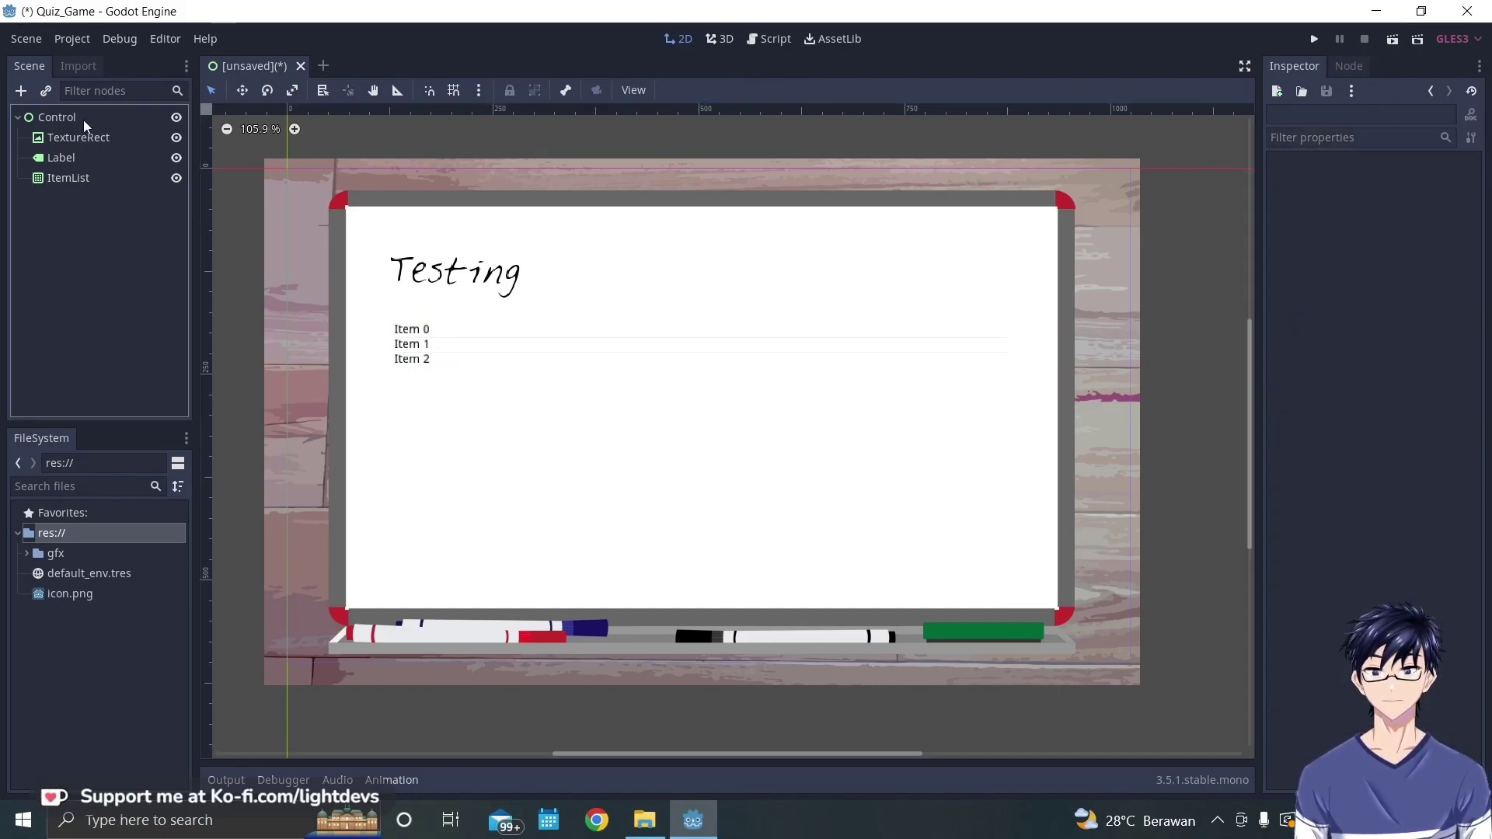
{"action": "left_click", "coordinate": [87, 91]}
{"action": "type", "text": "bu"}
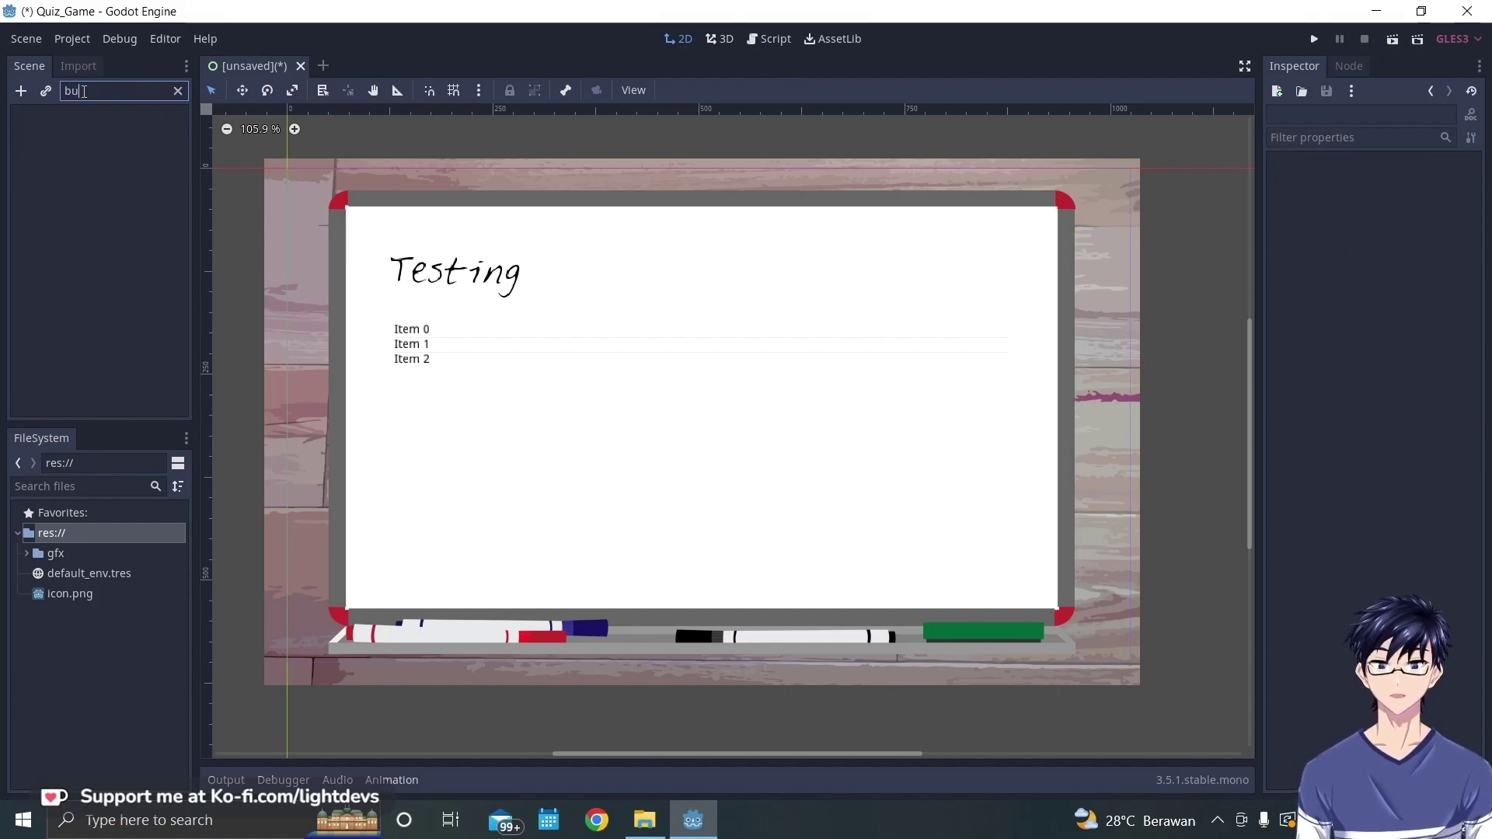
{"action": "key", "text": "BackSpace"}
{"action": "key", "text": "BackSpace"}
{"action": "key", "text": "BackSpace"}
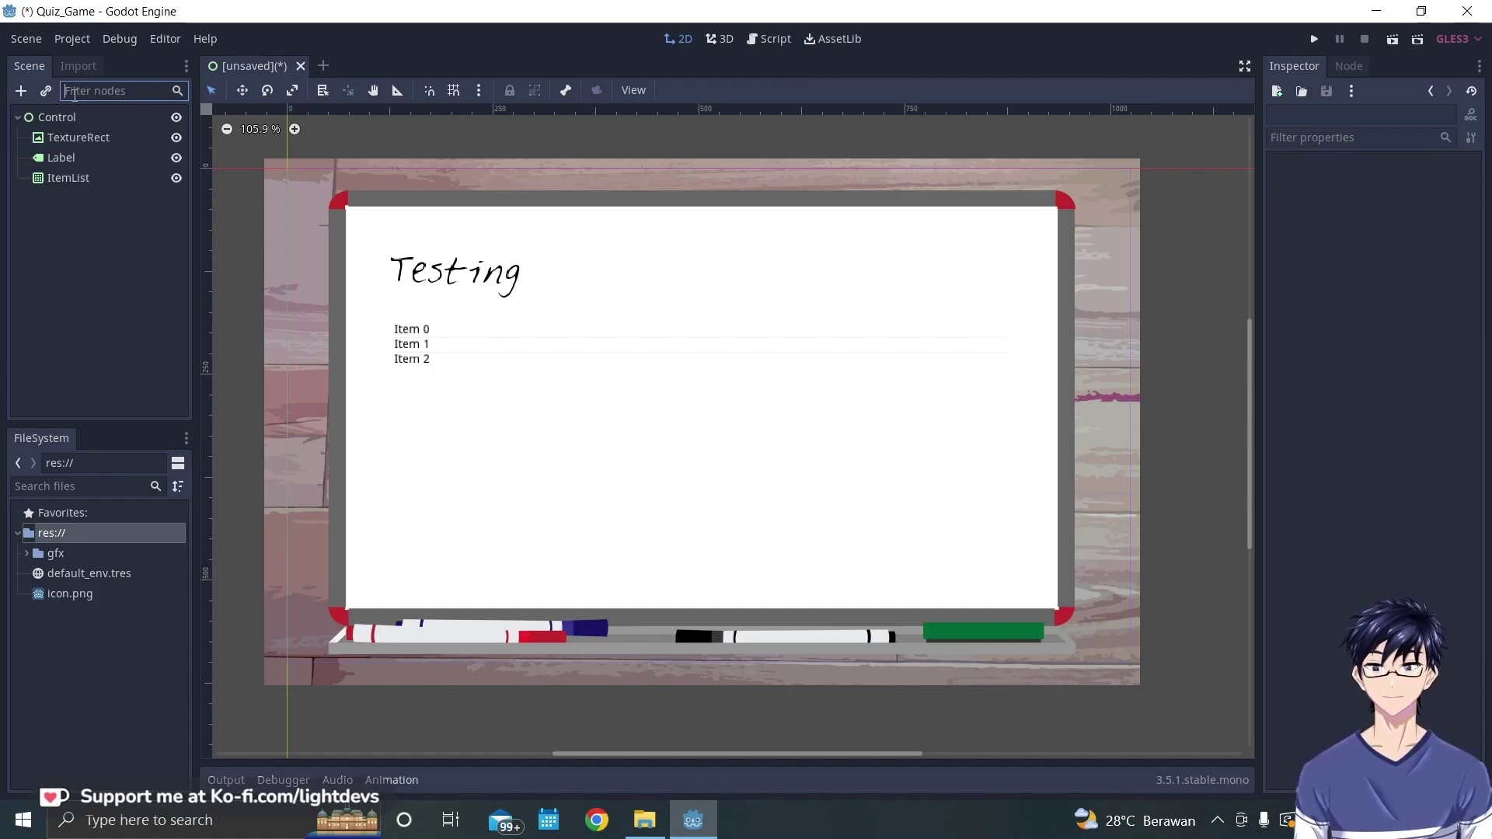
{"action": "left_click", "coordinate": [73, 118]}
- Add a Button node as a child of Control
{"action": "right_click", "coordinate": [73, 118]}
{"action": "left_click", "coordinate": [113, 127]}
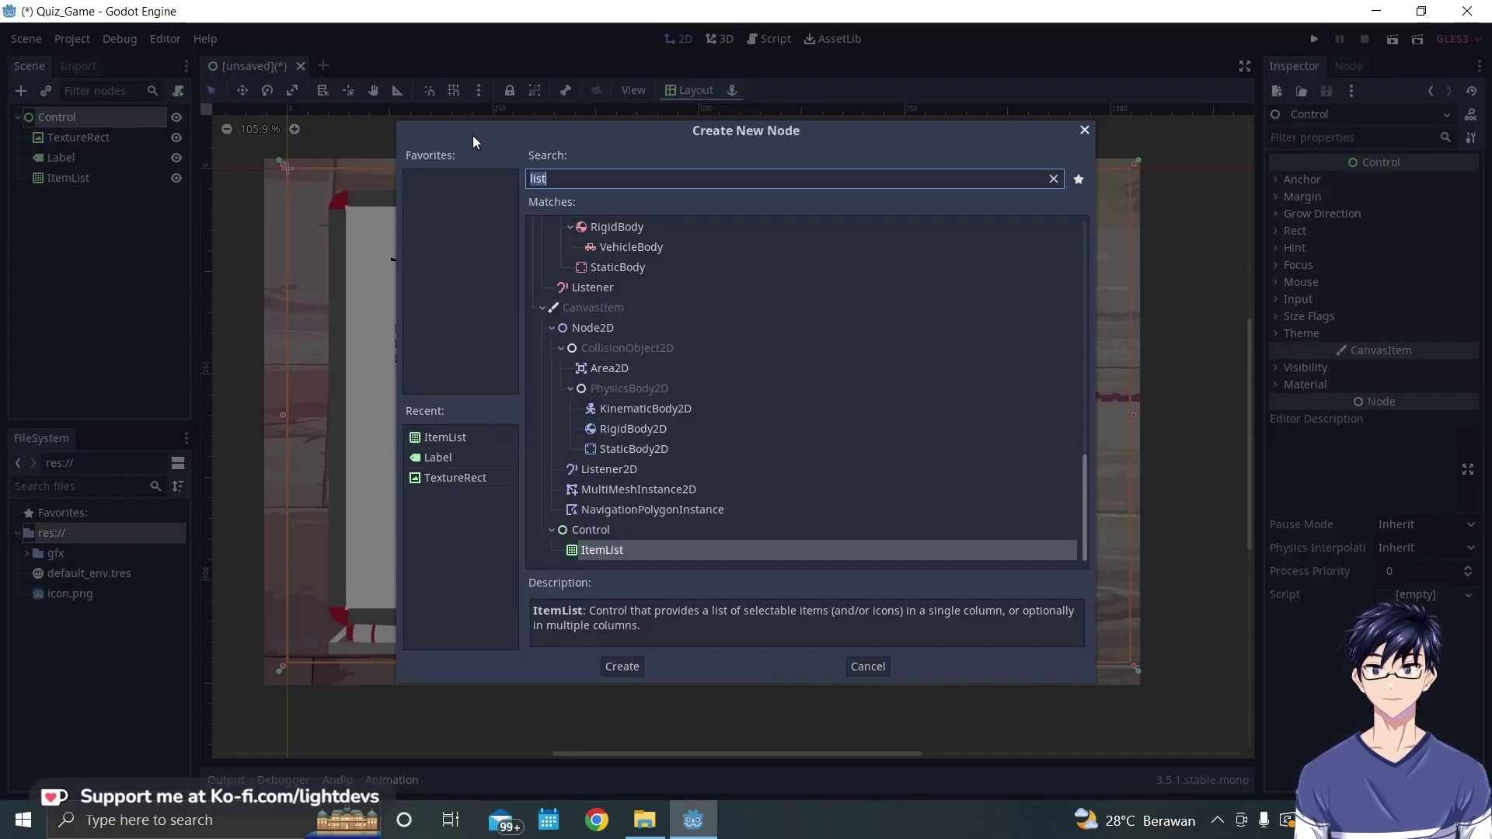
{"action": "type", "text": "button"}
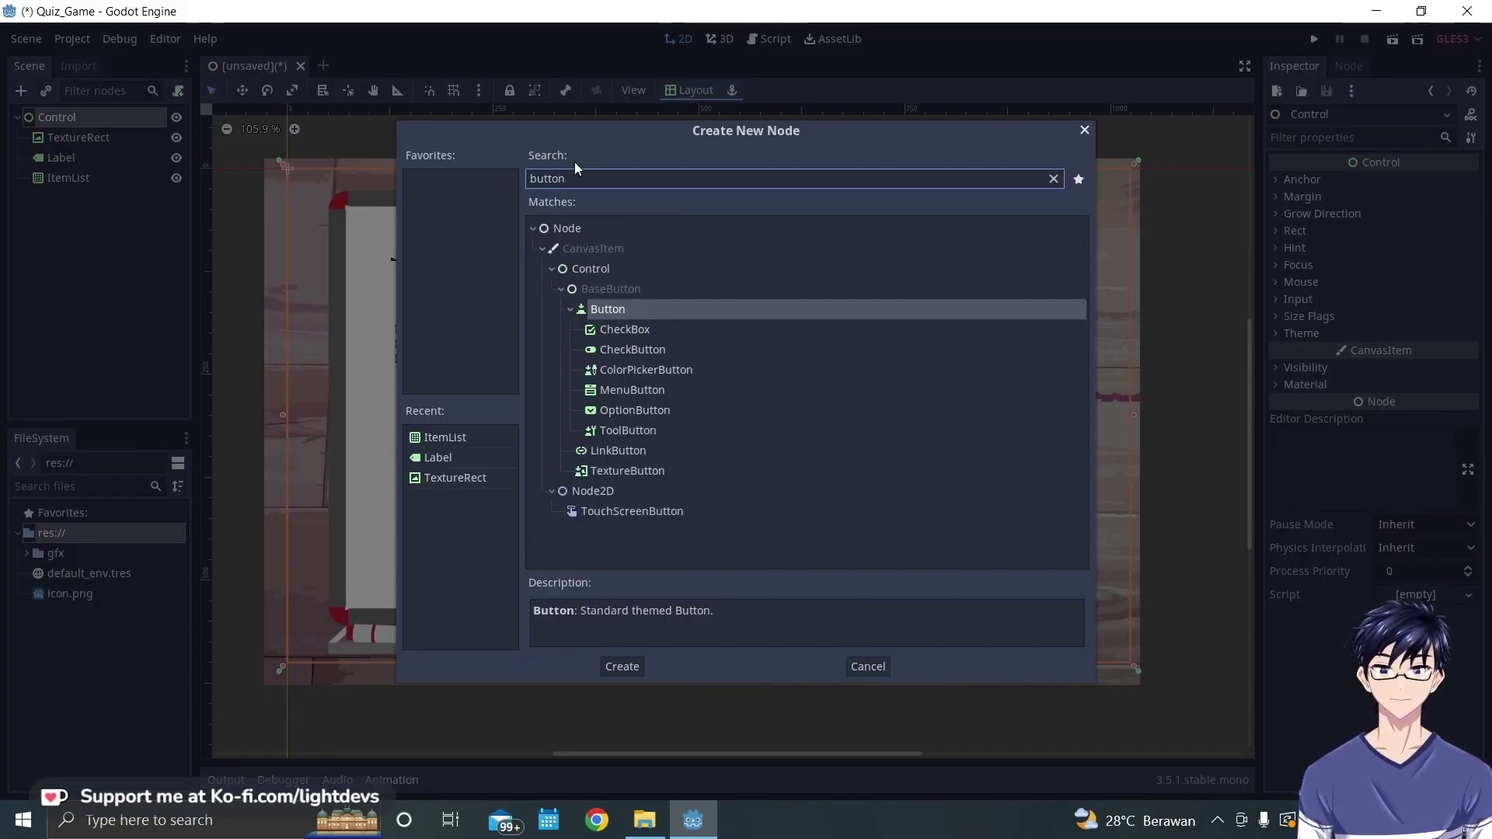
{"action": "left_click", "coordinate": [644, 310]}
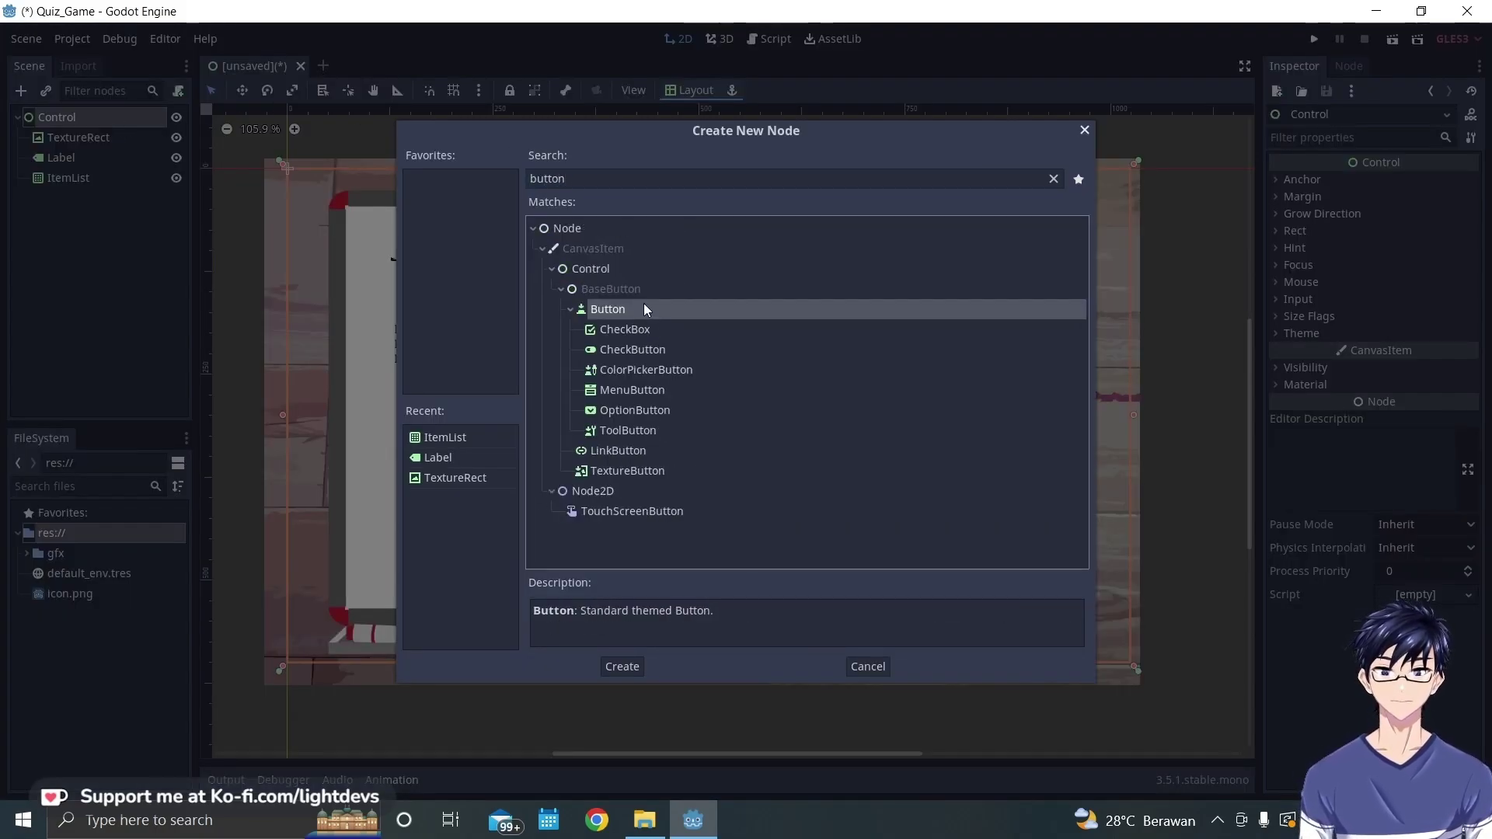
{"action": "left_click", "coordinate": [628, 664]}
- Size the new button across the whiteboard beneath the list, anchored at its top-left corner
{"action": "left_click_drag", "start_coordinate": [70, 198], "coordinate": [503, 477]}
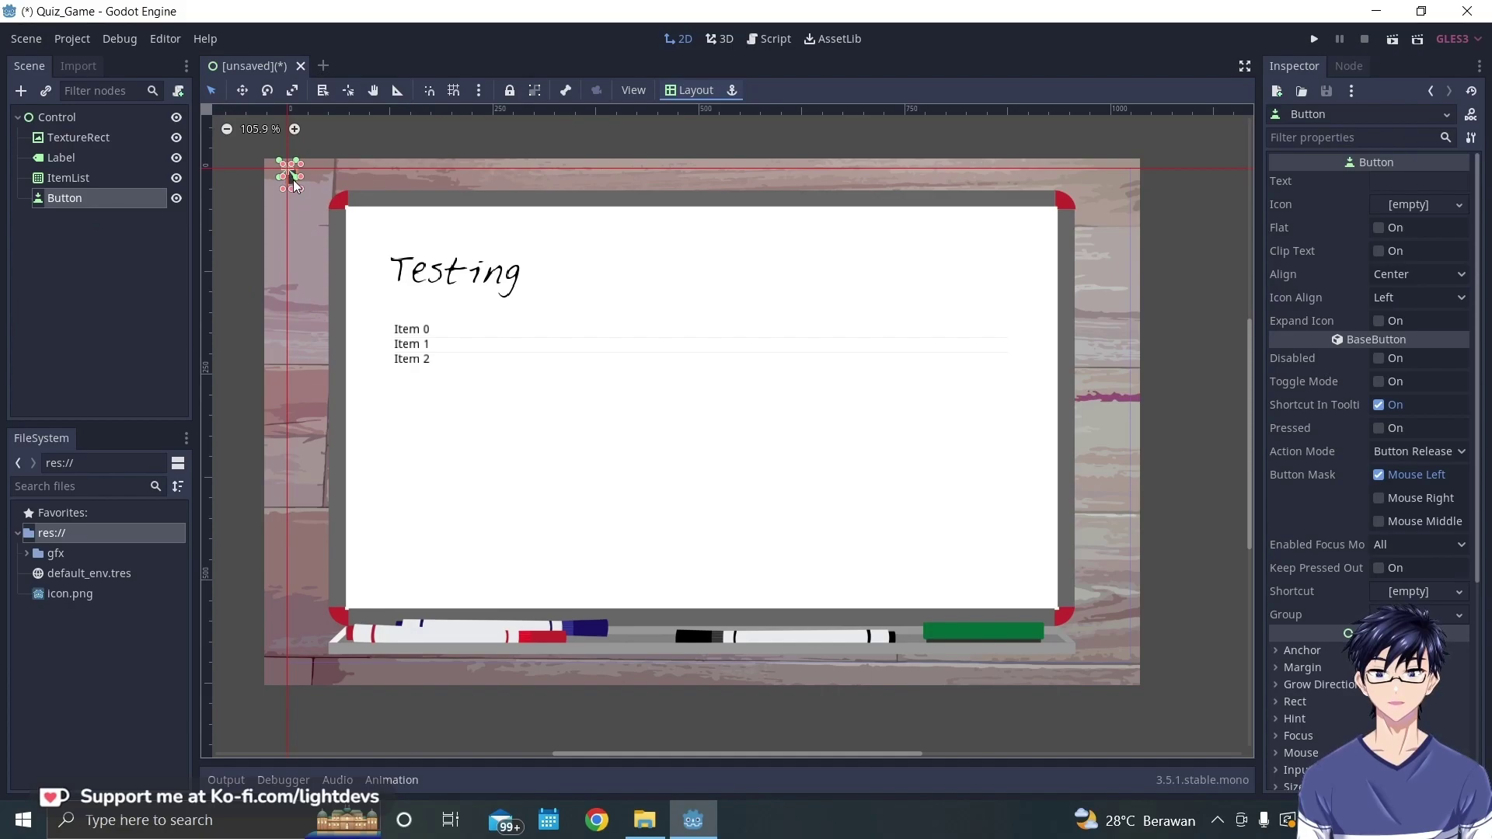
{"action": "left_click_drag", "start_coordinate": [293, 188], "coordinate": [1014, 396]}
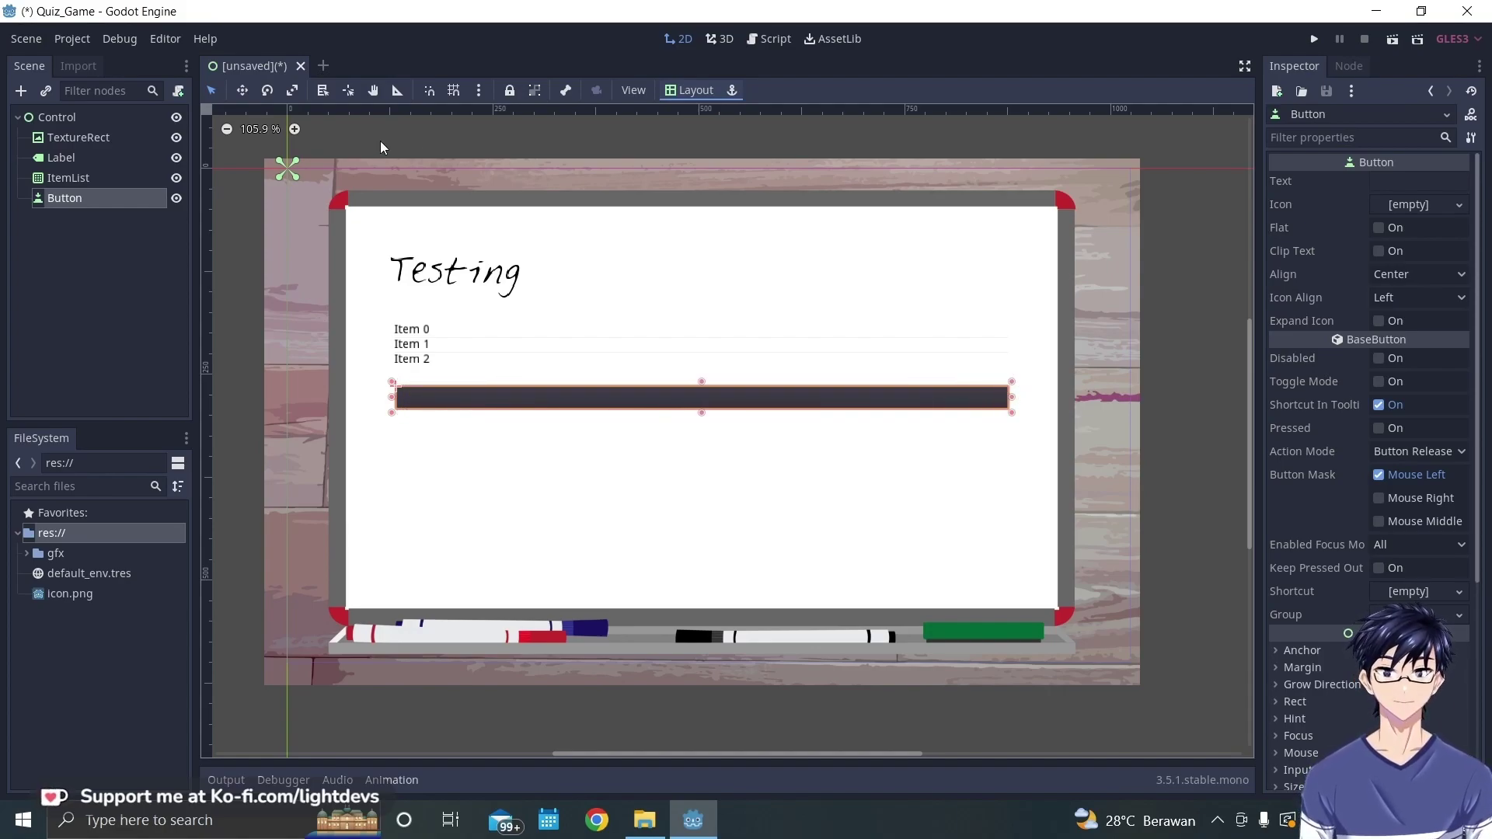
{"action": "left_click_drag", "start_coordinate": [321, 213], "coordinate": [399, 387]}
{"action": "left_click", "coordinate": [464, 432]}
{"action": "left_click", "coordinate": [487, 340]}
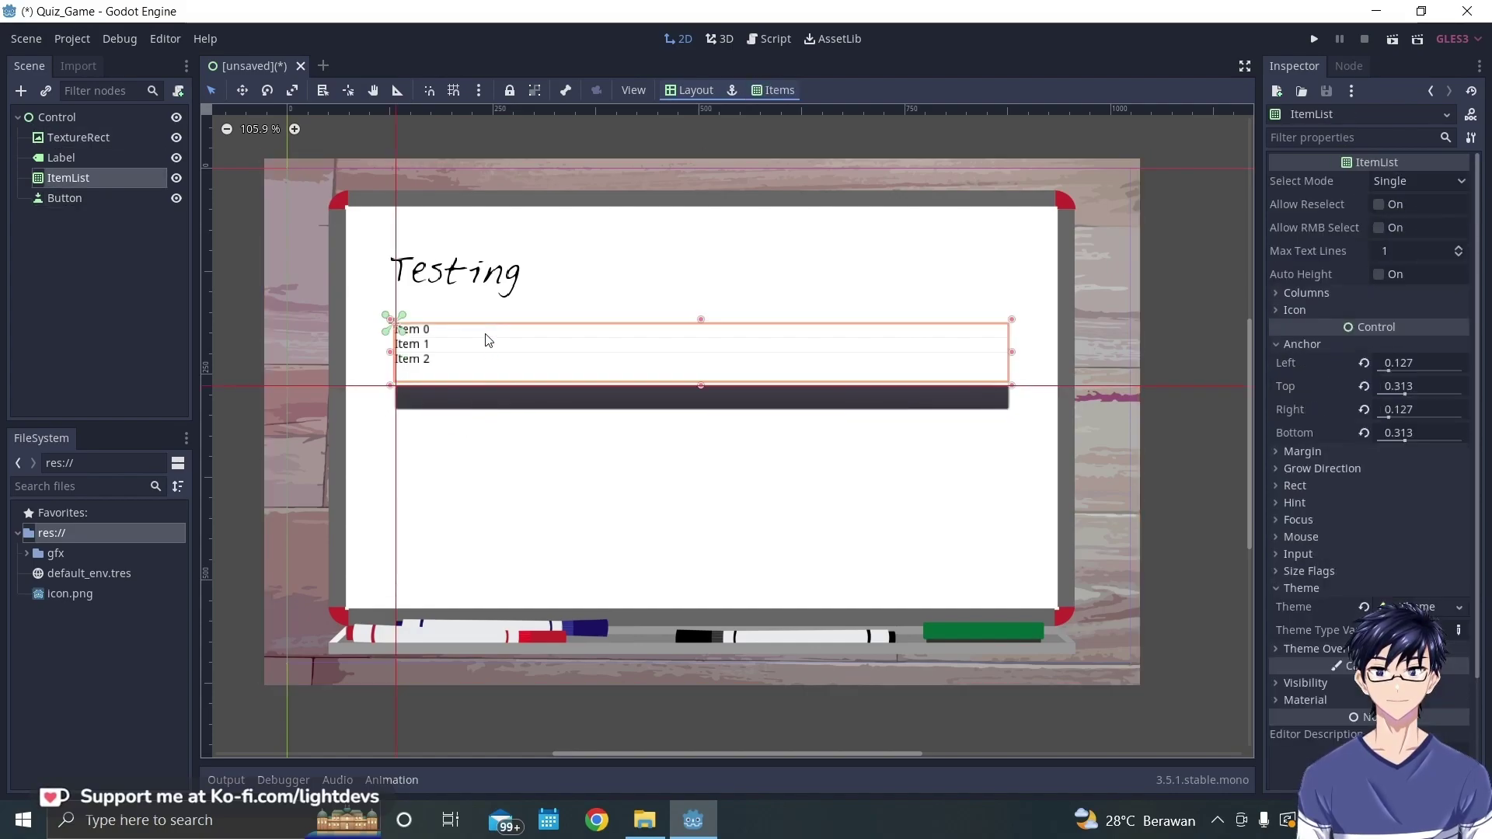
{"action": "left_click", "coordinate": [553, 400], "text": "shift"}
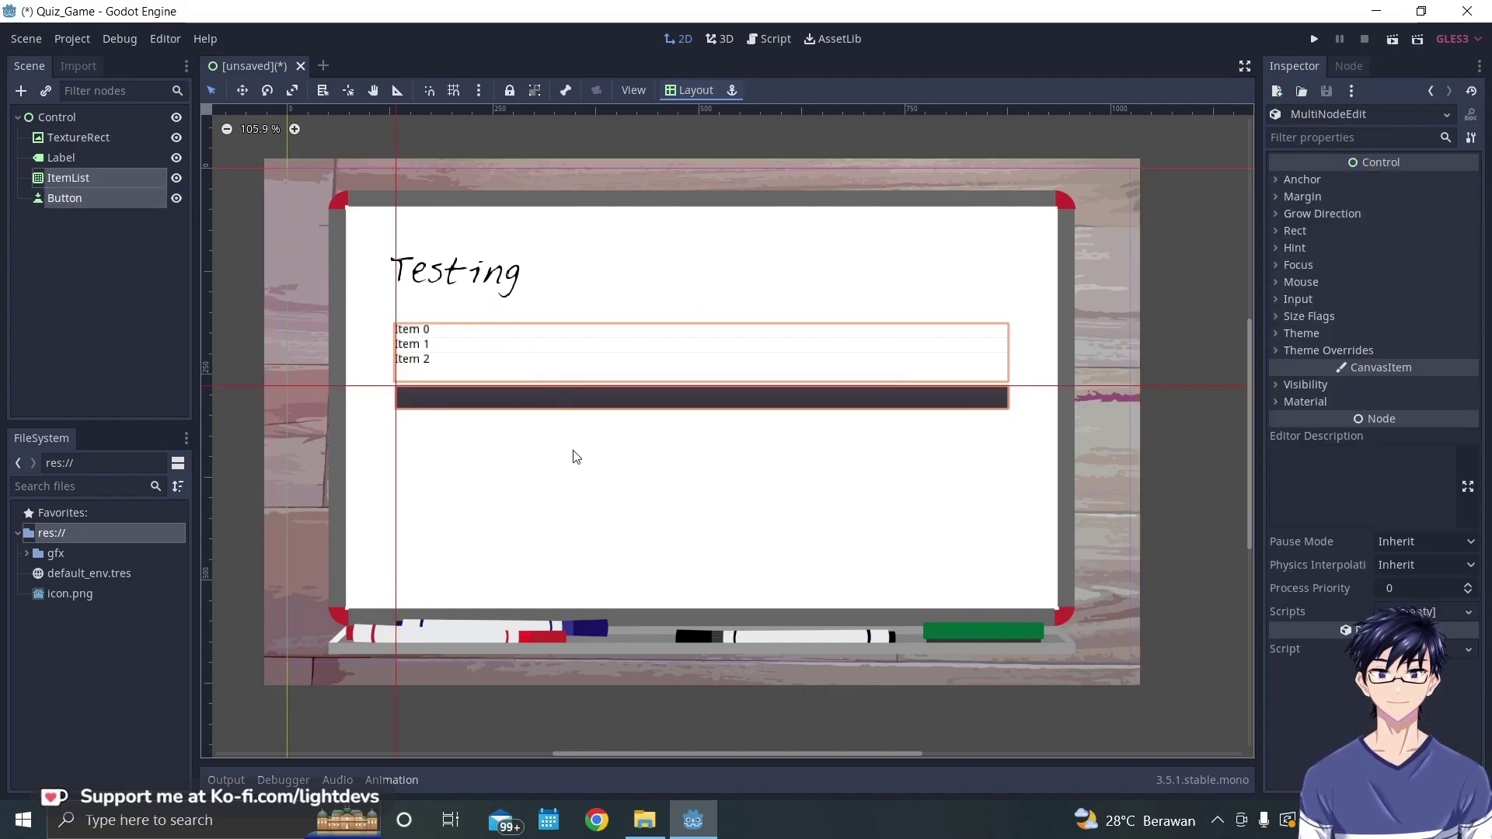
{"action": "left_click", "coordinate": [575, 457]}
{"action": "left_click", "coordinate": [553, 402]}
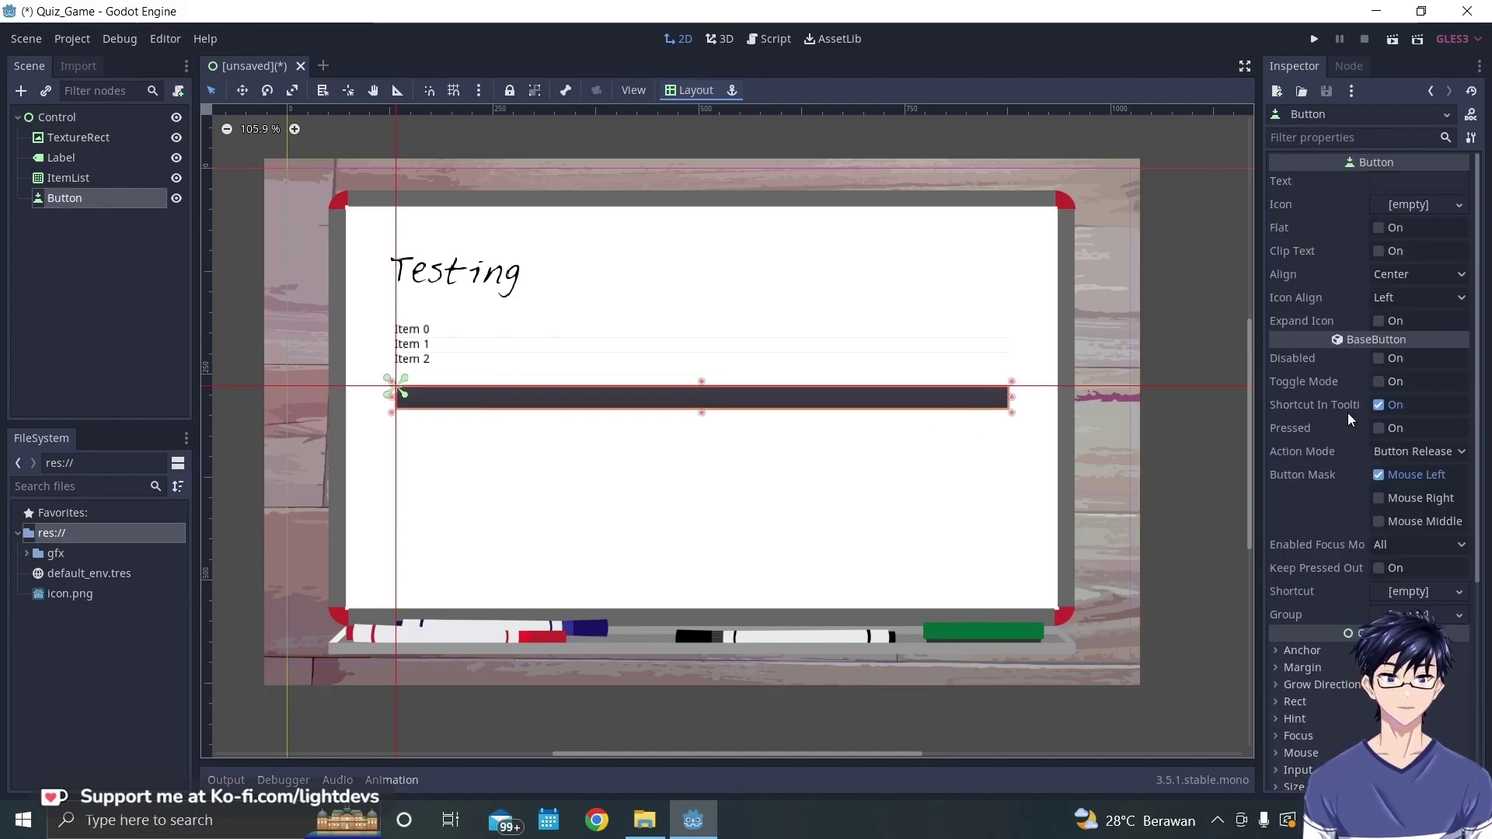
{"action": "left_click", "coordinate": [893, 426]}
{"action": "left_click", "coordinate": [863, 403]}
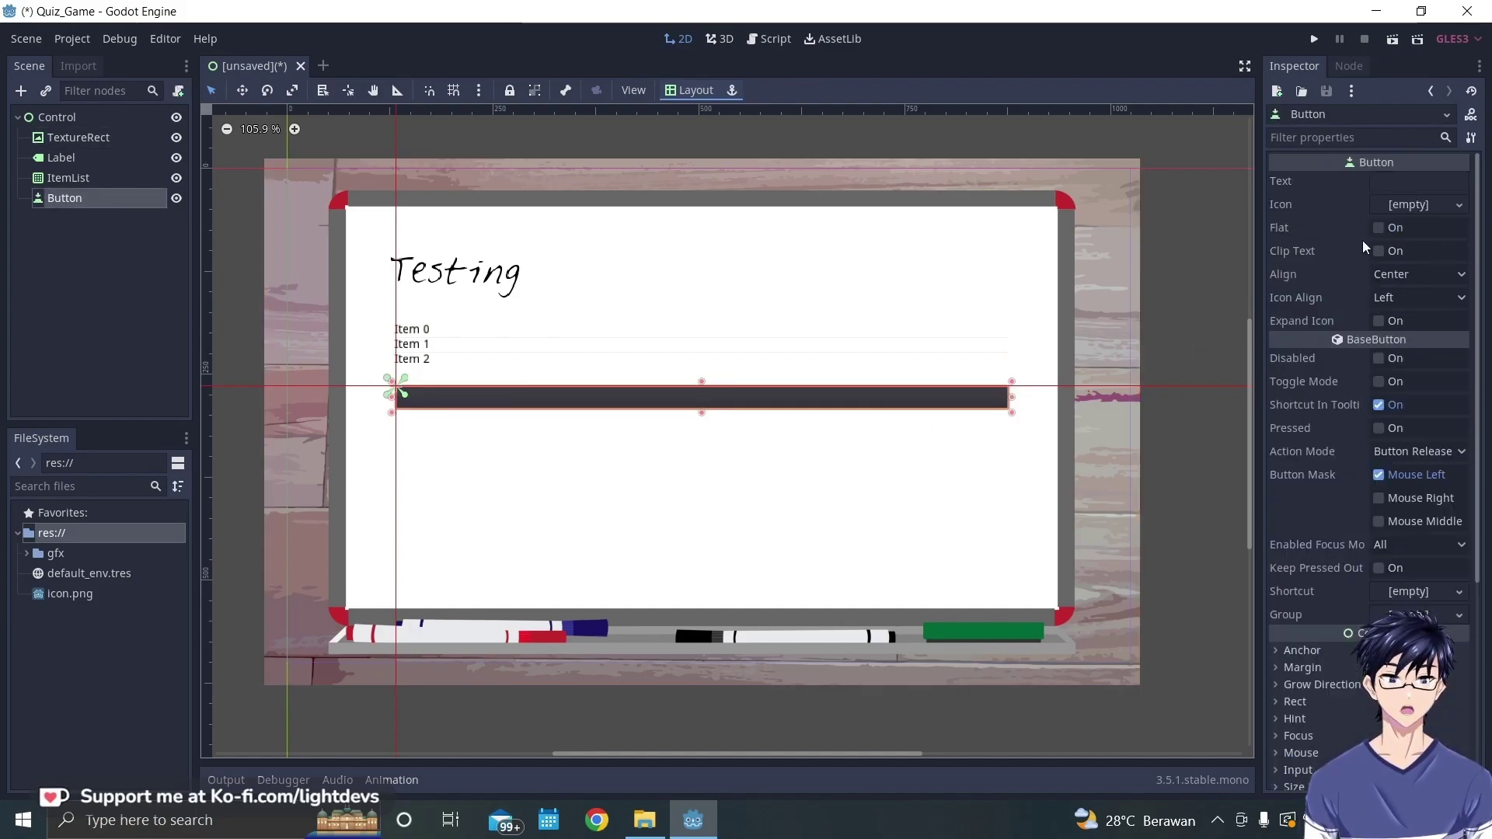
- Set the button's Text to 'Restart'
{"action": "left_click", "coordinate": [1402, 183]}
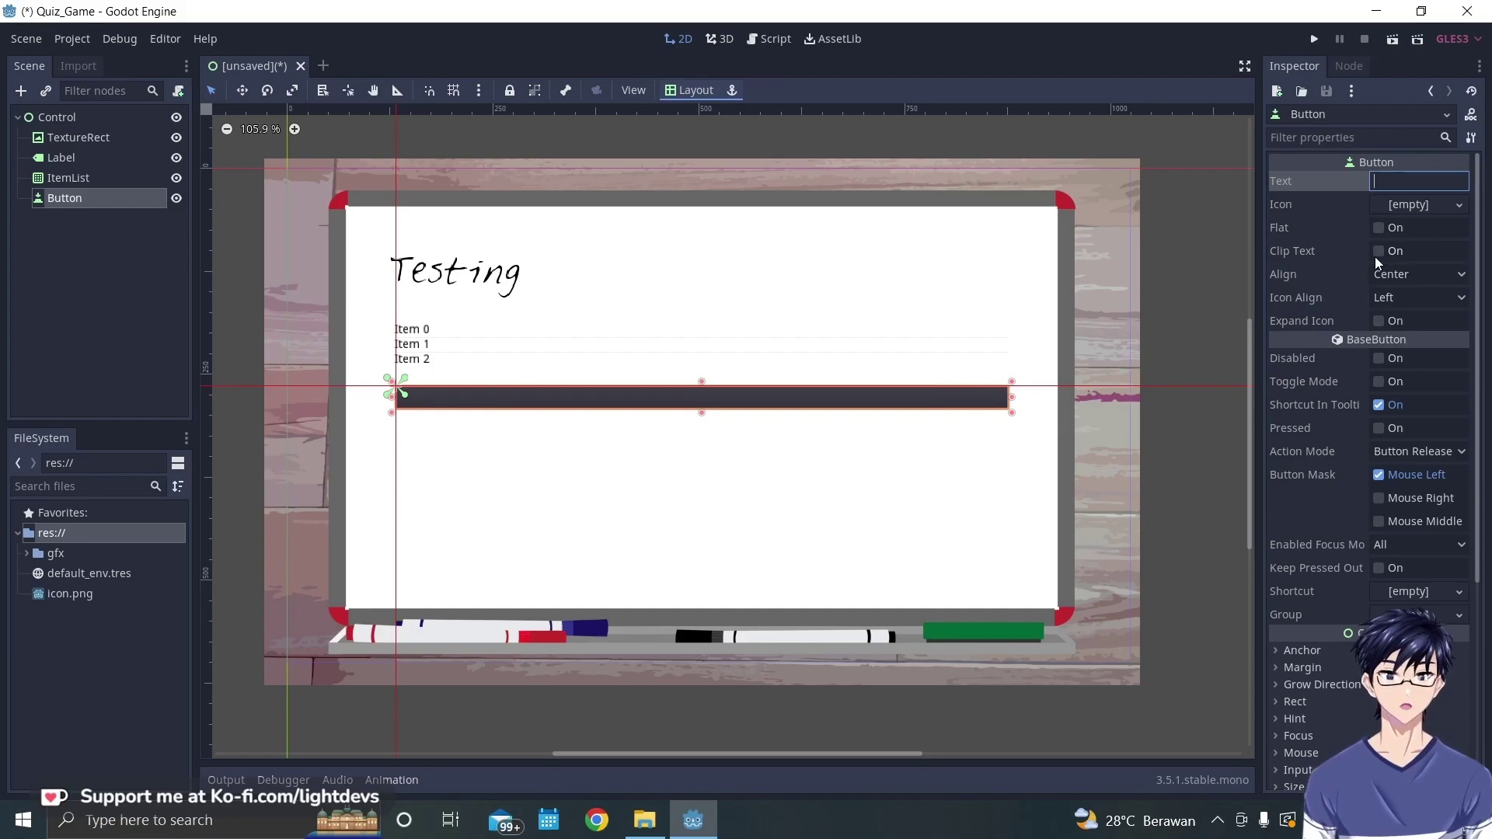
{"action": "type", "text": "Restart"}
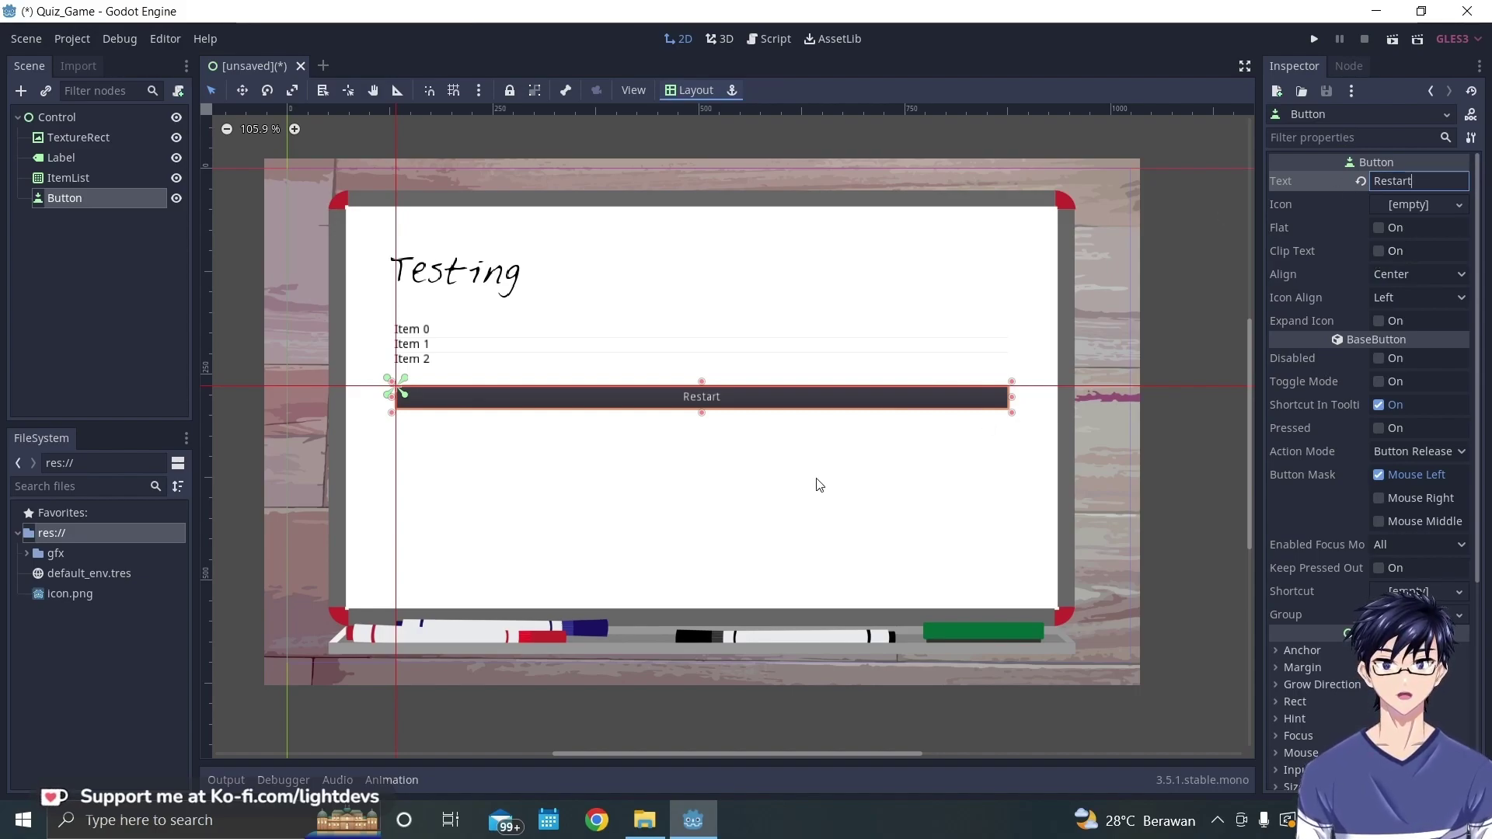
{"action": "left_click", "coordinate": [688, 495]}
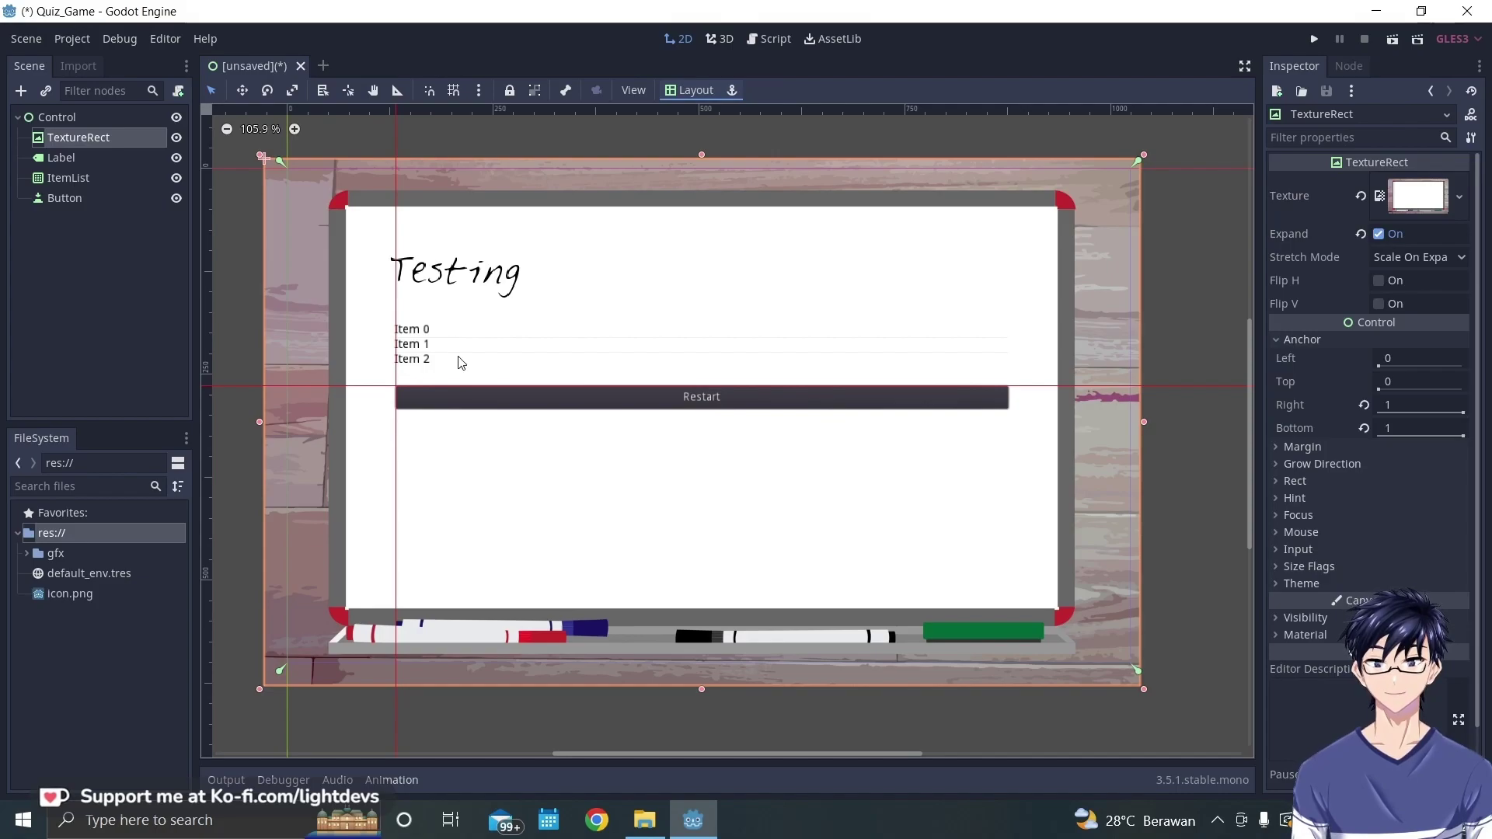
- Attempt a test run, then save the scene as Control.tscn with Ctrl+S
{"action": "left_click", "coordinate": [476, 332]}
{"action": "left_click", "coordinate": [492, 305]}
{"action": "left_click", "coordinate": [510, 373]}
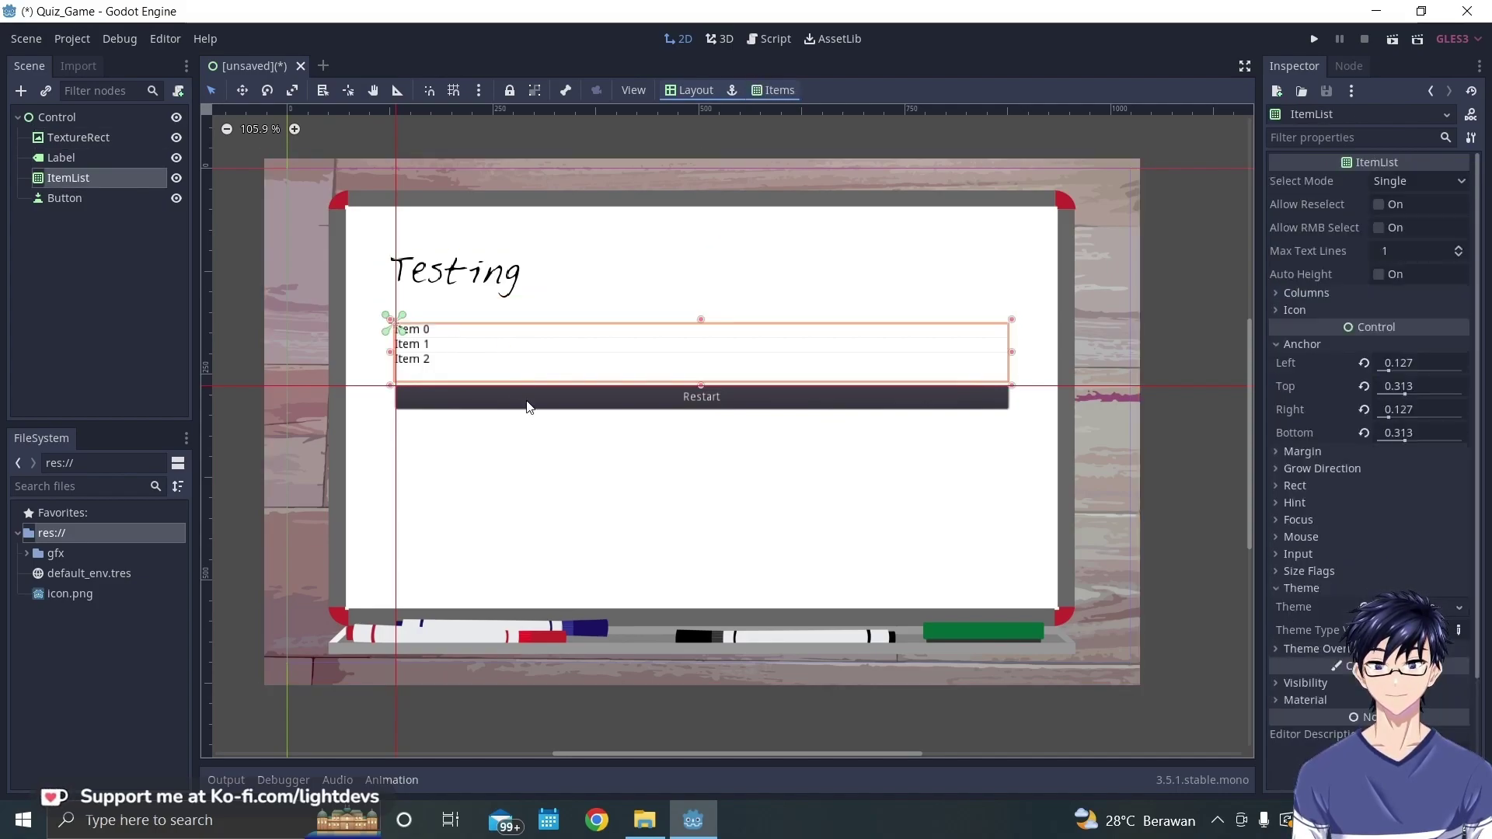
{"action": "left_click", "coordinate": [527, 406]}
{"action": "left_click", "coordinate": [1104, 349]}
{"action": "left_click", "coordinate": [1315, 40]}
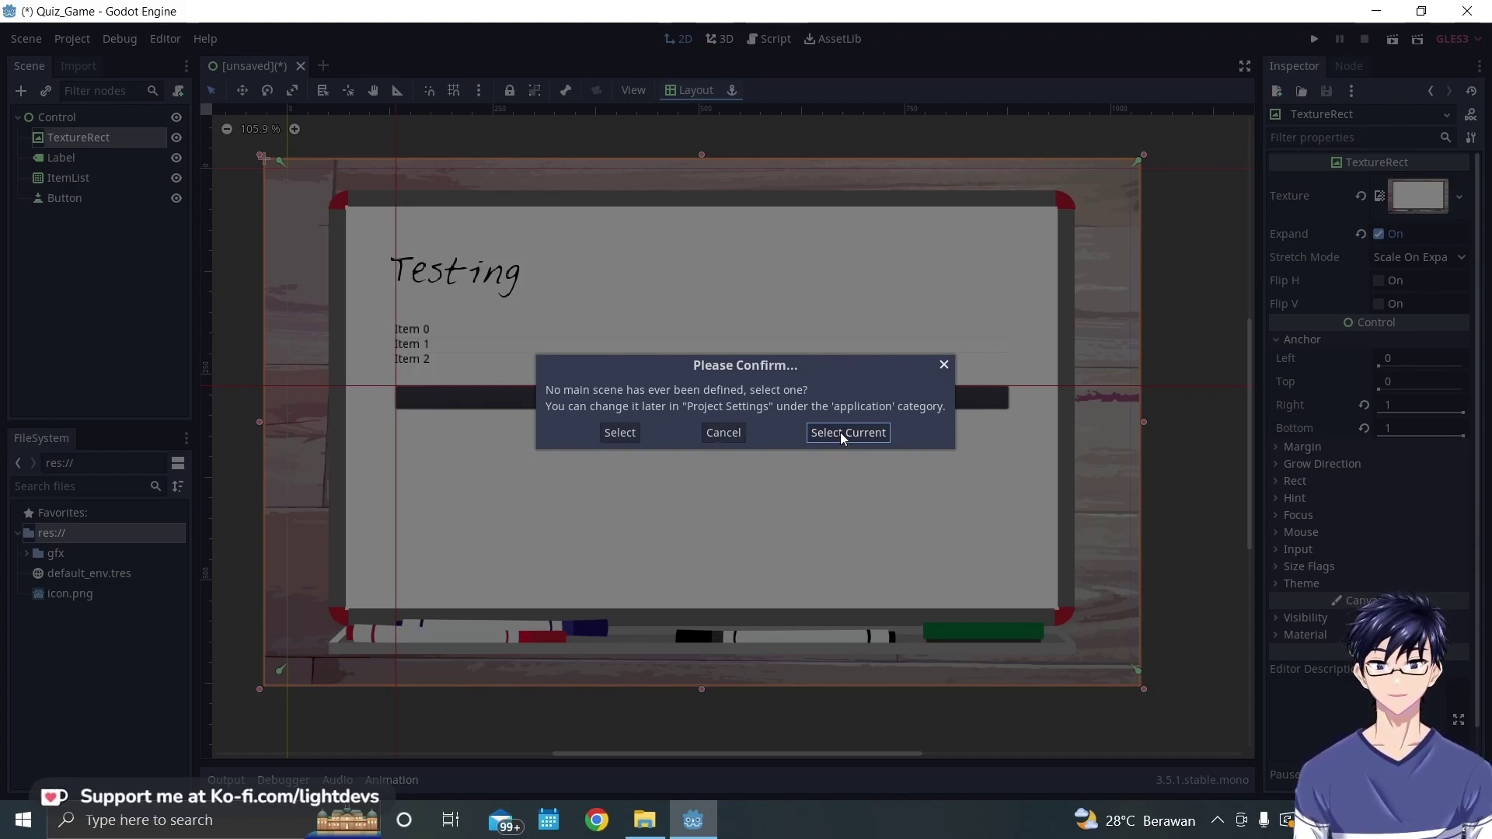
{"action": "left_click", "coordinate": [742, 434]}
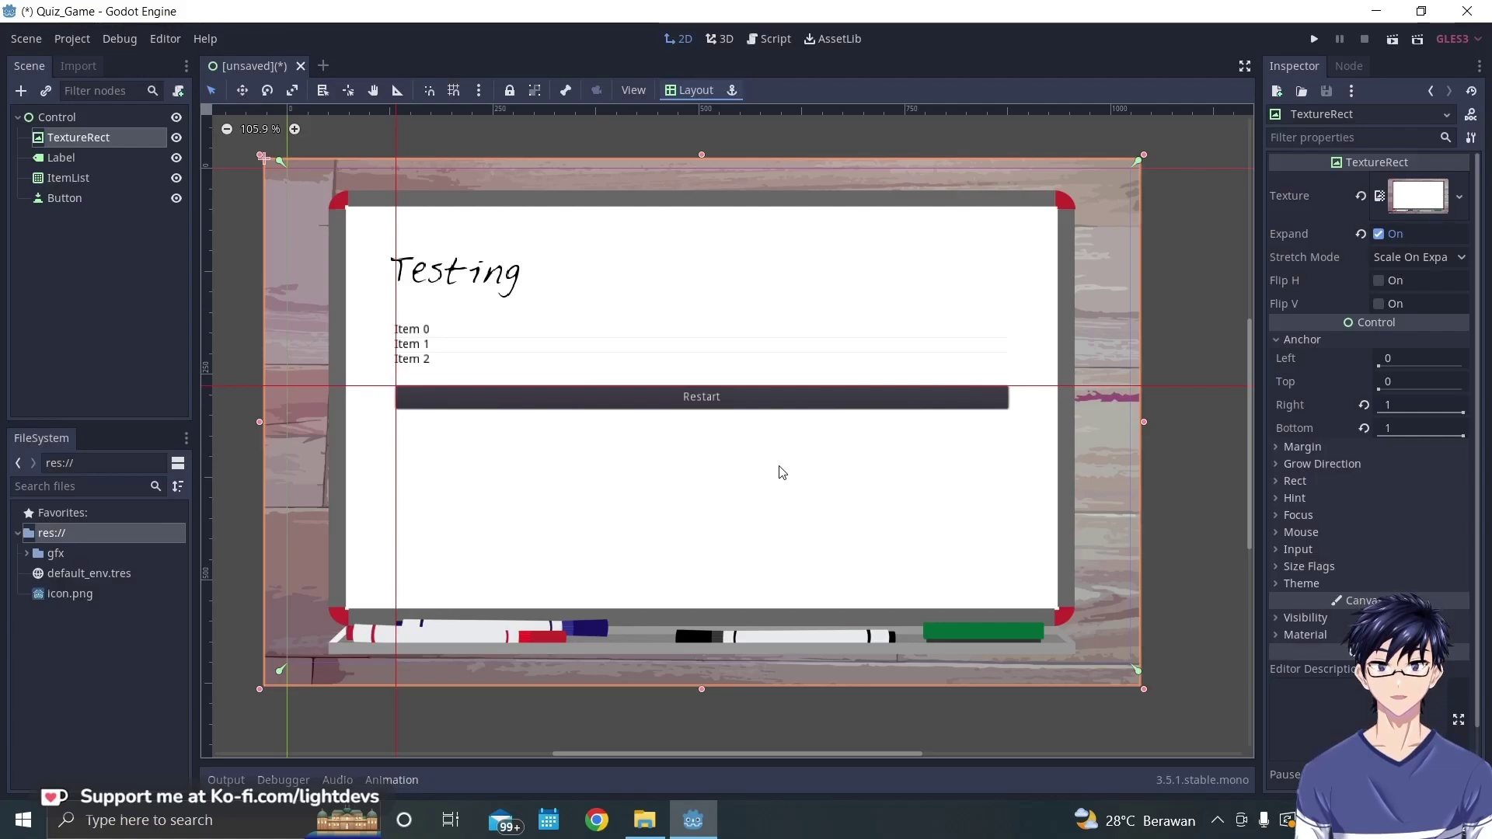
{"action": "key", "text": "ctrl+s"}
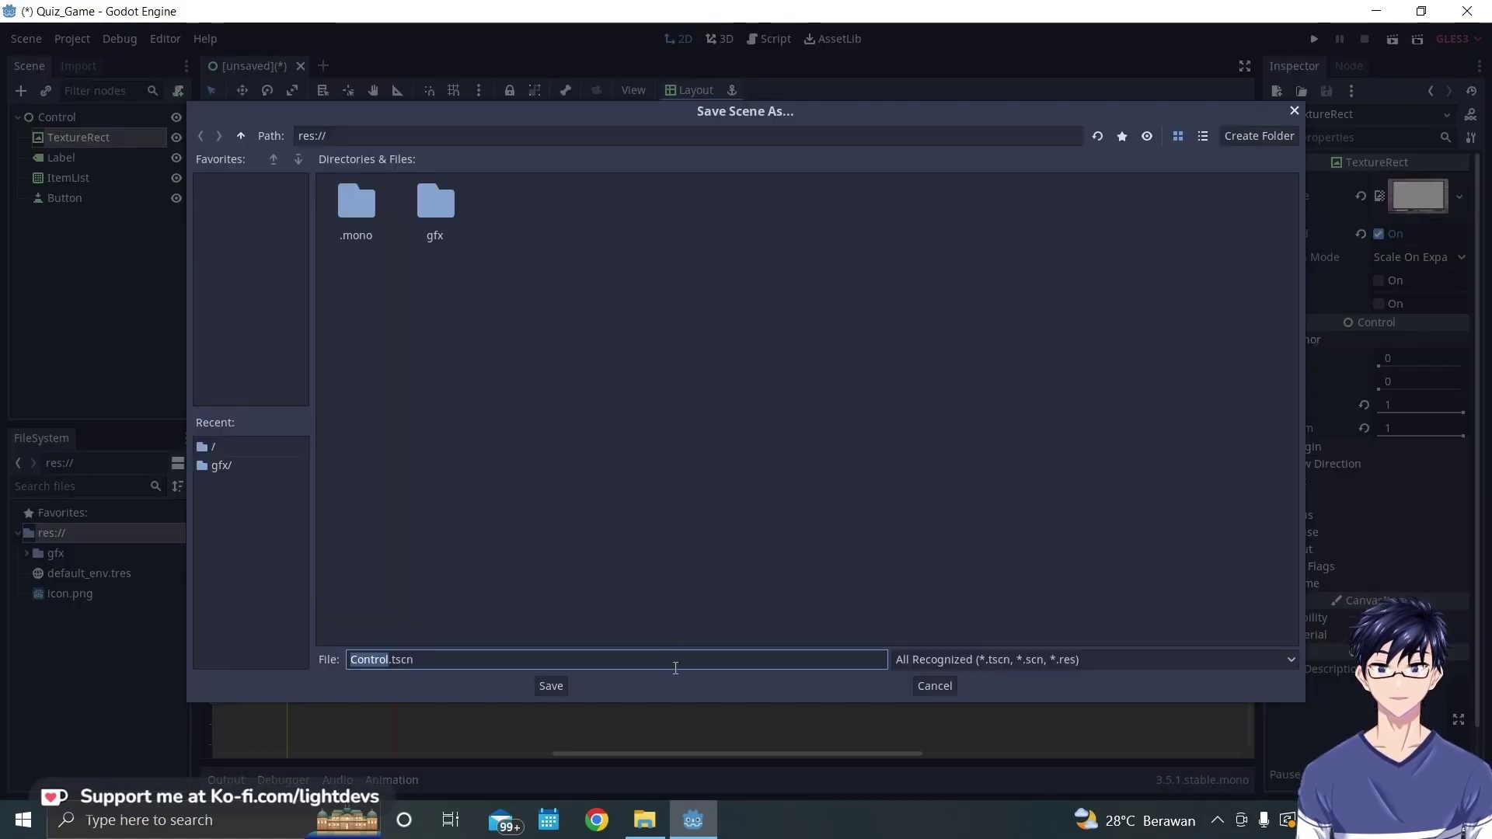
{"action": "left_click", "coordinate": [538, 687]}
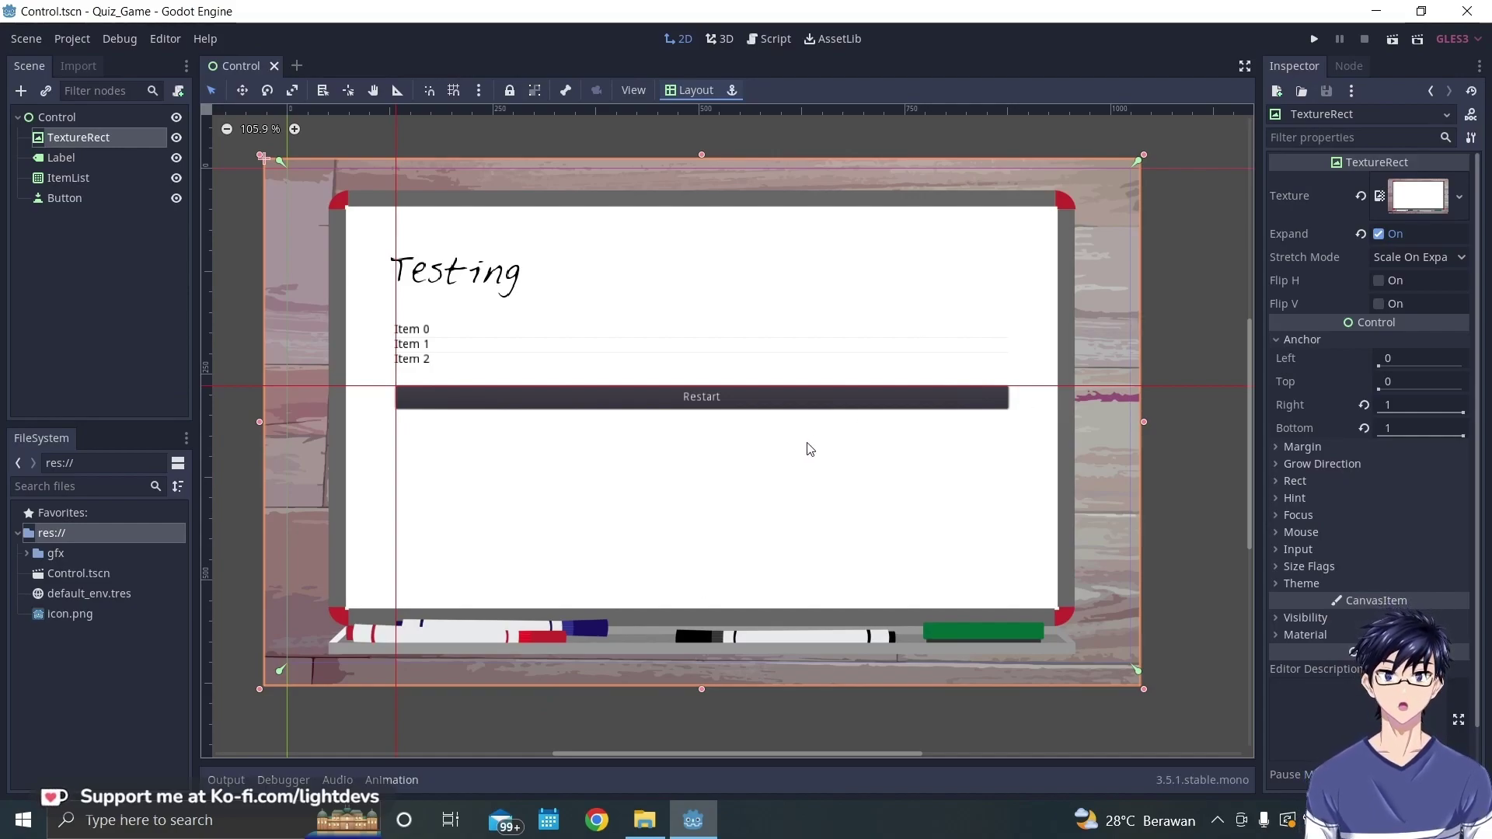
- Run the project again, choosing Control.tscn as the main scene
{"action": "left_click", "coordinate": [1313, 40]}
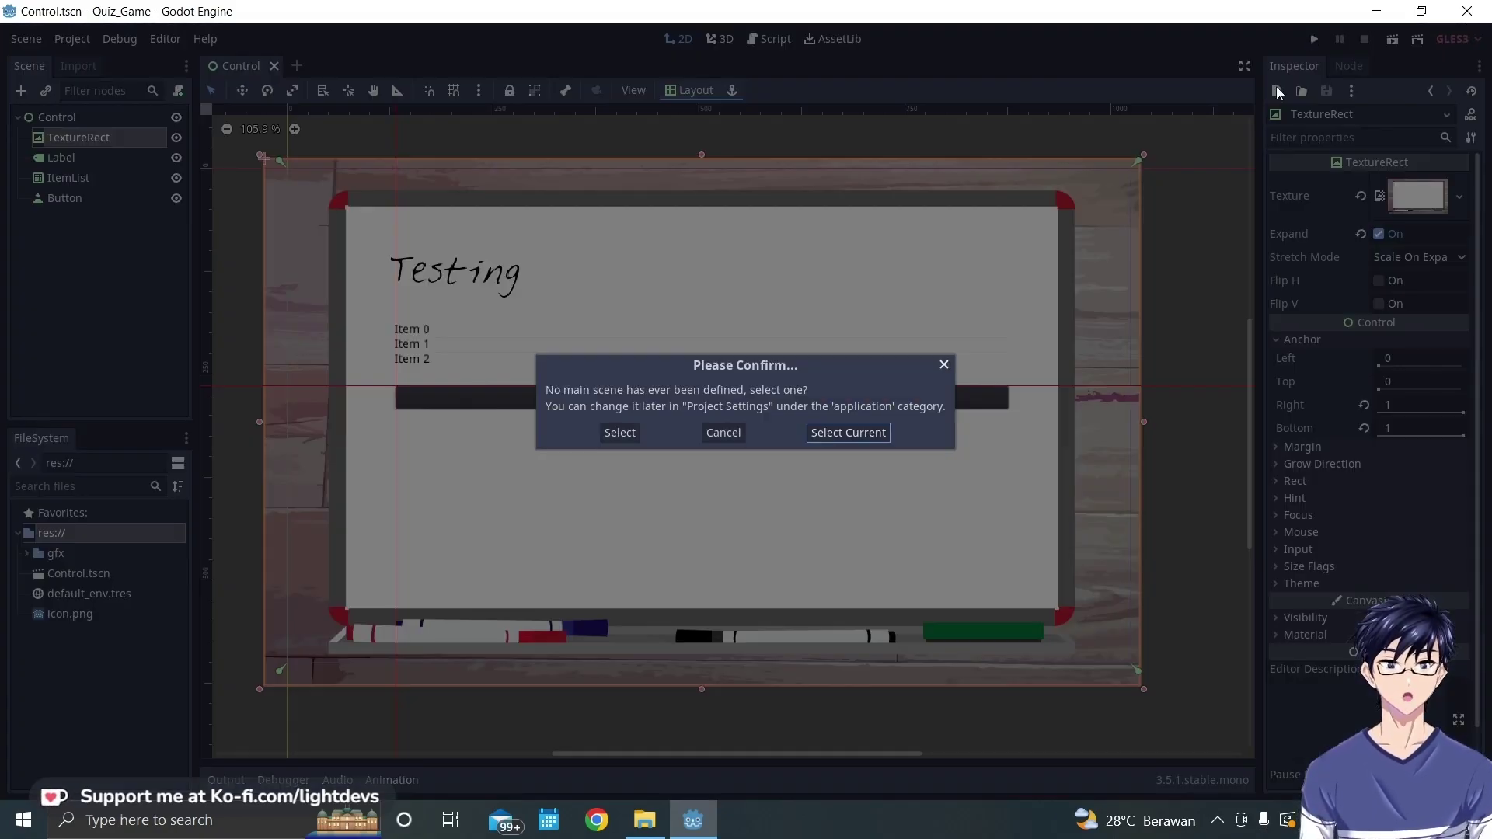
{"action": "left_click", "coordinate": [621, 433]}
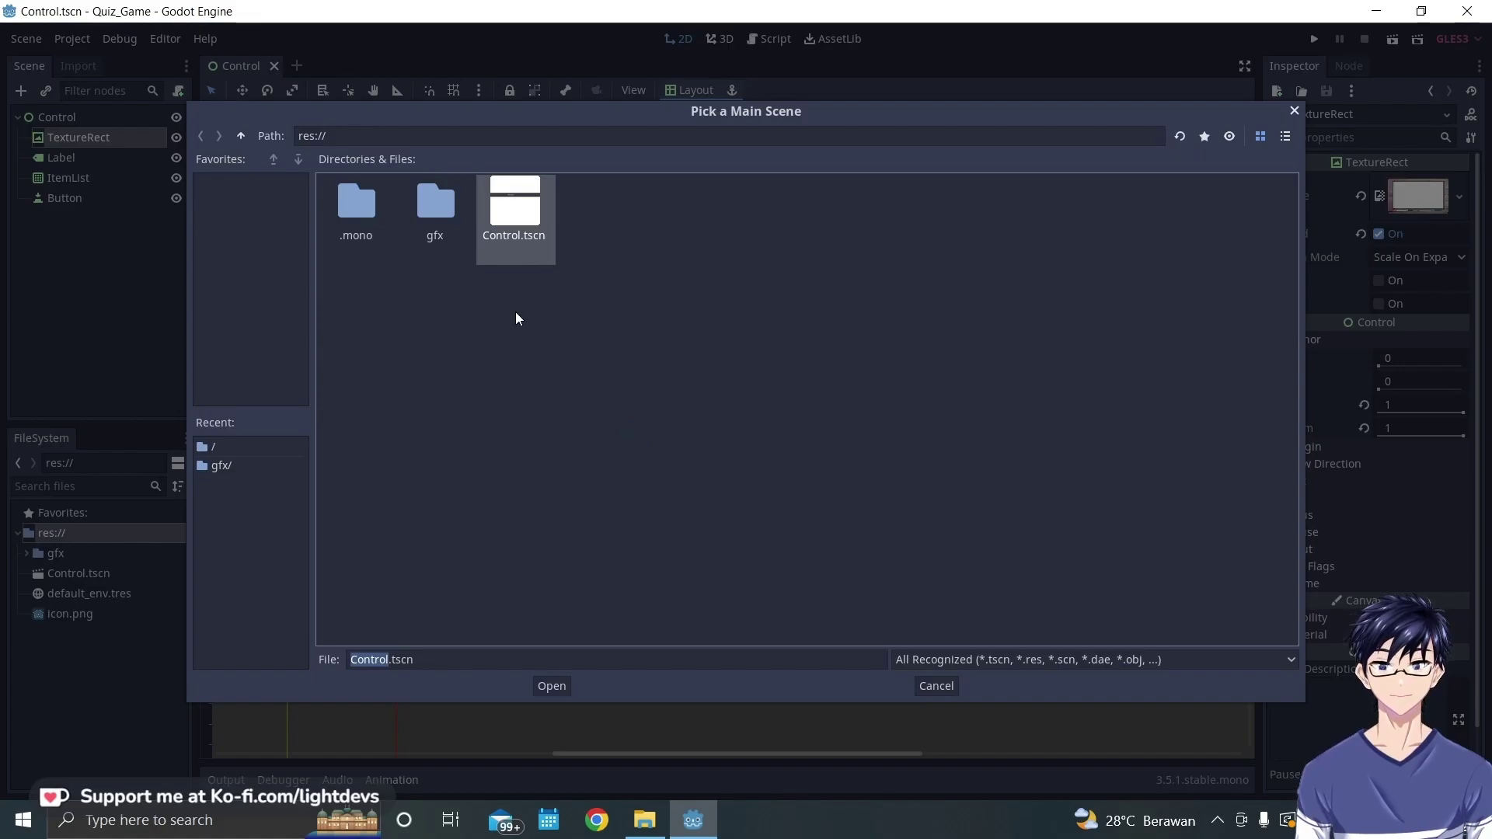
{"action": "double_click", "coordinate": [501, 225]}
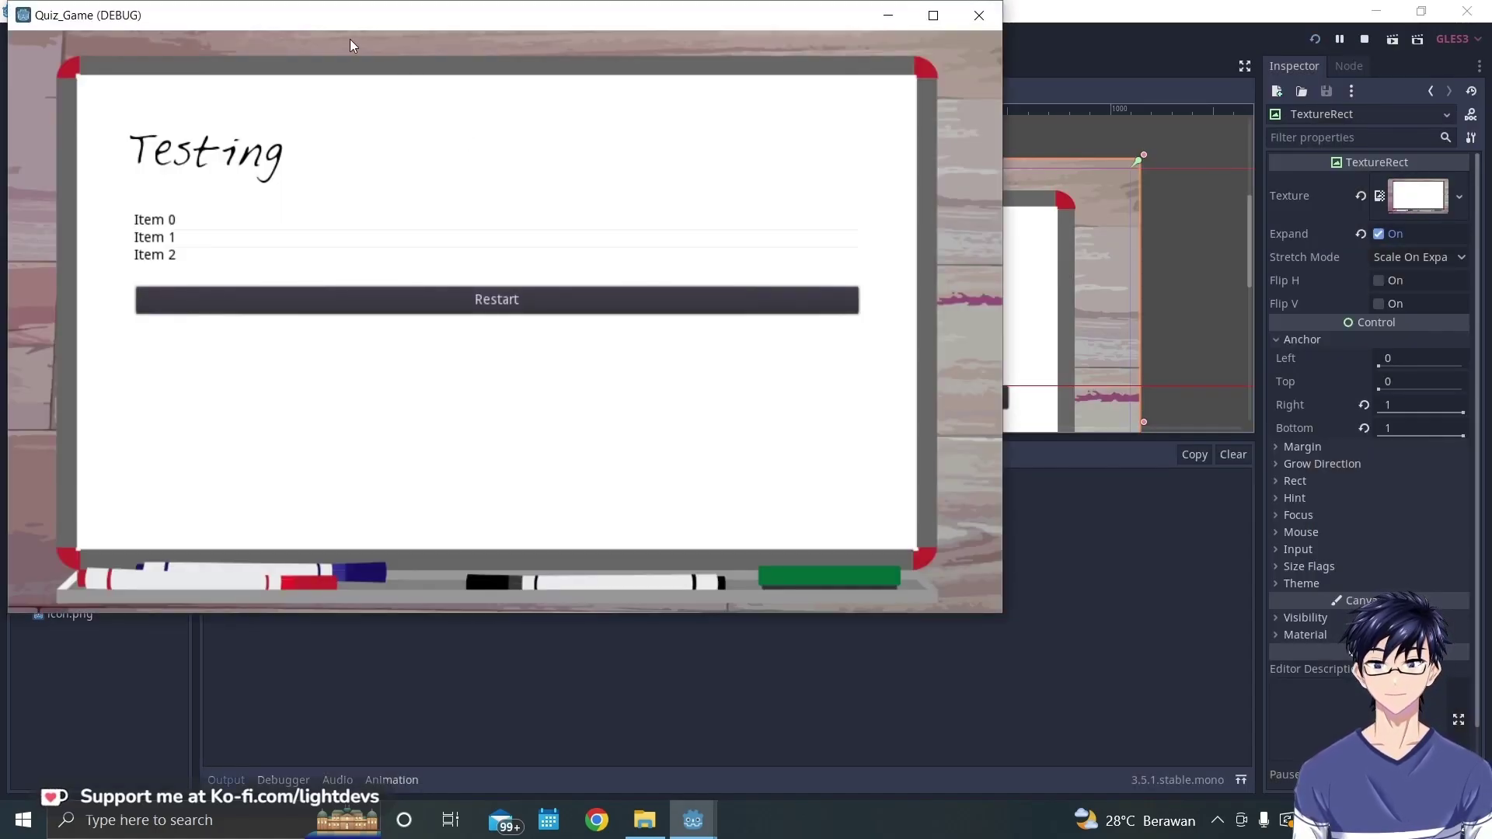
{"action": "left_click_drag", "start_coordinate": [350, 45], "coordinate": [544, 133]}
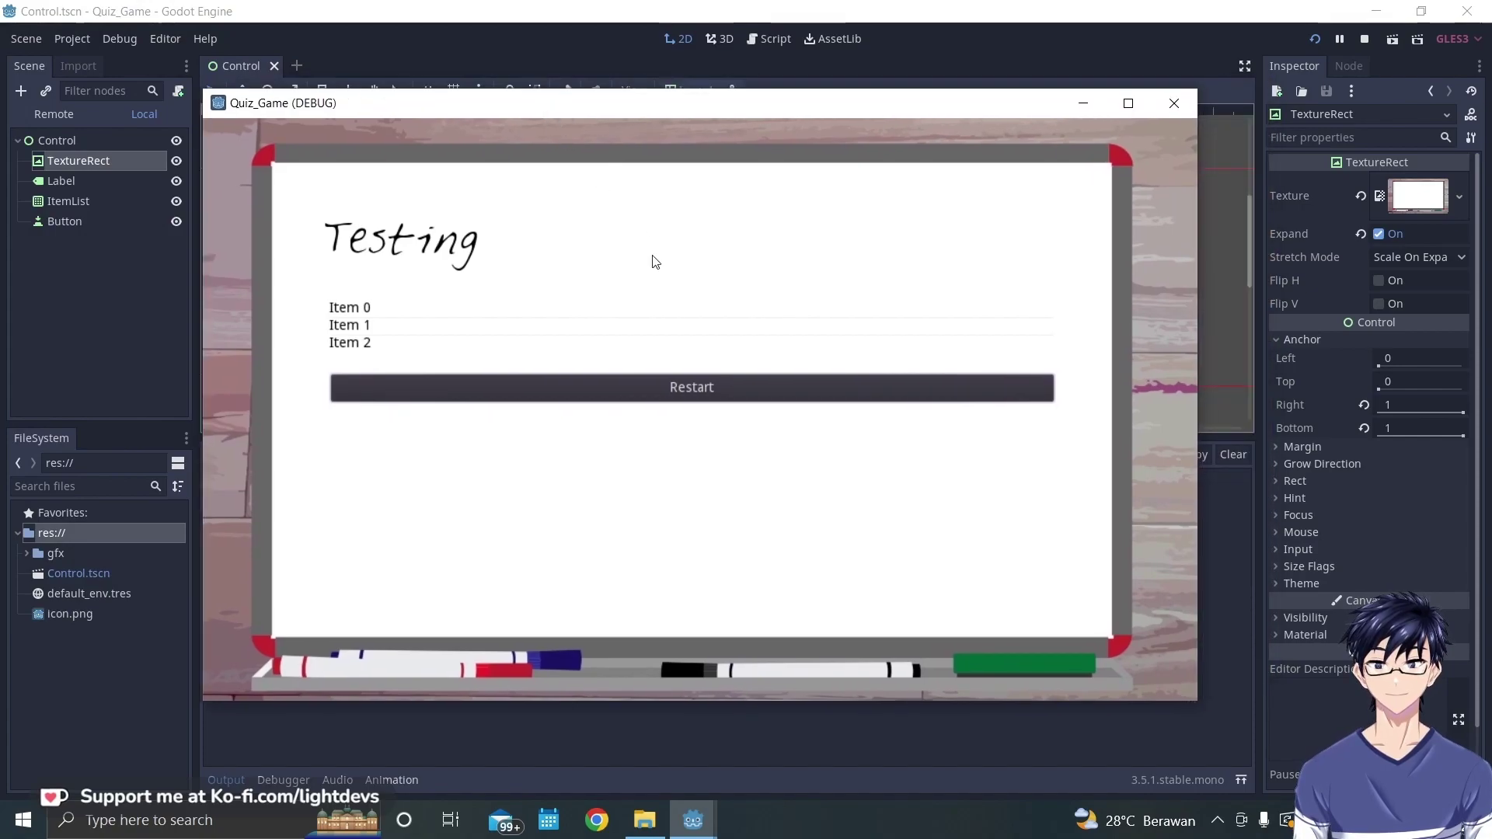
- Select Item 0, Item 1 and Item 2 in the running game, then stop it with F8
{"action": "left_click", "coordinate": [366, 324]}
{"action": "left_click", "coordinate": [372, 346]}
{"action": "left_click", "coordinate": [370, 325]}
{"action": "left_click", "coordinate": [365, 307]}
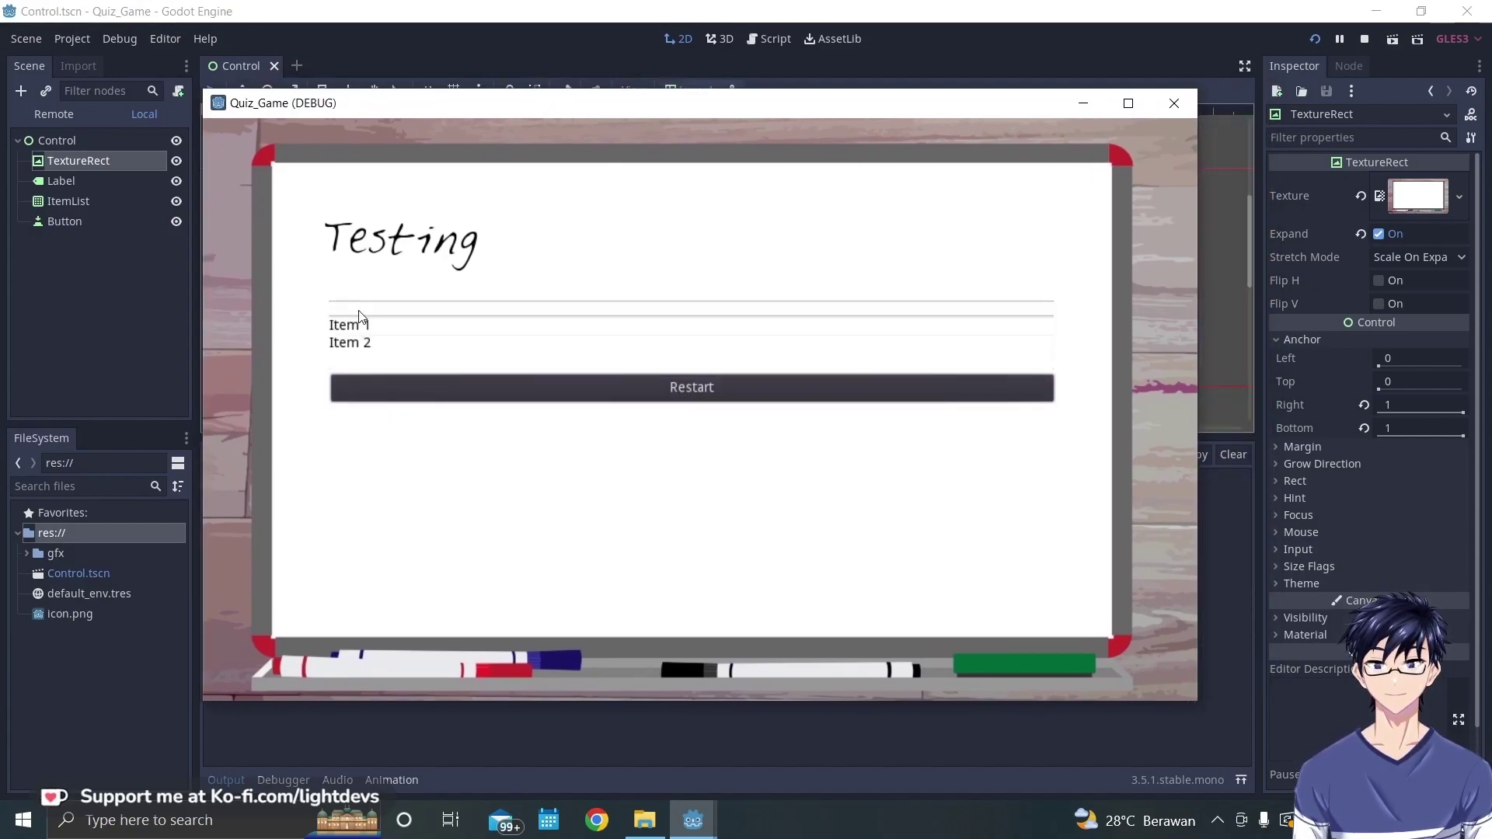
{"action": "left_click", "coordinate": [369, 339]}
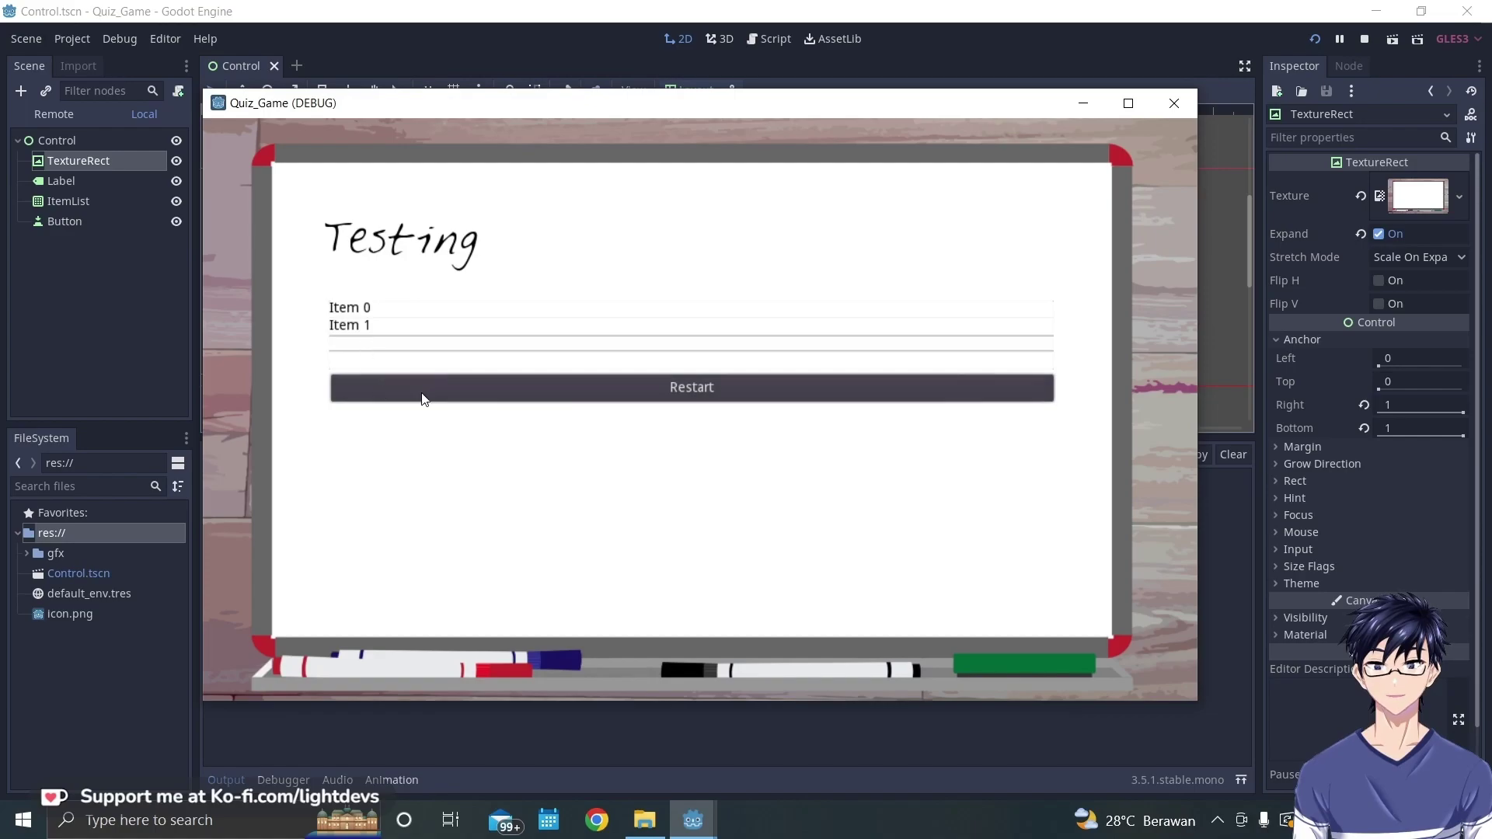
{"action": "left_click", "coordinate": [366, 335]}
{"action": "key", "text": "F8"}
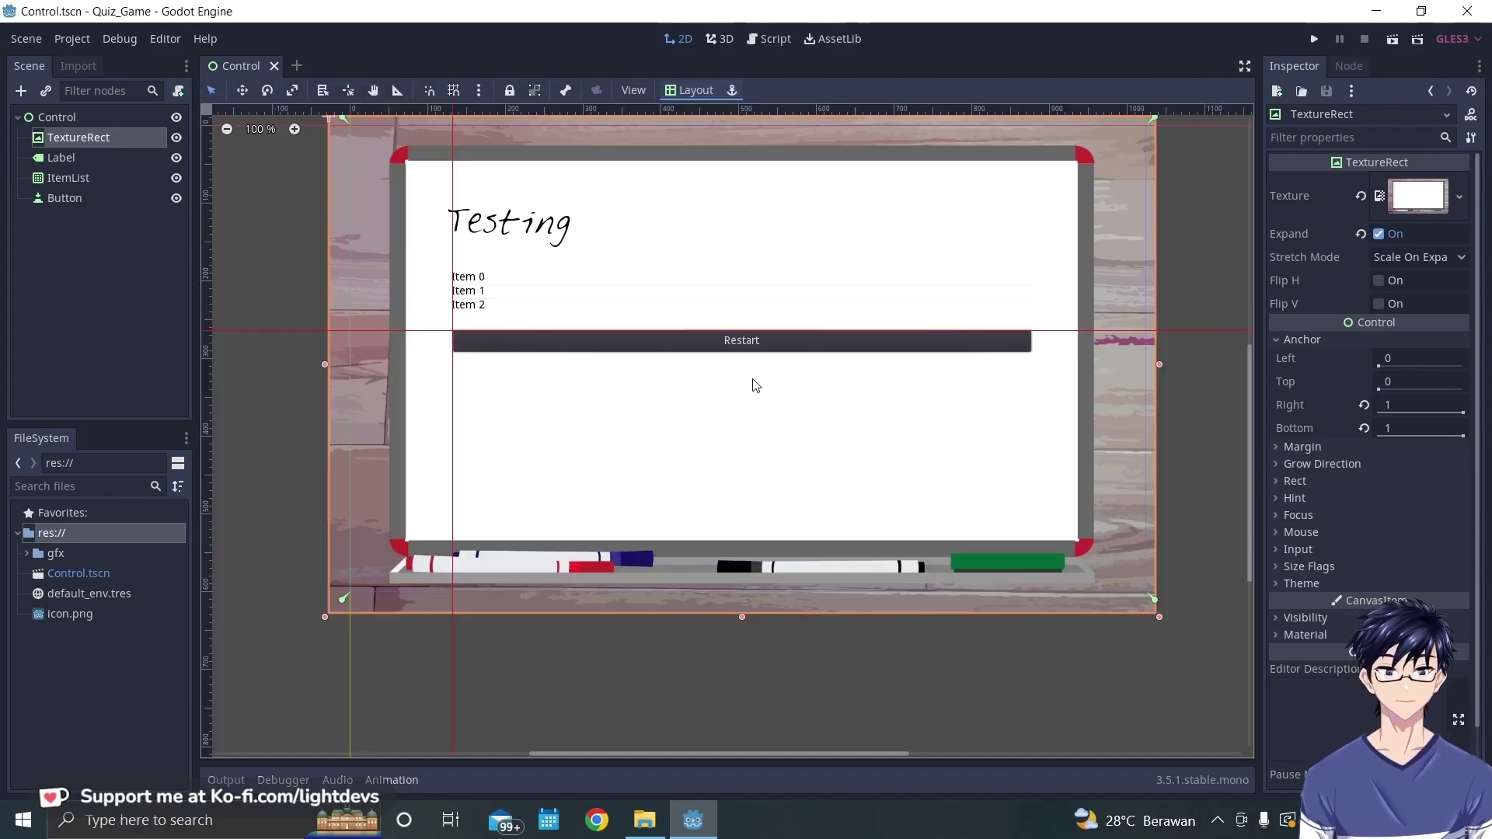
{"action": "left_click", "coordinate": [676, 294]}
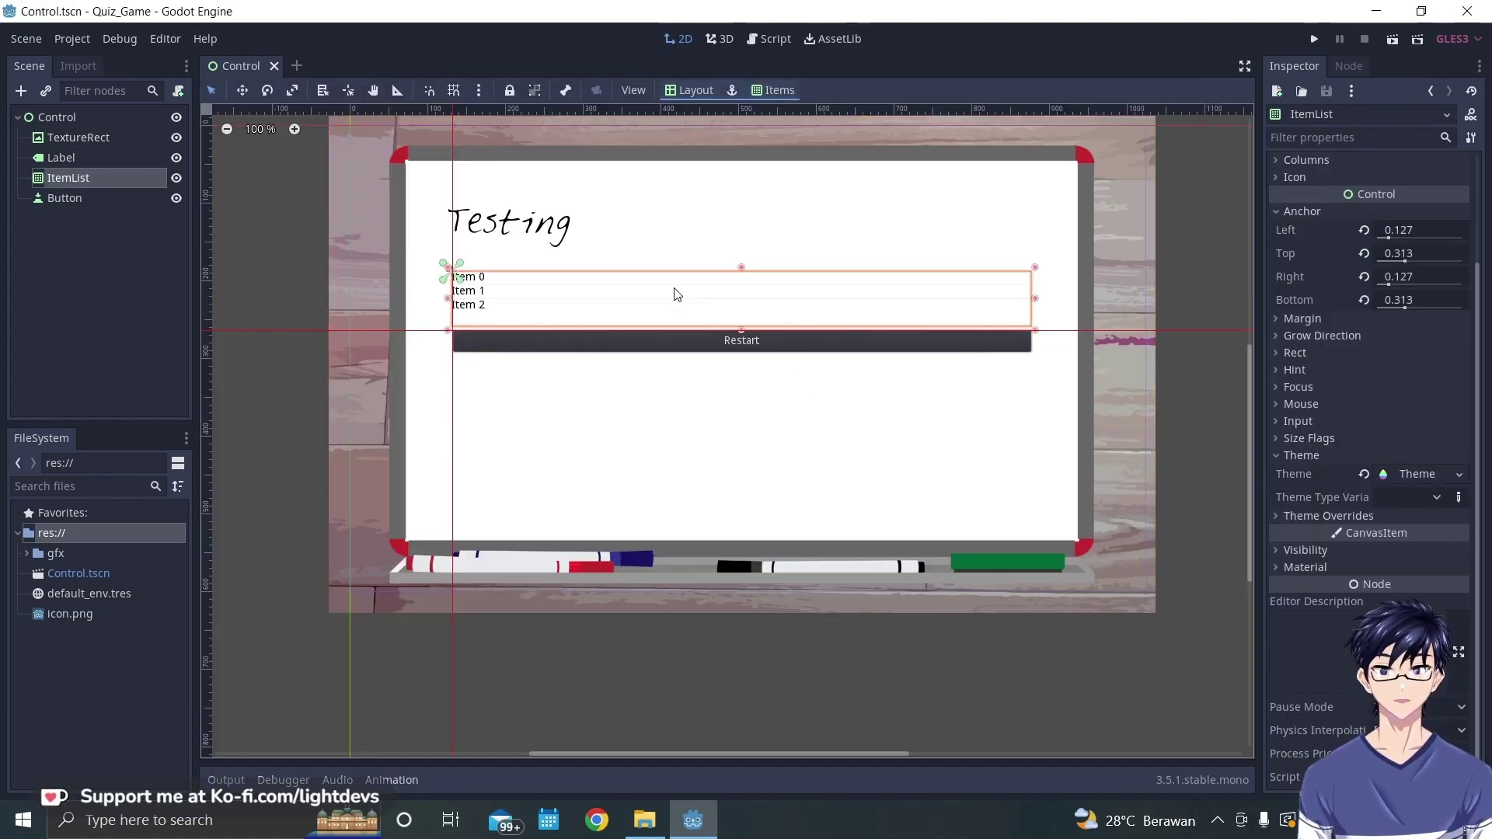
- Change the ItemList theme's font_color_selected from white to grey #afafaf
{"action": "left_click", "coordinate": [1418, 474]}
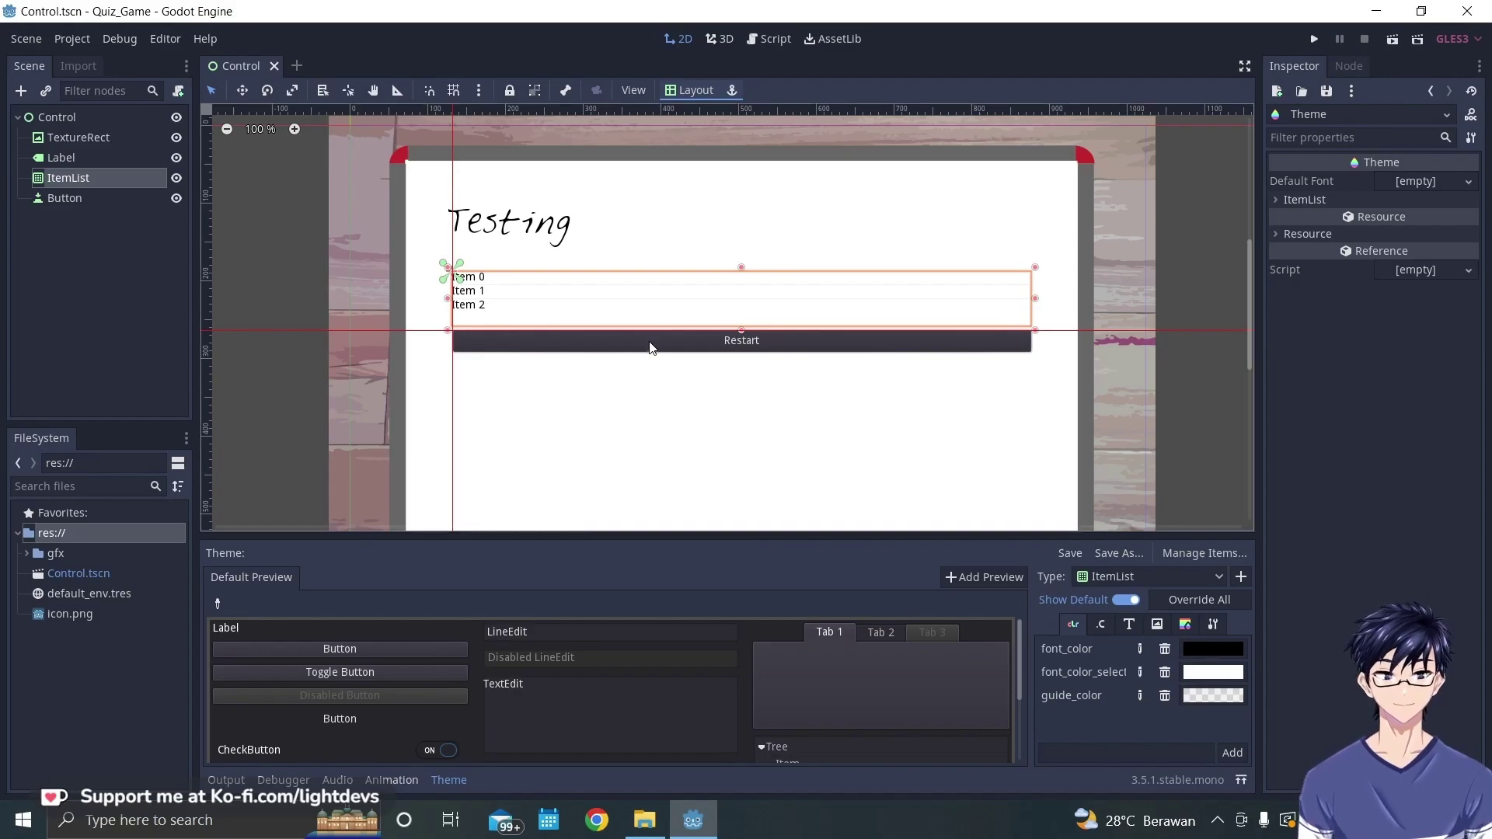
{"action": "left_click", "coordinate": [1212, 681]}
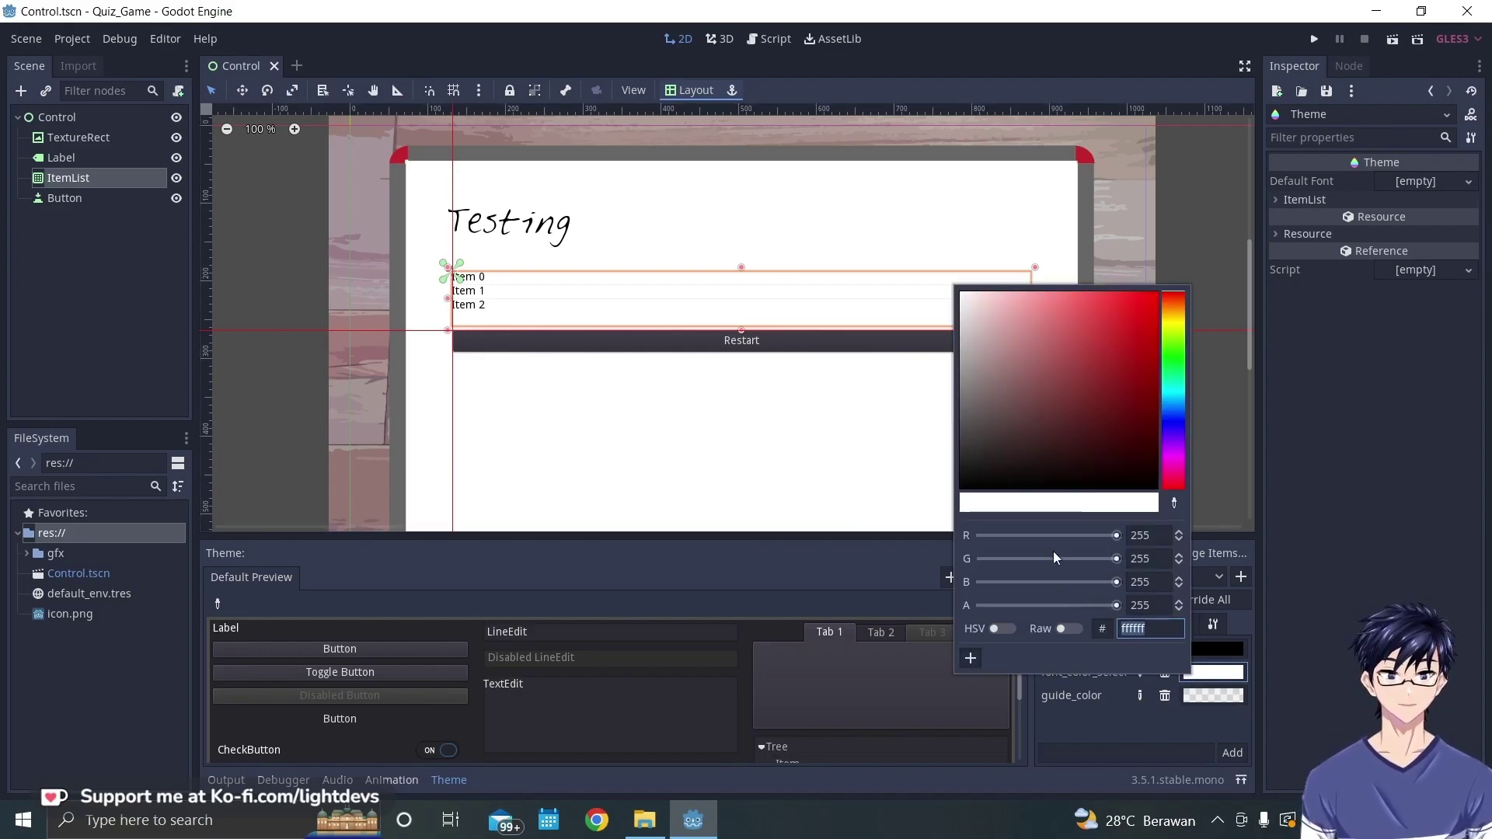
{"action": "left_click_drag", "start_coordinate": [976, 343], "coordinate": [953, 406]}
{"action": "left_click", "coordinate": [1159, 744]}
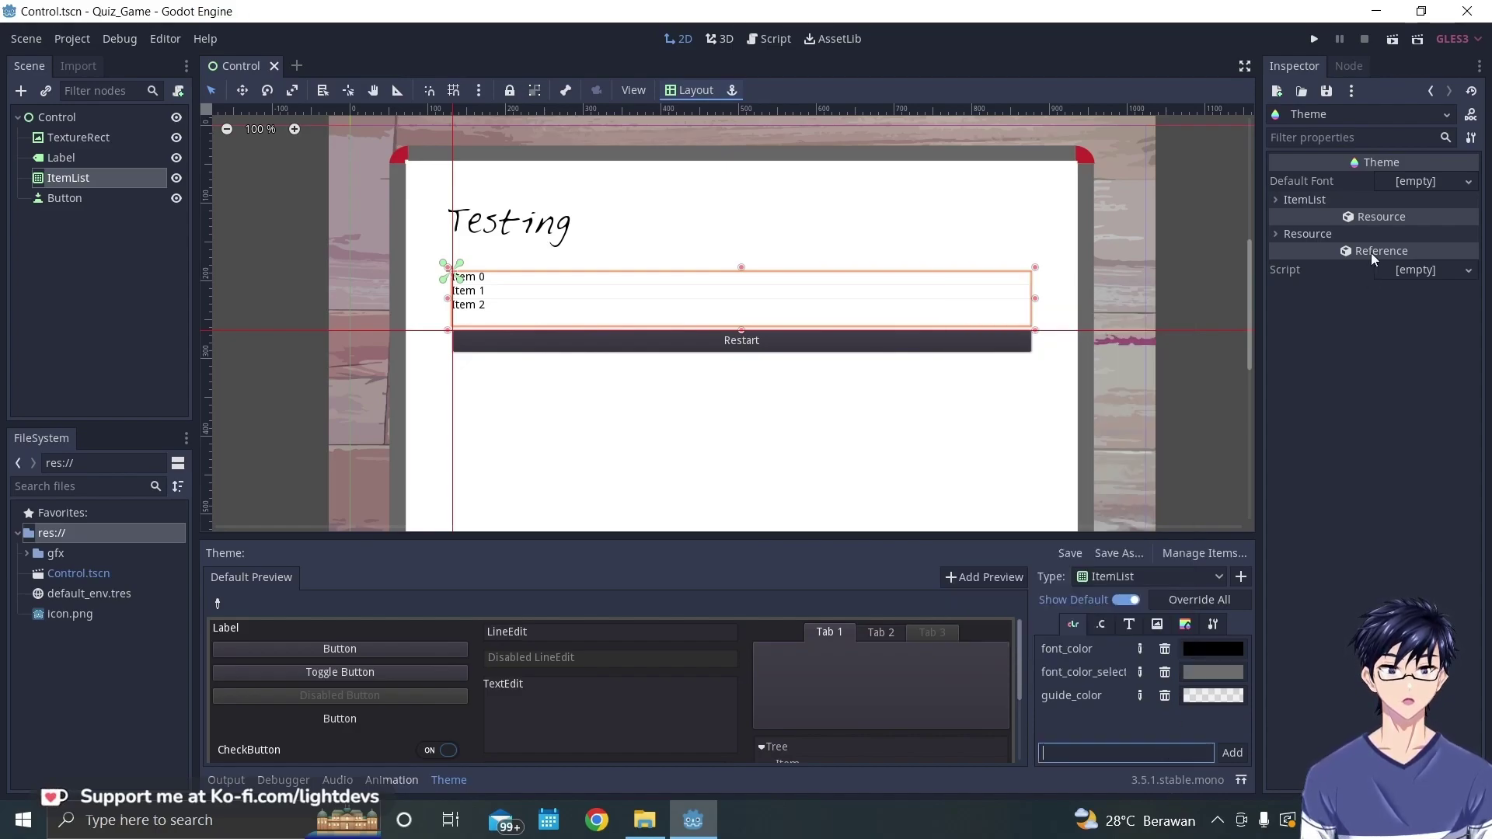
- Run the game, select Item 1 and Item 2 to confirm the grey highlight, then close it
{"action": "left_click", "coordinate": [1314, 39]}
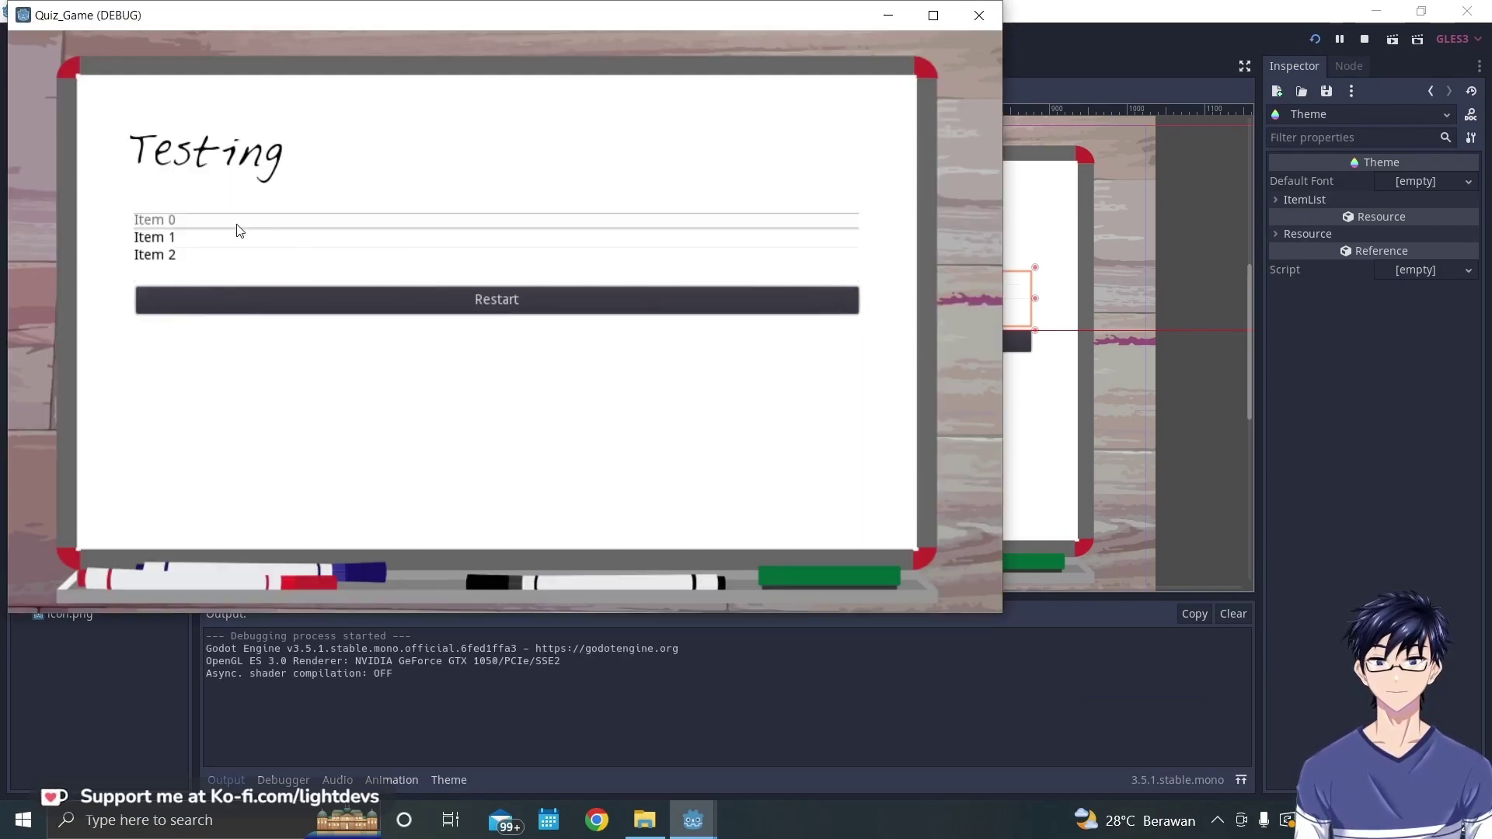
{"action": "left_click", "coordinate": [223, 238]}
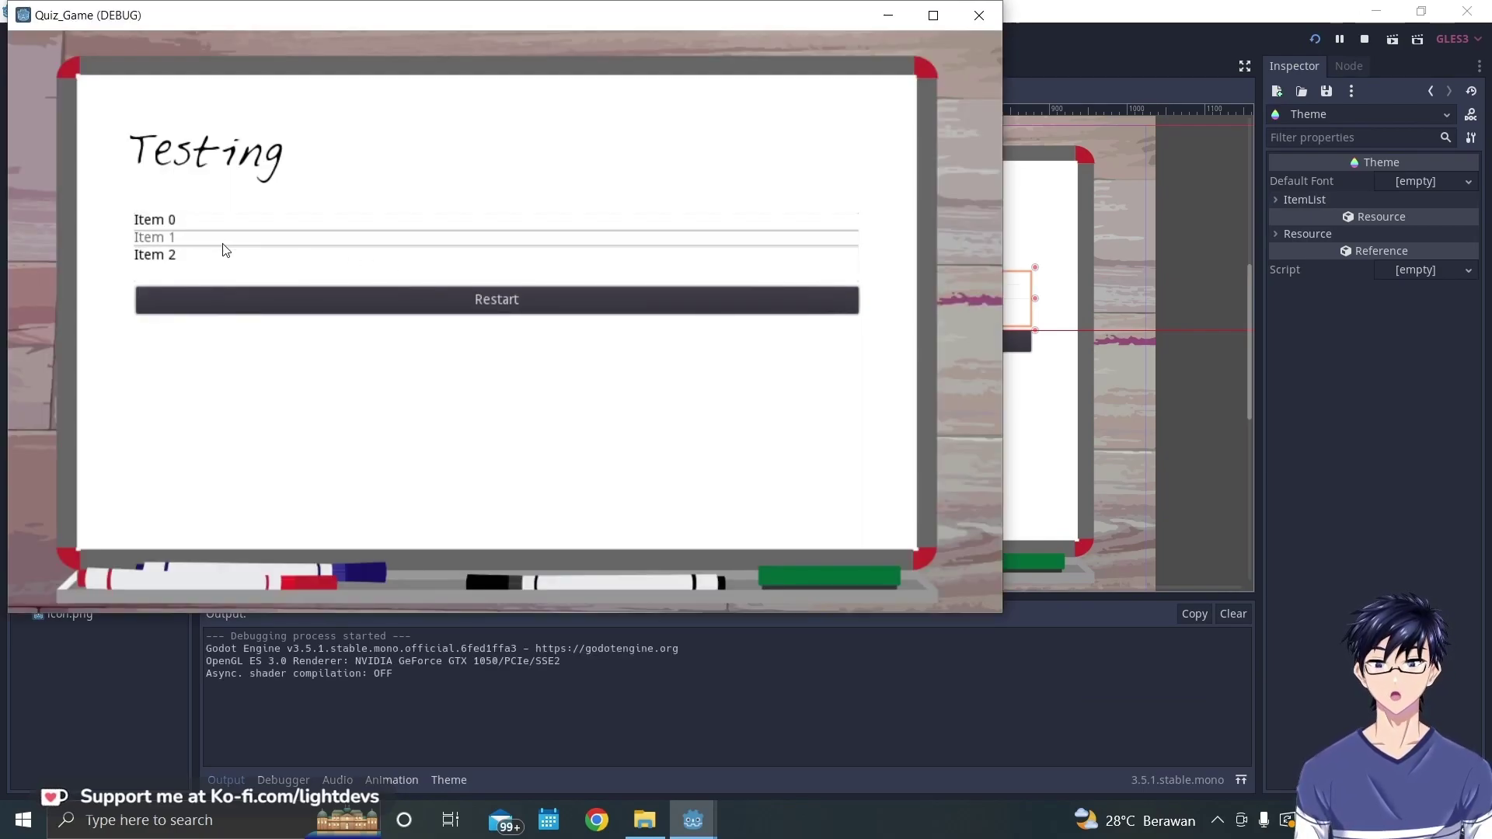
{"action": "left_click", "coordinate": [219, 256]}
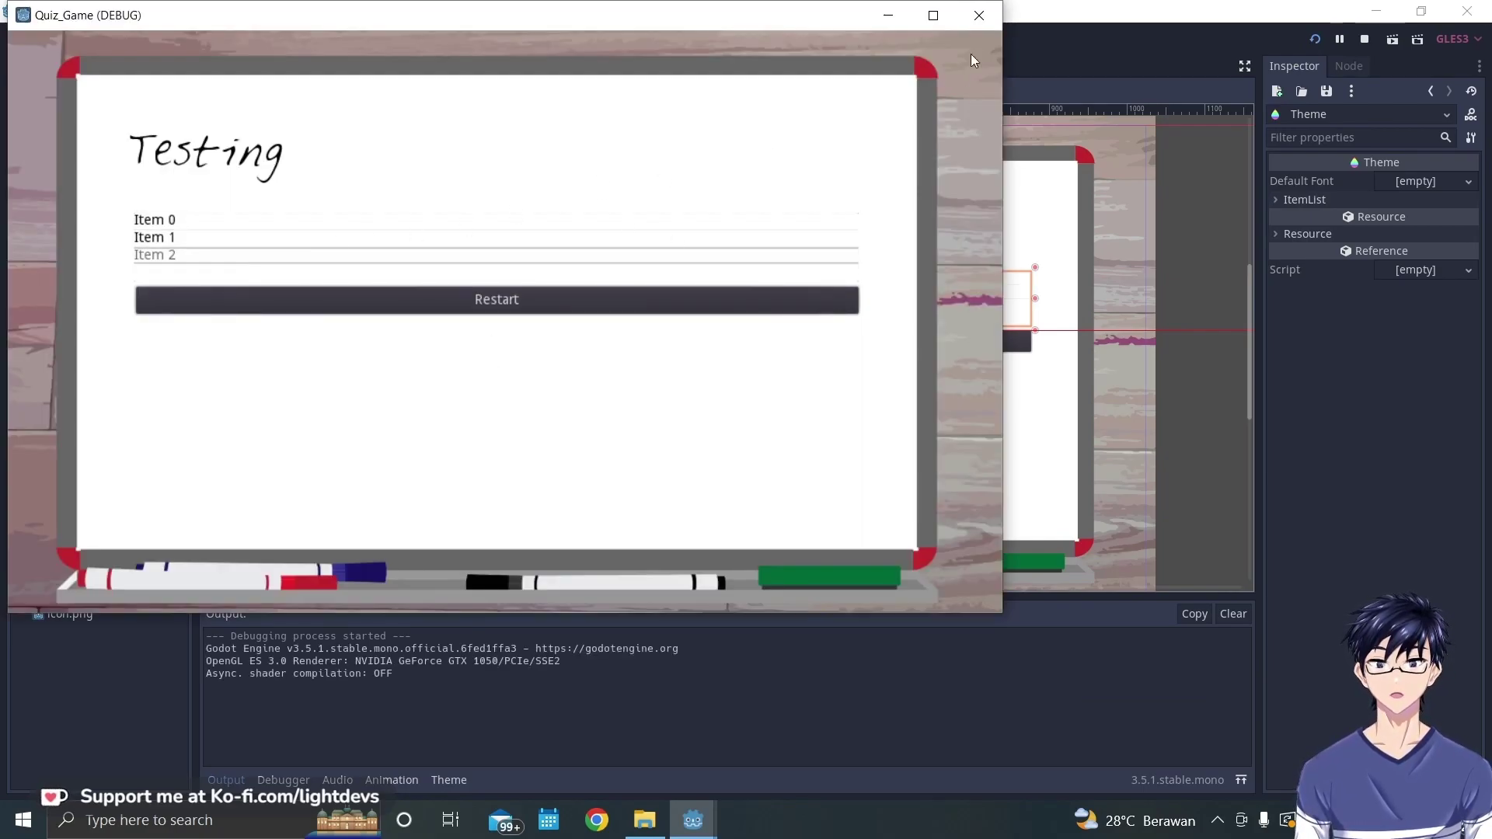
{"action": "left_click", "coordinate": [979, 15]}
{"action": "left_click", "coordinate": [1152, 199]}
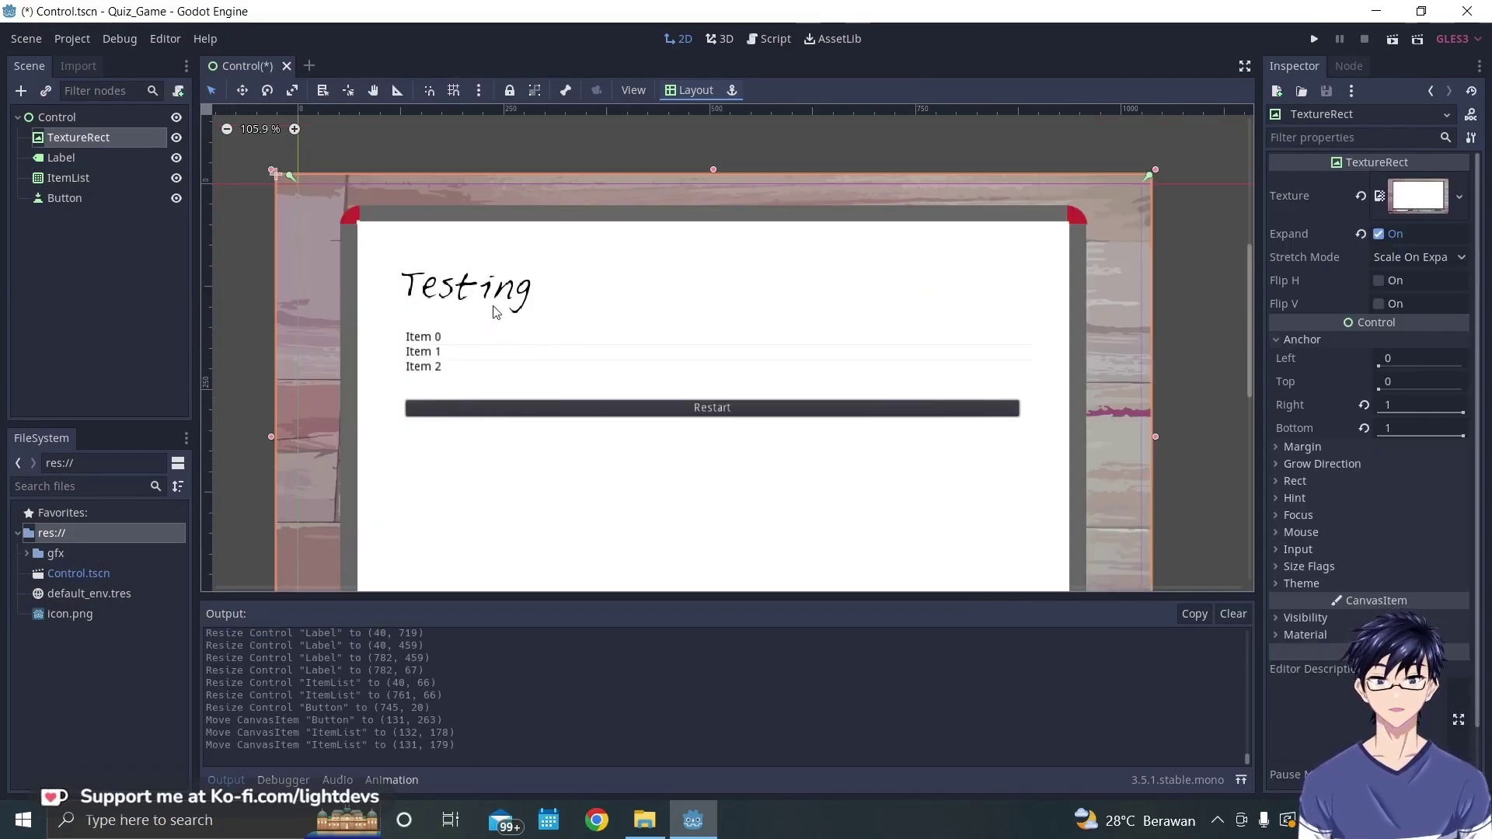
{"action": "left_click", "coordinate": [505, 295]}
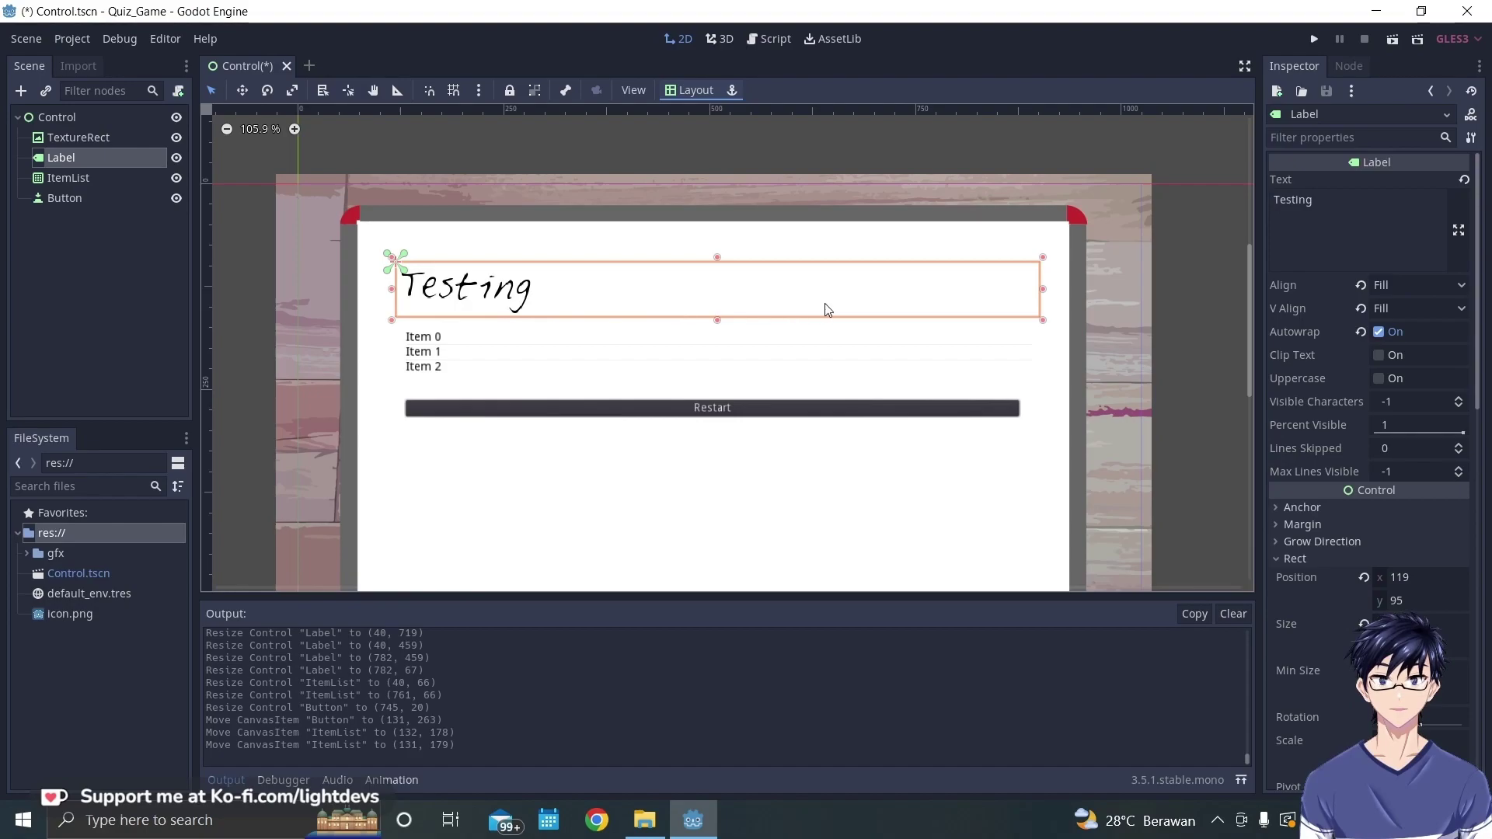
{"action": "left_click", "coordinate": [1345, 223]}
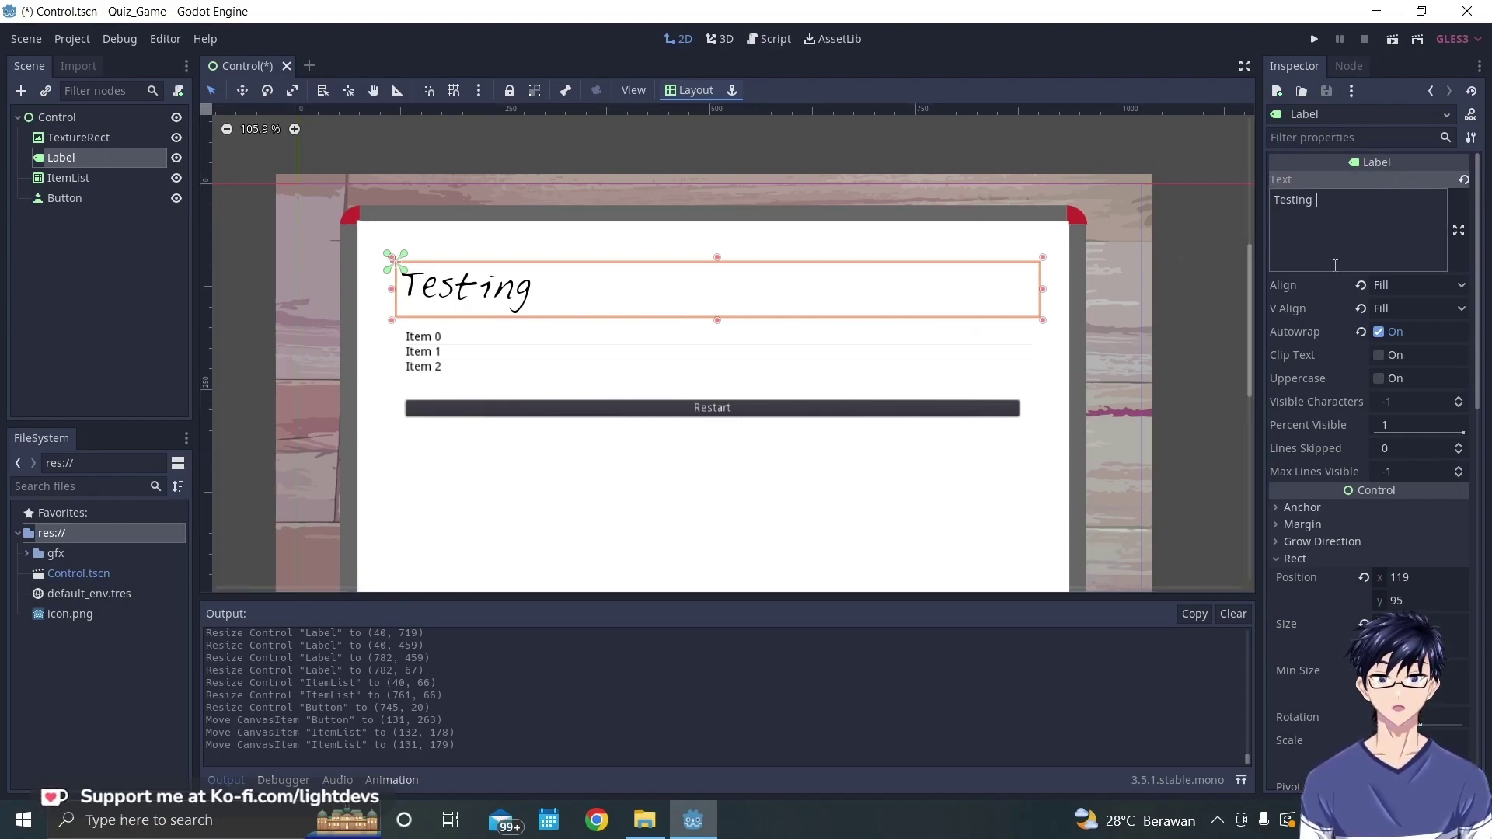
{"action": "type", "text": "alkdsfjlakalsdkfjlaskdjflkasj"}
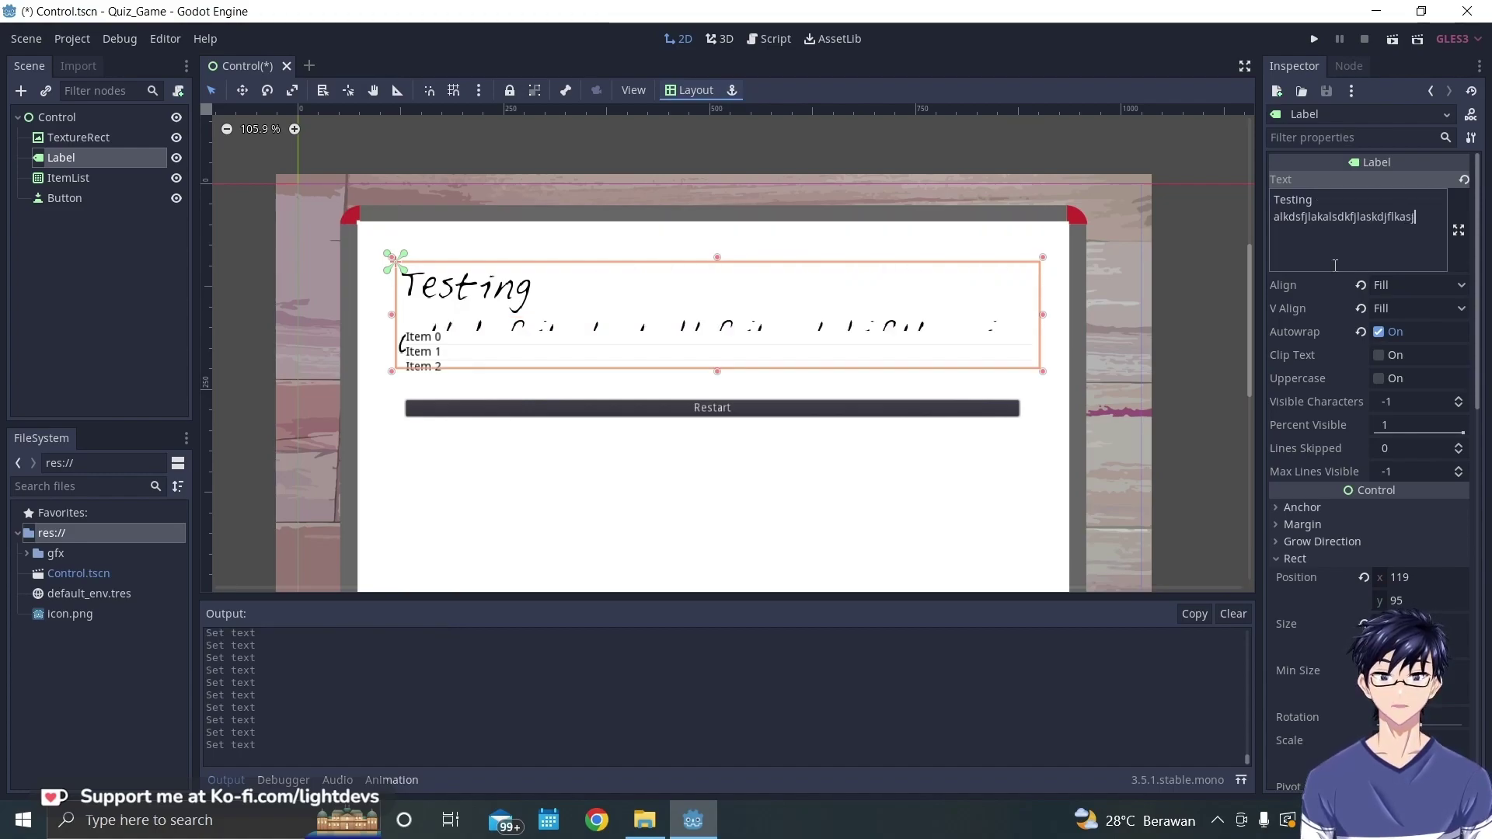
{"action": "type", "text": "dflkjasklkajsdlfkjalskdfjlaksdjflkajsdflka"}
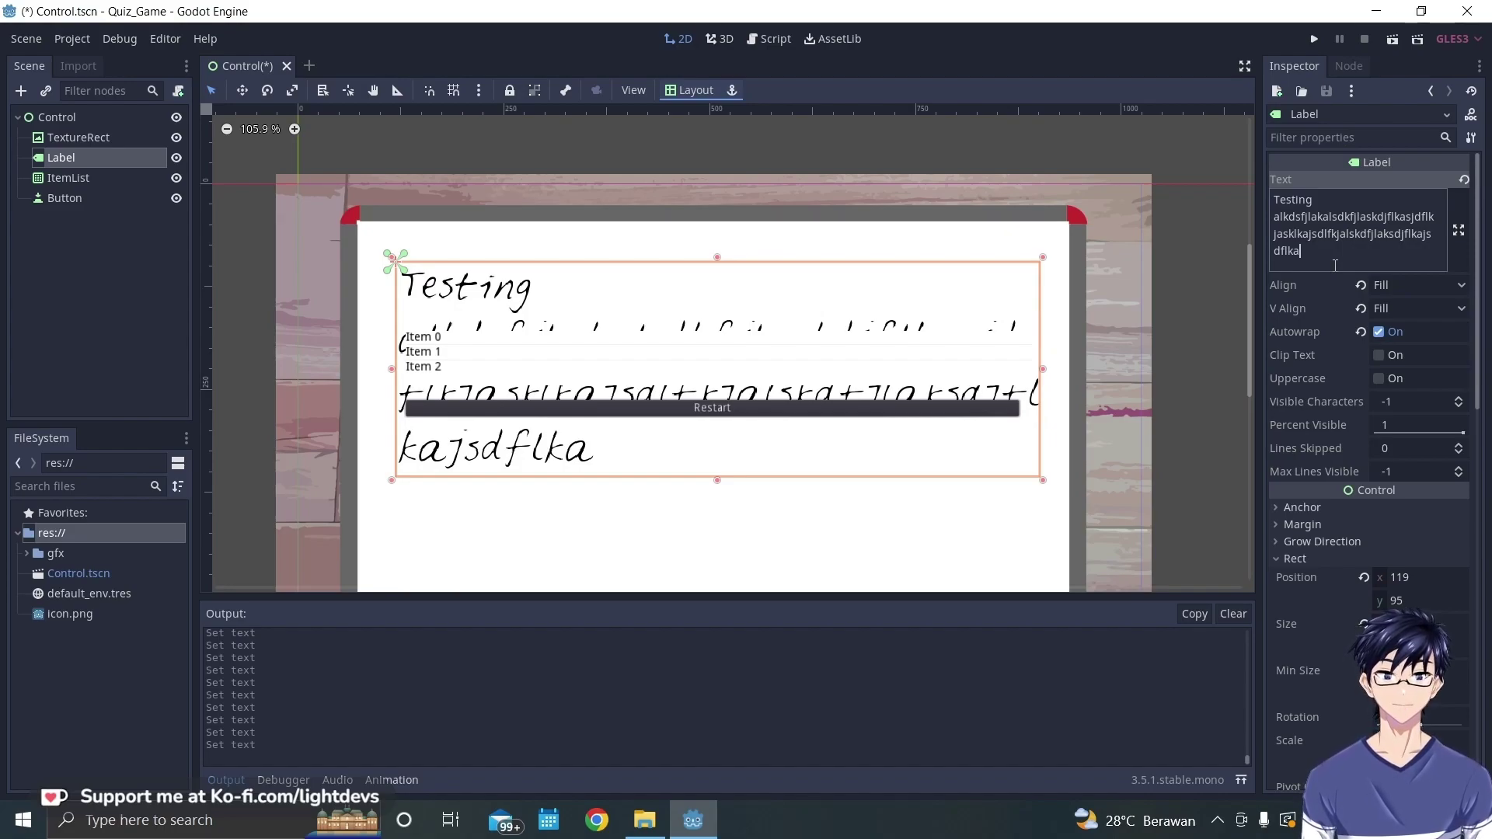
{"action": "key", "text": "ctrl+BackSpace"}
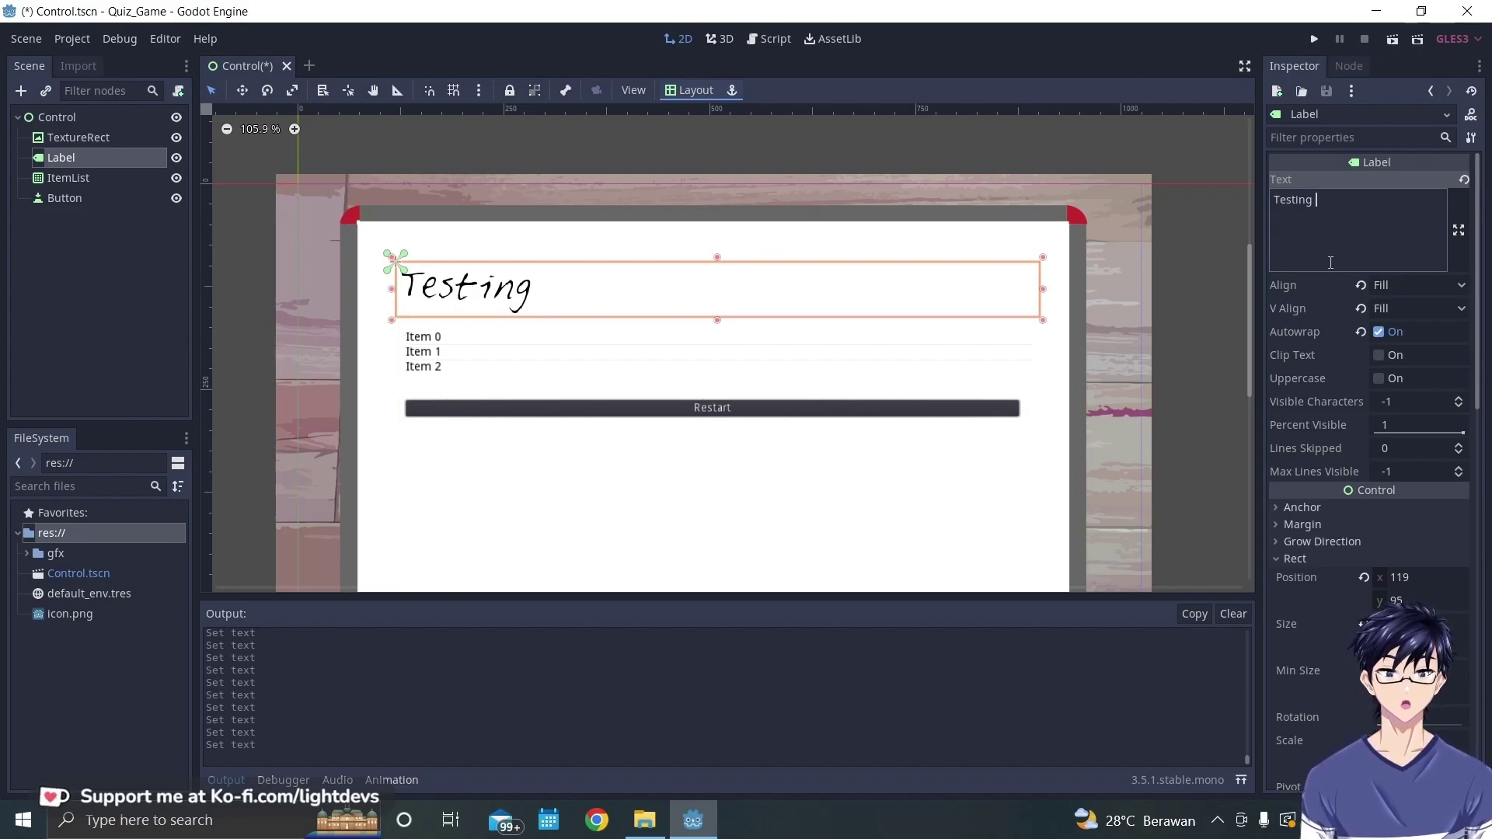
{"action": "left_click", "coordinate": [954, 502]}
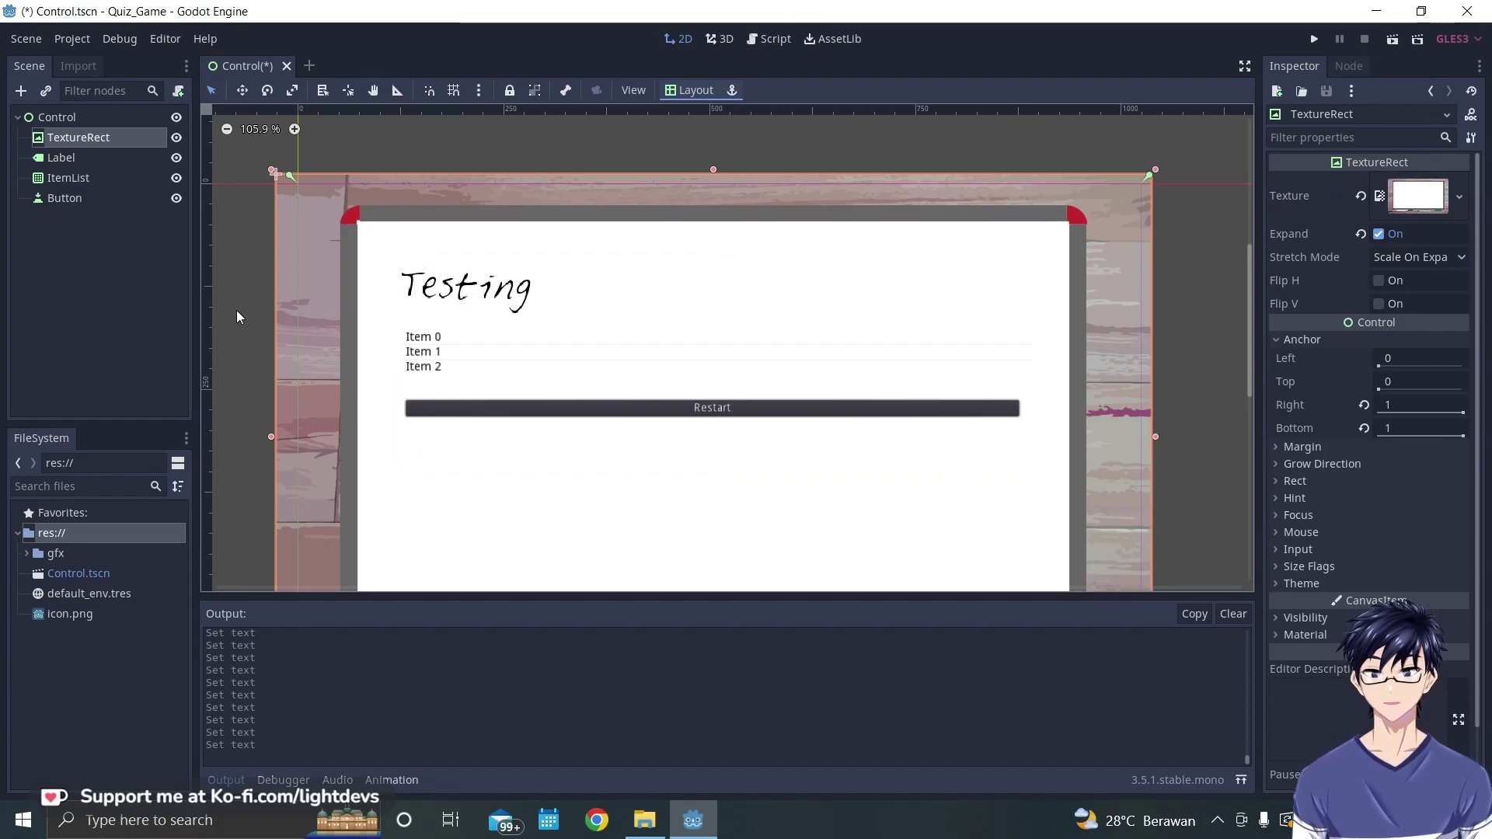
{"action": "left_click", "coordinate": [74, 116]}
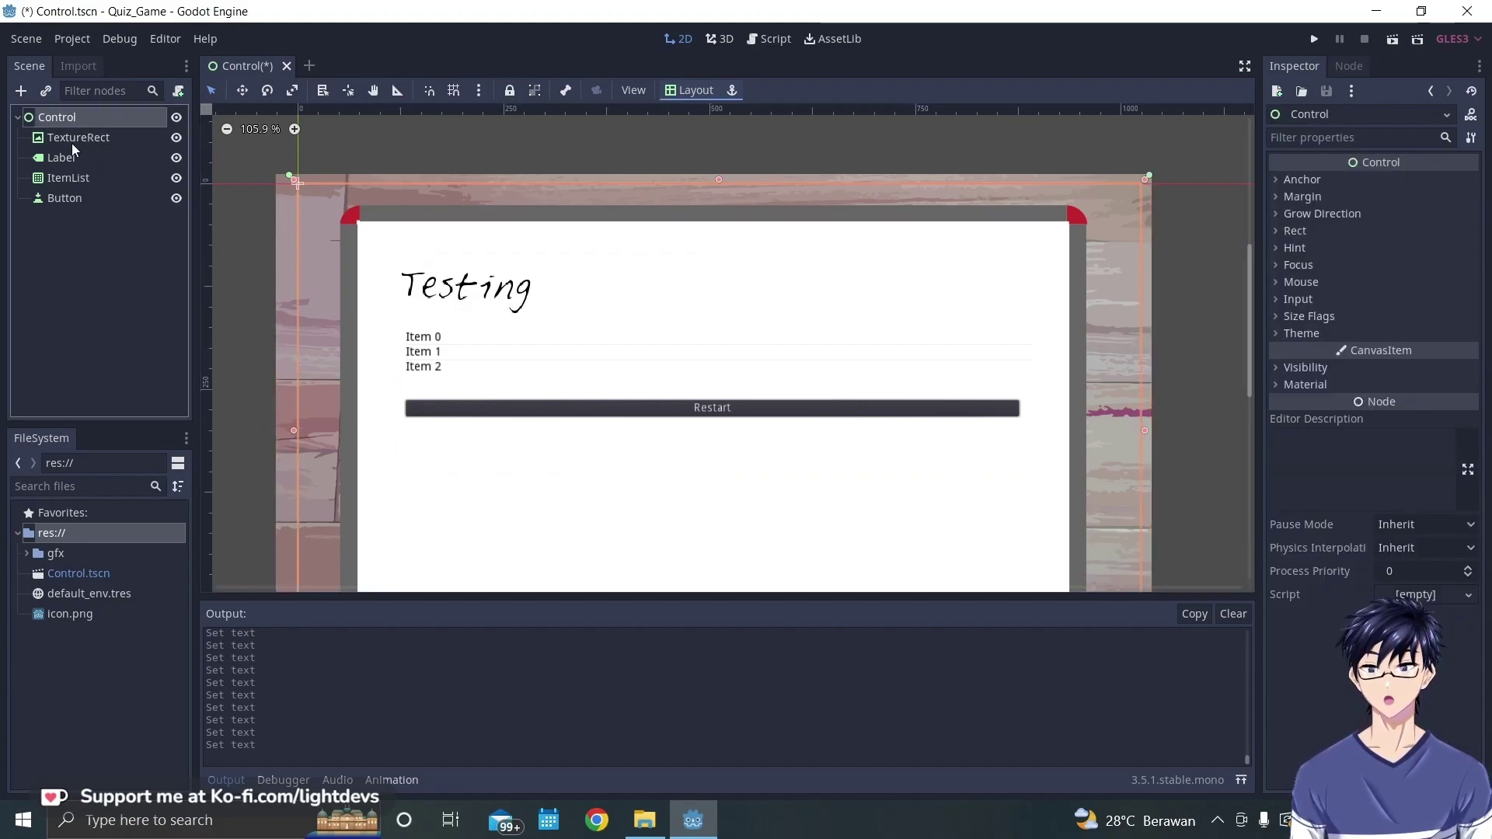
- Add a VBoxContainer child node under the Control root
{"action": "right_click", "coordinate": [57, 108]}
{"action": "left_click", "coordinate": [86, 121]}
{"action": "type", "text": "v"}
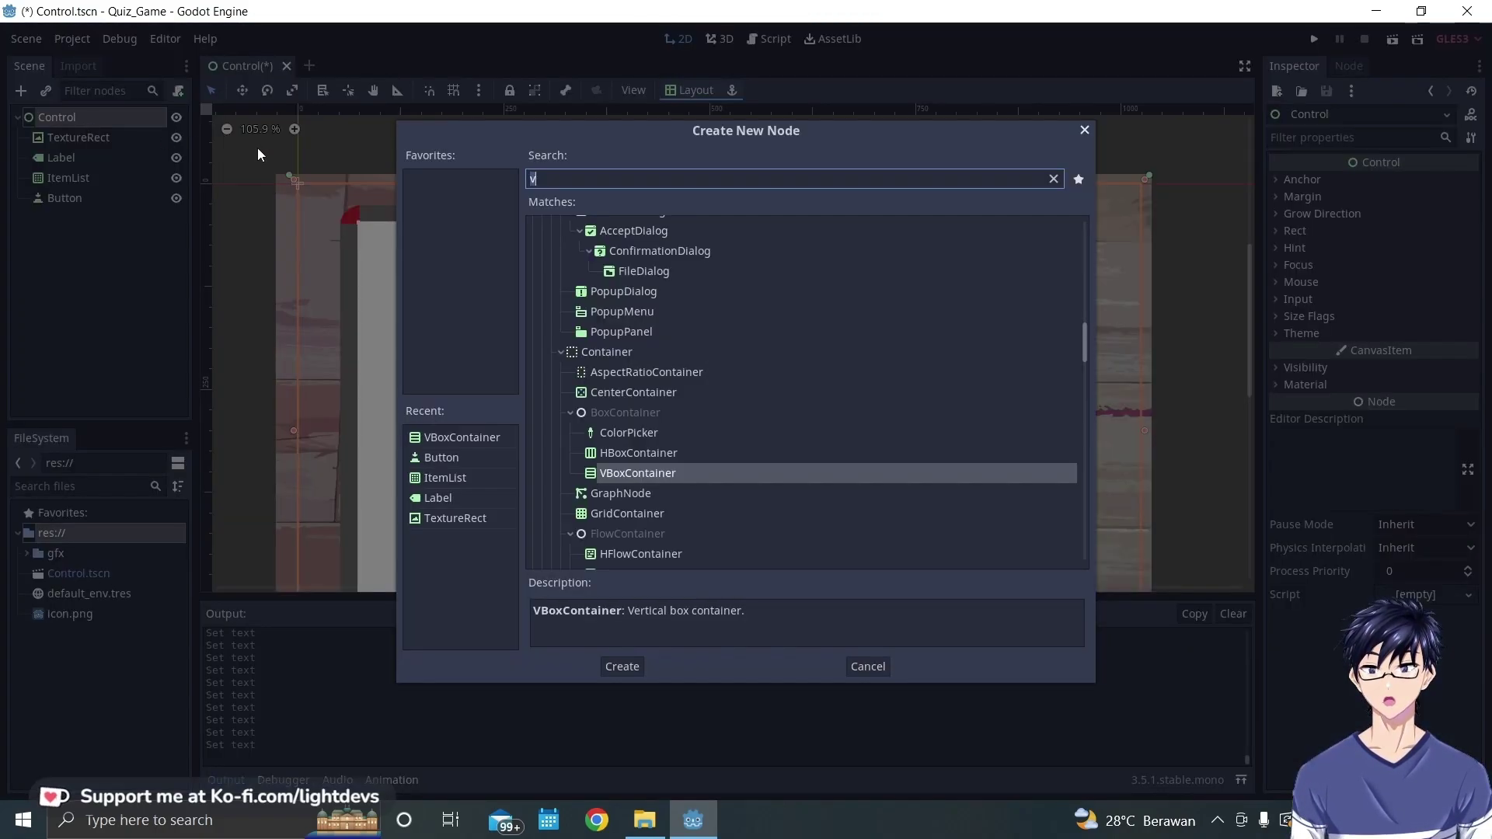
{"action": "left_click", "coordinate": [656, 476]}
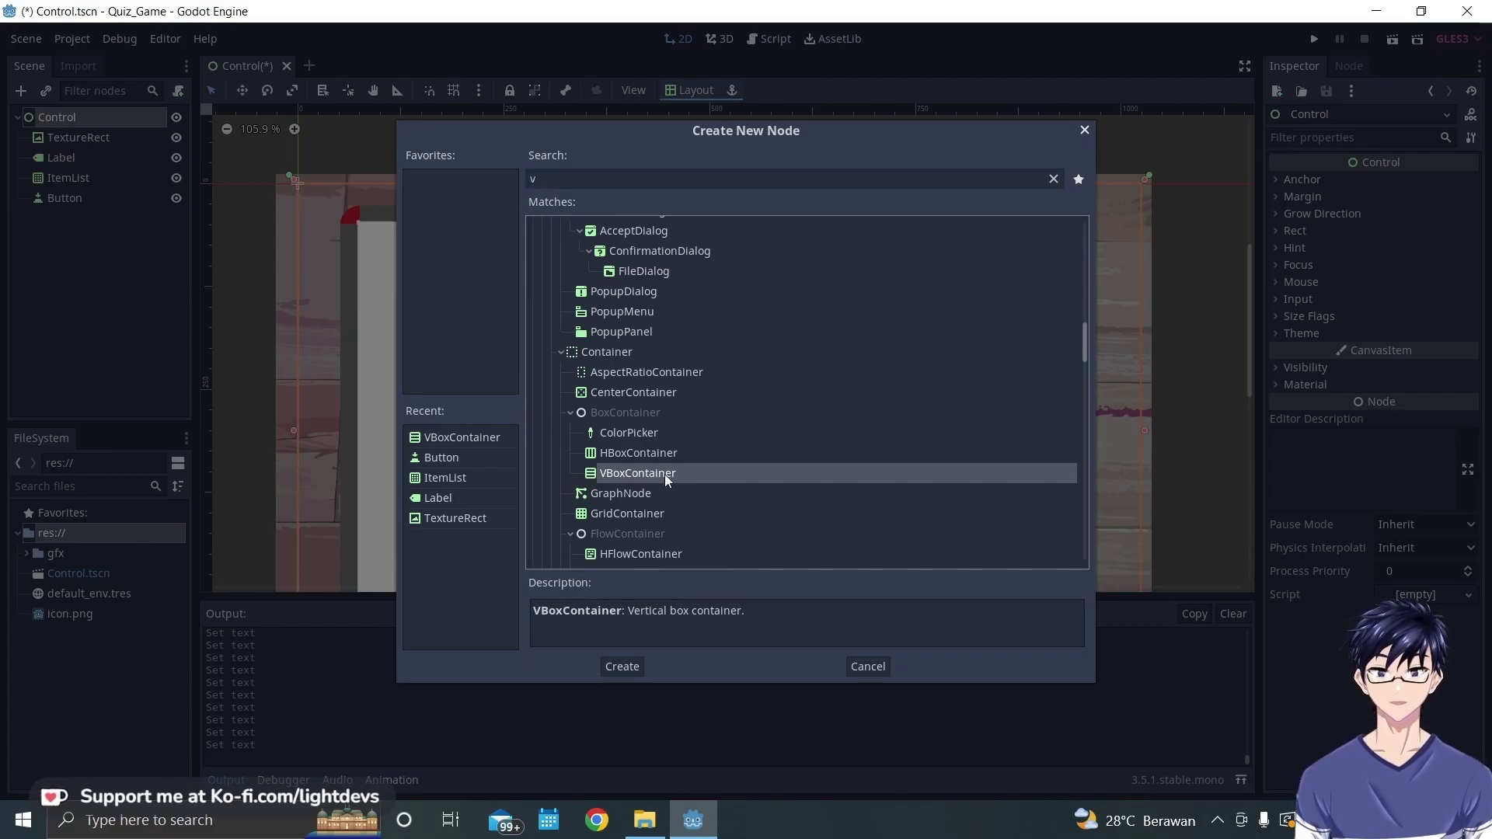
{"action": "left_click", "coordinate": [622, 667]}
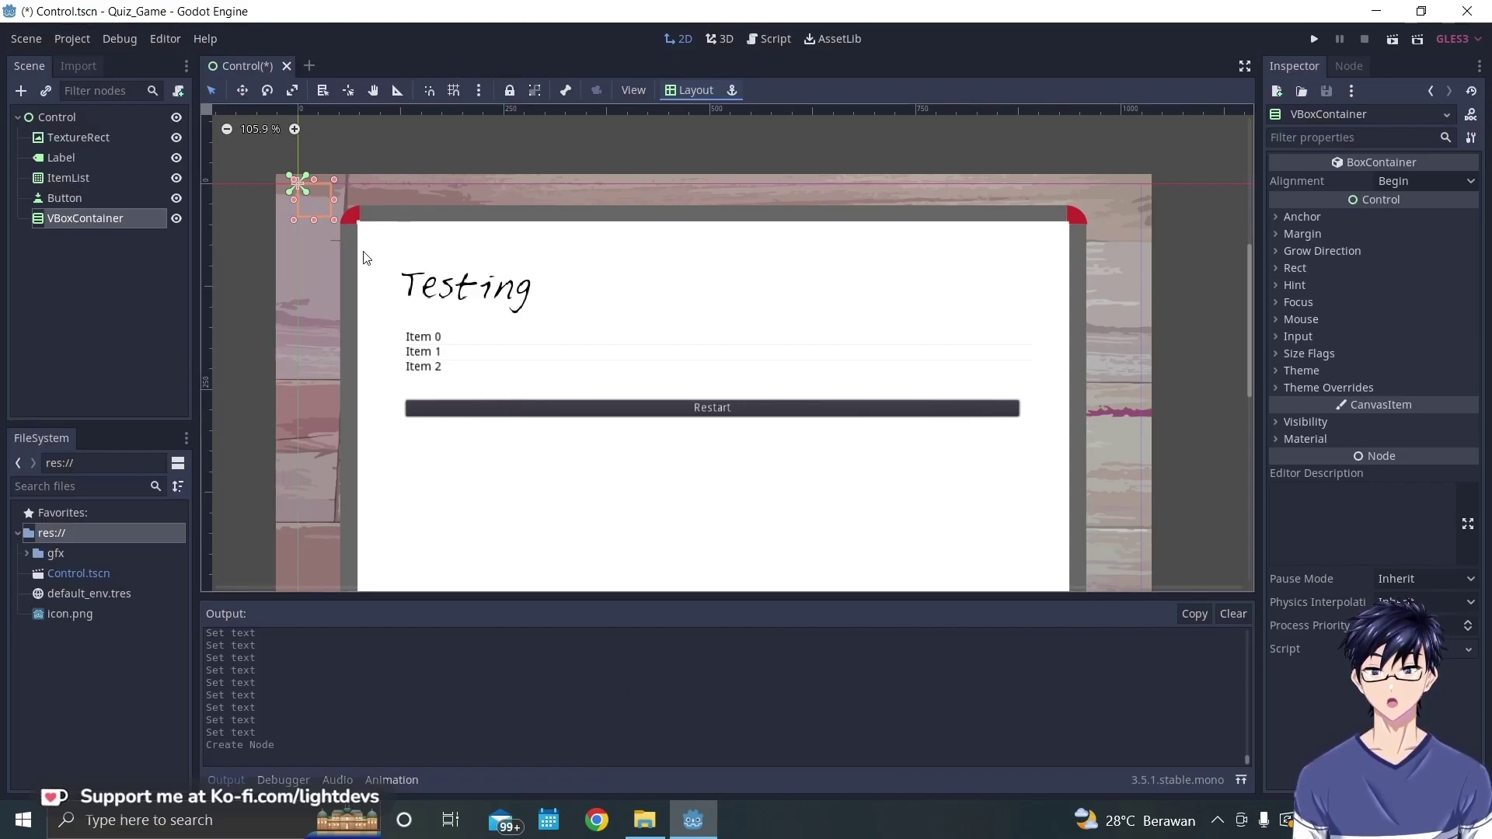
- Move Label, ItemList and Button into the VBoxContainer, in that order
{"action": "left_click_drag", "start_coordinate": [67, 157], "coordinate": [90, 219]}
{"action": "left_click_drag", "start_coordinate": [66, 159], "coordinate": [78, 217]}
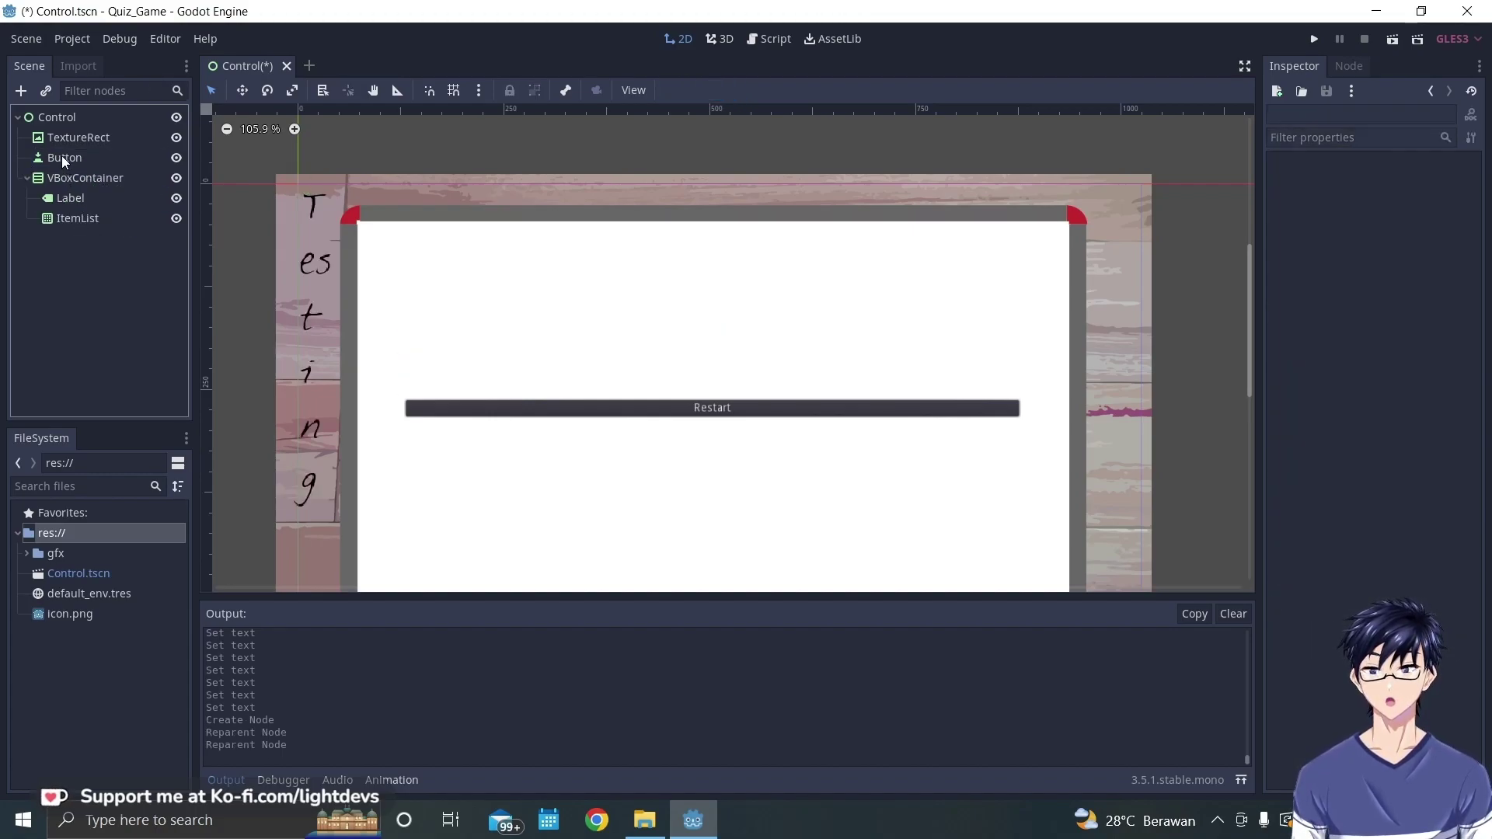
{"action": "mouse_move", "coordinate": [62, 155]}
{"action": "left_mouse_down"}
{"action": "mouse_move", "coordinate": [98, 217]}
{"action": "mouse_move", "coordinate": [78, 159]}
{"action": "left_mouse_up"}
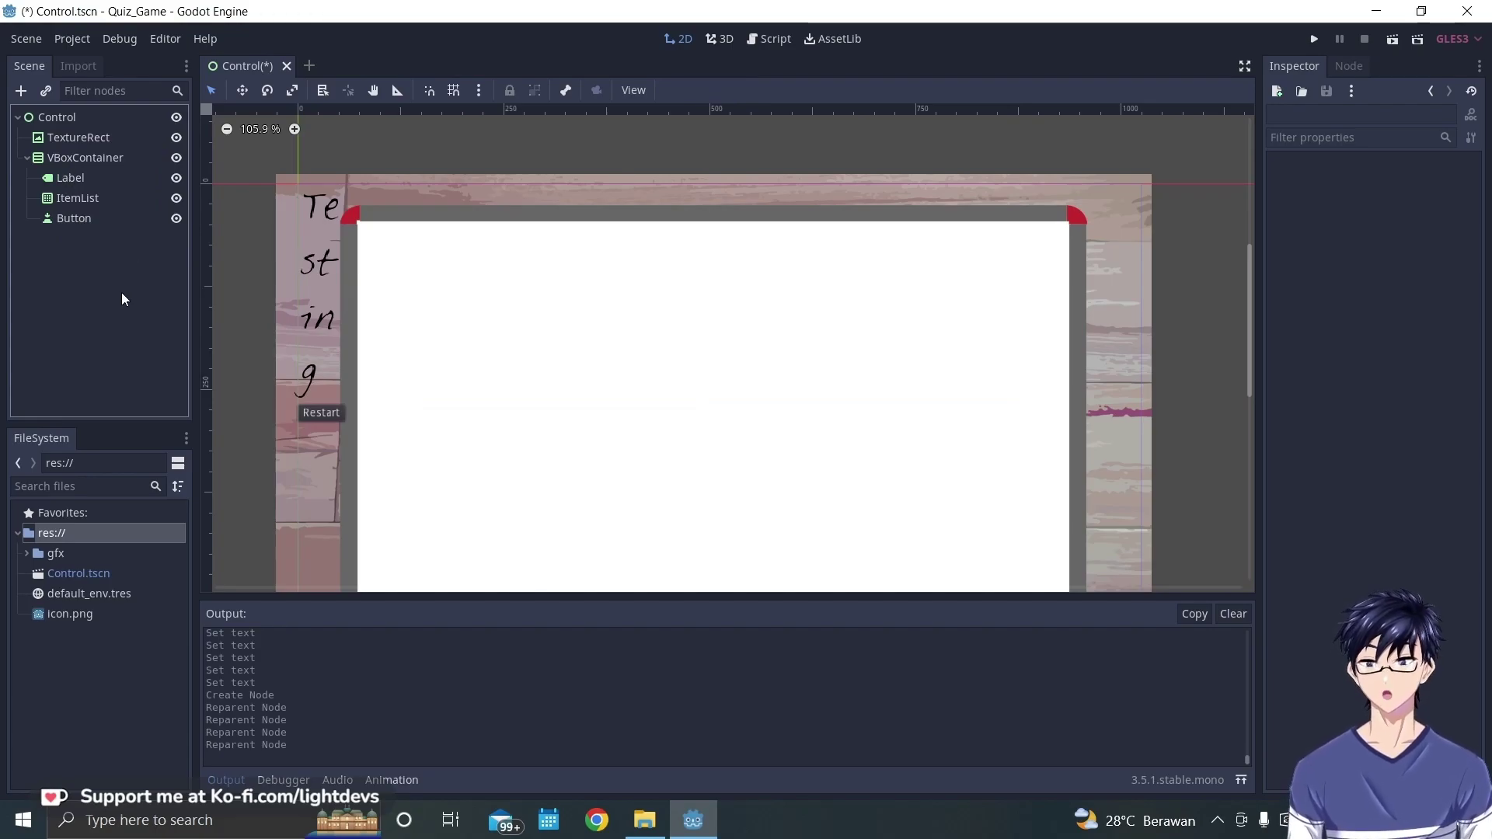
{"action": "left_click", "coordinate": [309, 290]}
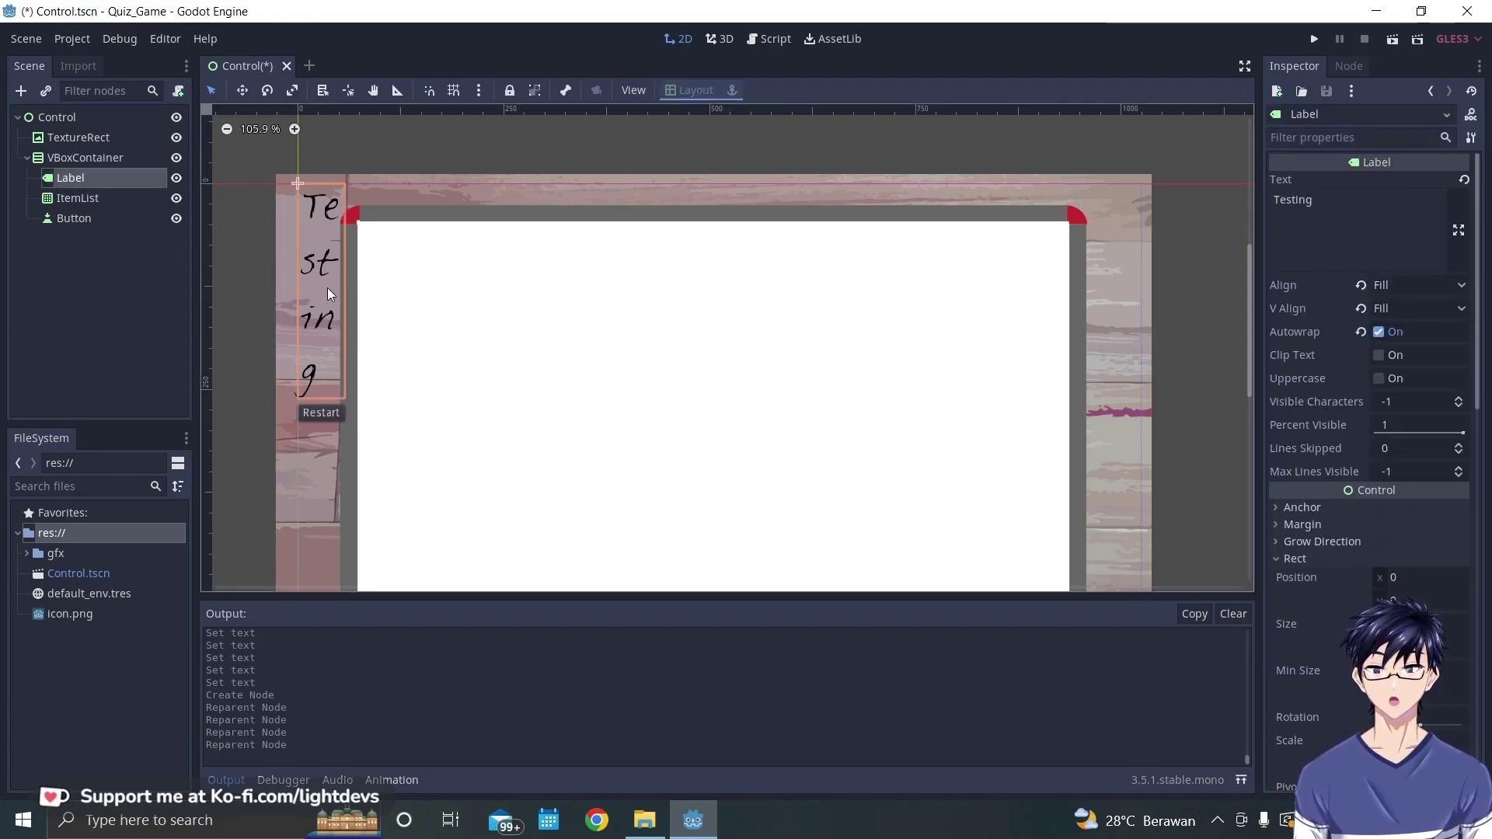
{"action": "left_click", "coordinate": [425, 316]}
{"action": "left_click", "coordinate": [85, 158]}
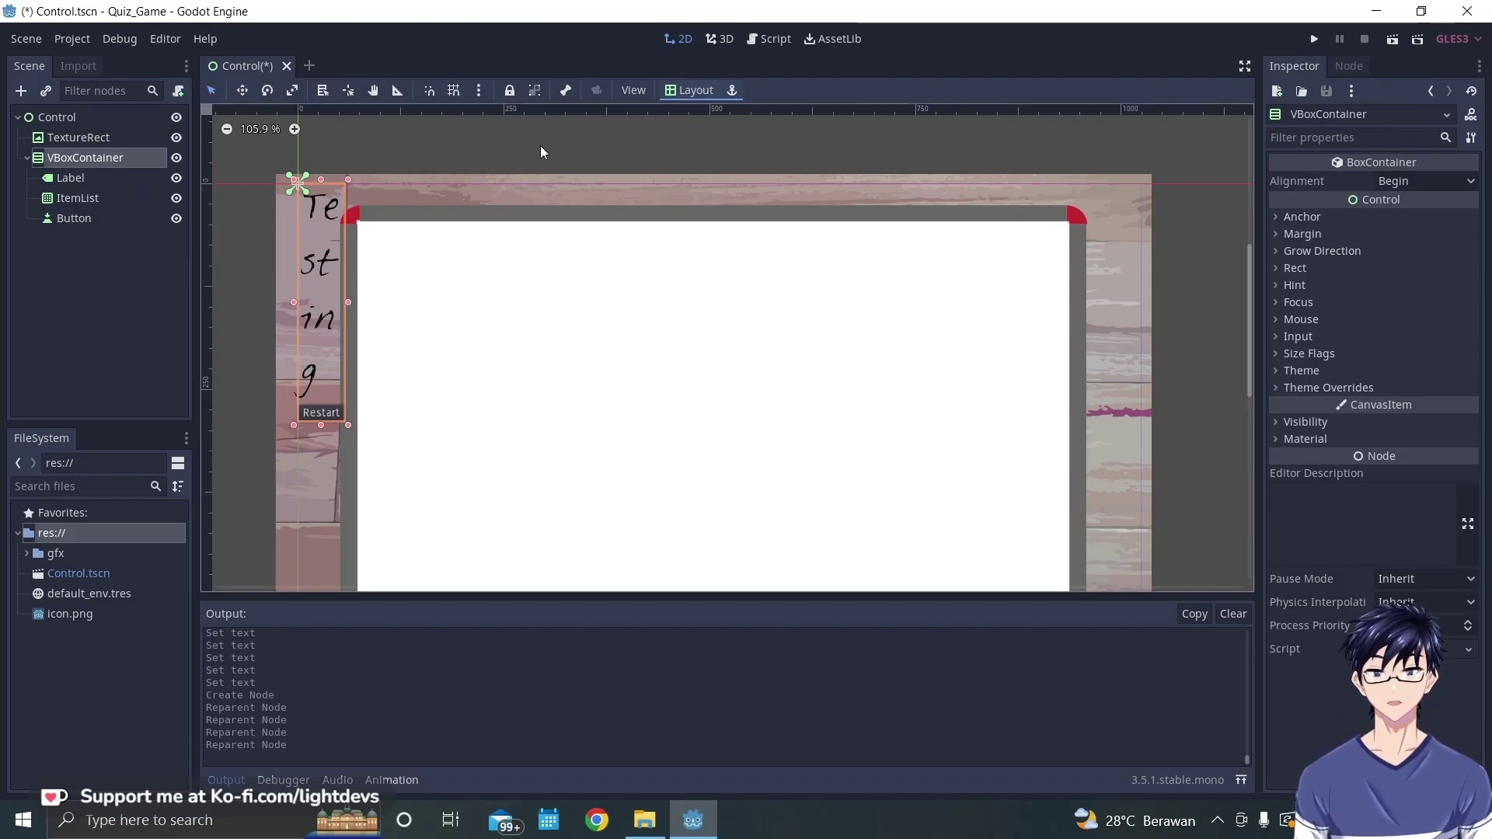
- Apply the Full Rect and then Keep Ratio layout presets to the VBoxContainer
{"action": "left_click", "coordinate": [690, 90]}
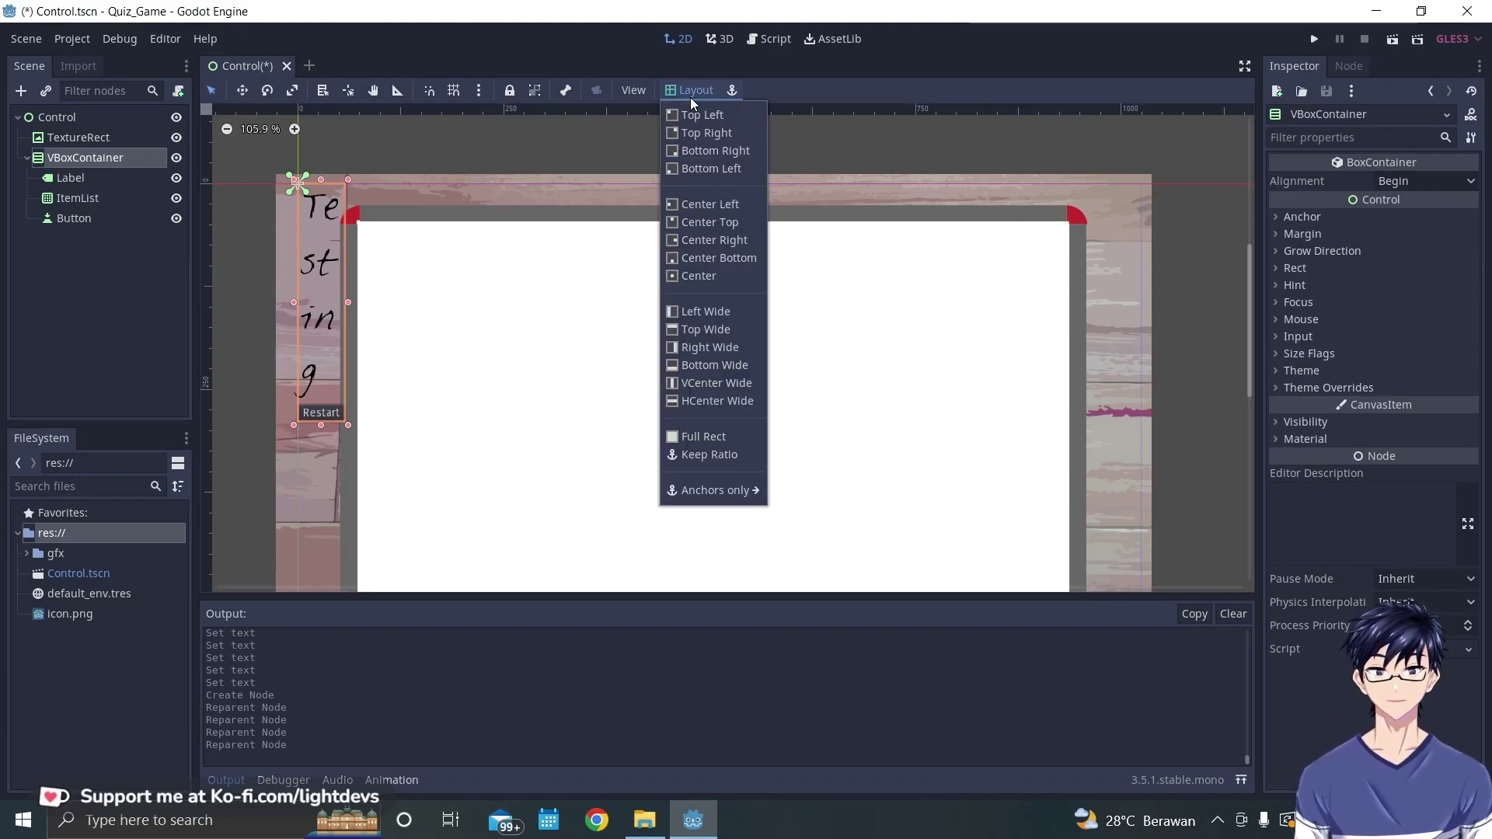
{"action": "left_click", "coordinate": [712, 436]}
{"action": "left_click", "coordinate": [690, 90]}
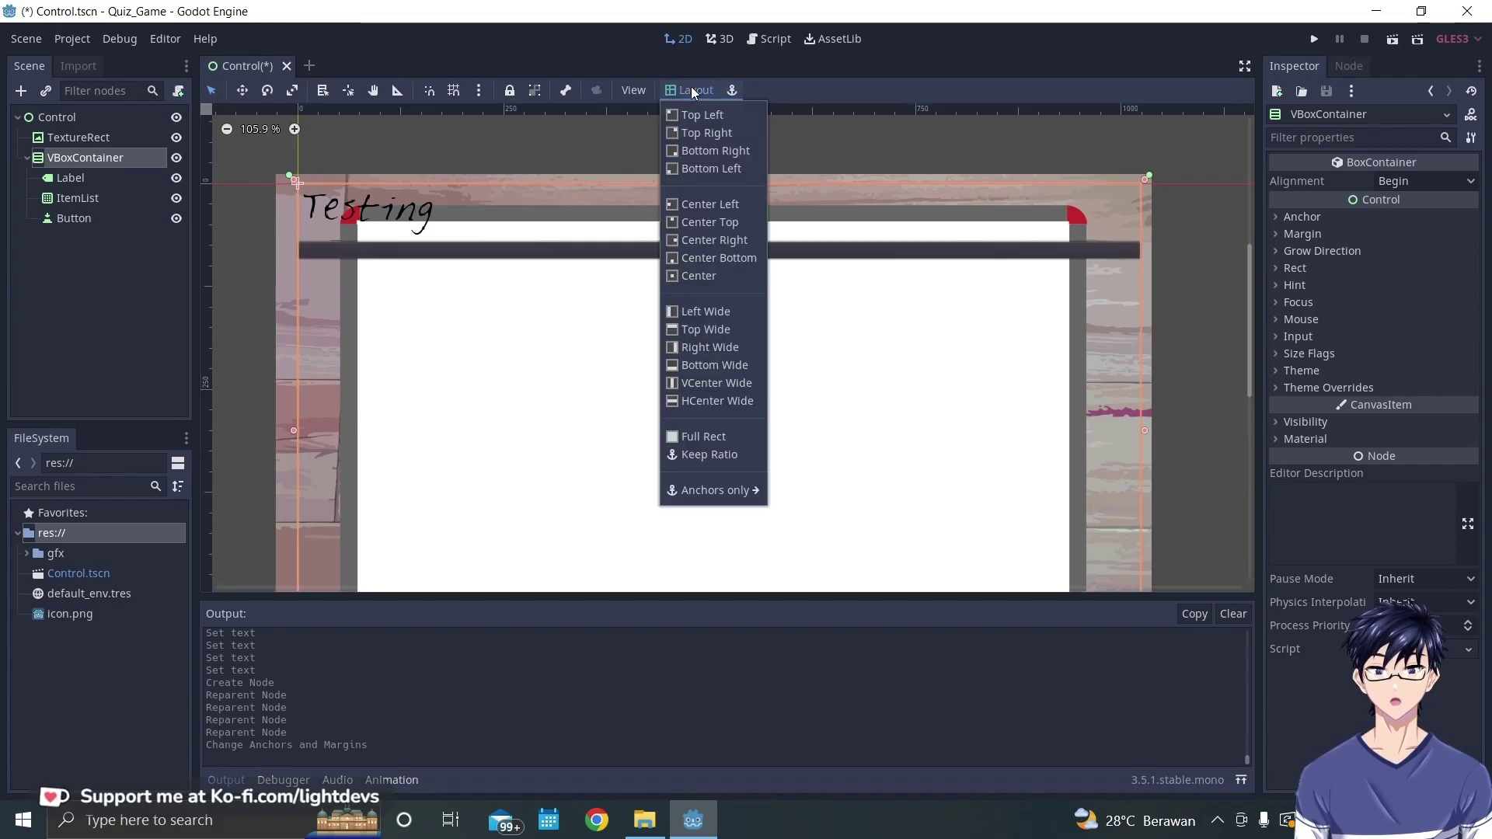
{"action": "left_click", "coordinate": [690, 455]}
{"action": "scroll", "coordinate": [622, 330], "scroll_direction": "down", "scroll_amount": 2}
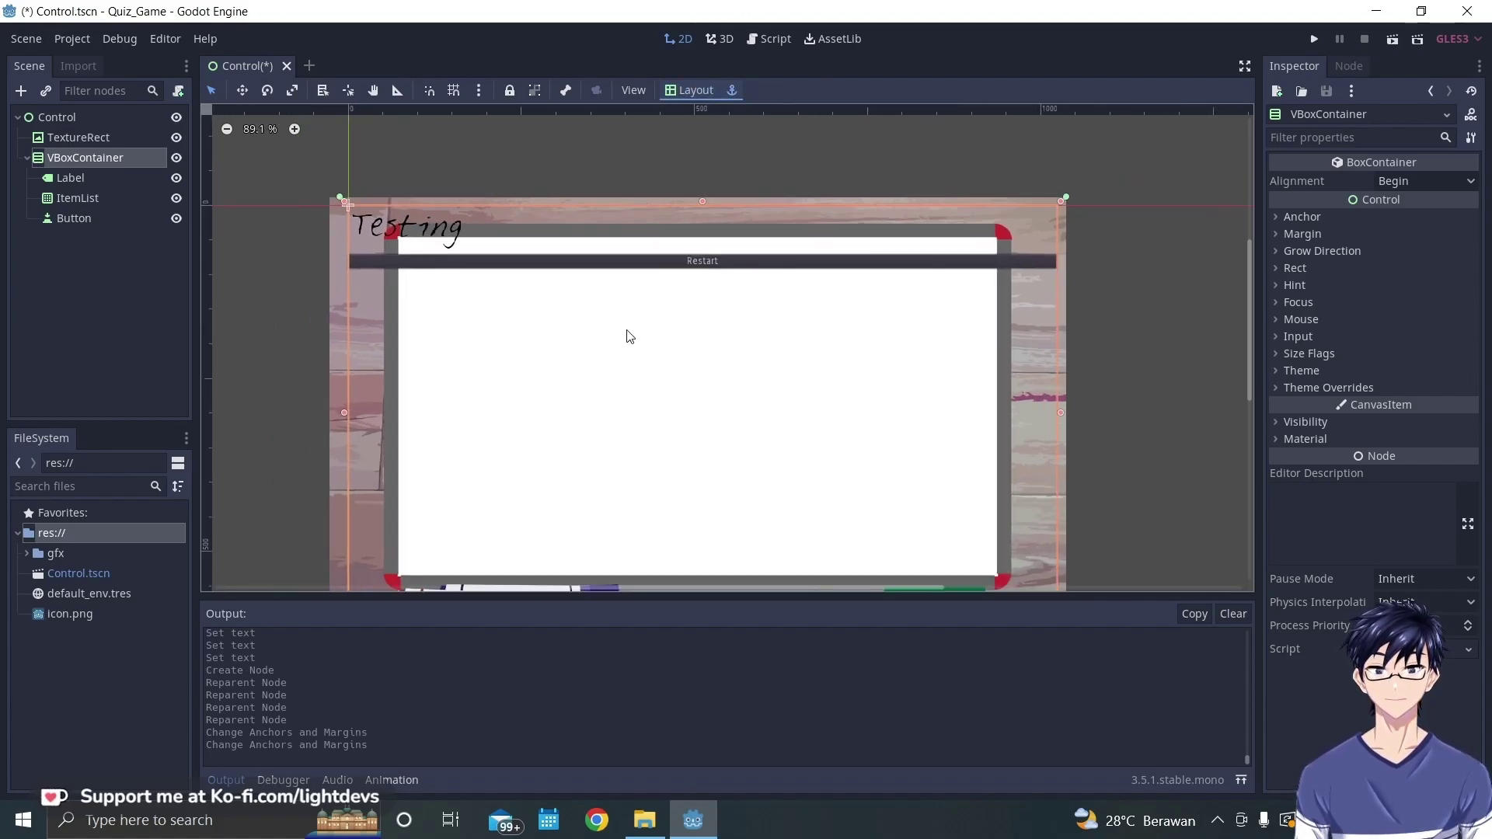
{"action": "scroll", "coordinate": [660, 354], "scroll_direction": "up", "scroll_amount": 1}
{"action": "middle_click_drag", "start_coordinate": [759, 373], "coordinate": [742, 330]}
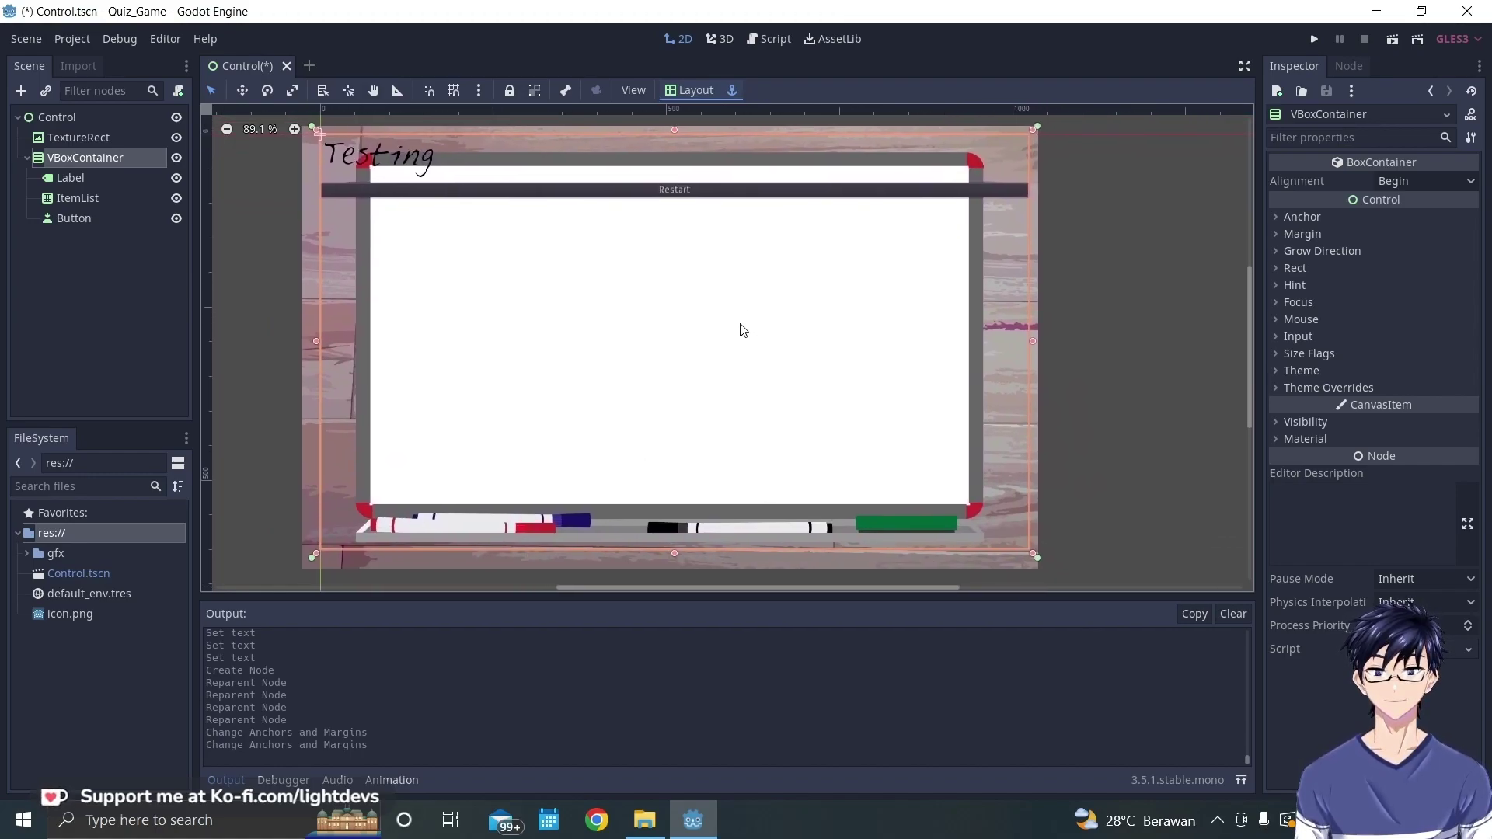
{"action": "left_click", "coordinate": [104, 198]}
- Enable Vertical Expand in the ItemList's size flags so it fills the container
{"action": "scroll", "coordinate": [1383, 567], "scroll_direction": "down", "scroll_amount": 3}
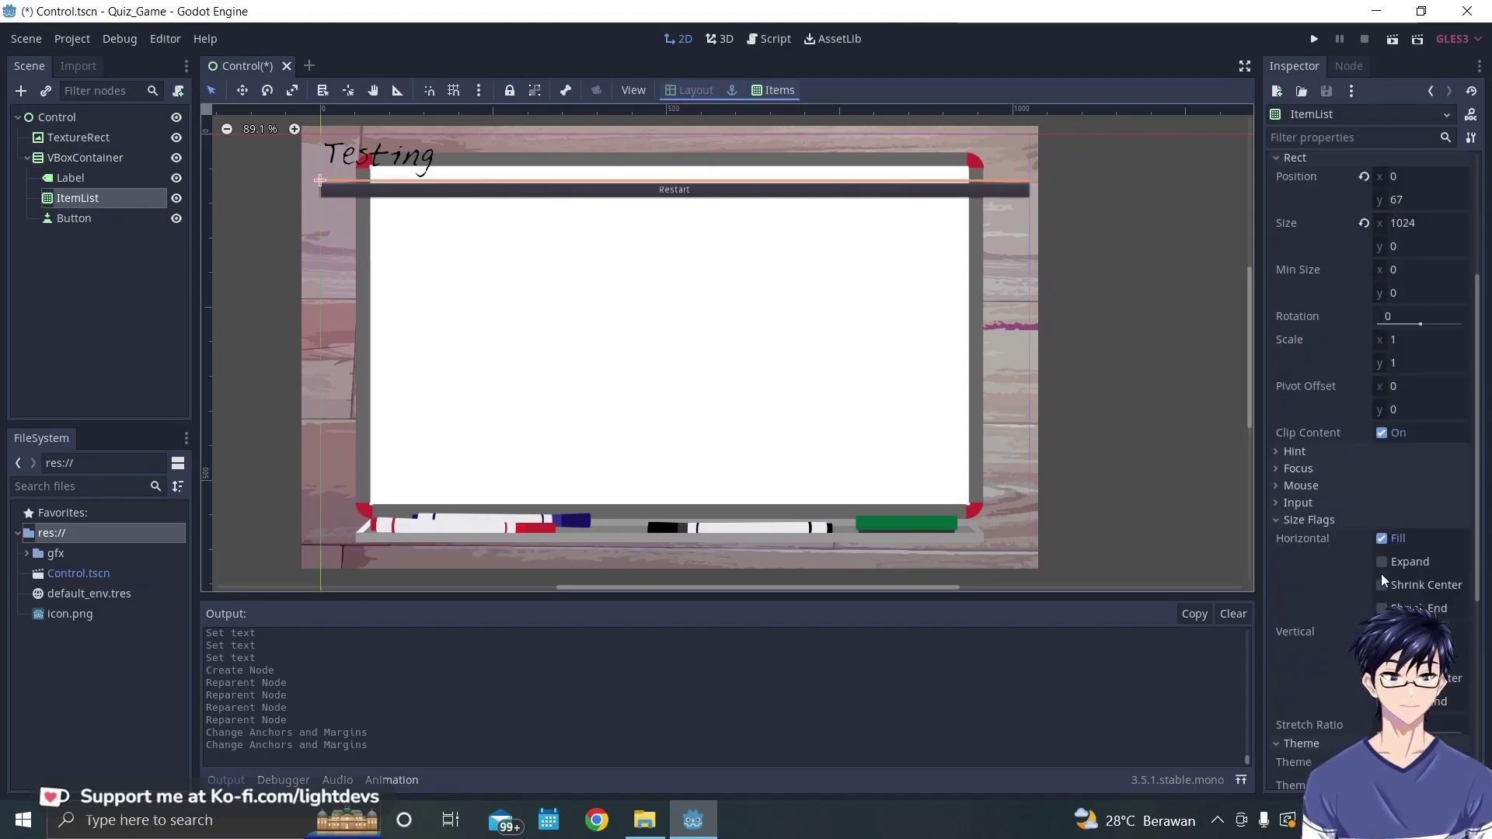
{"action": "scroll", "coordinate": [1359, 542], "scroll_direction": "down", "scroll_amount": 2}
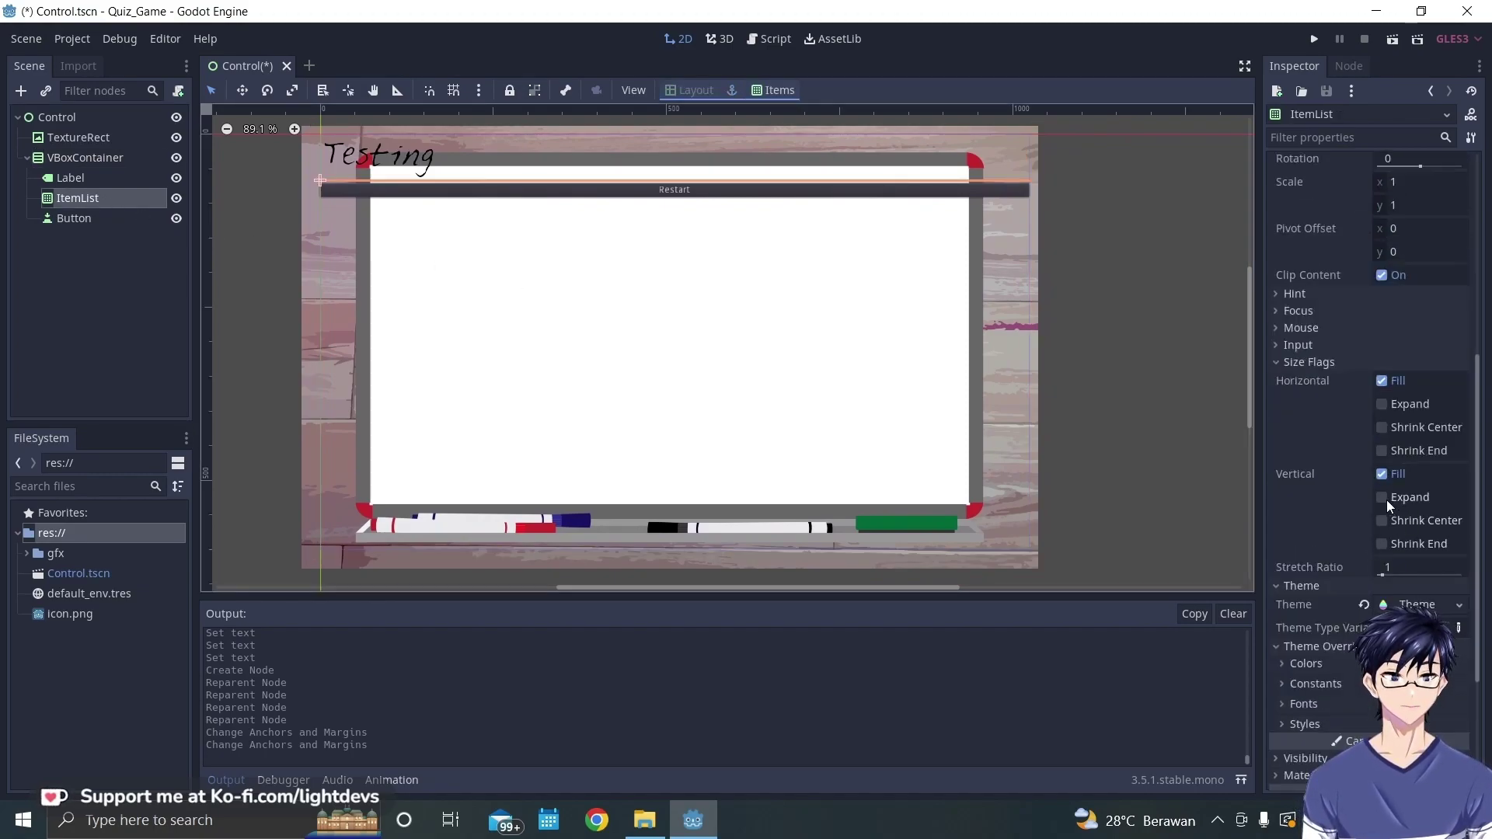
{"action": "left_click", "coordinate": [1383, 499]}
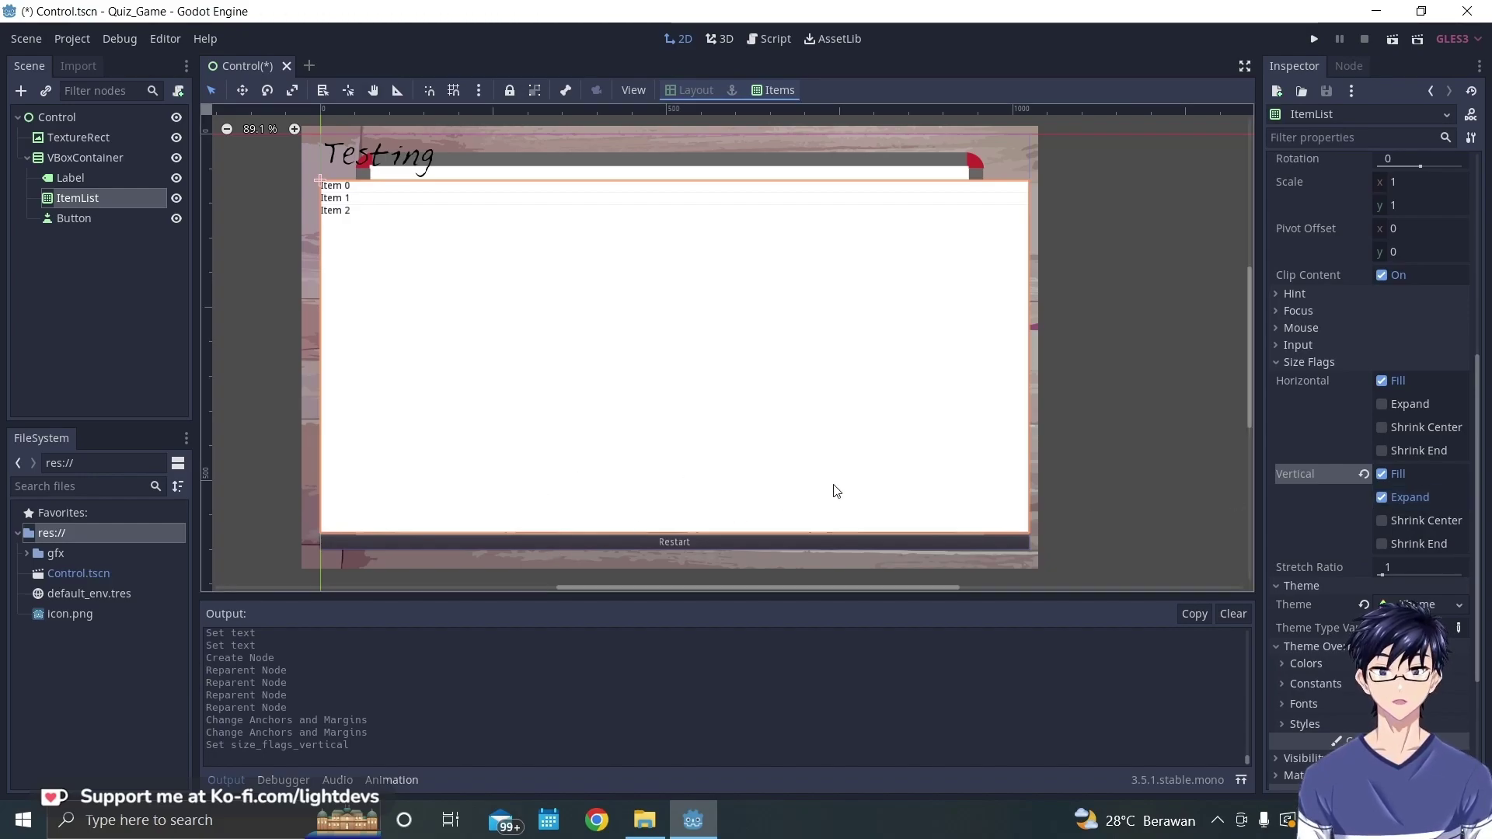
{"action": "left_click", "coordinate": [78, 155]}
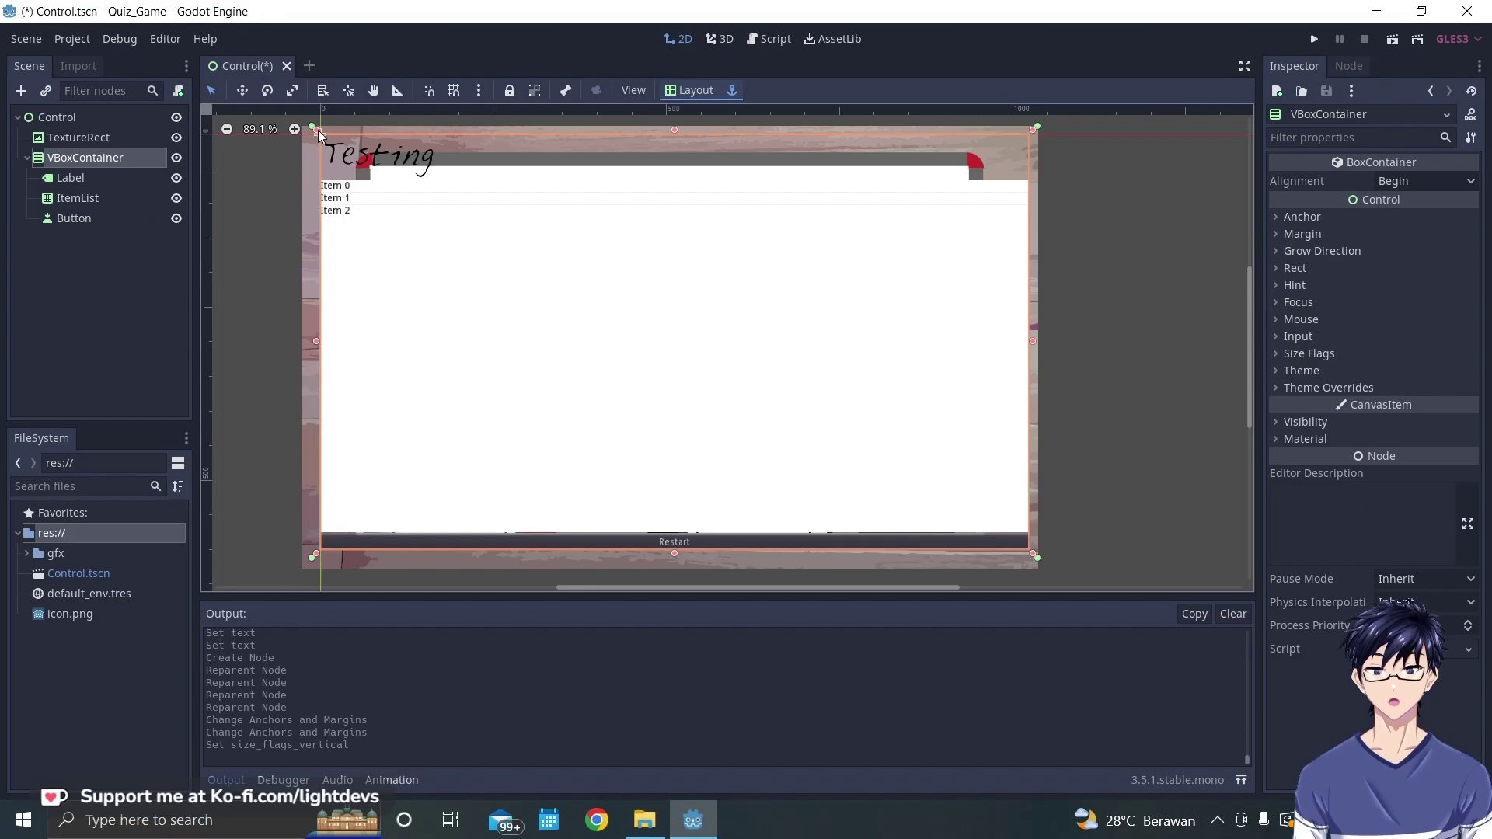
- Shrink the VBoxContainer to 799×218 inside the whiteboard by dragging its corners and edges
{"action": "left_click_drag", "start_coordinate": [319, 135], "coordinate": [376, 172]}
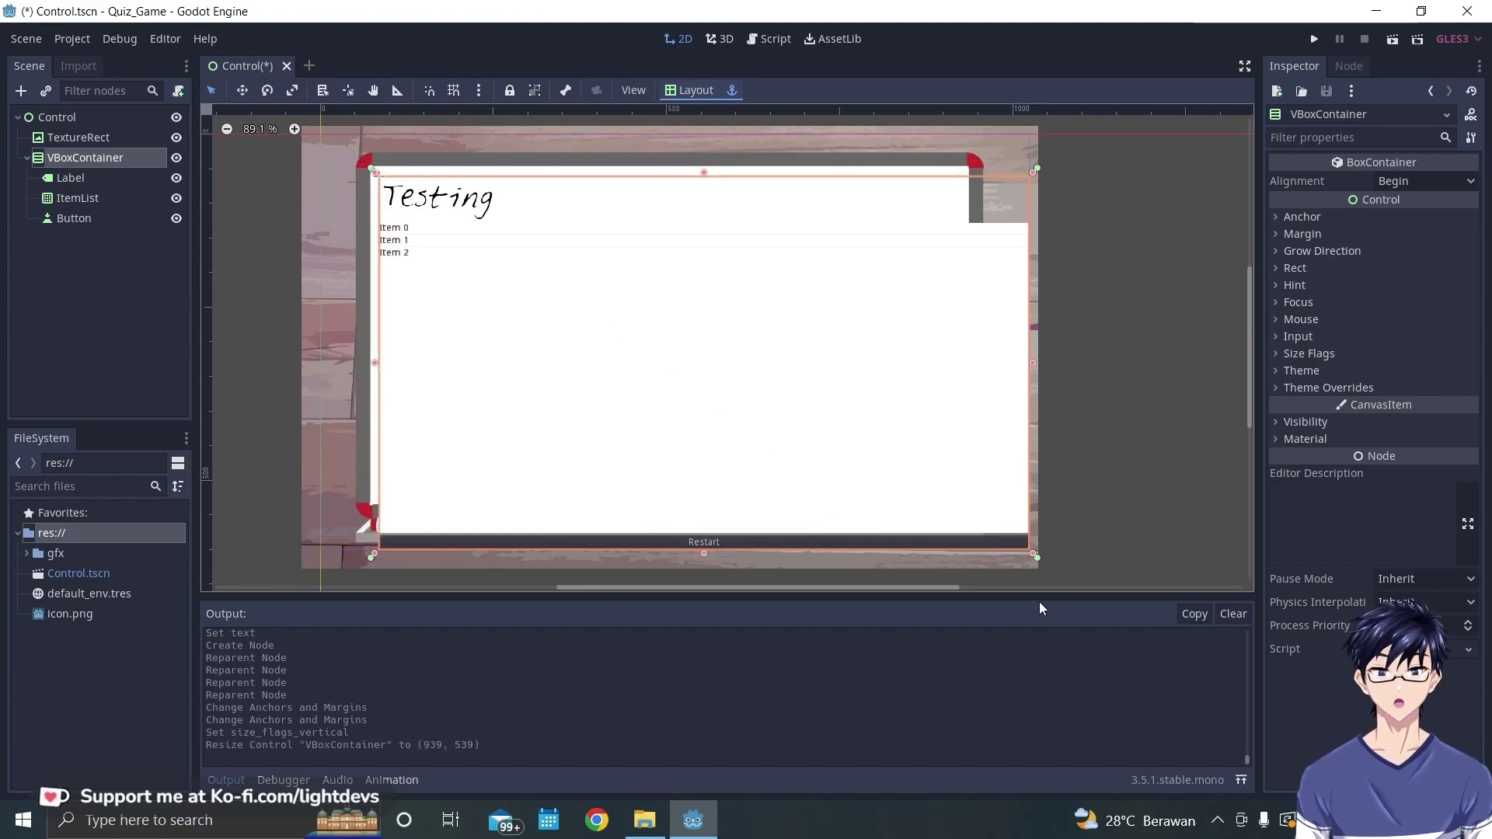
{"action": "left_click_drag", "start_coordinate": [1033, 556], "coordinate": [965, 497]}
{"action": "left_click_drag", "start_coordinate": [669, 173], "coordinate": [671, 233]}
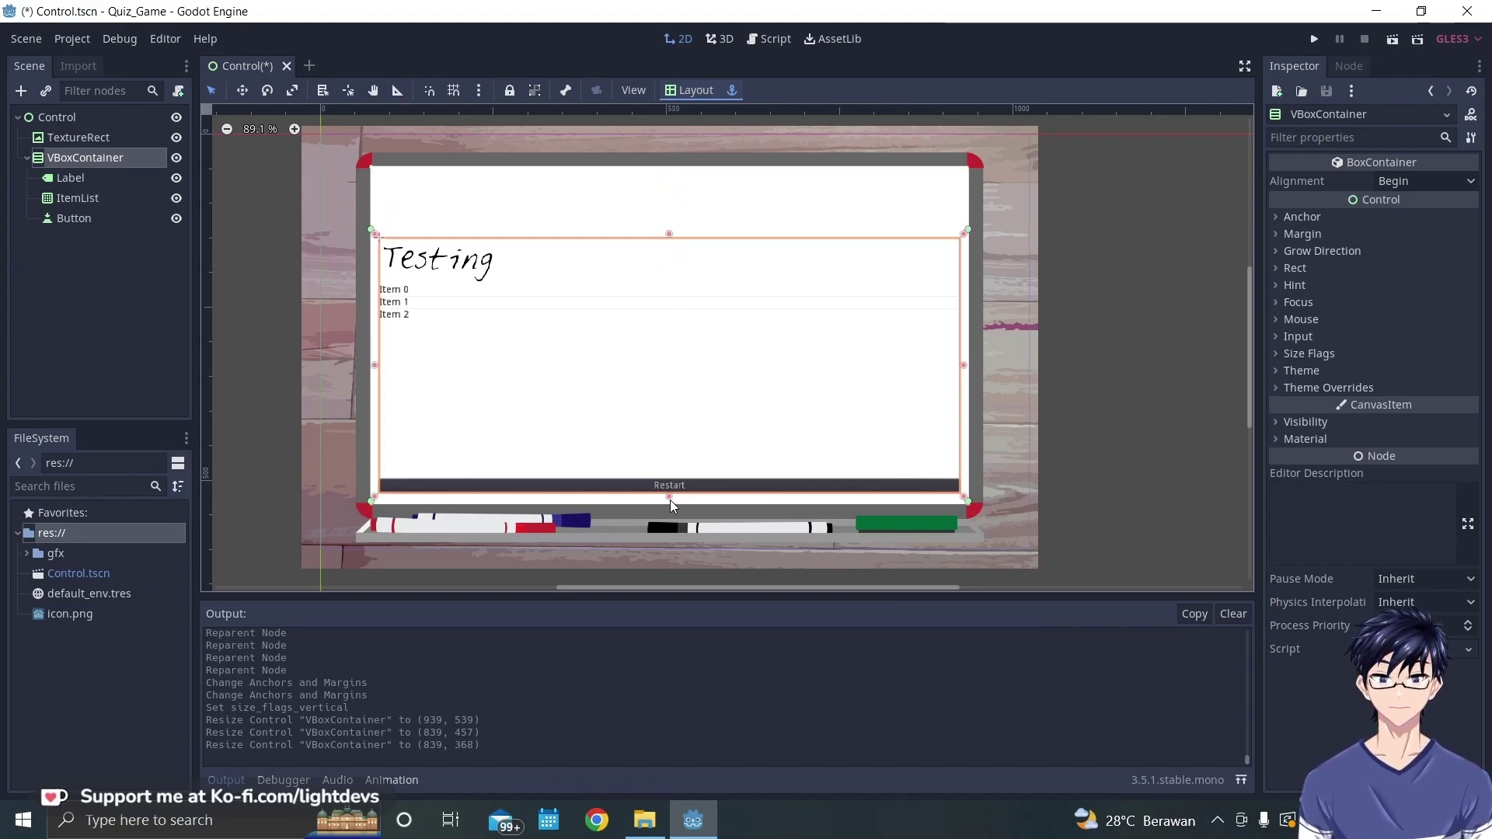
{"action": "left_click_drag", "start_coordinate": [669, 497], "coordinate": [662, 389]}
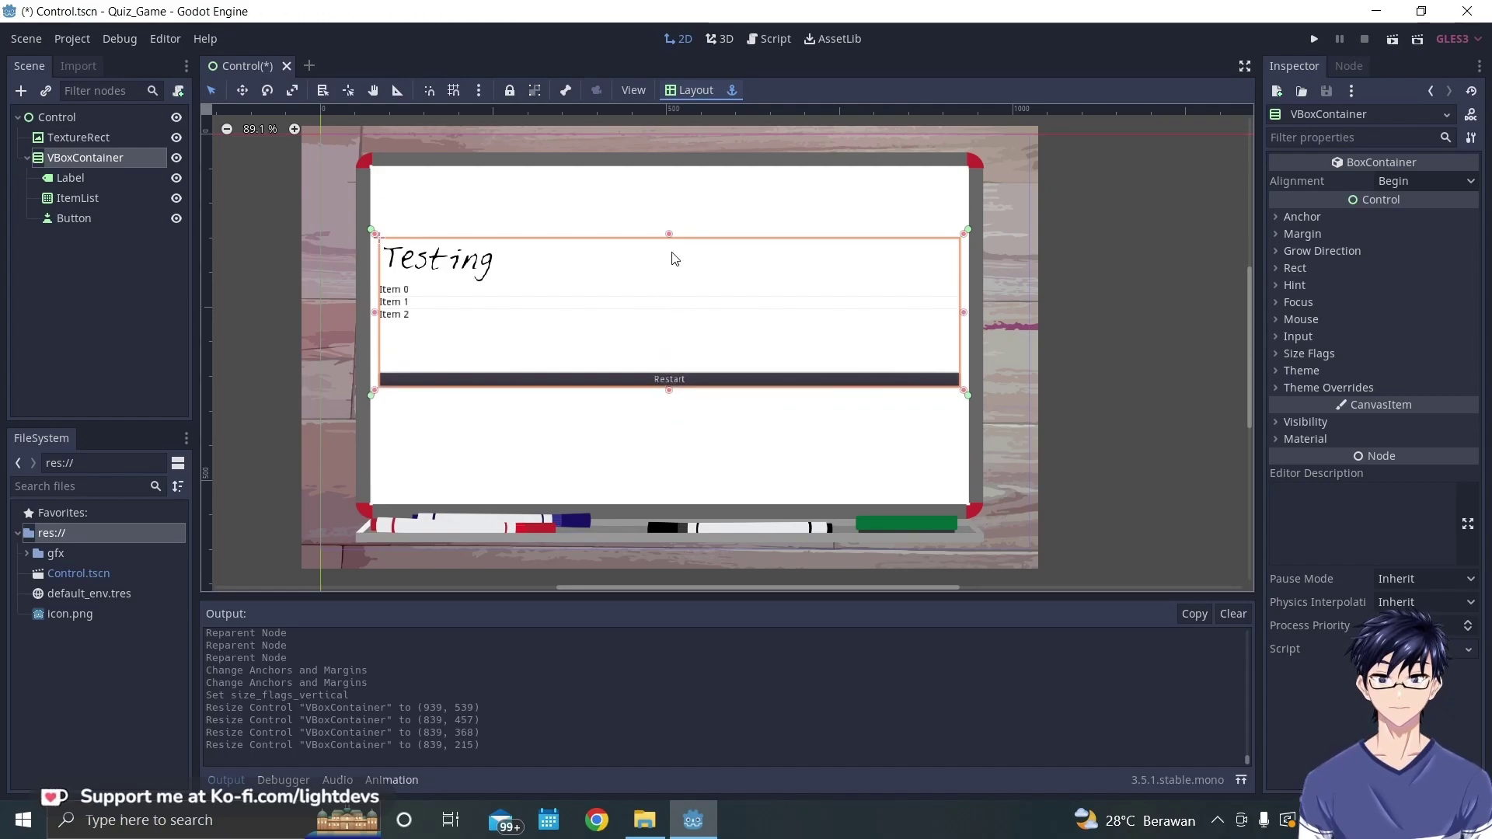
{"action": "left_click_drag", "start_coordinate": [670, 238], "coordinate": [669, 235]}
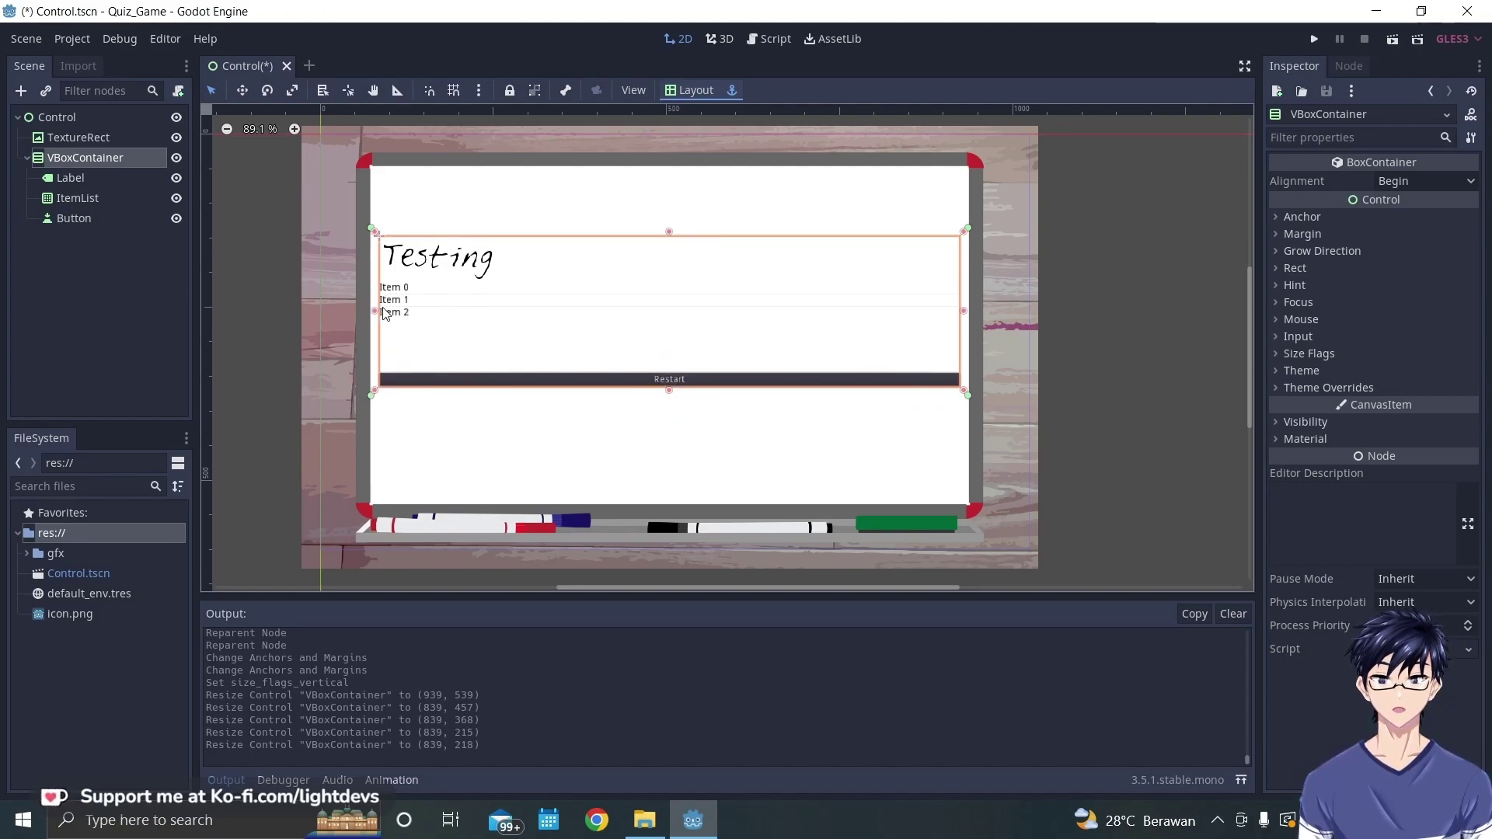
{"action": "left_click_drag", "start_coordinate": [376, 311], "coordinate": [386, 312]}
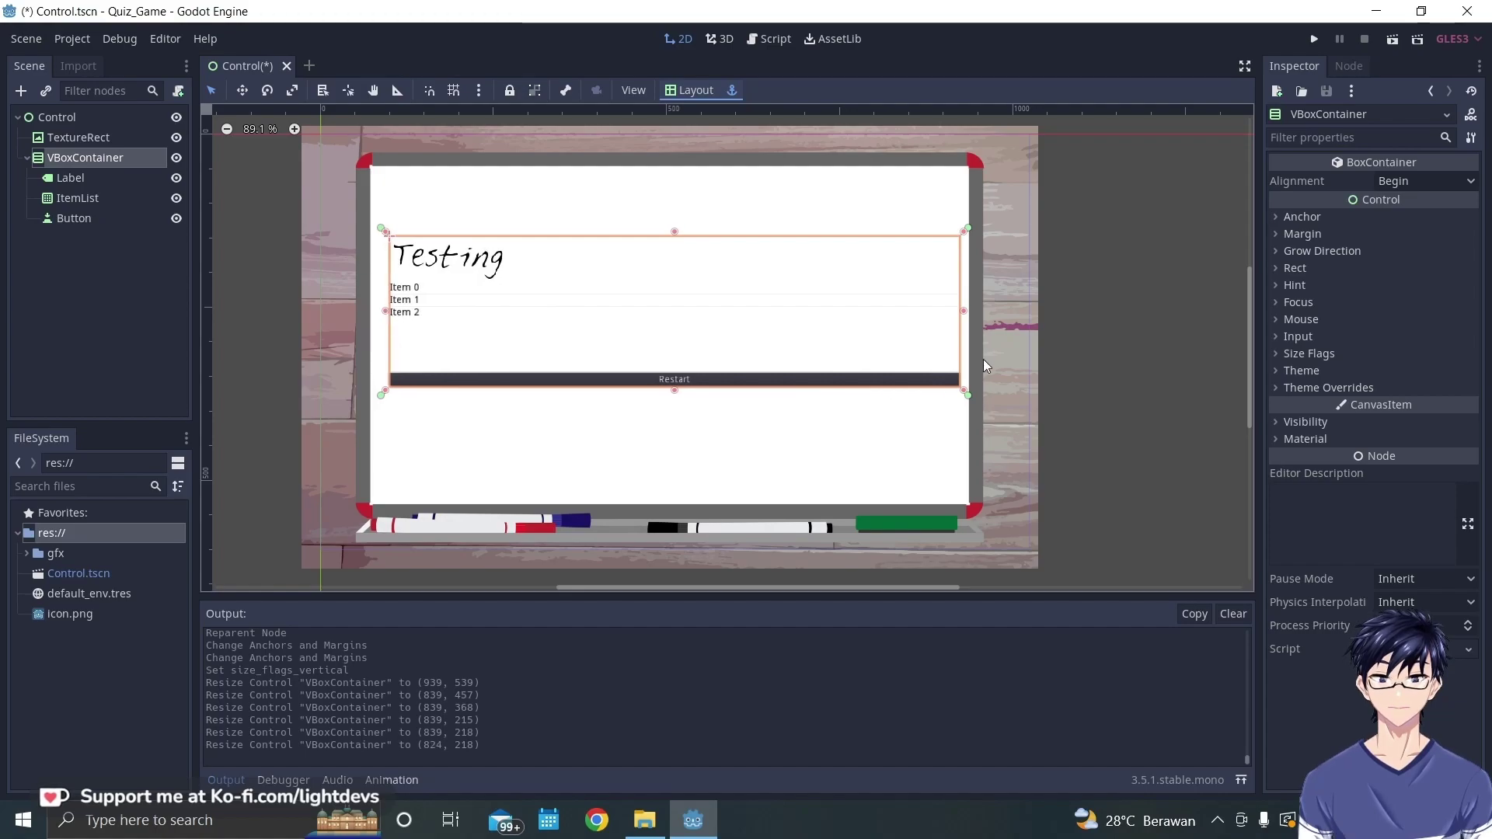
{"action": "left_click_drag", "start_coordinate": [964, 317], "coordinate": [943, 317]}
- Select the whiteboard background, the Testing label and then the ItemList
{"action": "left_click", "coordinate": [854, 457]}
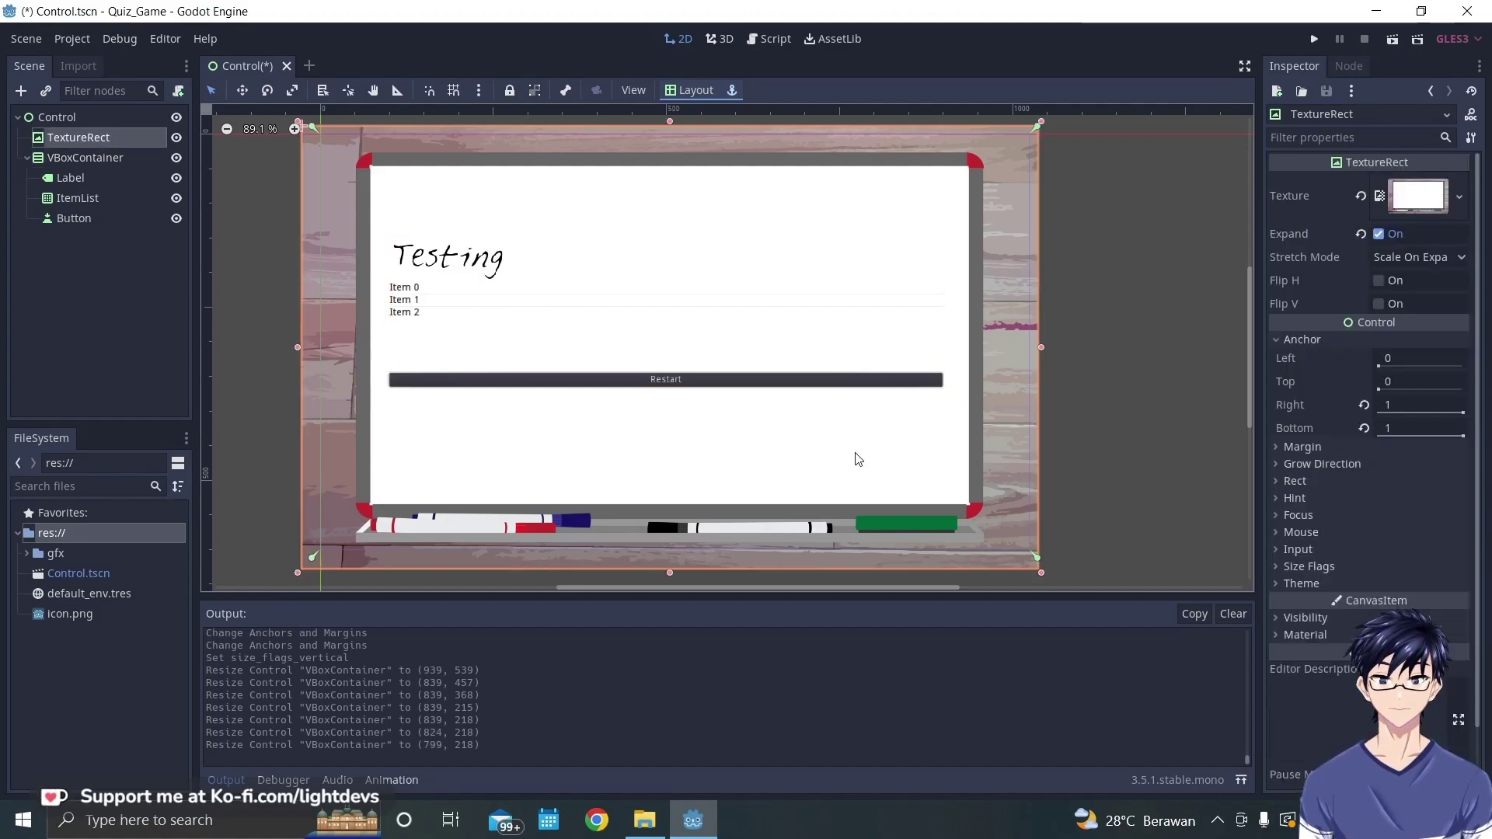
{"action": "left_click", "coordinate": [520, 269]}
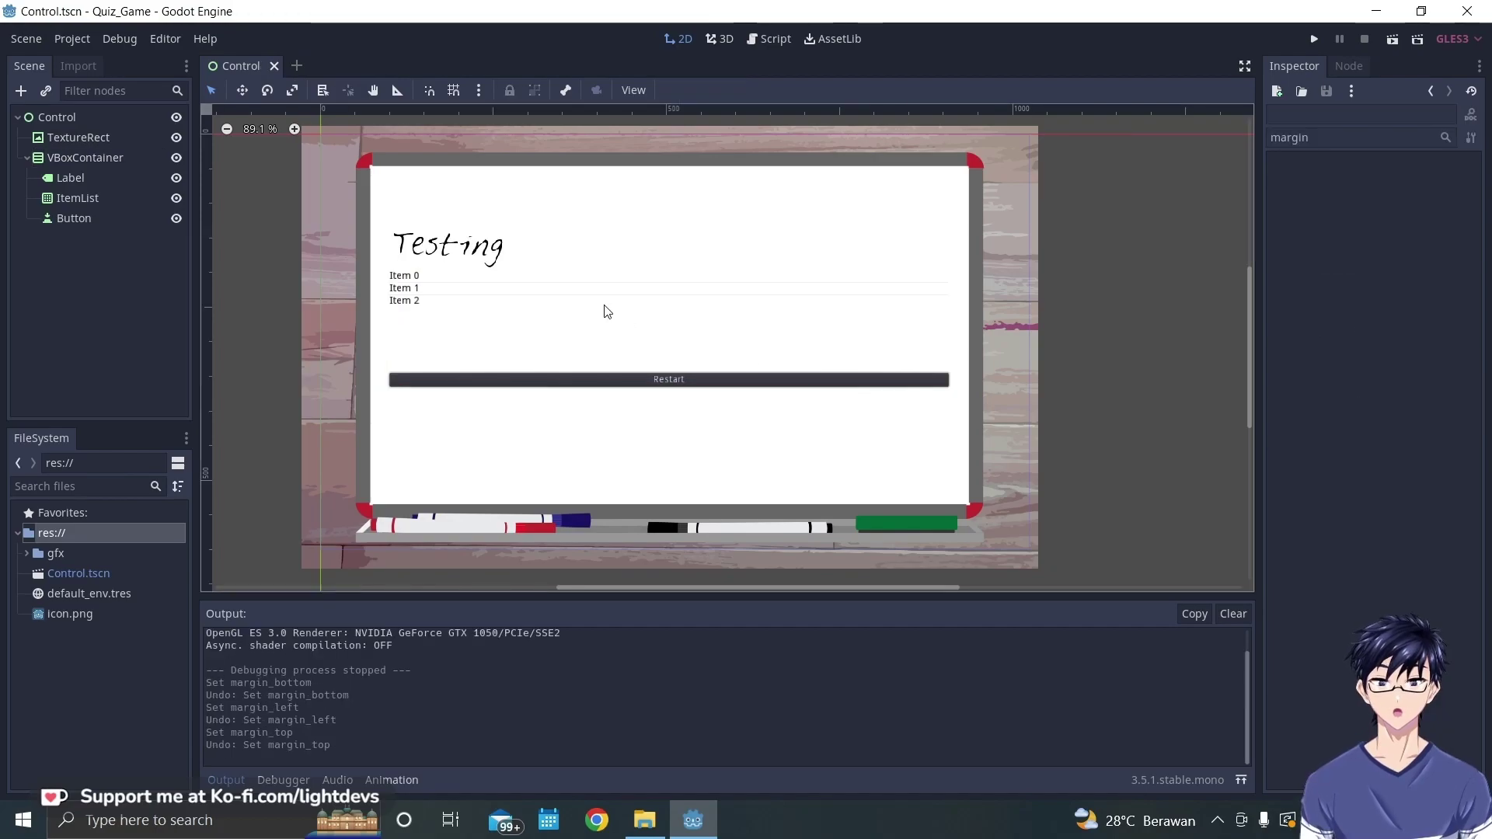
{"action": "left_click", "coordinate": [561, 288]}
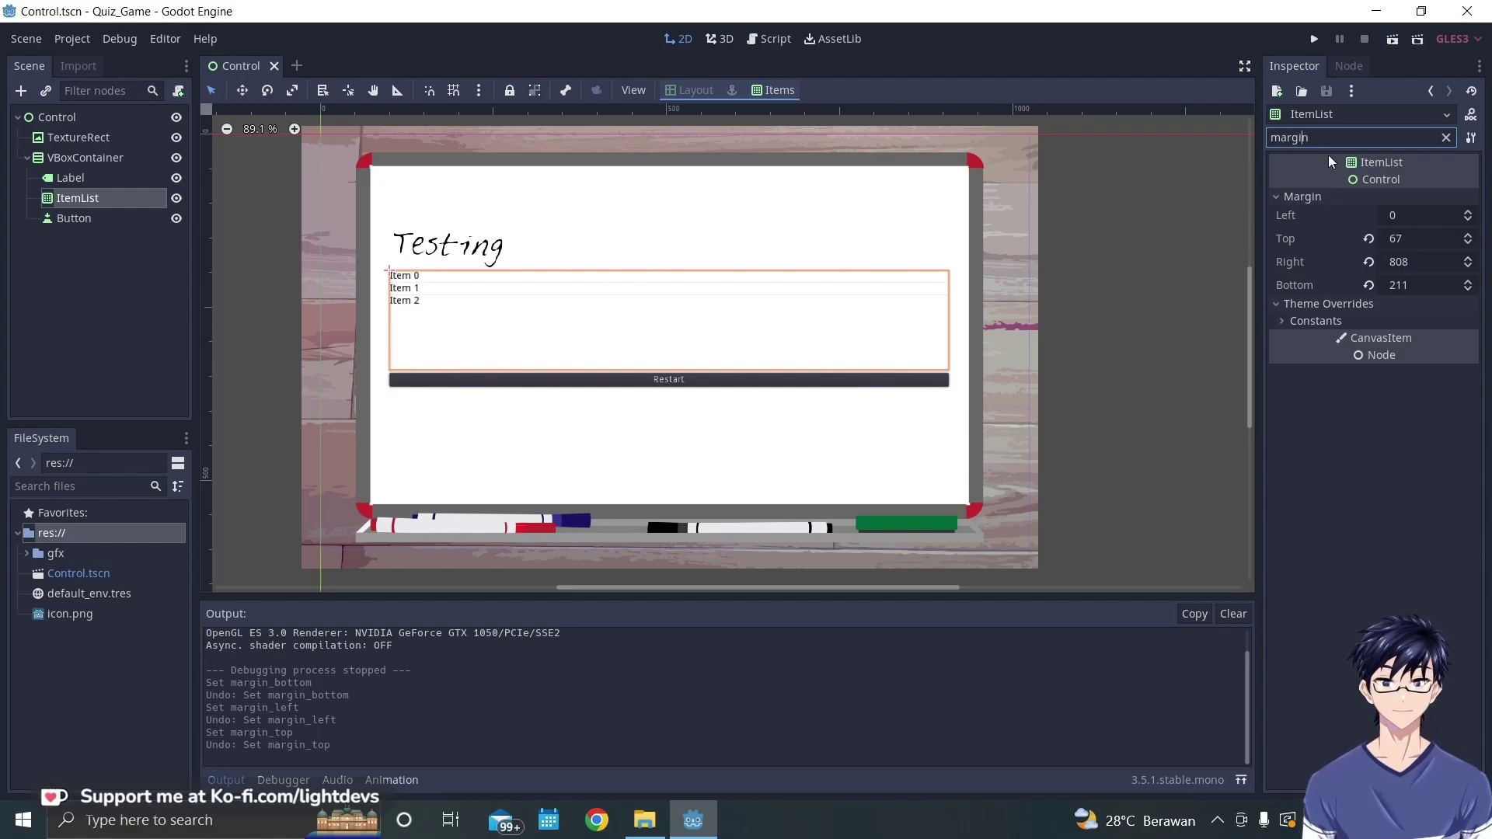
- Set the ItemList's top margin to 100, then 80, and save and run the scene
{"action": "left_click", "coordinate": [1399, 239]}
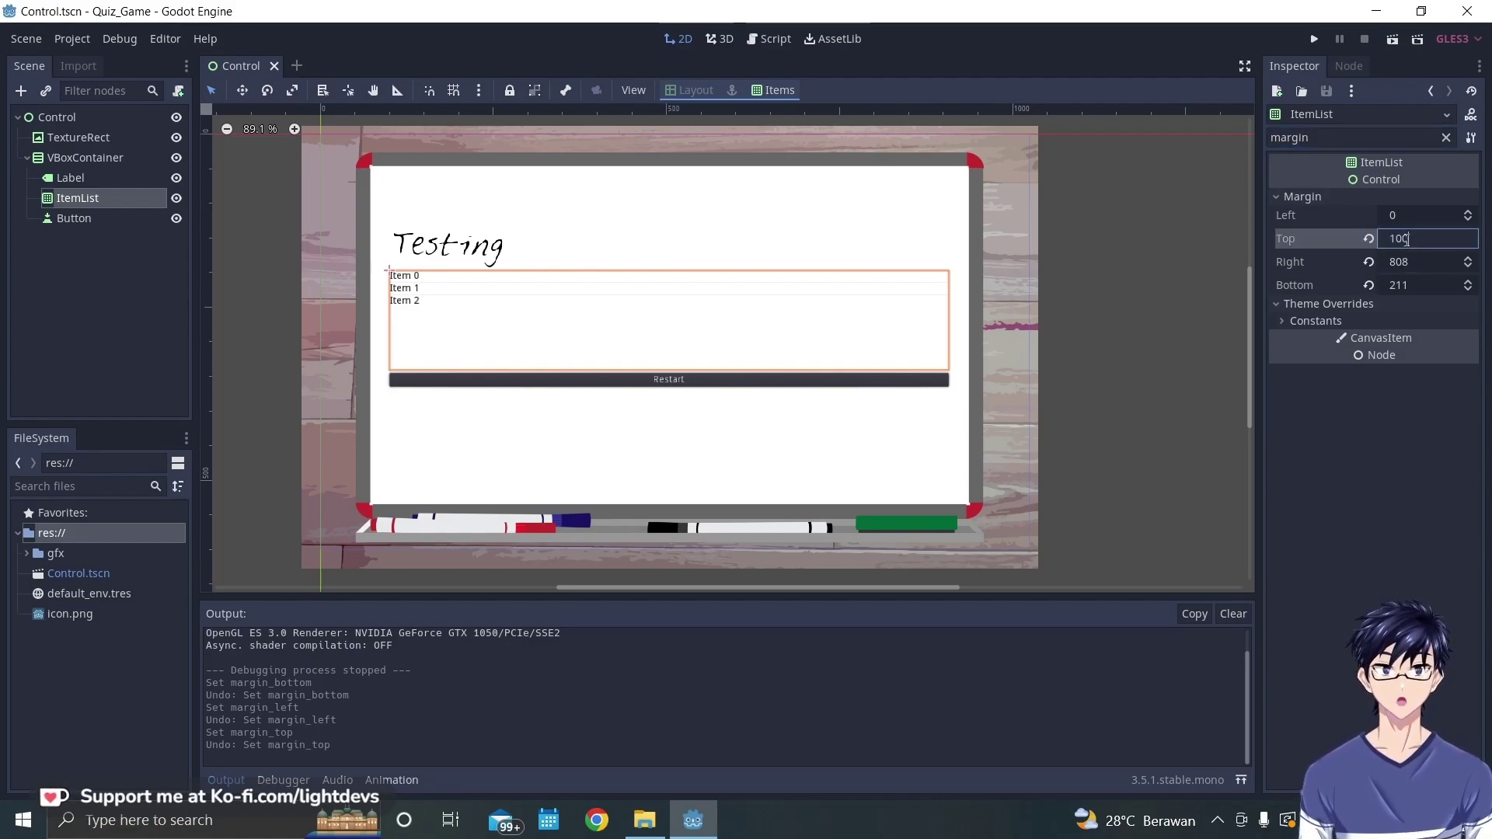
{"action": "key", "text": "Return"}
{"action": "left_click", "coordinate": [1406, 240]}
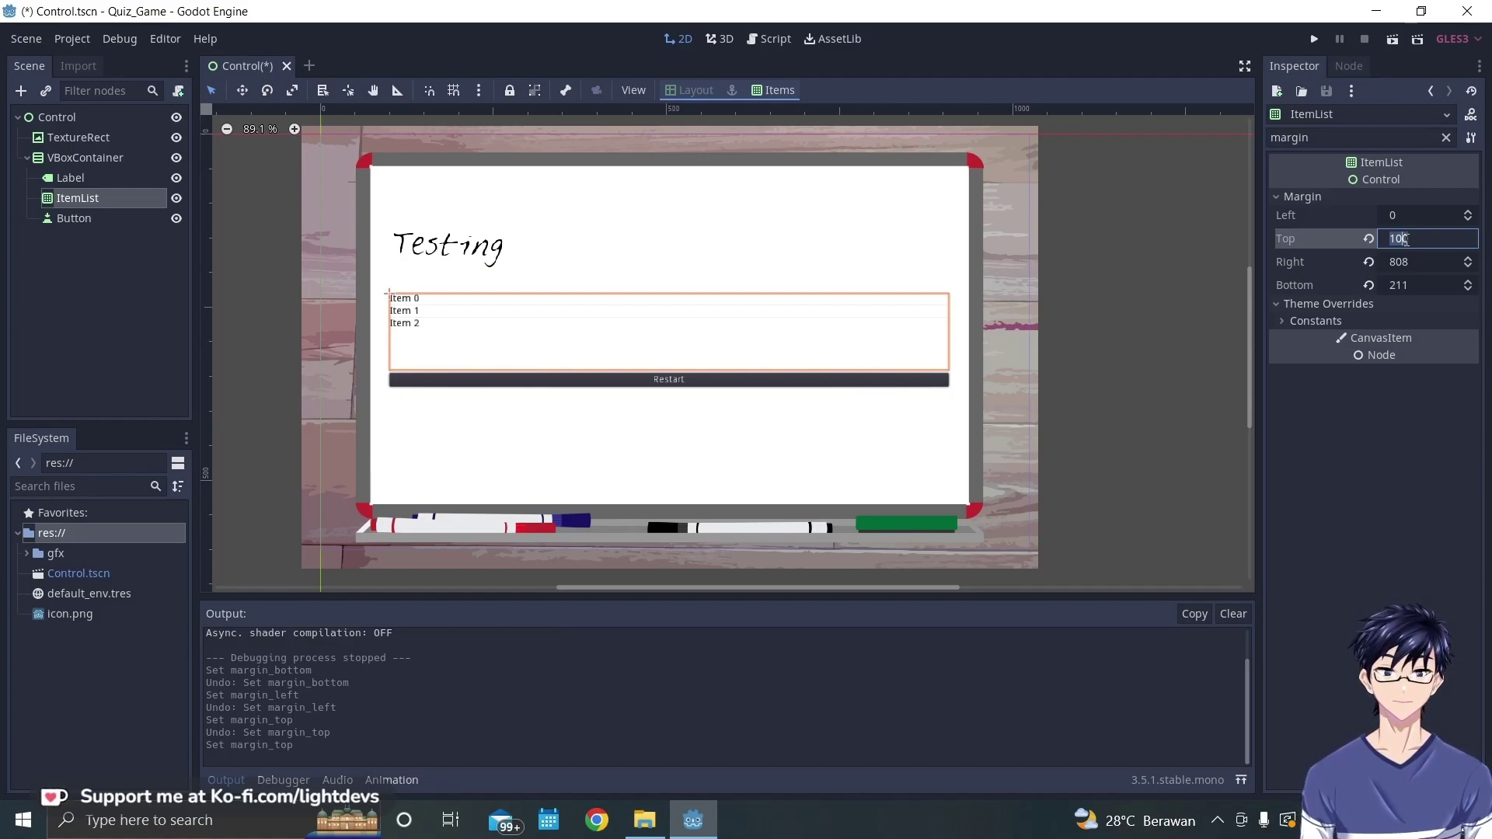
{"action": "key", "text": "Return"}
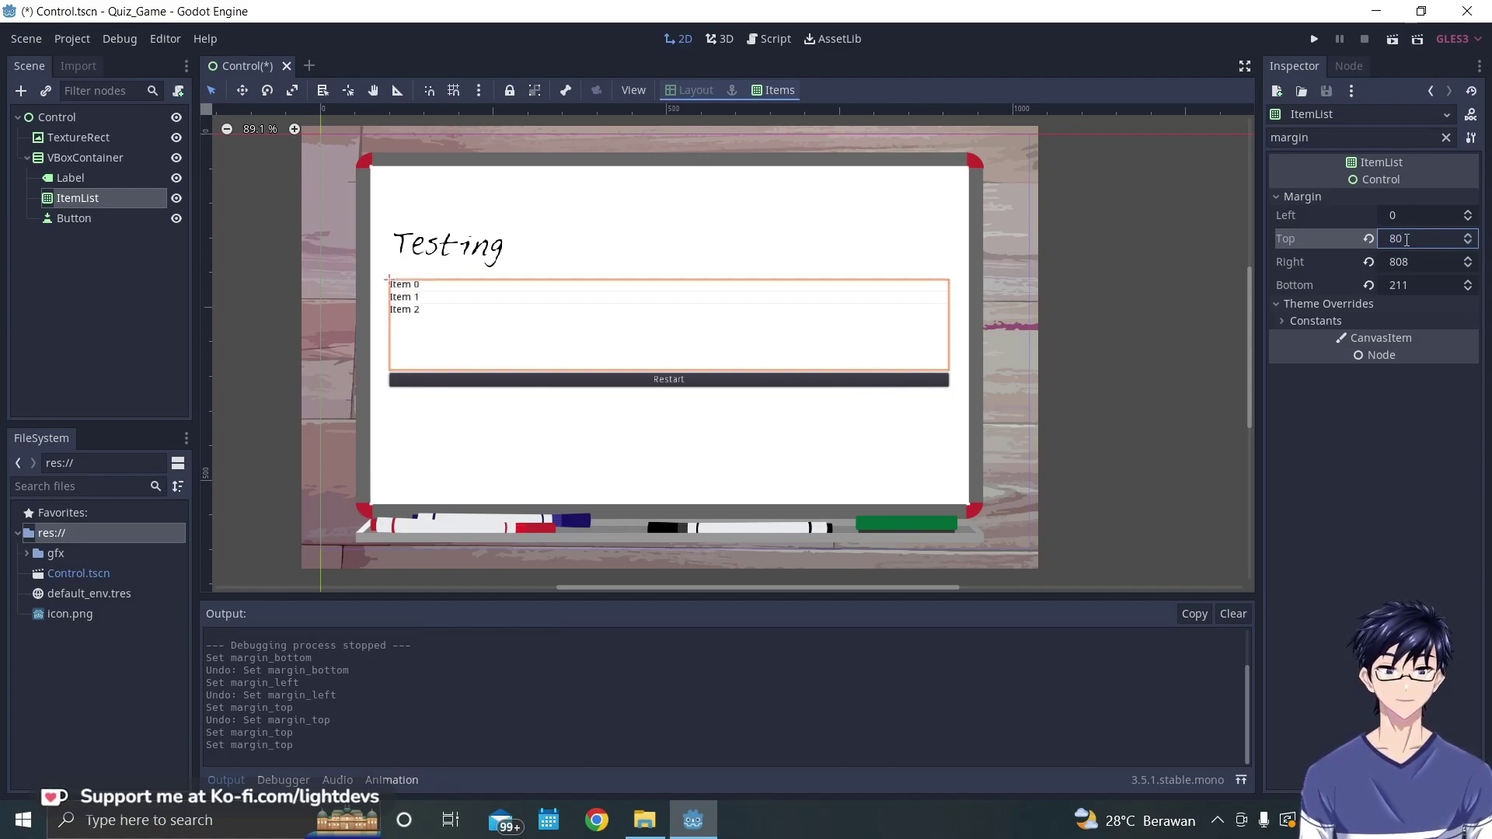
{"action": "left_click", "coordinate": [1144, 241]}
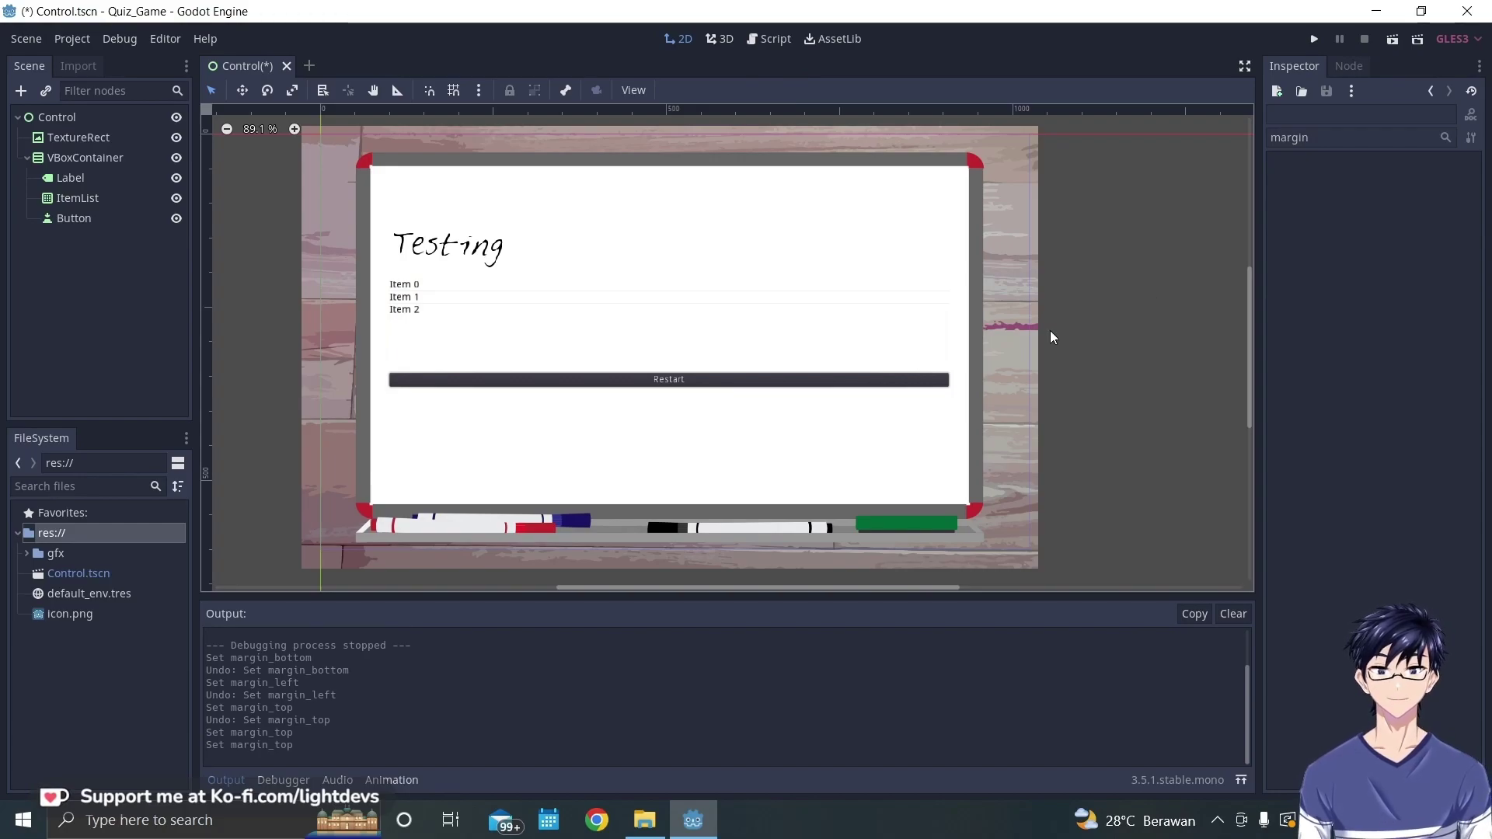
{"action": "key", "text": "F5"}
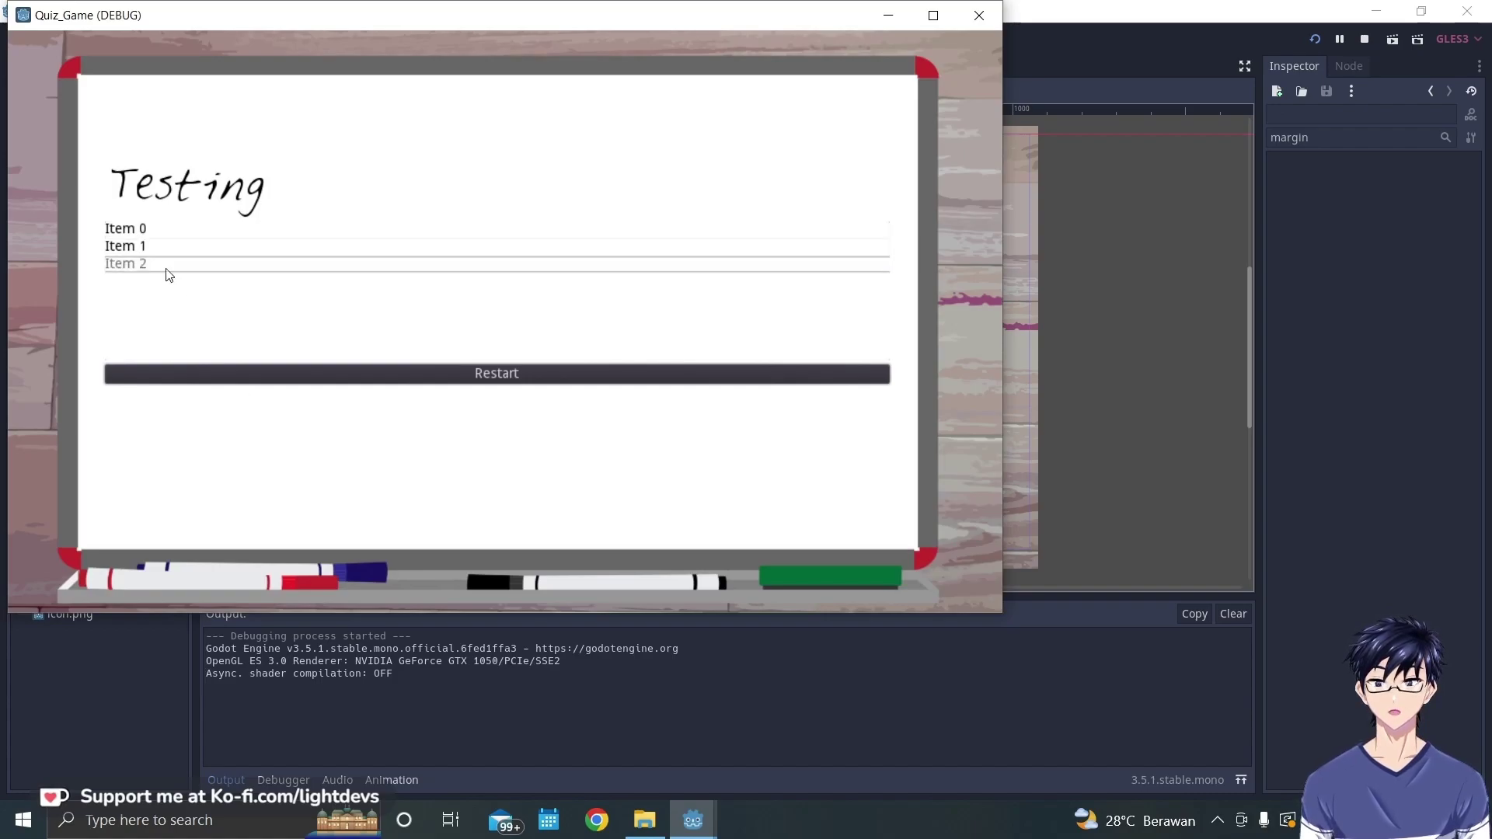
- Stop the running quiz game with F8
{"action": "key", "text": "F8"}
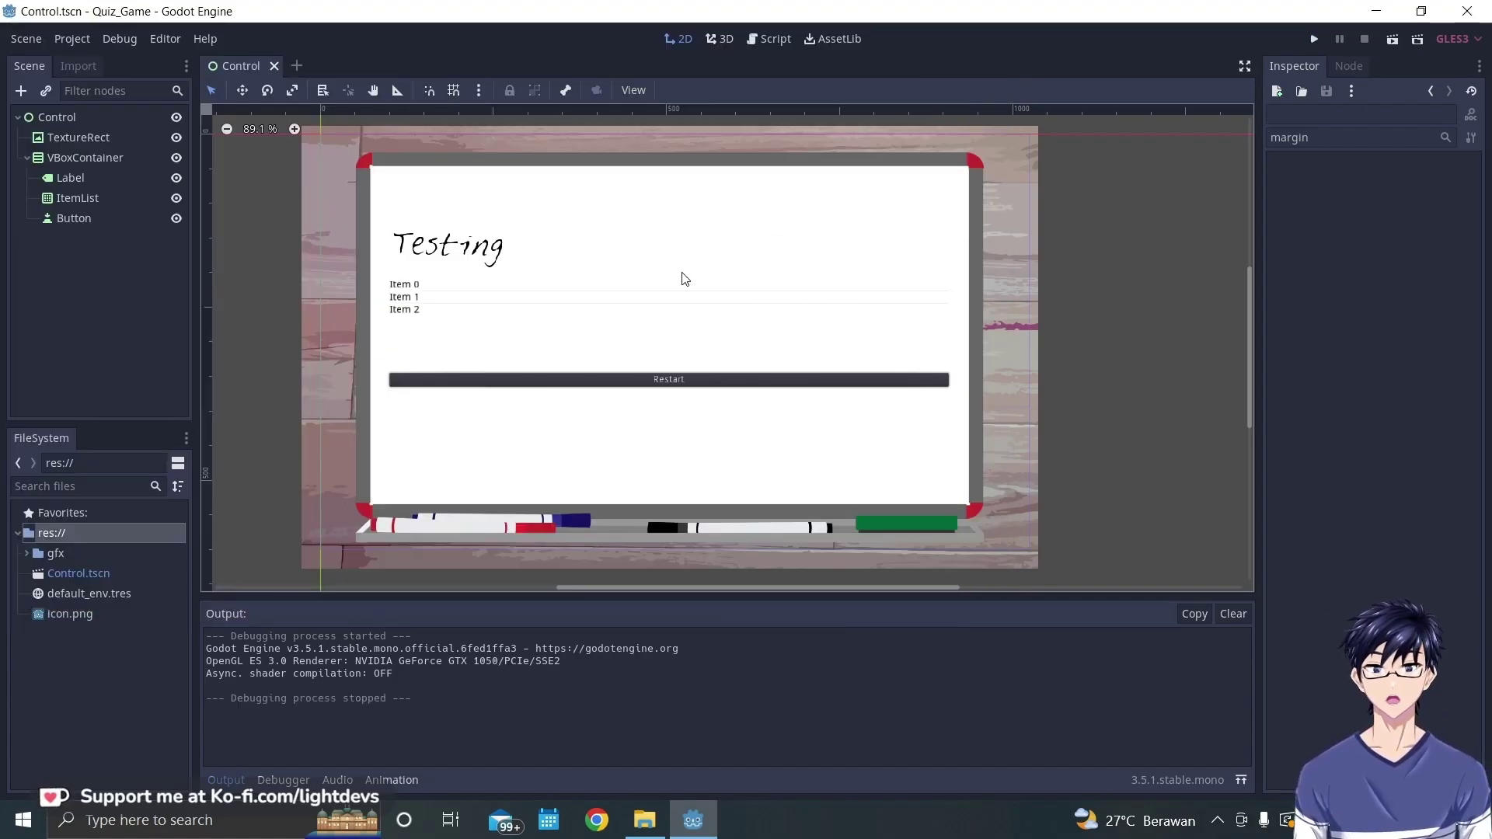